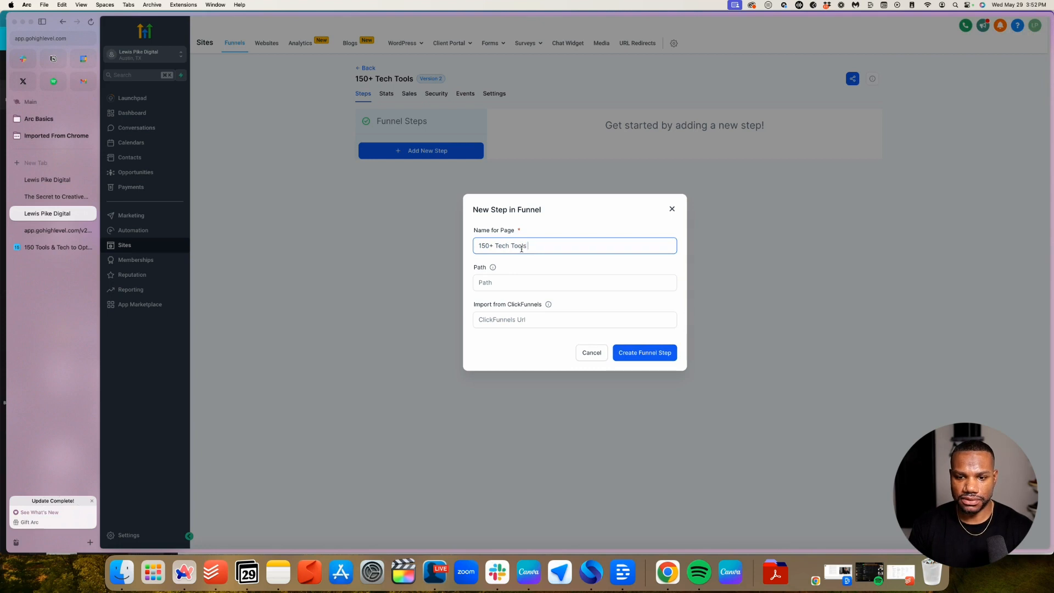
Name the step '150+ Tech Tools Opt In', give it path 150-tools-access, and create it
{"action": "type", "text": "Opt"}
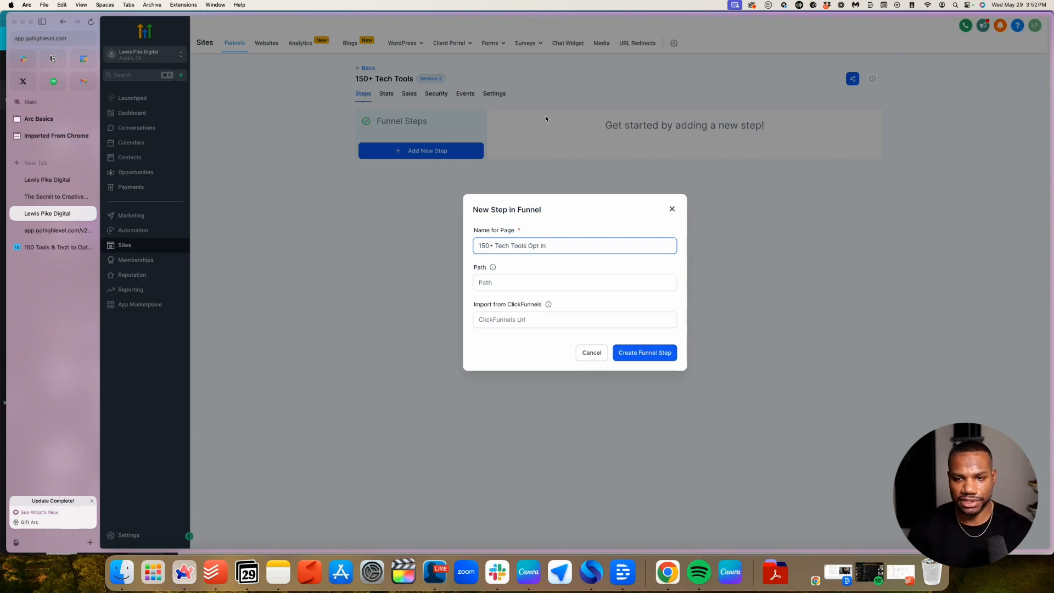
{"action": "left_click", "coordinate": [508, 280]}
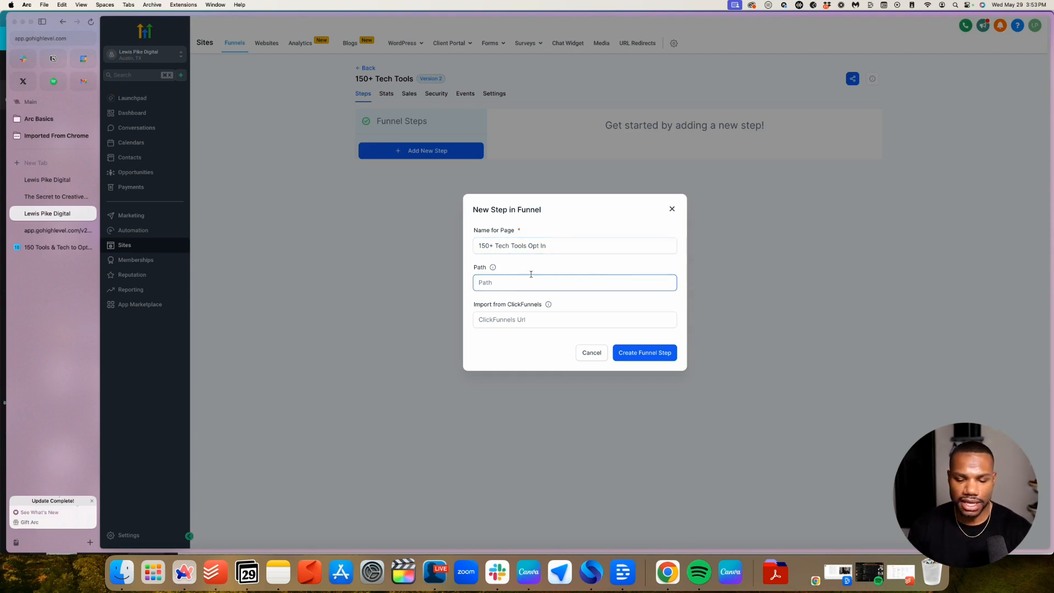
{"action": "left_click_drag", "start_coordinate": [527, 246], "coordinate": [430, 242]}
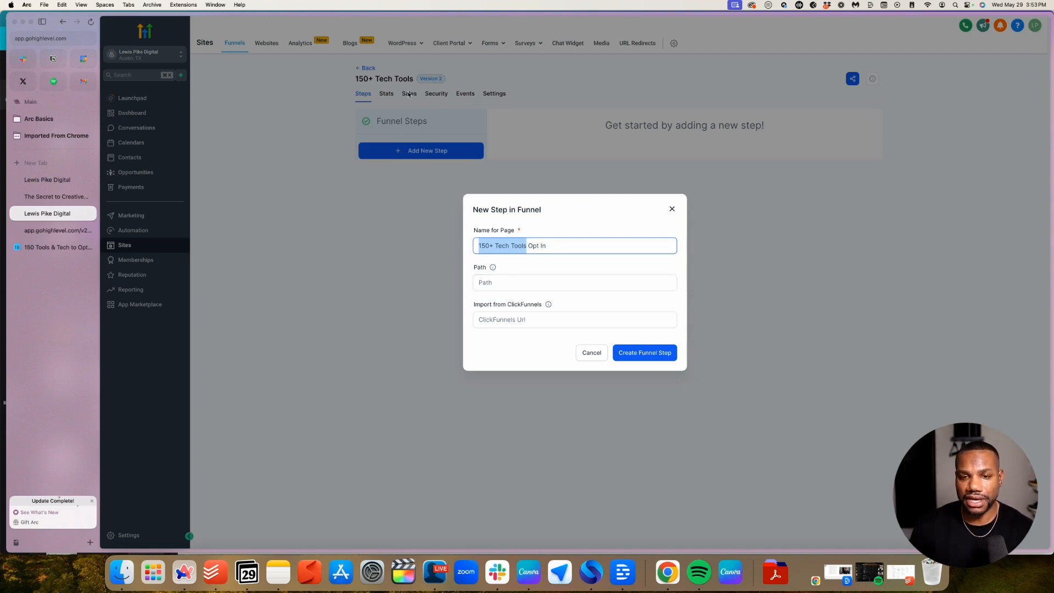
{"action": "left_click", "coordinate": [492, 281]}
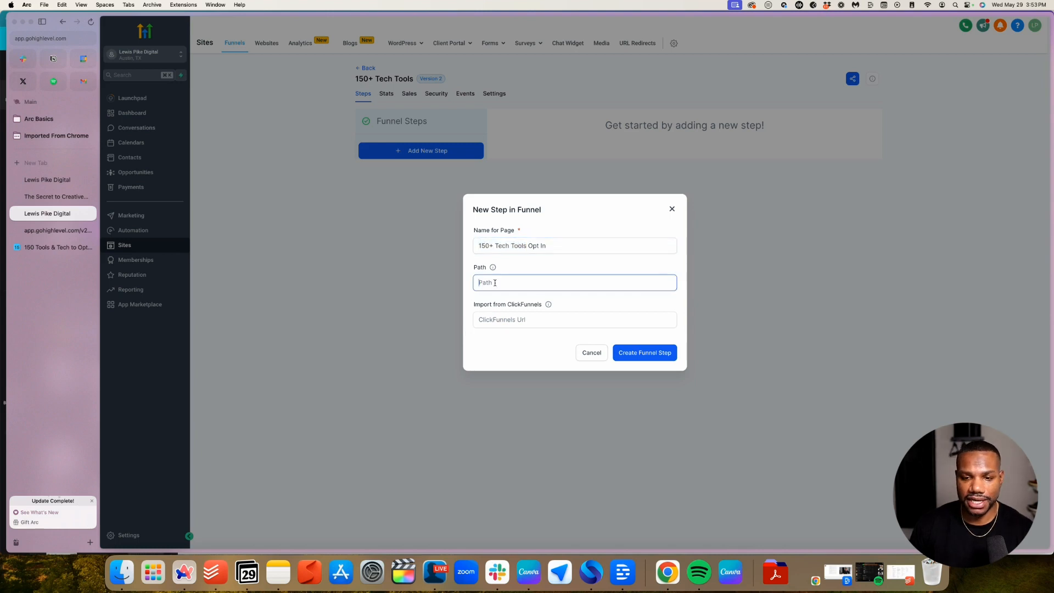
{"action": "type", "text": "15"}
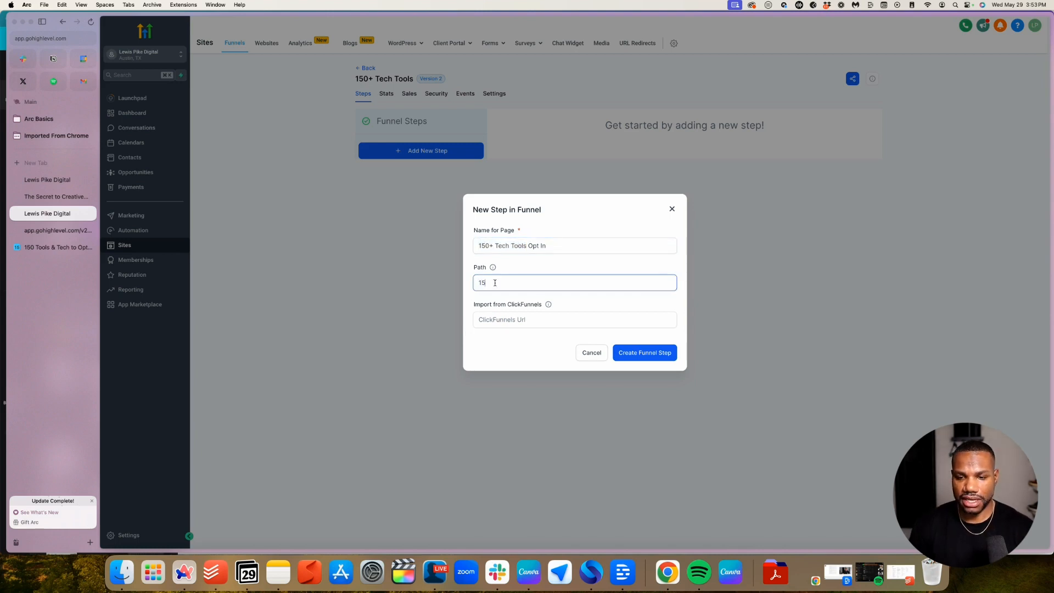
{"action": "type", "text": "0-tools-access"}
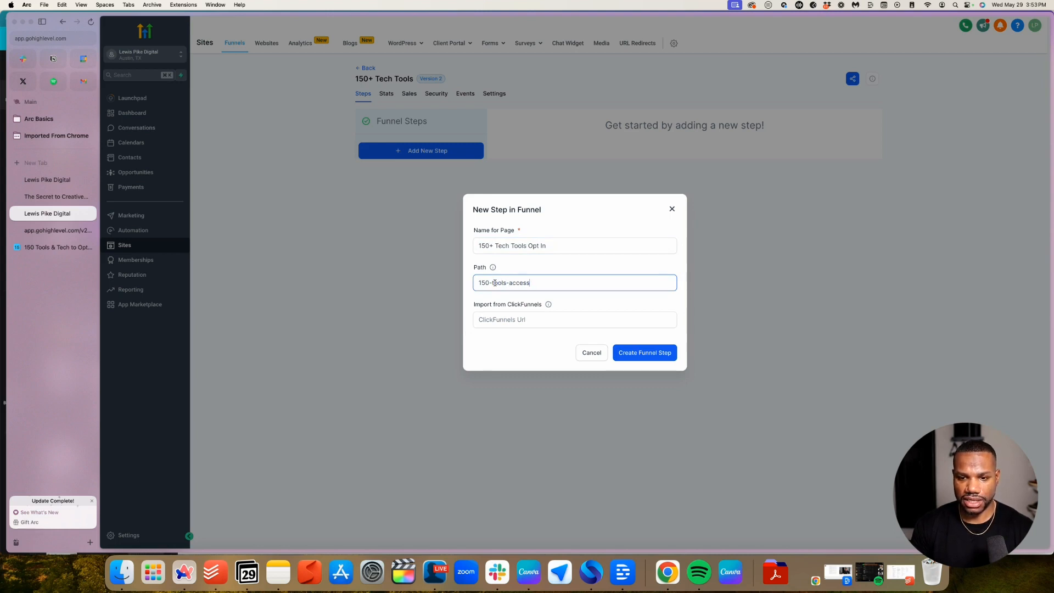
{"action": "left_click", "coordinate": [646, 355]}
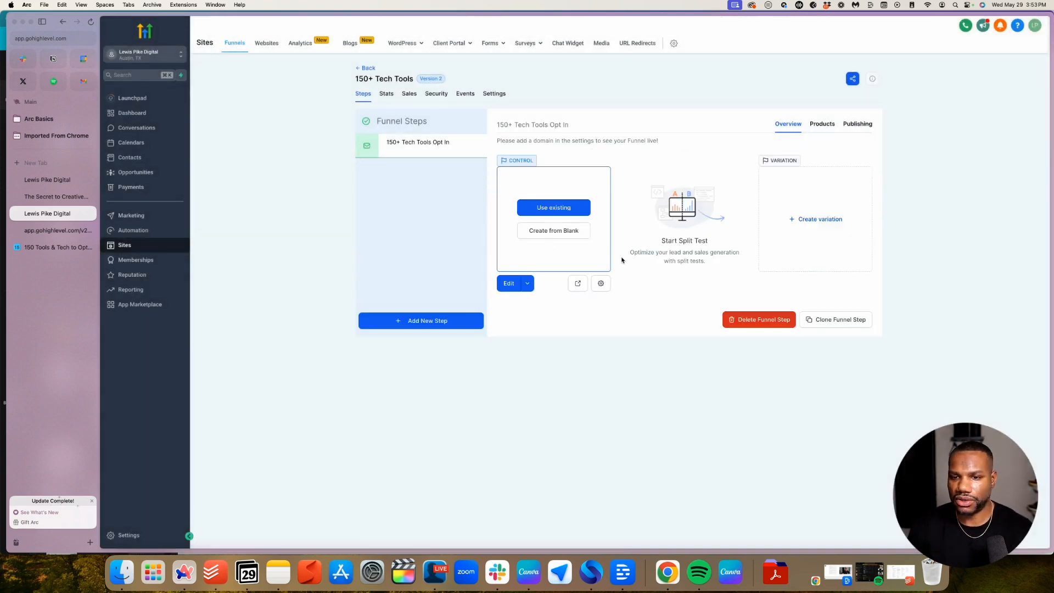
Begin a blank page with a Full Width section, a 1 Column row and a Headline element
{"action": "left_click", "coordinate": [554, 234]}
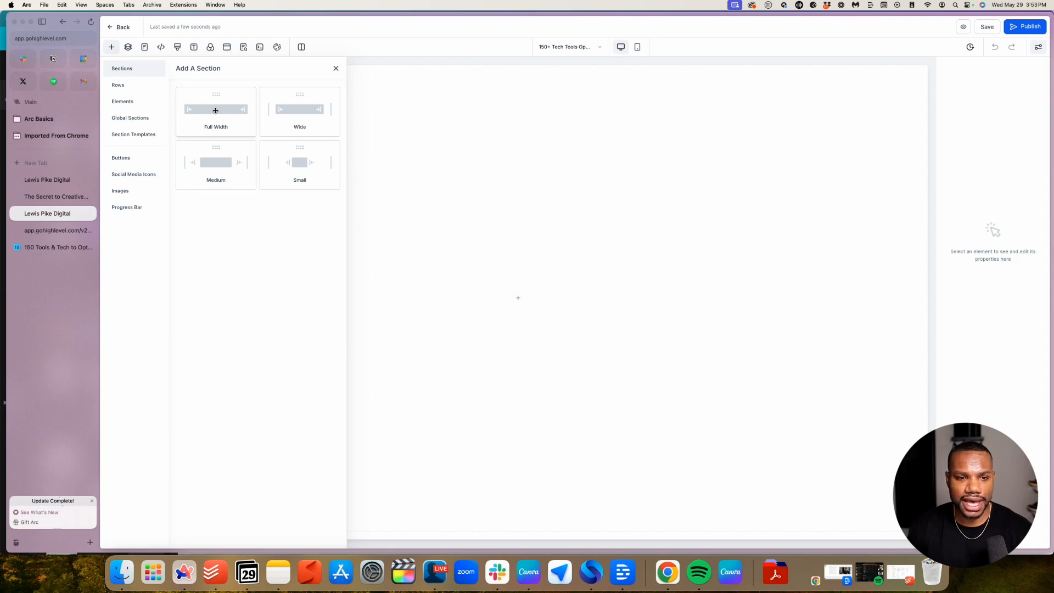
{"action": "left_click_drag", "start_coordinate": [215, 111], "coordinate": [523, 119]}
{"action": "left_click", "coordinate": [511, 94]}
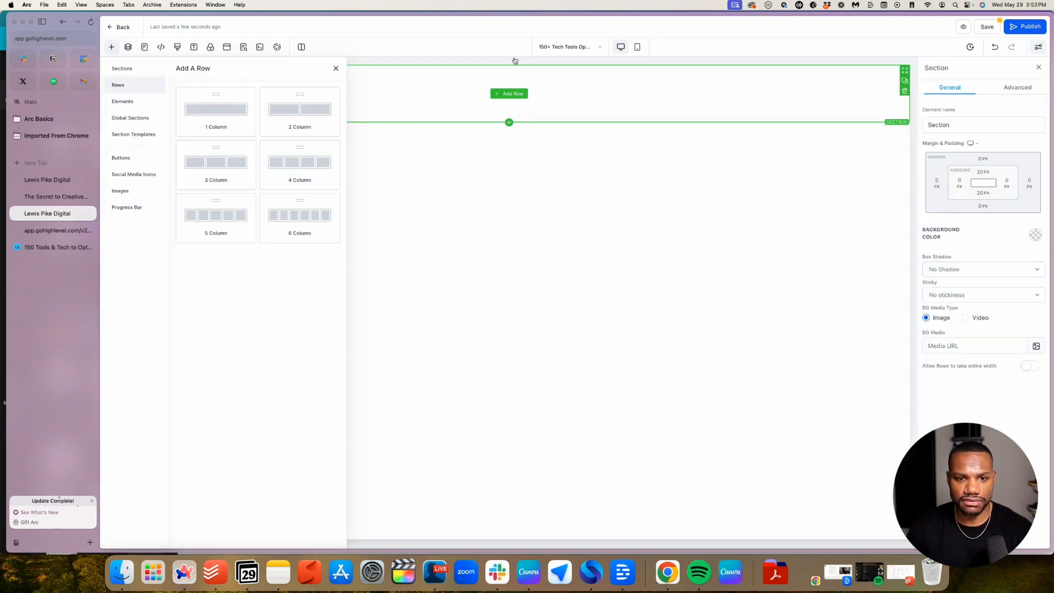
{"action": "left_click", "coordinate": [209, 111]}
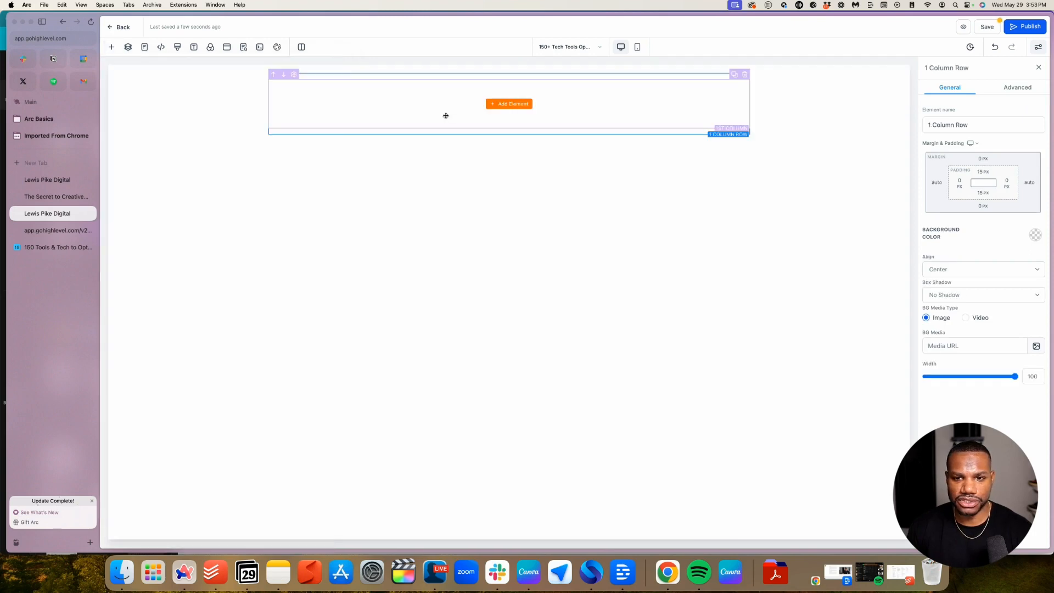
{"action": "left_click", "coordinate": [524, 103]}
{"action": "left_click_drag", "start_coordinate": [196, 145], "coordinate": [504, 88]}
Replace the placeholder headline text with 'Download Free Resource!'
{"action": "double_click", "coordinate": [503, 89]}
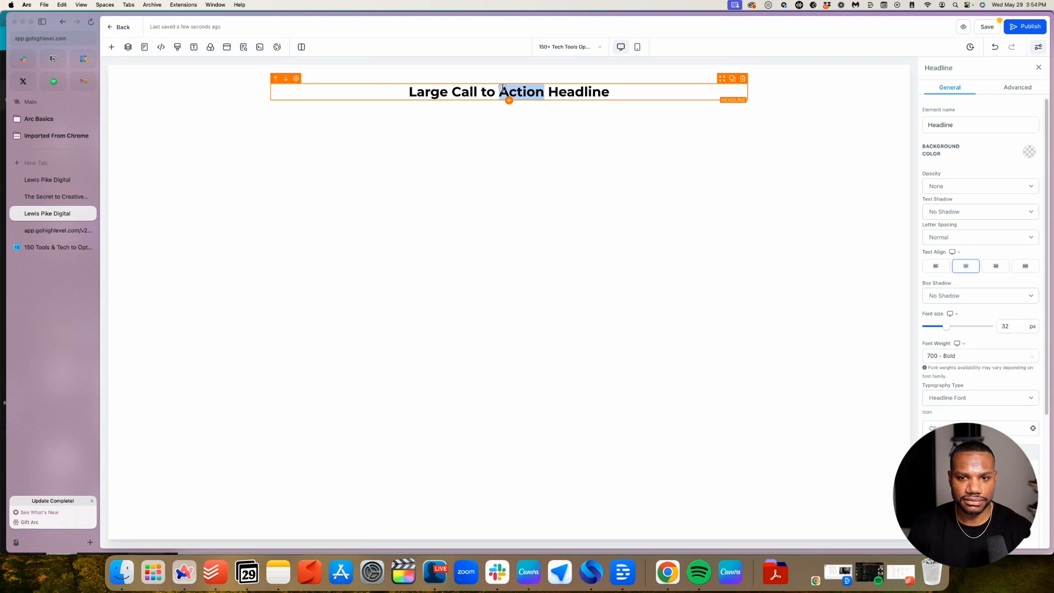
{"action": "triple_click", "coordinate": [502, 88]}
{"action": "type", "text": "Down"}
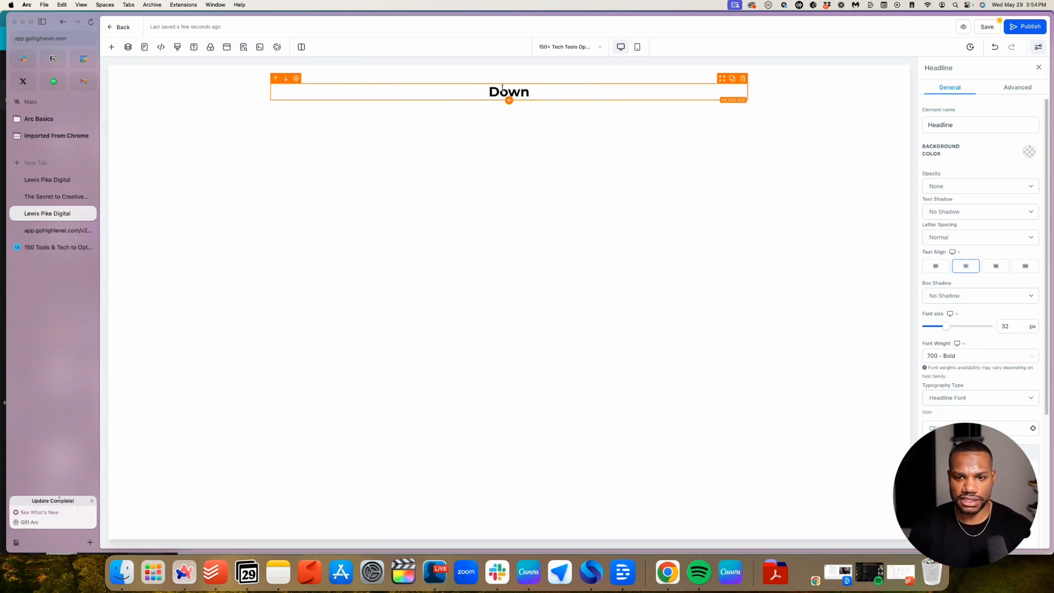
{"action": "type", "text": "loadd"}
{"action": "key", "text": "BackSpace"}
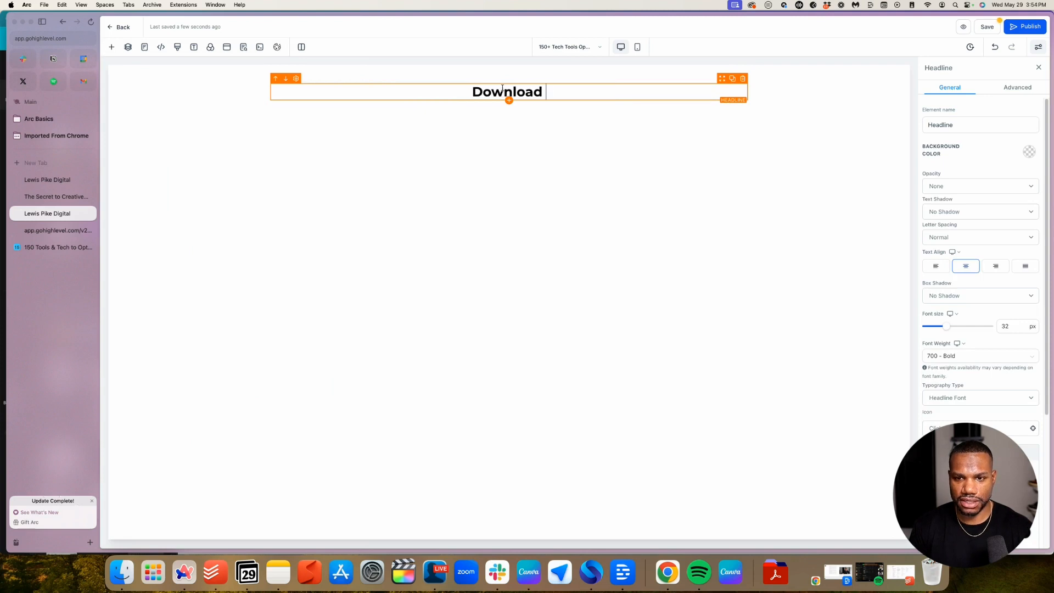
{"action": "type", "text": "Free Res"}
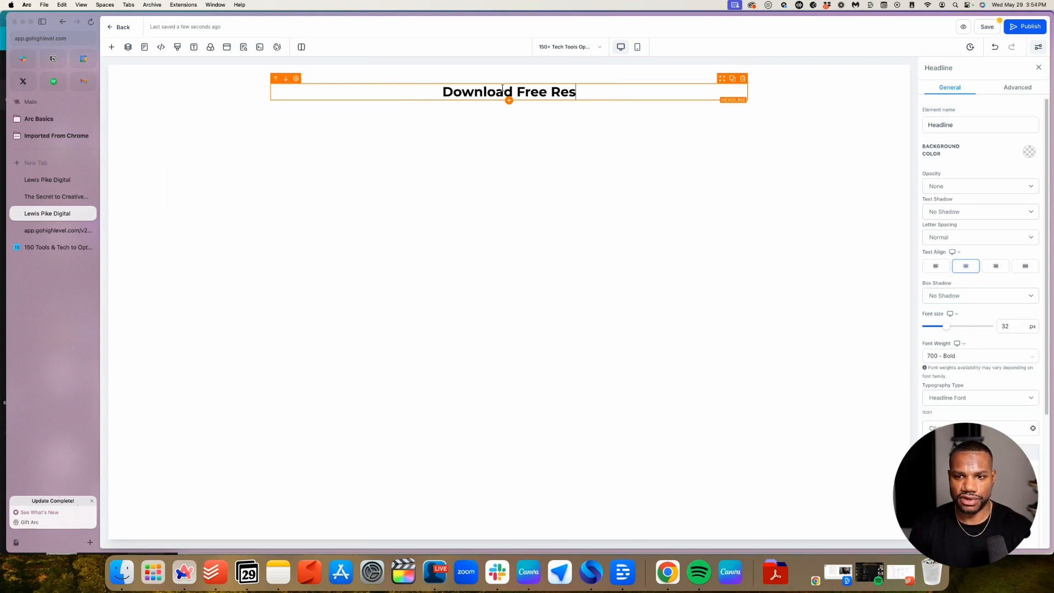
{"action": "type", "text": "ource"}
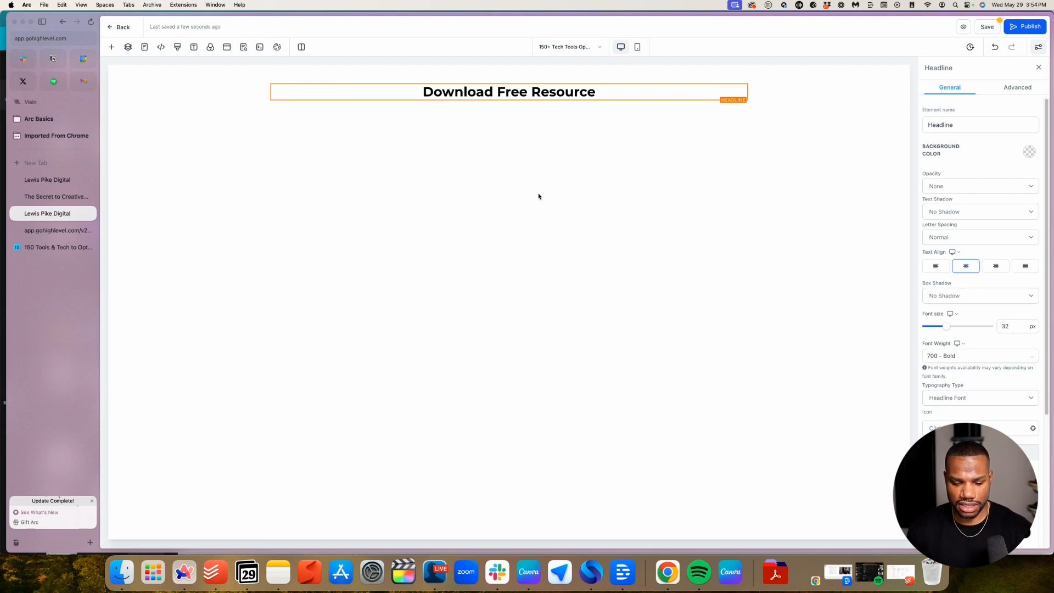
{"action": "type", "text": "!"}
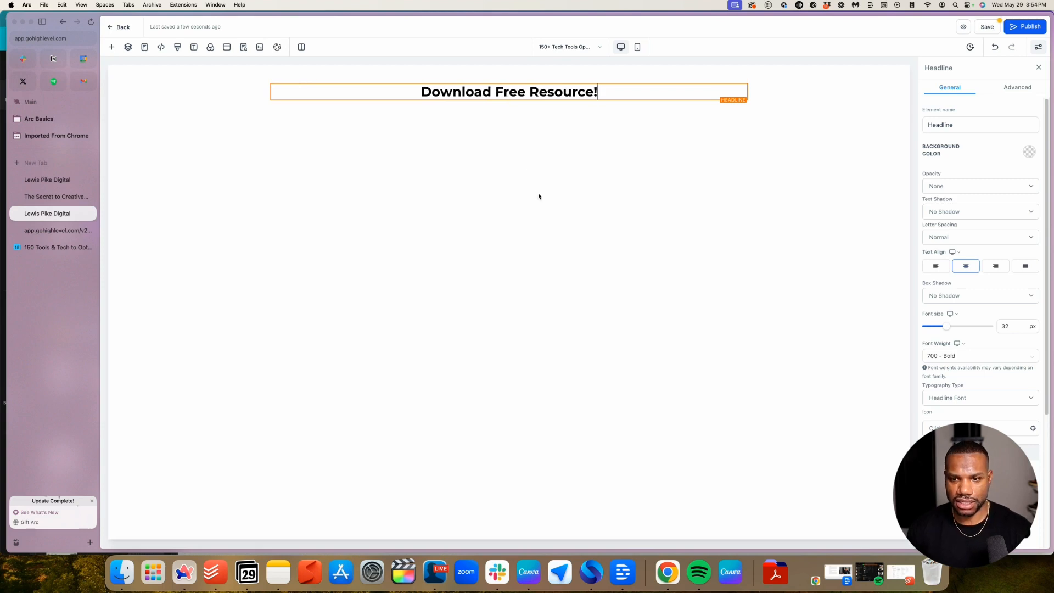
{"action": "triple_click", "coordinate": [476, 88]}
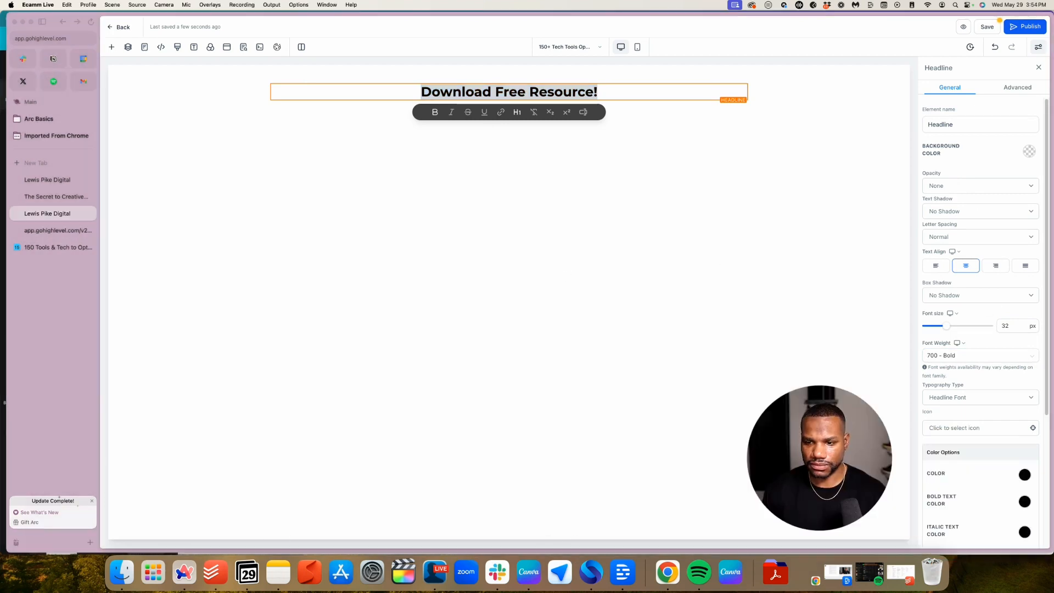
Increase the headline font size from 32 to 40 px
{"action": "left_click", "coordinate": [796, 70]}
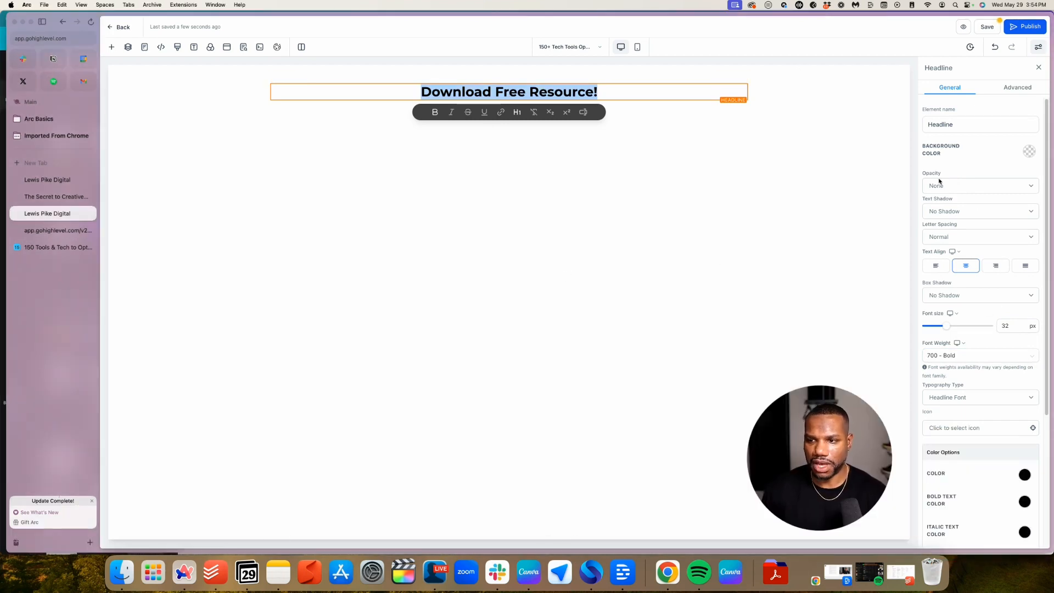
{"action": "scroll", "coordinate": [1014, 417], "scroll_direction": "down", "scroll_amount": 3}
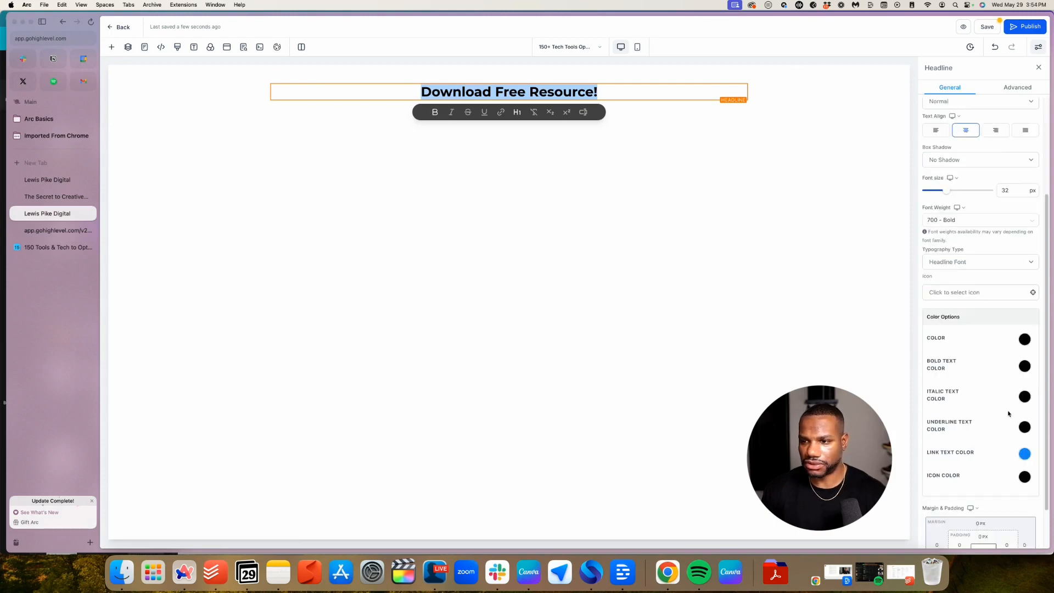
{"action": "scroll", "coordinate": [1009, 406], "scroll_direction": "up", "scroll_amount": 3}
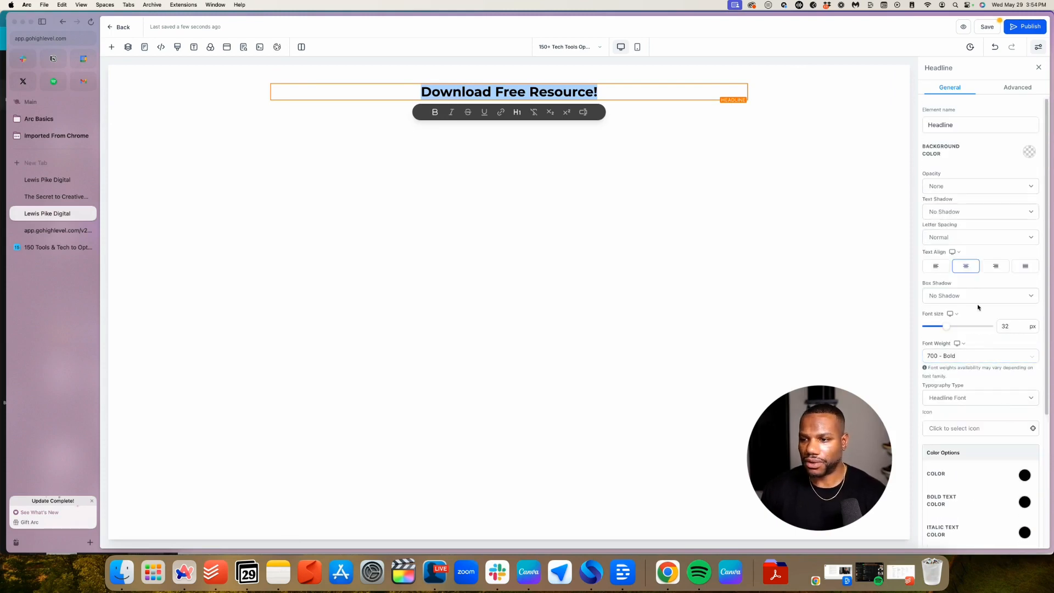
{"action": "scroll", "coordinate": [977, 309], "scroll_direction": "down", "scroll_amount": 2}
{"action": "scroll", "coordinate": [978, 309], "scroll_direction": "up", "scroll_amount": 1}
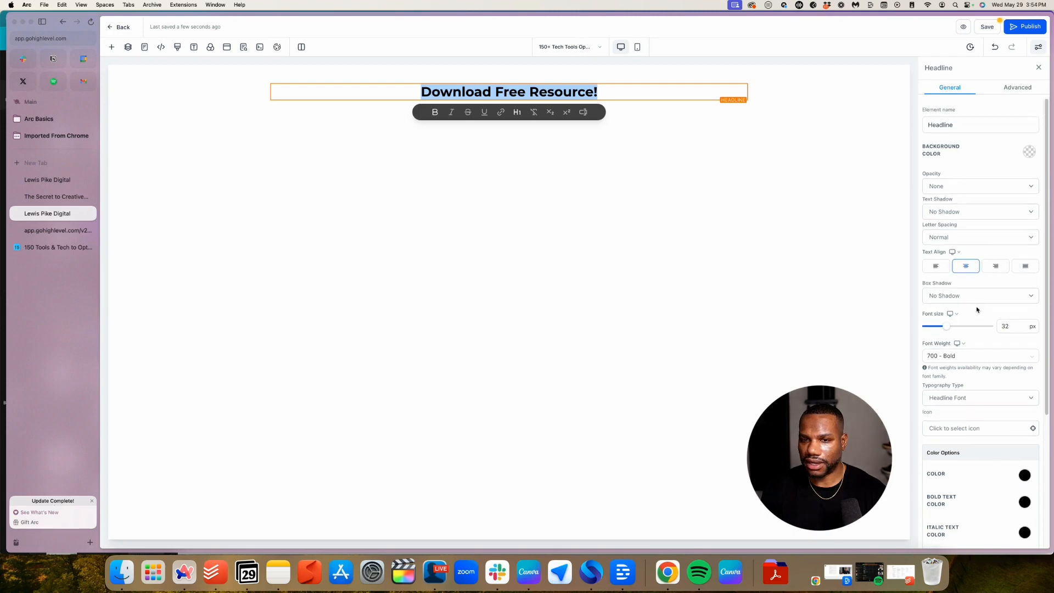
{"action": "left_click", "coordinate": [631, 95]}
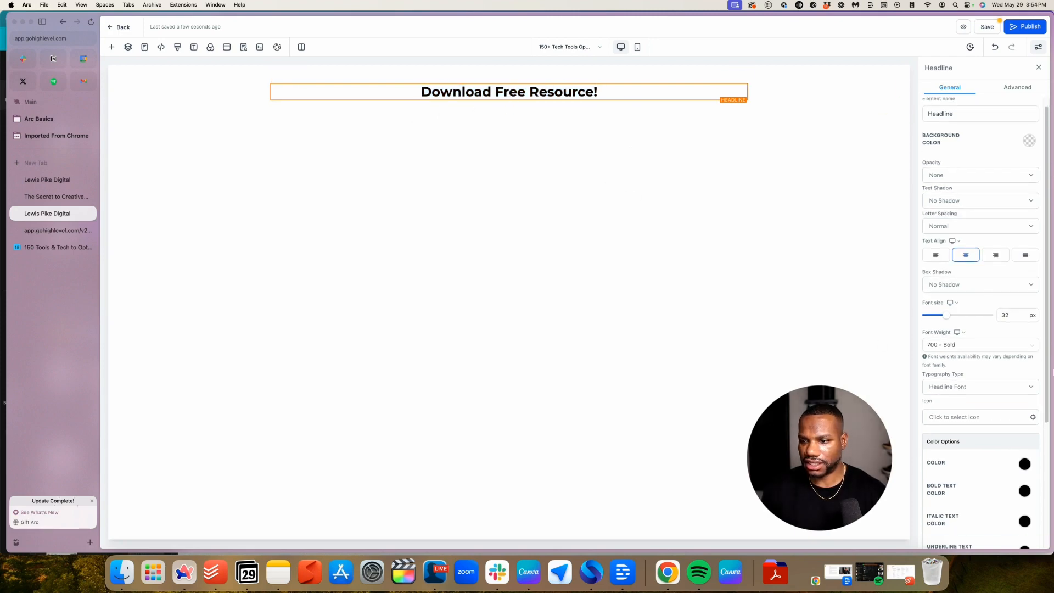
{"action": "double_click", "coordinate": [1007, 315]}
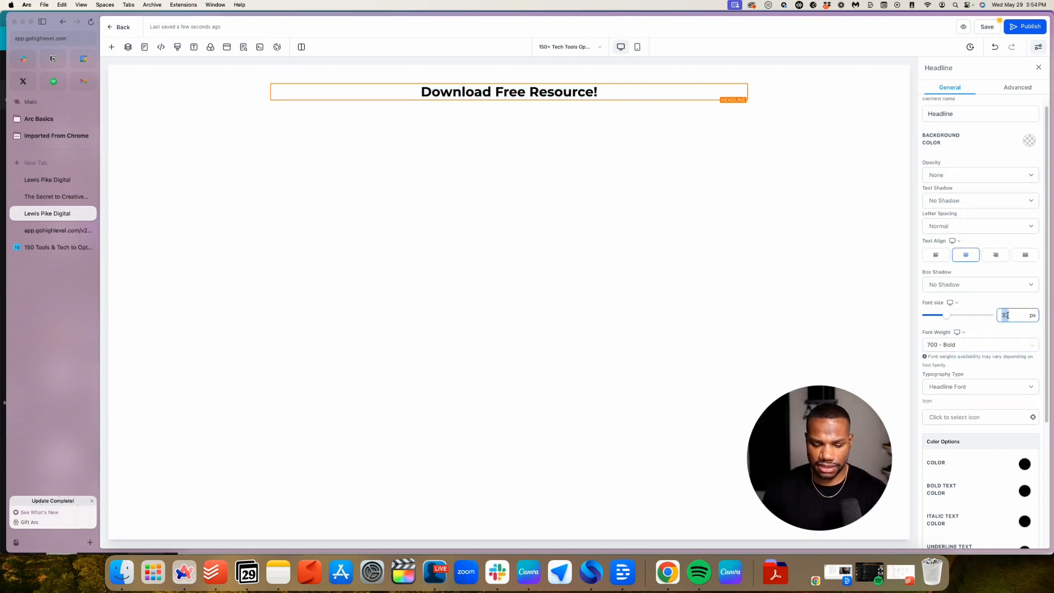
{"action": "type", "text": "44"}
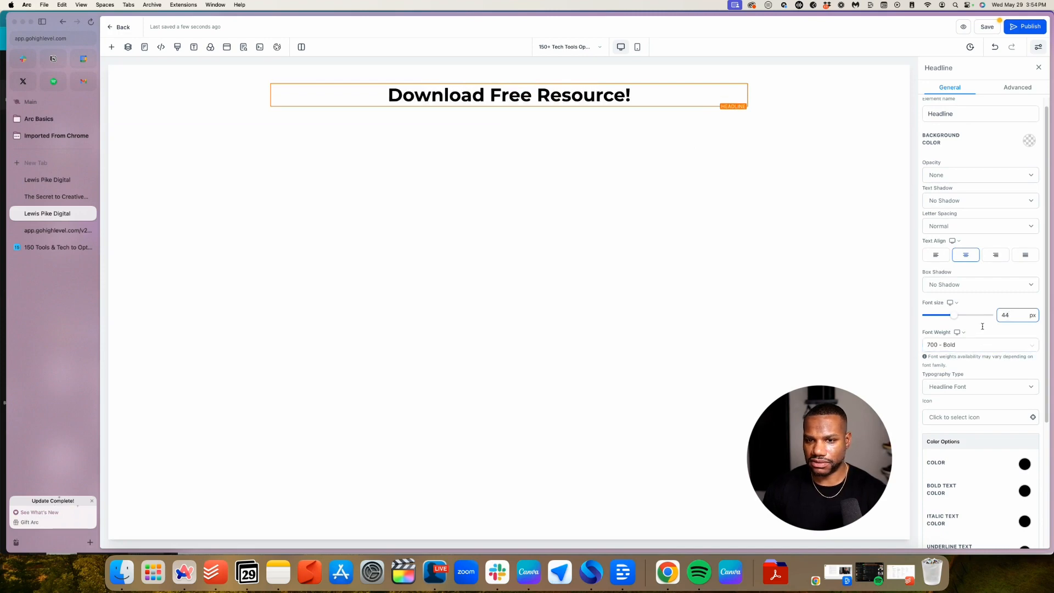
{"action": "key", "text": "BackSpace"}
{"action": "type", "text": "0"}
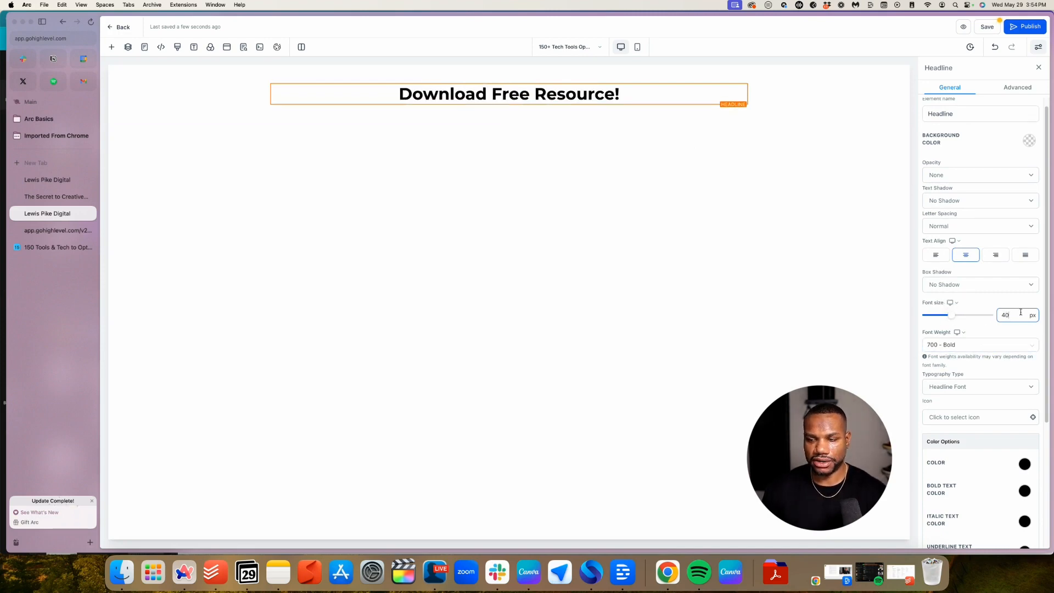
Switch the headline to a custom font and choose Poppins from Google fonts
{"action": "scroll", "coordinate": [975, 363], "scroll_direction": "down", "scroll_amount": 1}
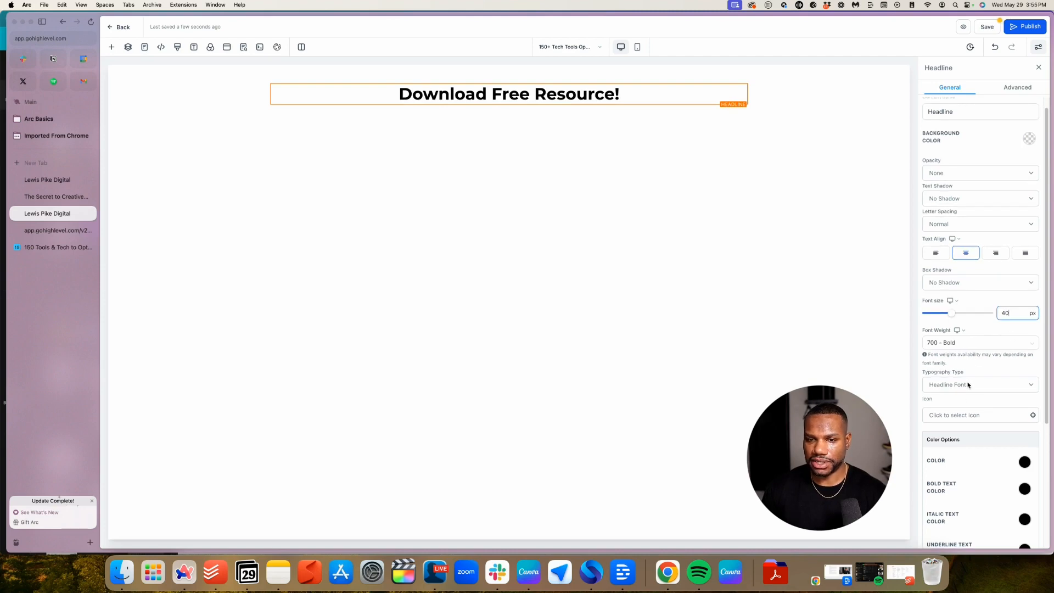
{"action": "left_click", "coordinate": [968, 385]}
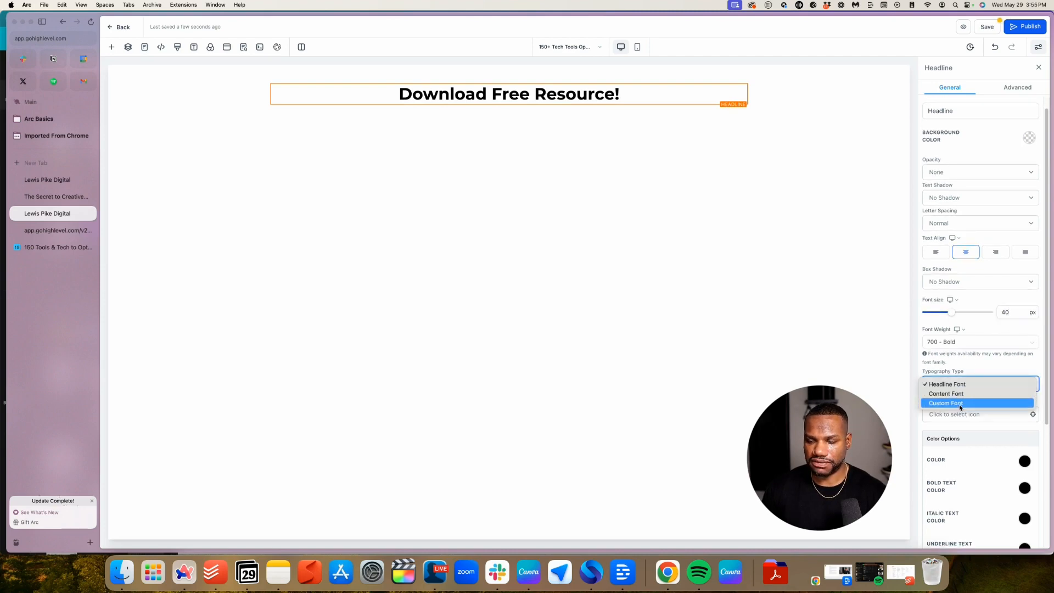
{"action": "left_click", "coordinate": [959, 404]}
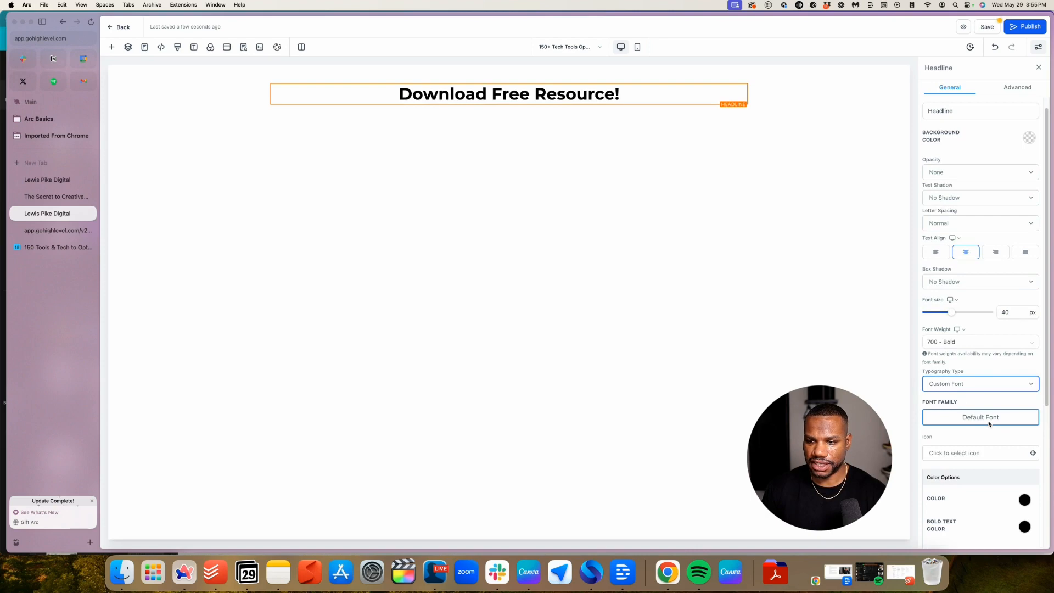
{"action": "left_click", "coordinate": [989, 423]}
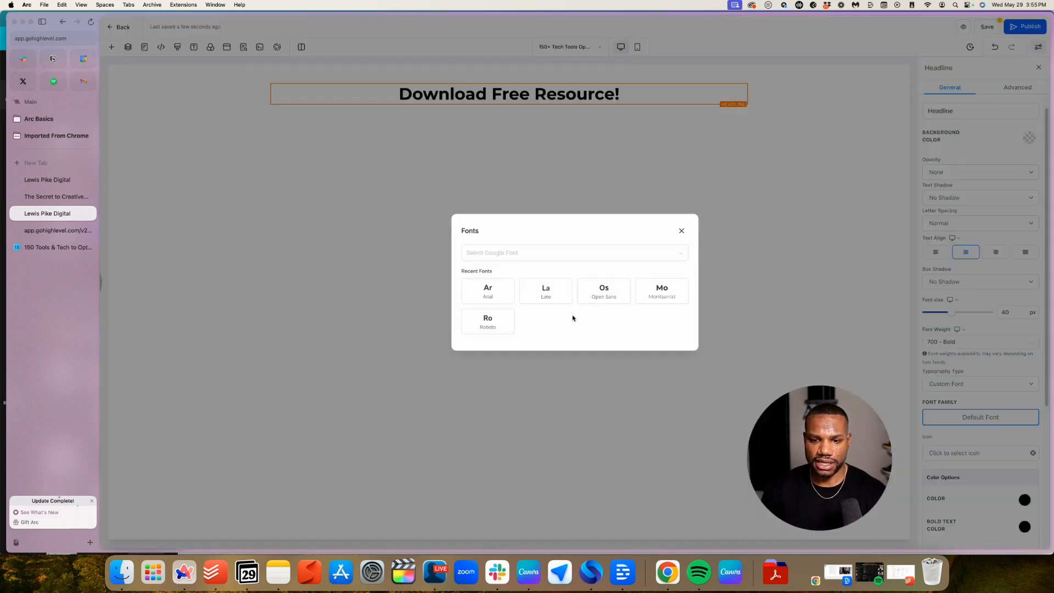
{"action": "left_click", "coordinate": [661, 295]}
{"action": "left_click", "coordinate": [984, 417]}
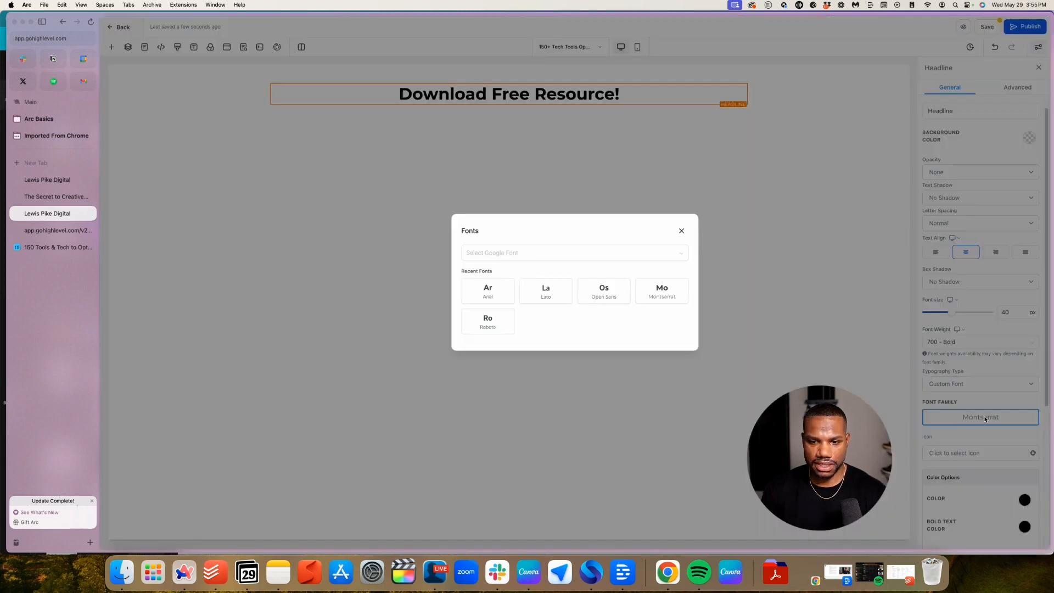
{"action": "left_click", "coordinate": [510, 253]}
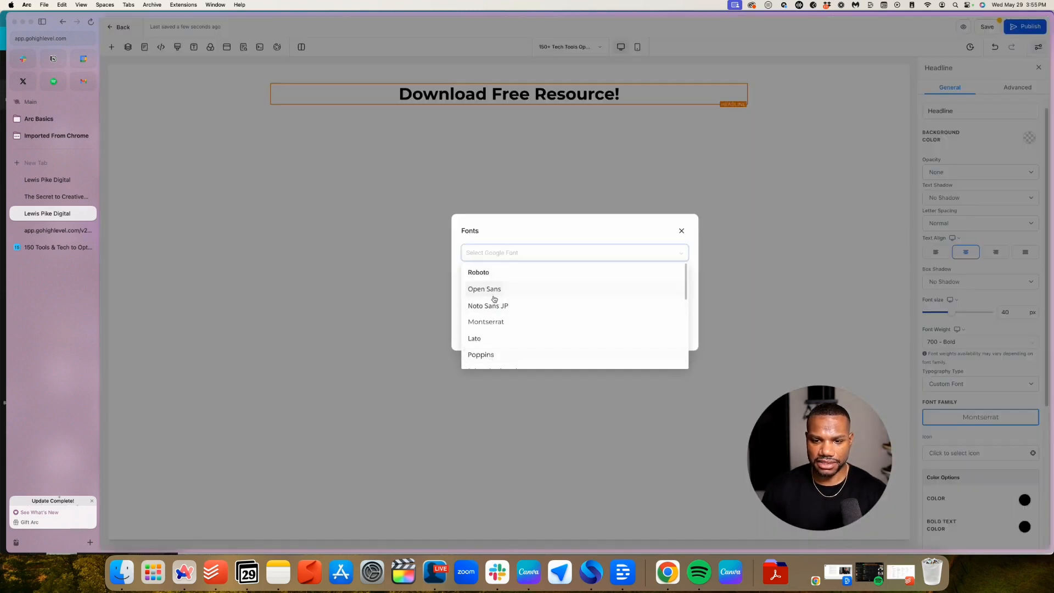
{"action": "left_click", "coordinate": [502, 354]}
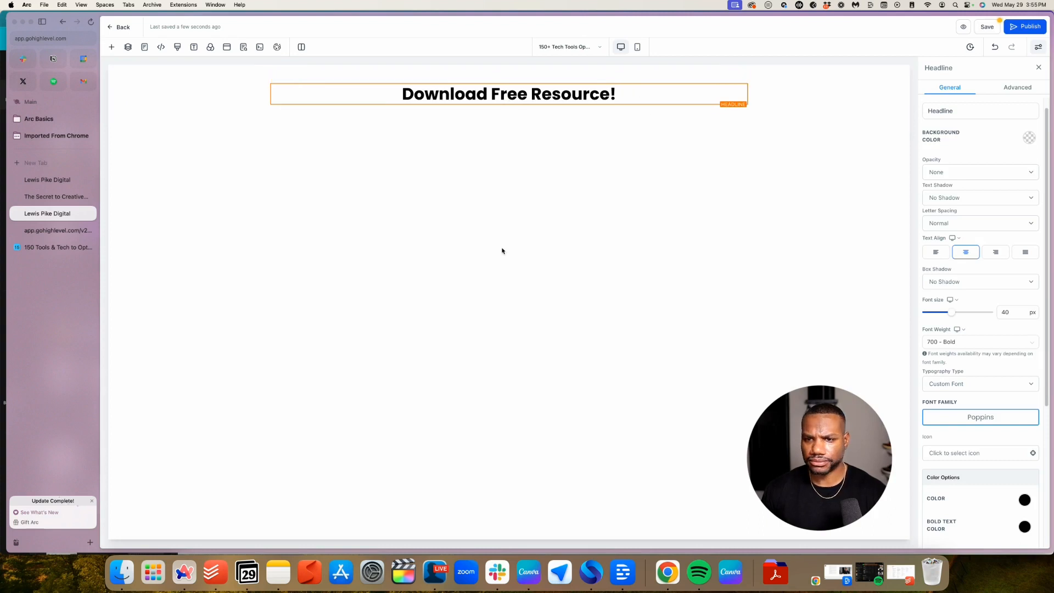
{"action": "left_click", "coordinate": [187, 87]}
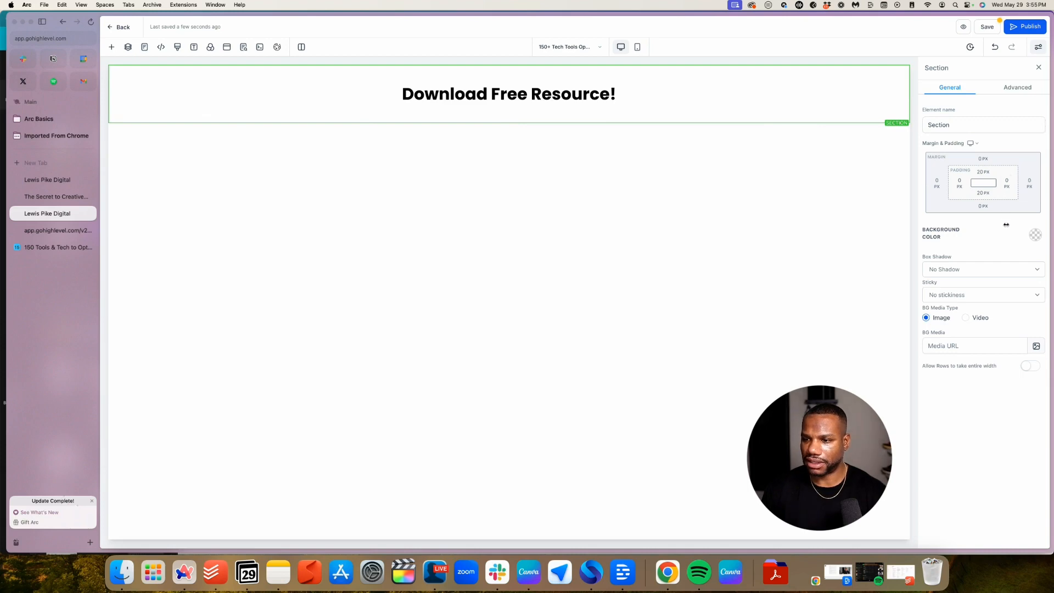
Give the headline's section a red background colour
{"action": "left_click", "coordinate": [1036, 235]}
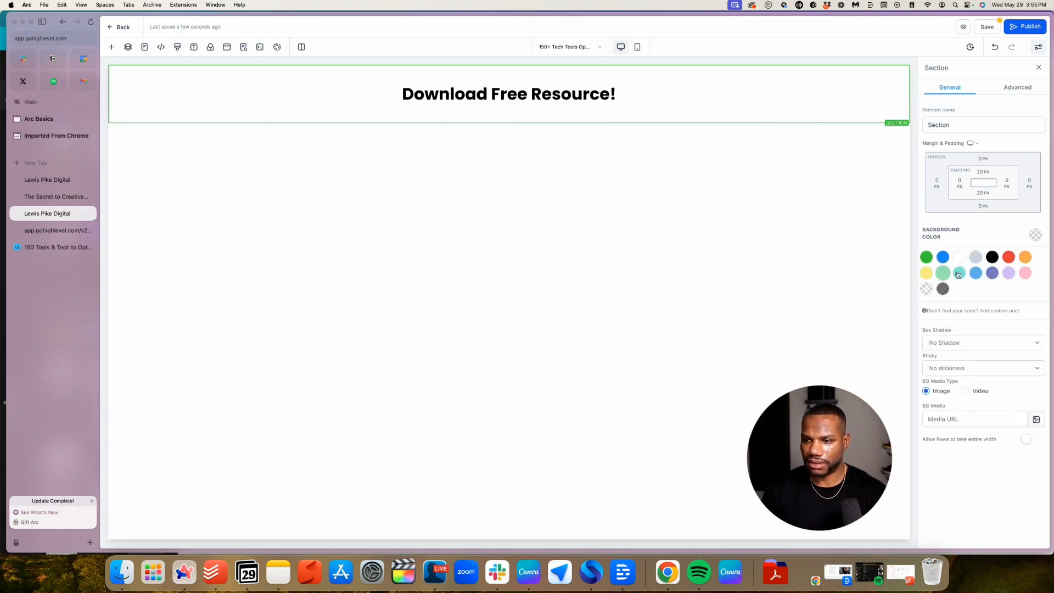
{"action": "left_click", "coordinate": [1006, 259]}
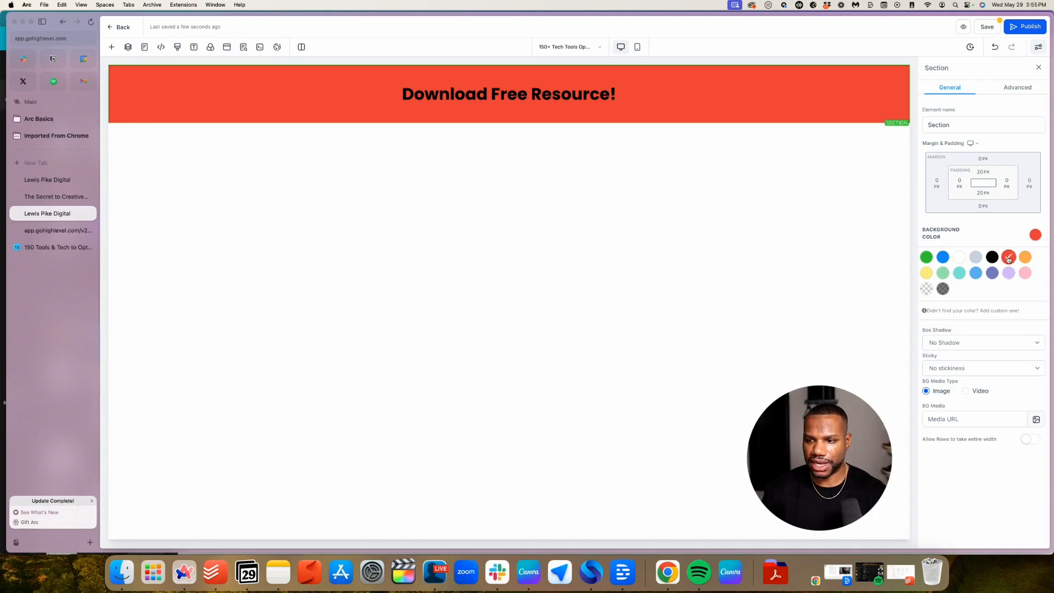
{"action": "left_click", "coordinate": [965, 310]}
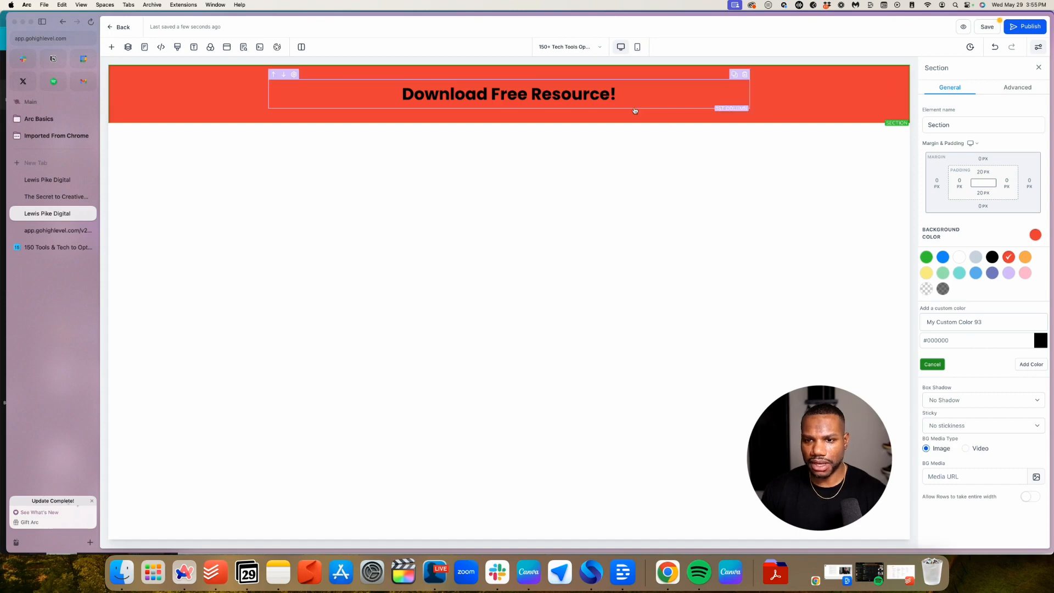
Set the headline's text colour and bold text colour to white
{"action": "left_click", "coordinate": [521, 99]}
{"action": "scroll", "coordinate": [1014, 396], "scroll_direction": "down", "scroll_amount": 4}
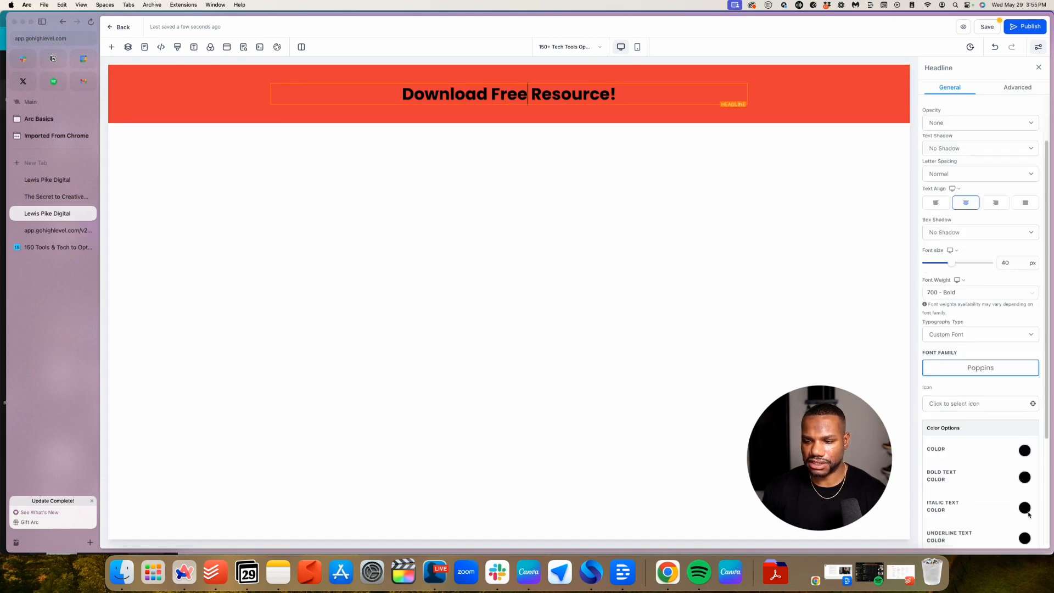
{"action": "left_click", "coordinate": [1026, 422]}
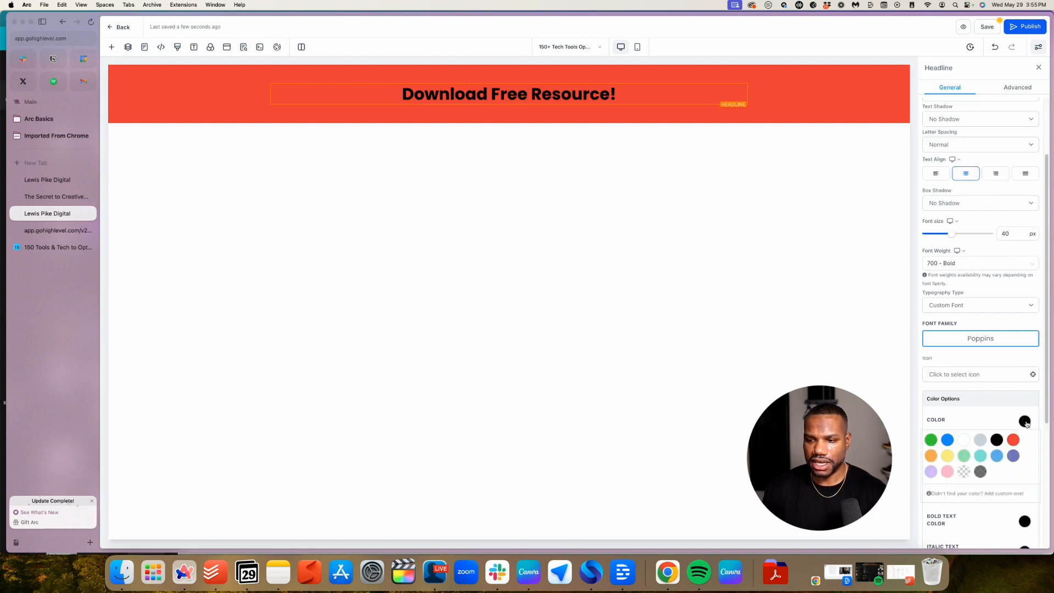
{"action": "left_click", "coordinate": [963, 440]}
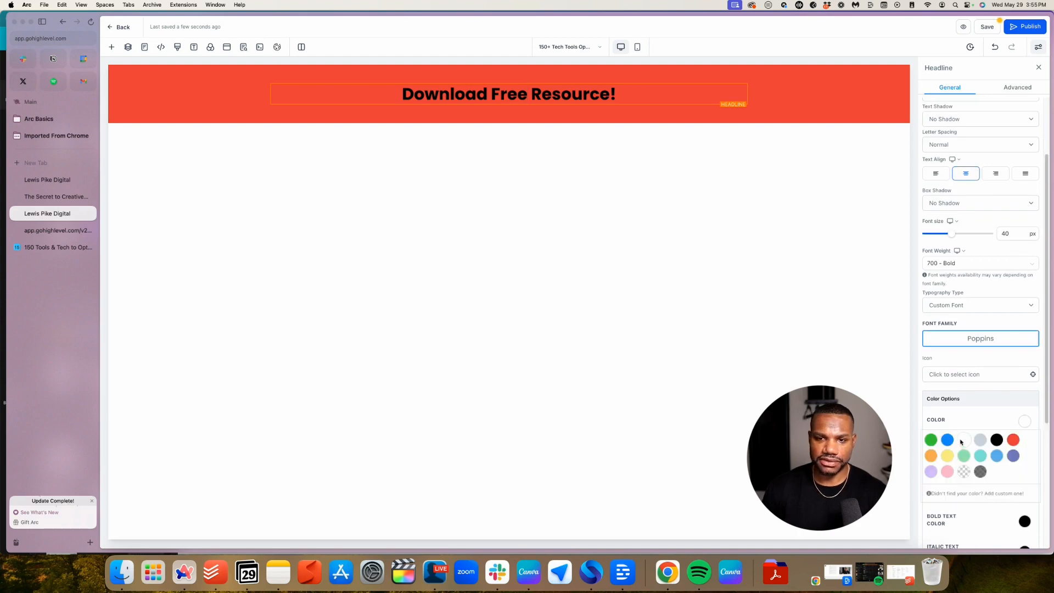
{"action": "left_click", "coordinate": [981, 417]}
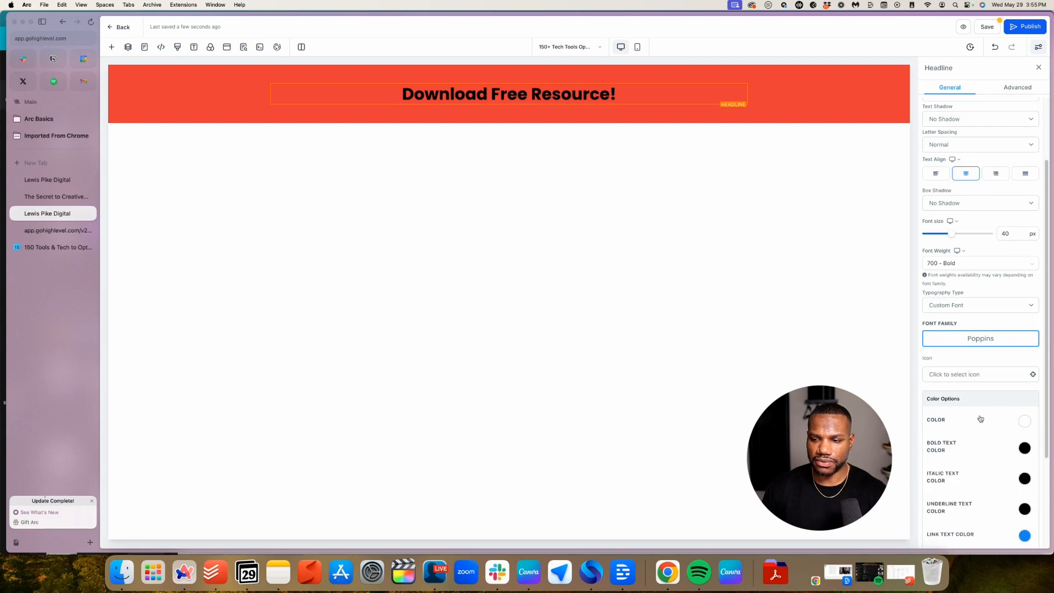
{"action": "scroll", "coordinate": [1011, 511], "scroll_direction": "down", "scroll_amount": 1}
{"action": "left_click", "coordinate": [1024, 420]}
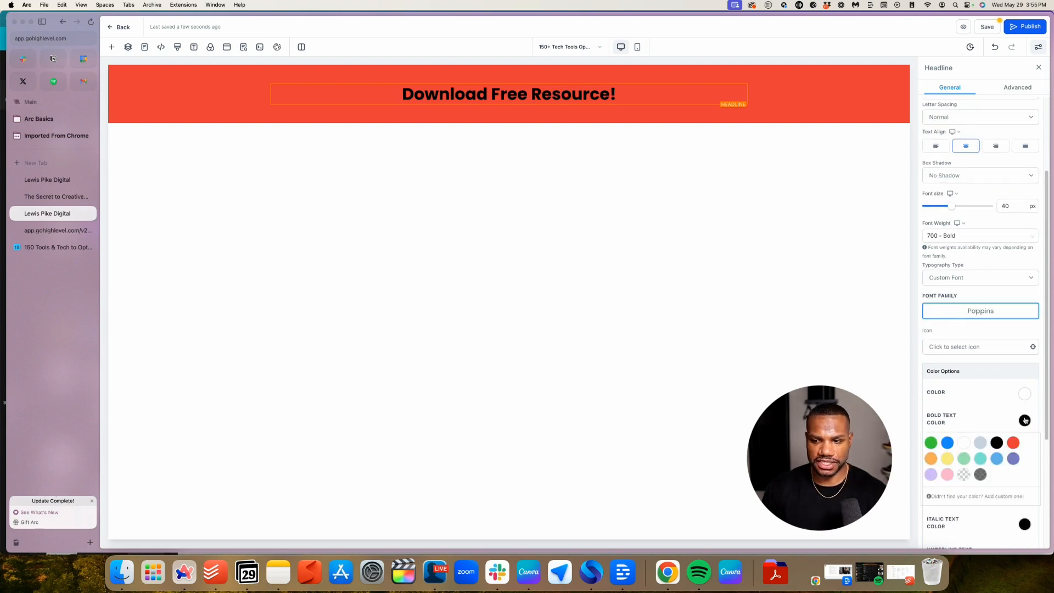
{"action": "left_click", "coordinate": [963, 442]}
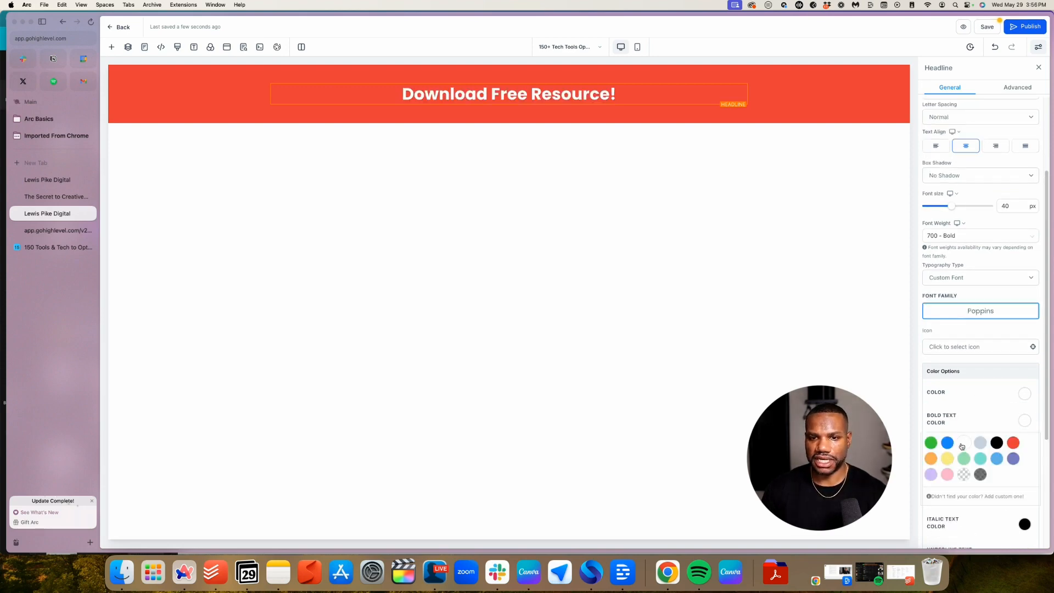
{"action": "left_click", "coordinate": [201, 67]}
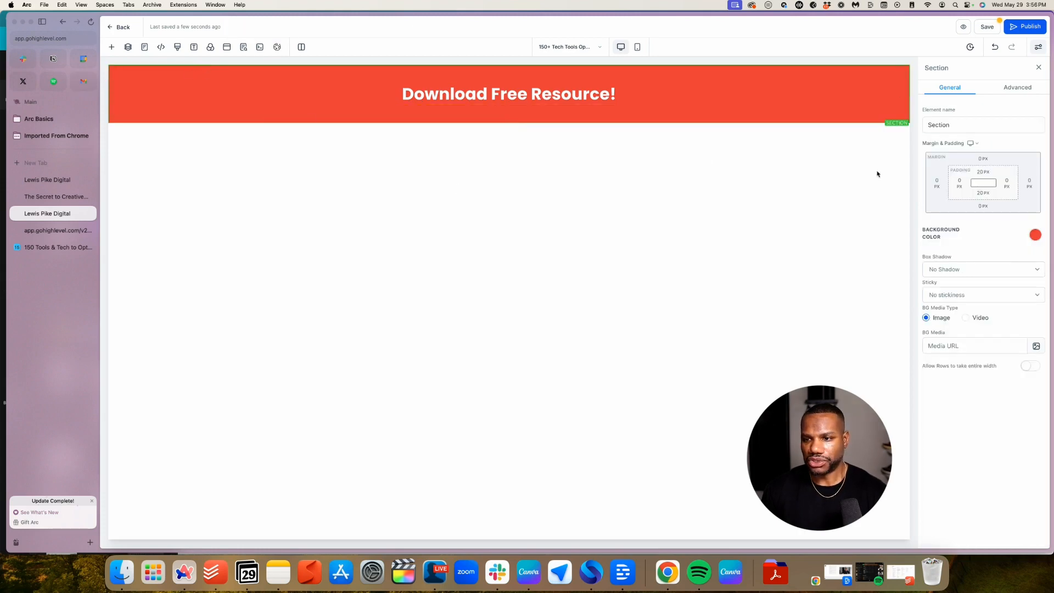
Reduce the red section's top and bottom padding to 10 px
{"action": "left_click", "coordinate": [982, 172]}
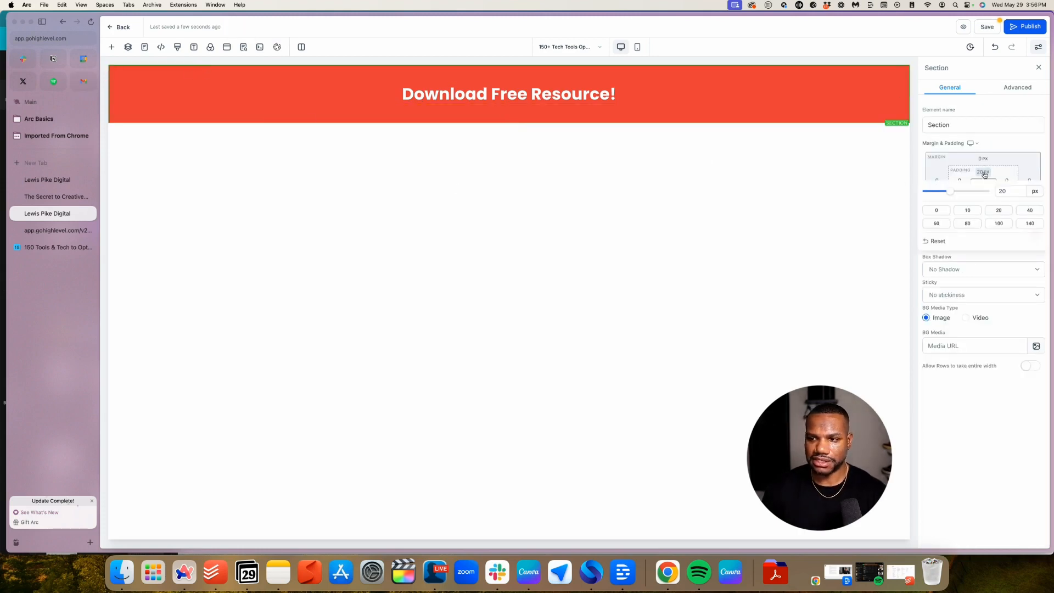
{"action": "left_click", "coordinate": [1004, 145]}
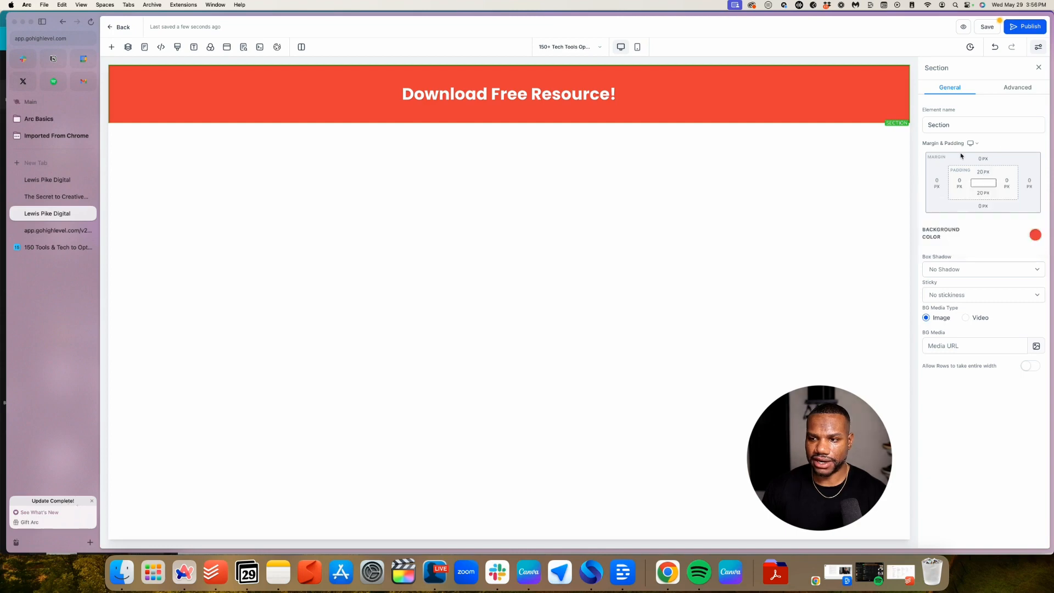
{"action": "left_click", "coordinate": [982, 172]}
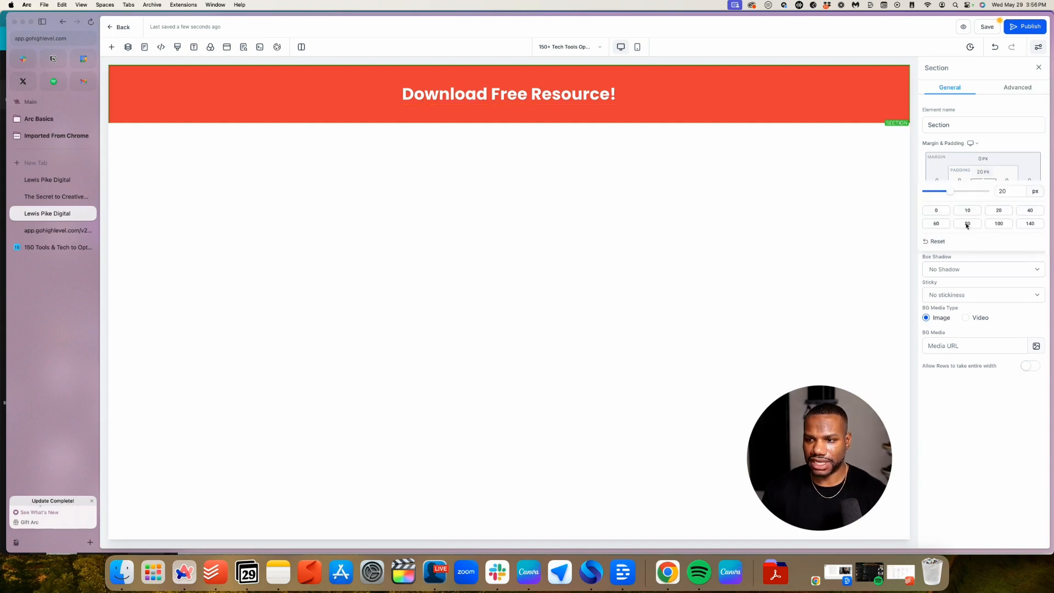
{"action": "left_click", "coordinate": [965, 211]}
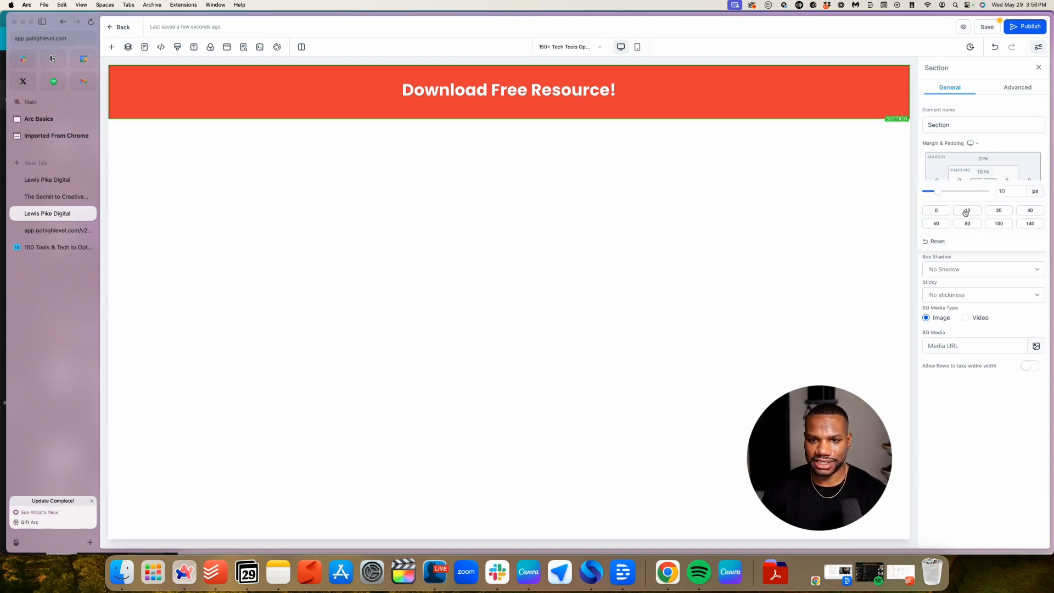
{"action": "left_click", "coordinate": [1006, 159]}
{"action": "left_click", "coordinate": [983, 193]}
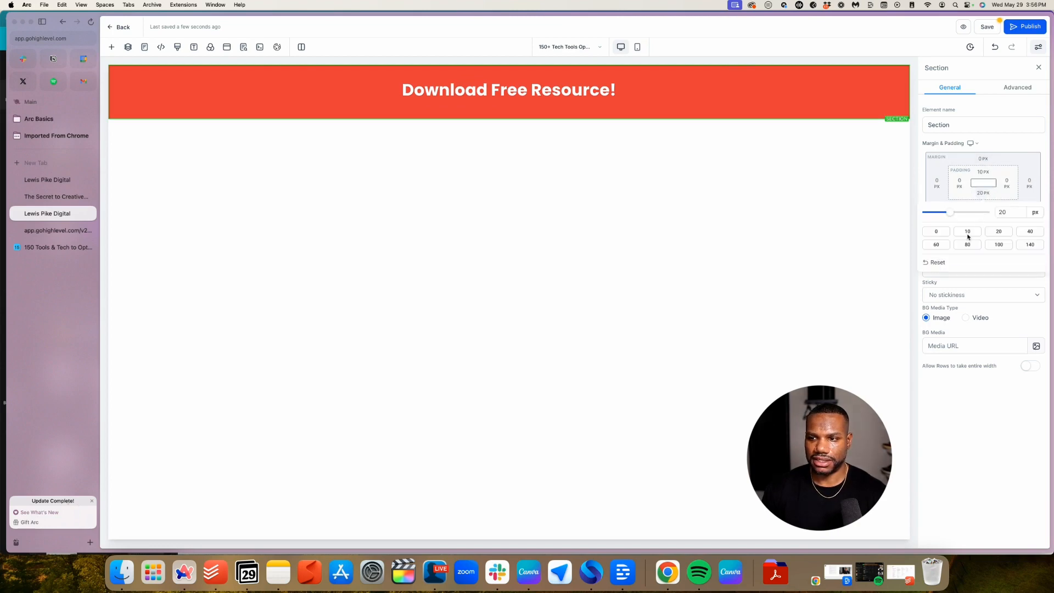
{"action": "left_click", "coordinate": [967, 231]}
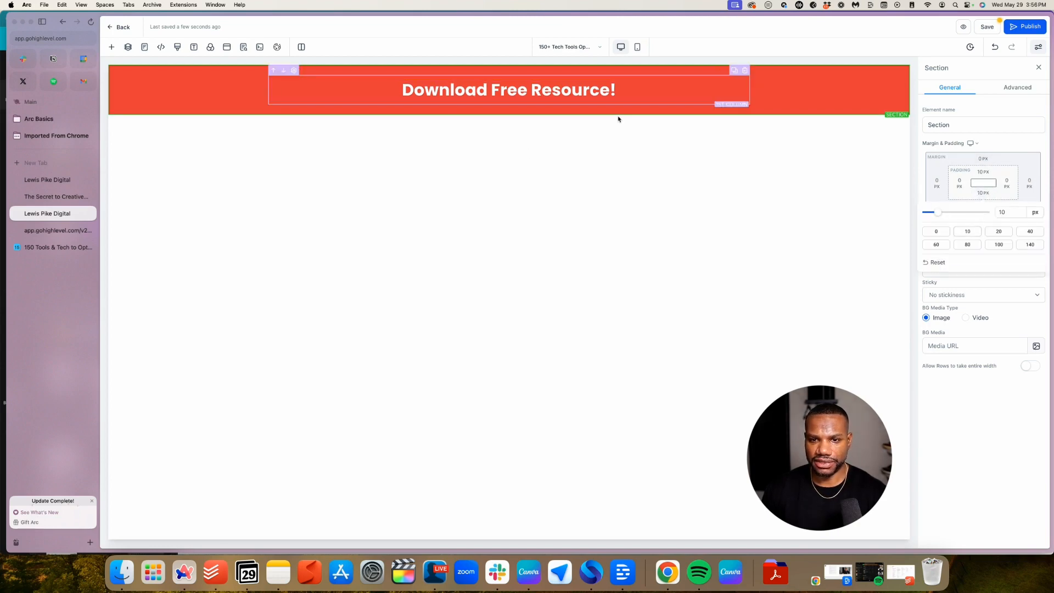
{"action": "left_click", "coordinate": [980, 171]}
Remove the section's top and bottom padding entirely, leaving both at 0 px
{"action": "left_click", "coordinate": [979, 171]}
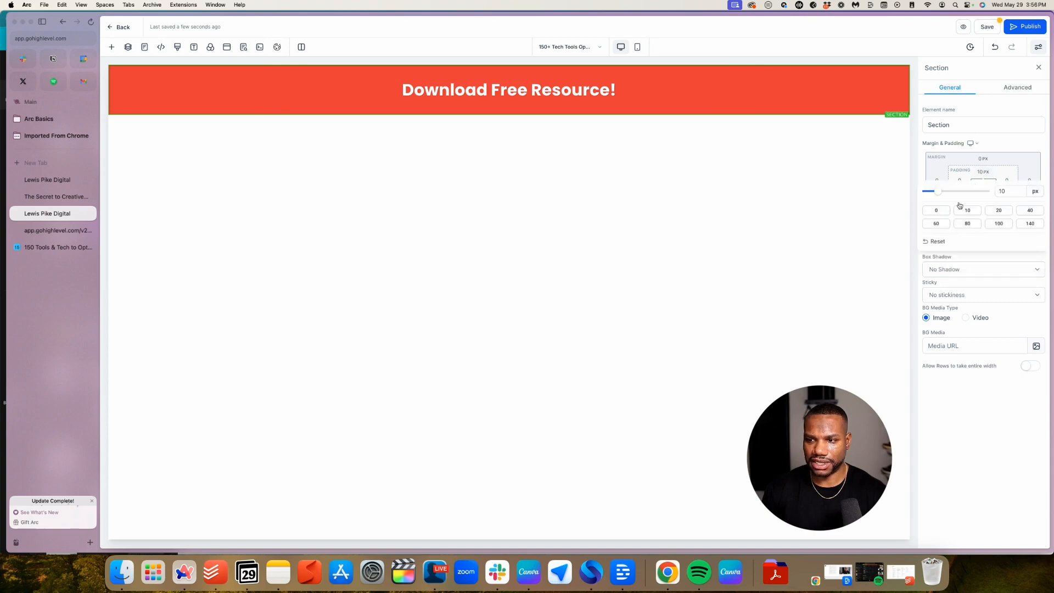
{"action": "left_click", "coordinate": [934, 211]}
{"action": "left_click", "coordinate": [1001, 148]}
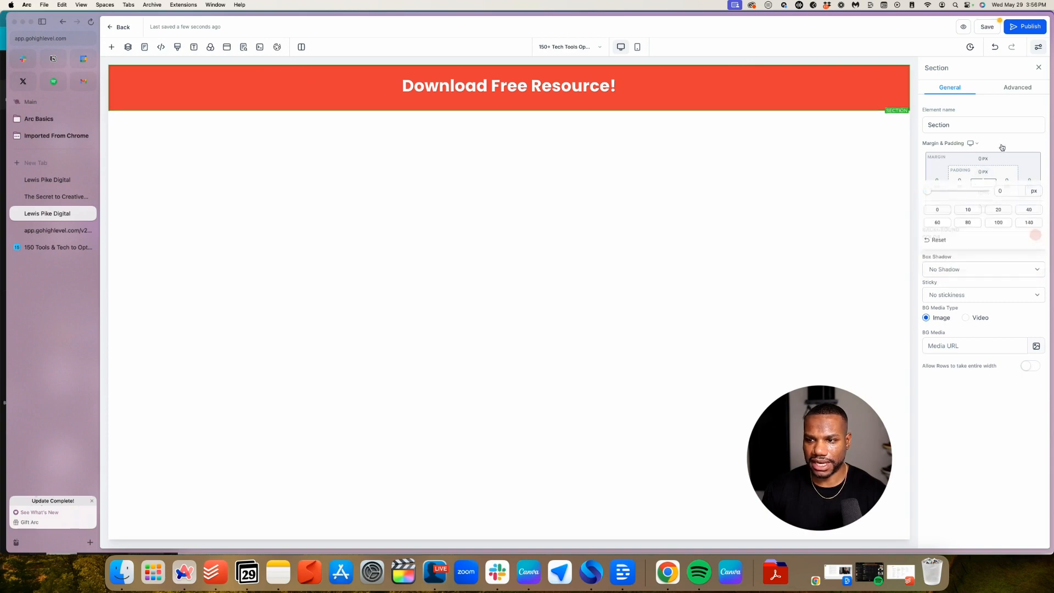
{"action": "left_click", "coordinate": [983, 194]}
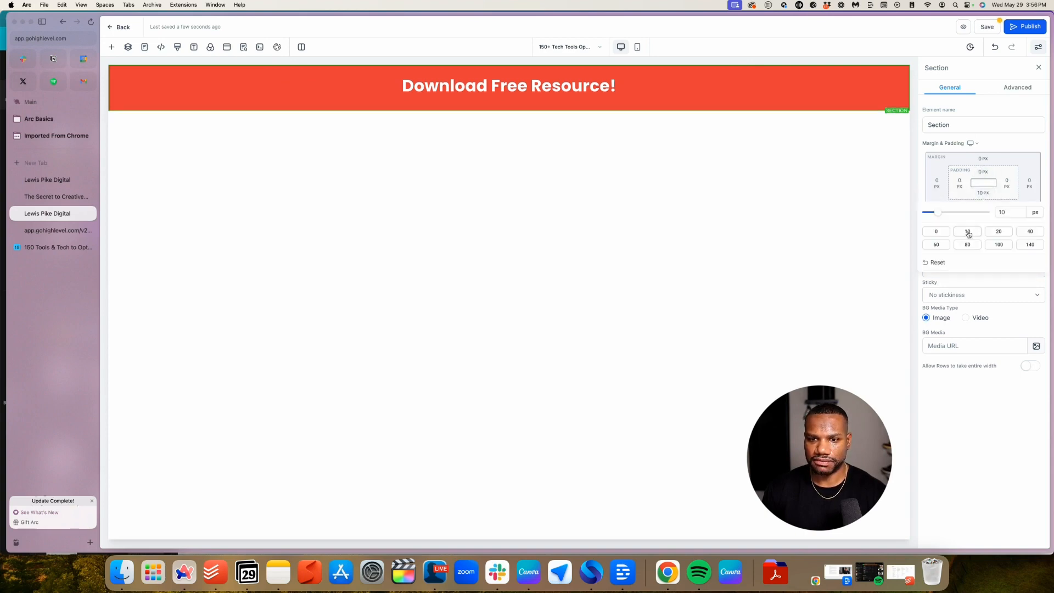
{"action": "left_click", "coordinate": [935, 231]}
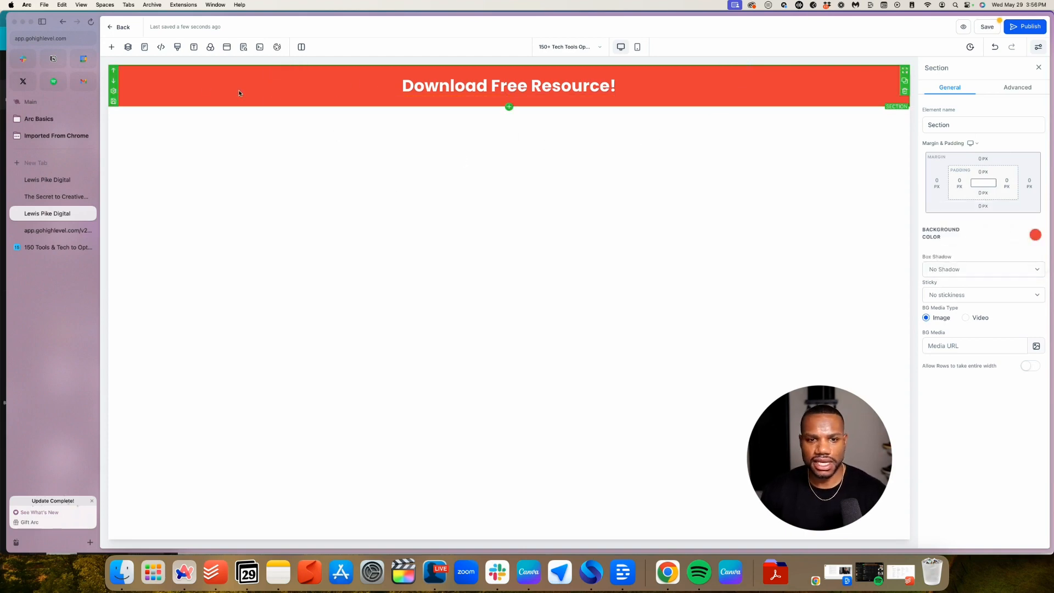
{"action": "left_click", "coordinate": [988, 172]}
{"action": "left_click", "coordinate": [1005, 193]}
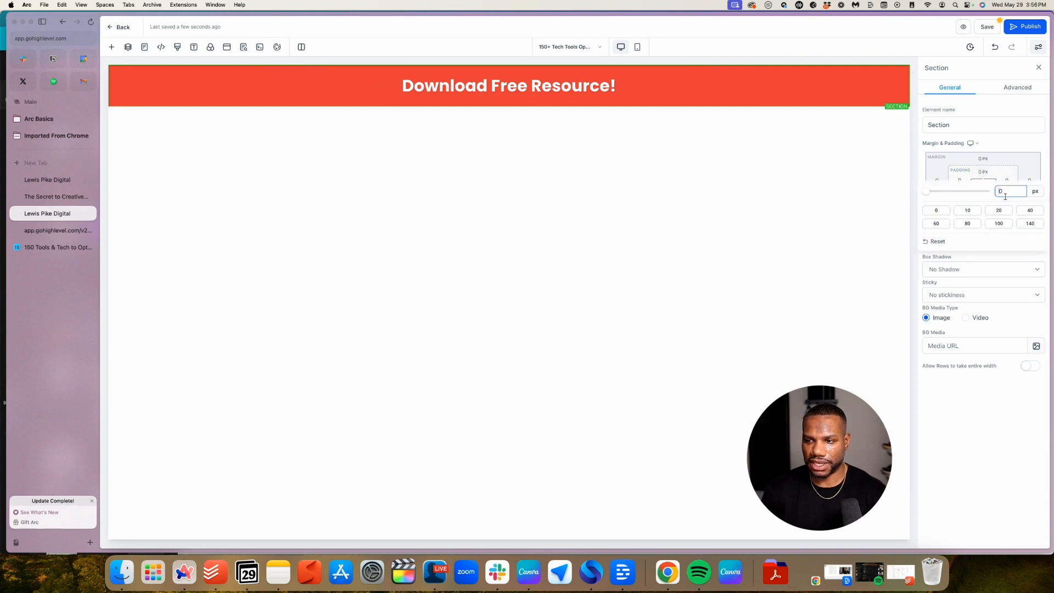
{"action": "type", "text": "-100"}
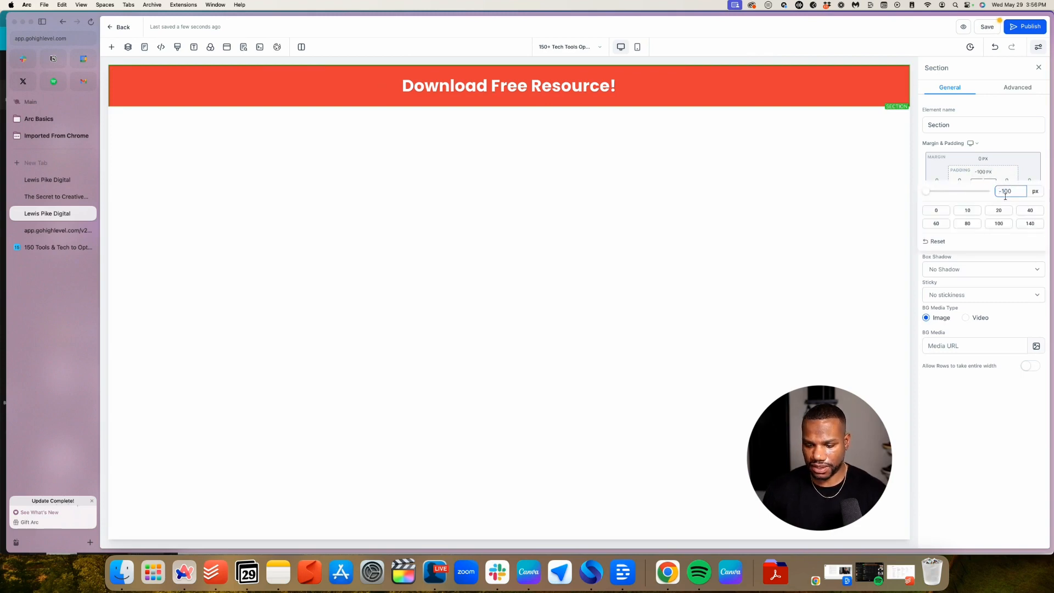
{"action": "key", "text": "BackSpace"}
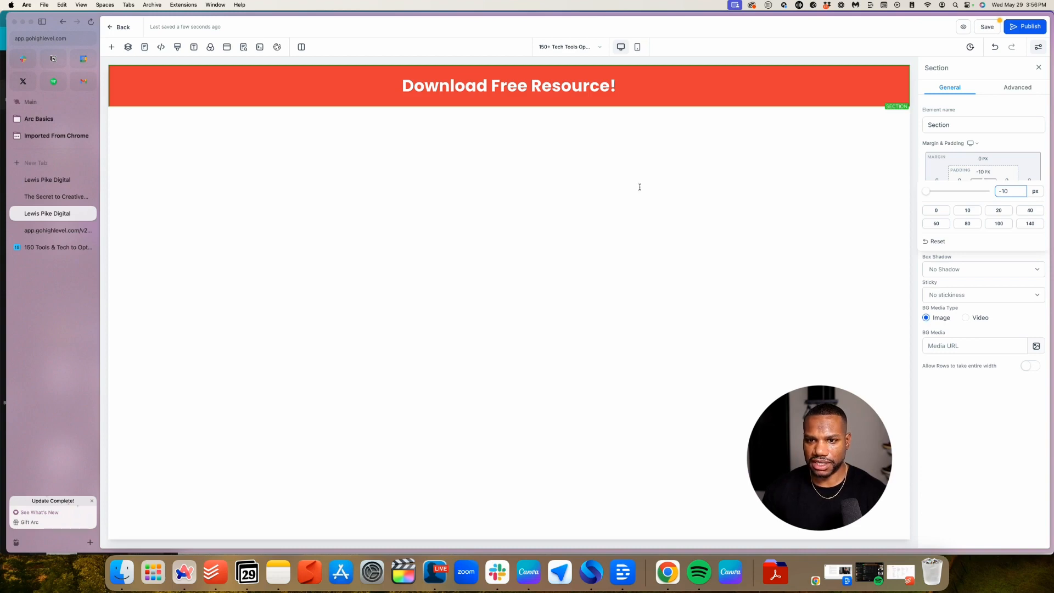
{"action": "left_click", "coordinate": [639, 187]}
Select the headline to check it, then reselect the red banner section
{"action": "left_click", "coordinate": [544, 87]}
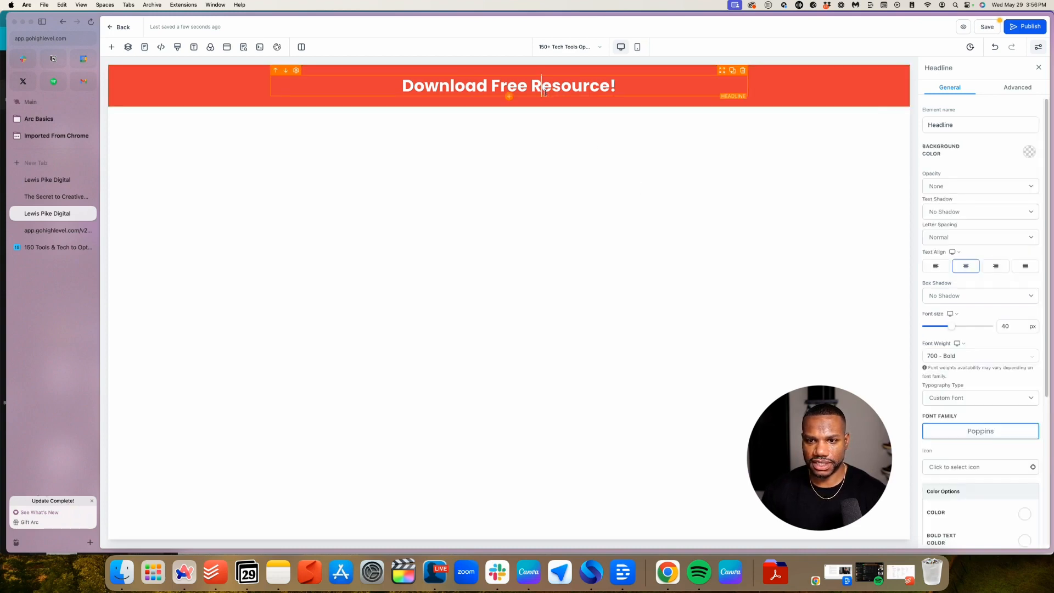
{"action": "left_click", "coordinate": [638, 82]}
{"action": "scroll", "coordinate": [983, 366], "scroll_direction": "down", "scroll_amount": 5}
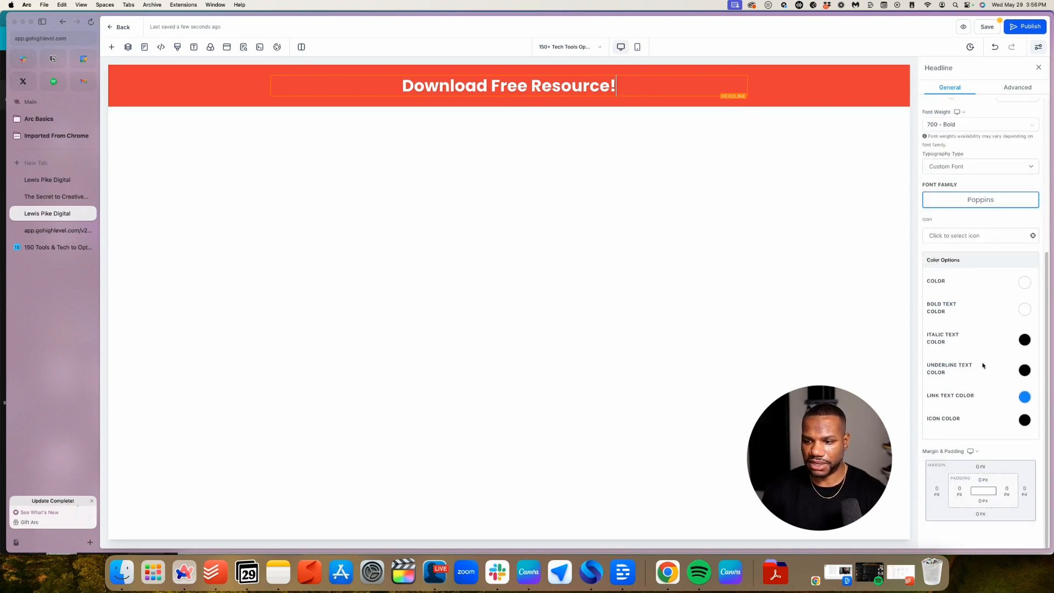
{"action": "left_click", "coordinate": [172, 75]}
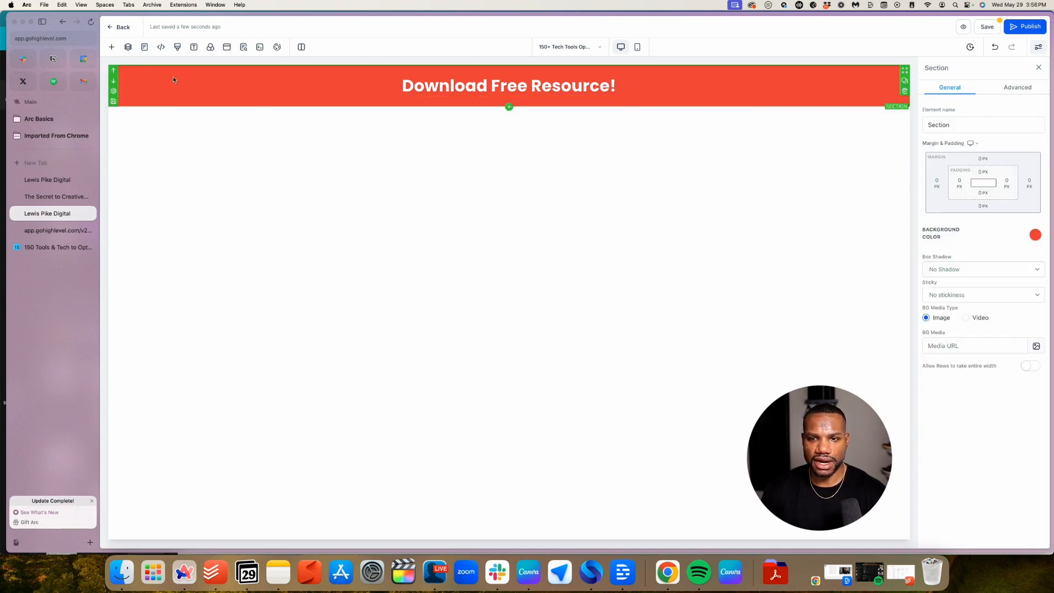
Drop a Full Width section under the red banner and give it a 2 Column row
{"action": "left_click", "coordinate": [509, 107]}
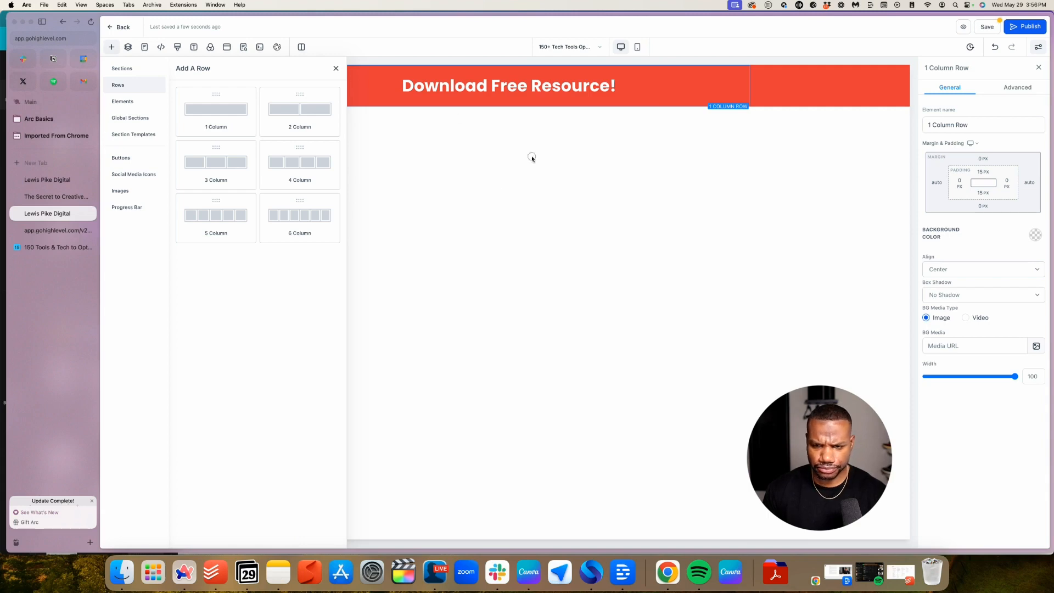
{"action": "left_click", "coordinate": [841, 77]}
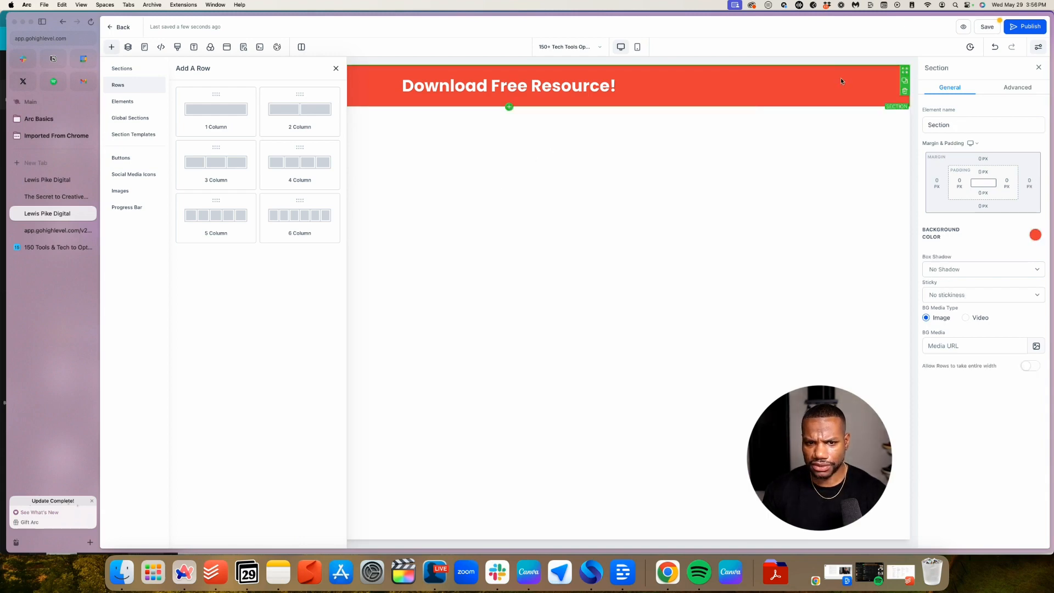
{"action": "left_click", "coordinate": [124, 68]}
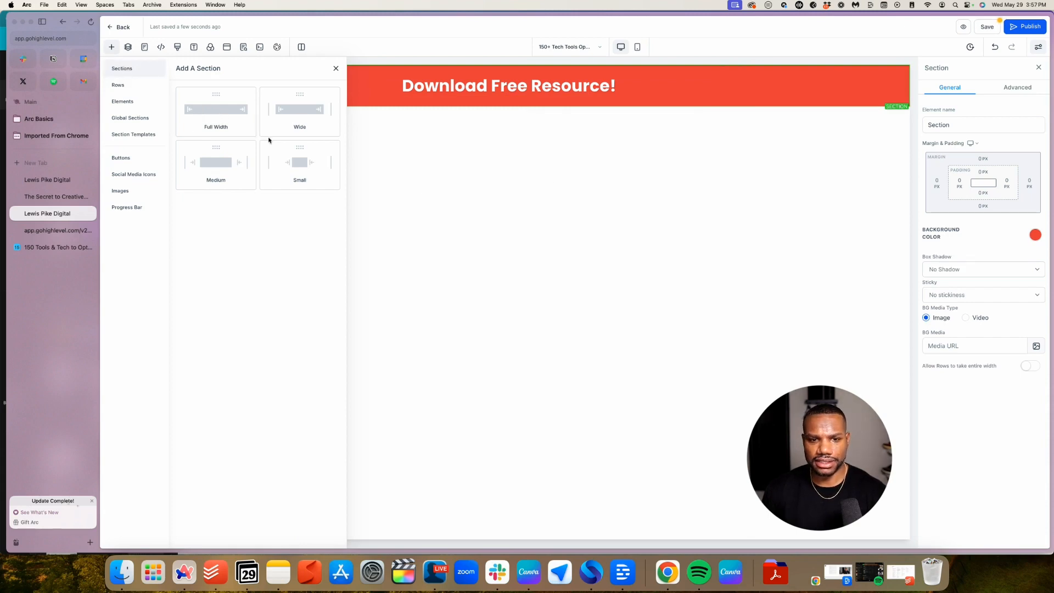
{"action": "left_click_drag", "start_coordinate": [199, 109], "coordinate": [567, 169]}
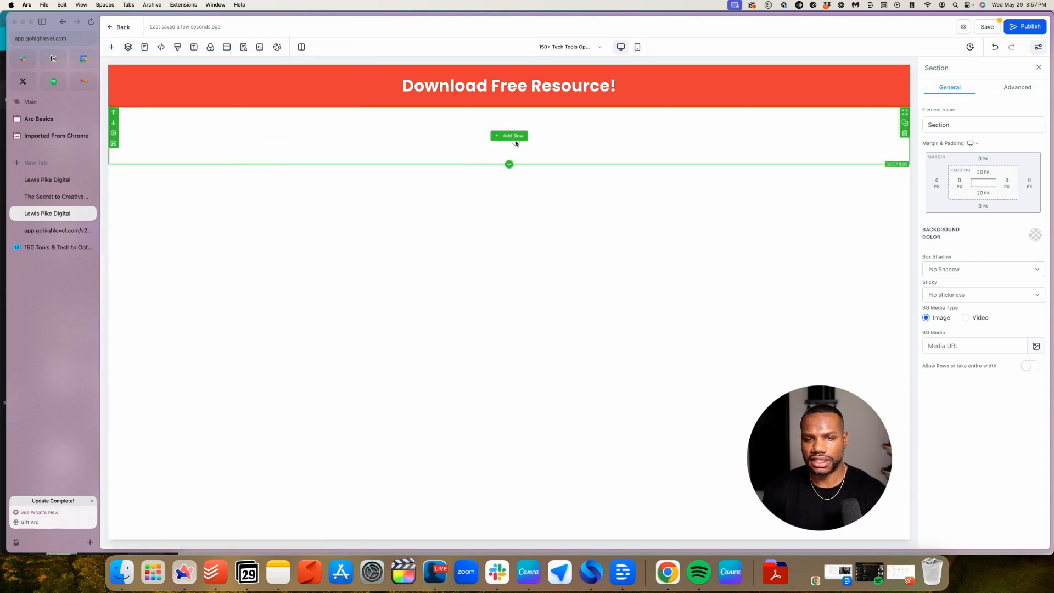
{"action": "left_click", "coordinate": [514, 136]}
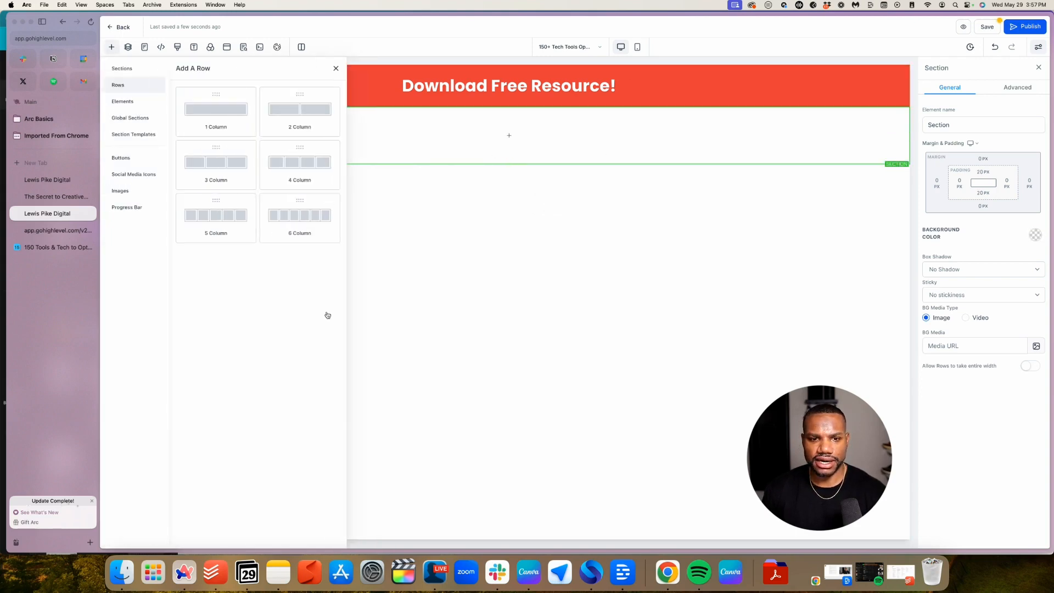
{"action": "left_click", "coordinate": [306, 113]}
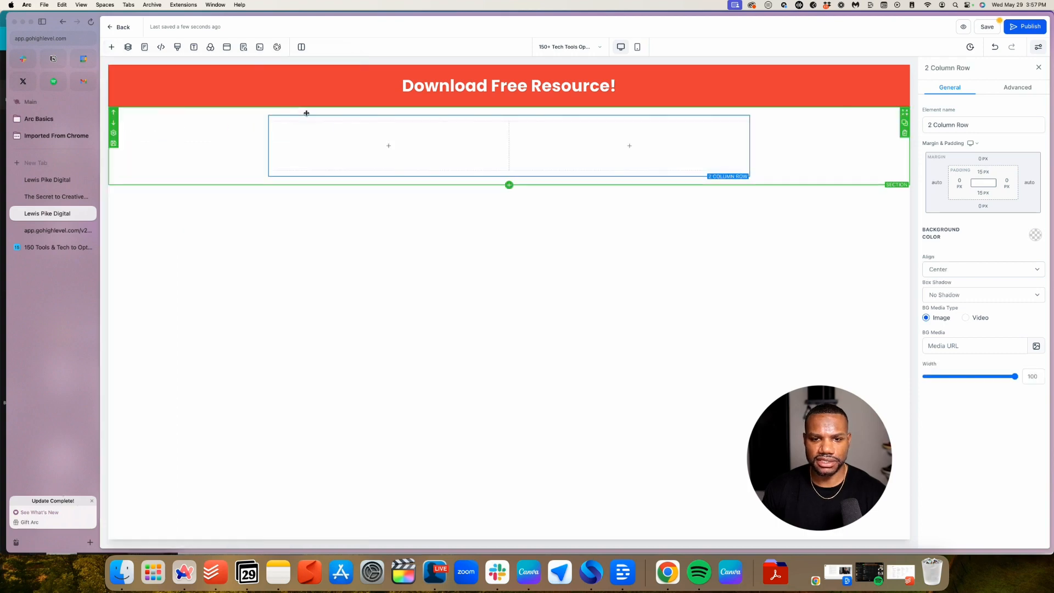
Place a Headline element in the new row's left column and start editing it
{"action": "left_click", "coordinate": [383, 146]}
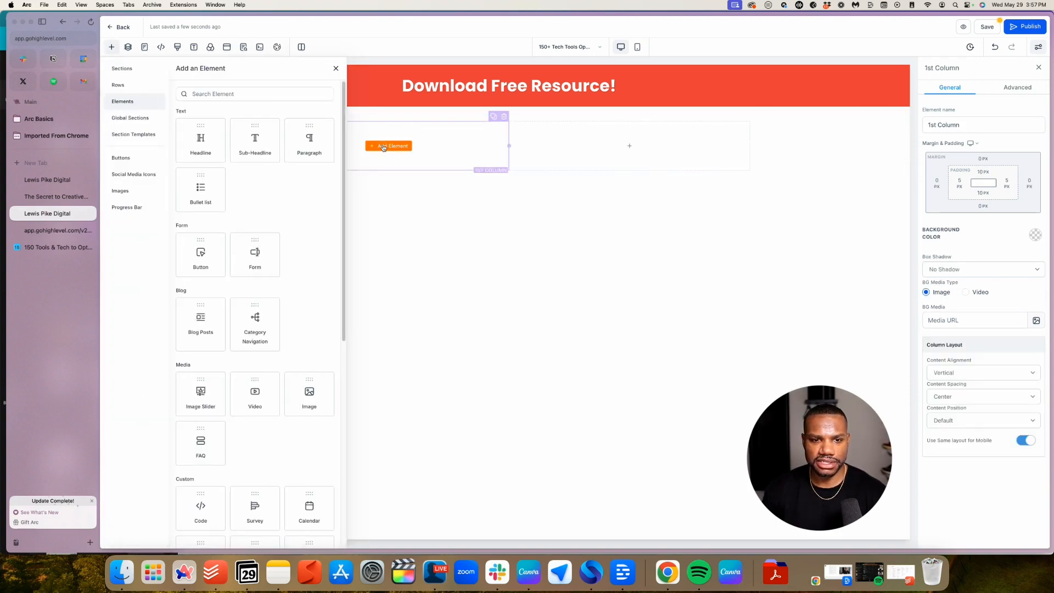
{"action": "left_click", "coordinate": [196, 138]}
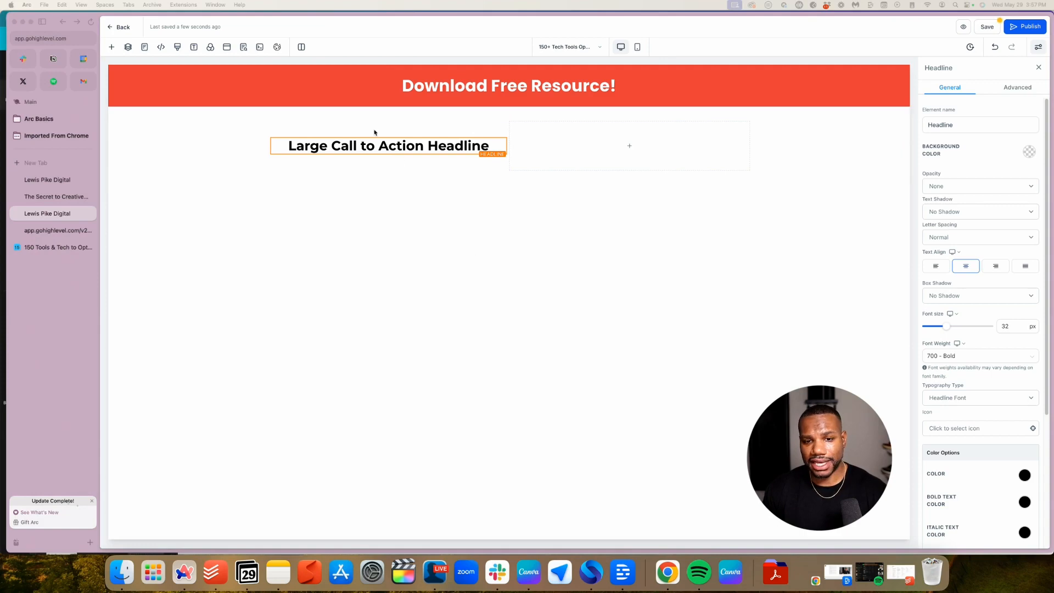
{"action": "left_click", "coordinate": [379, 145]}
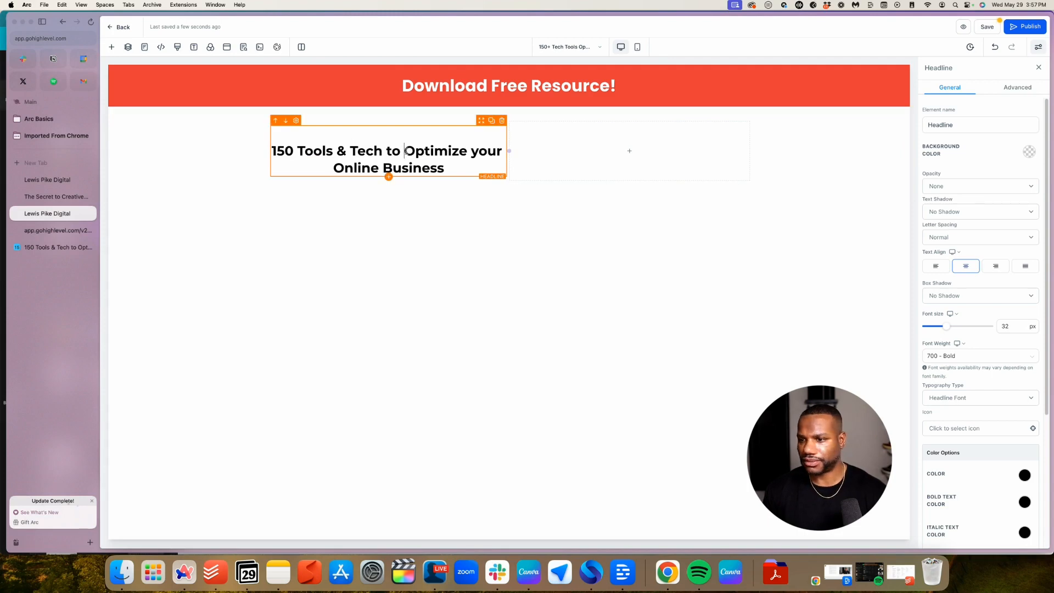
Left-align the left-column headline and set its custom font to Poppins
{"action": "left_click", "coordinate": [936, 265]}
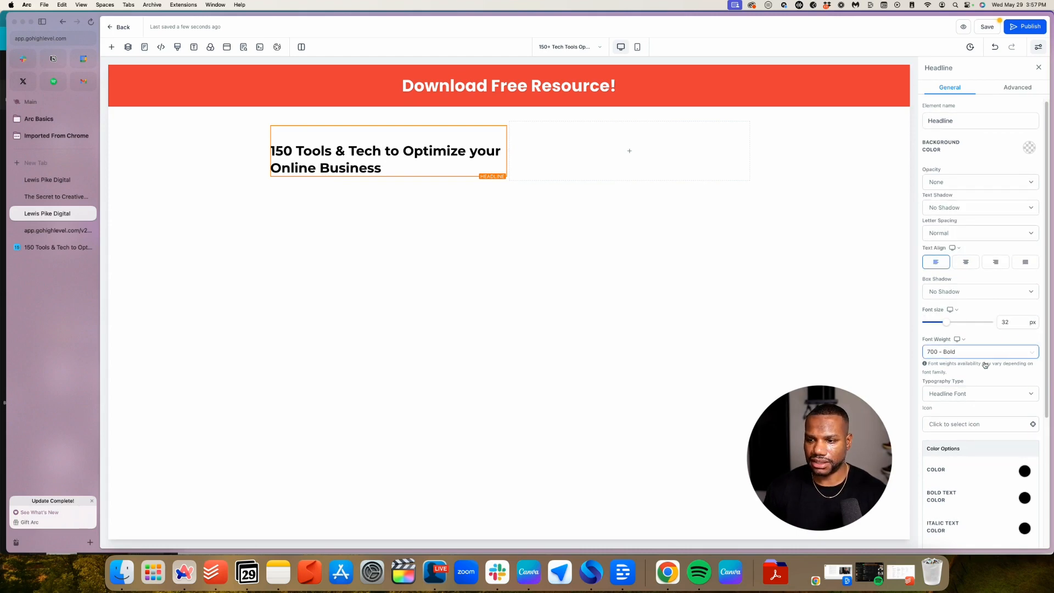
{"action": "left_click", "coordinate": [969, 393]}
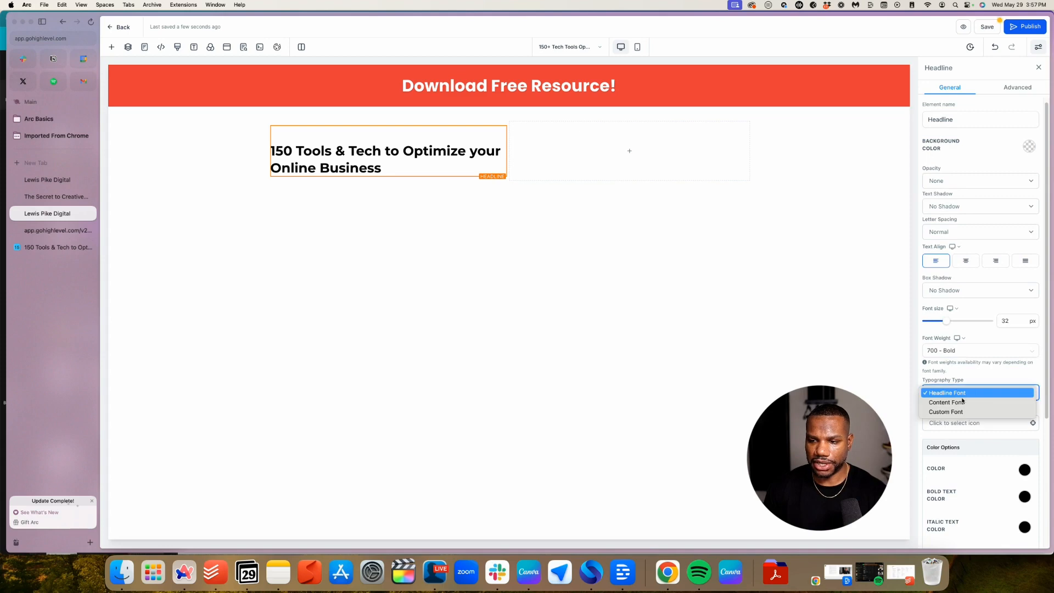
{"action": "left_click", "coordinate": [956, 411]}
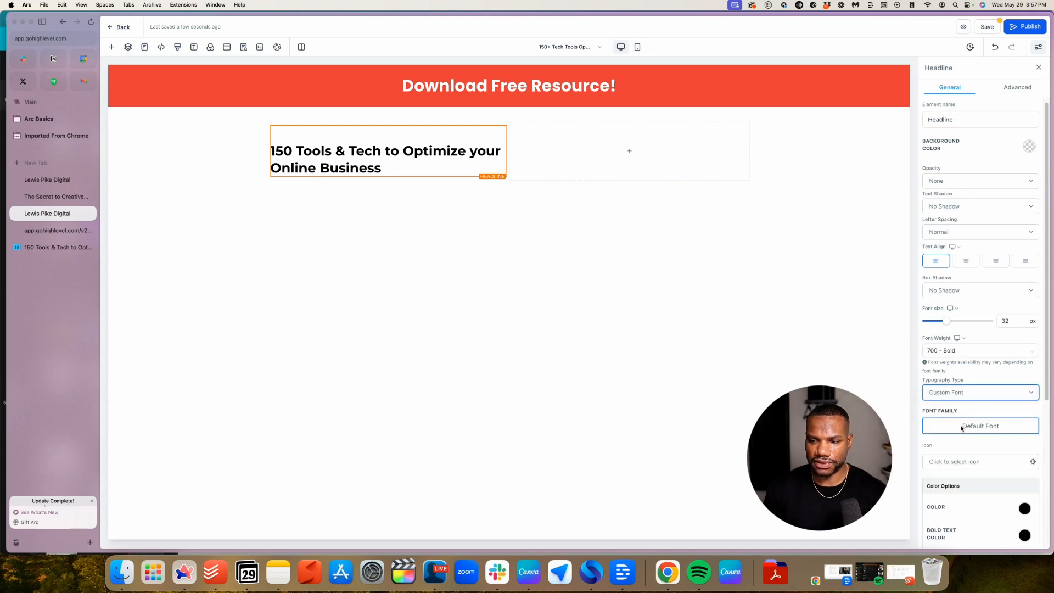
{"action": "left_click", "coordinate": [961, 427]}
{"action": "left_click", "coordinate": [488, 290]}
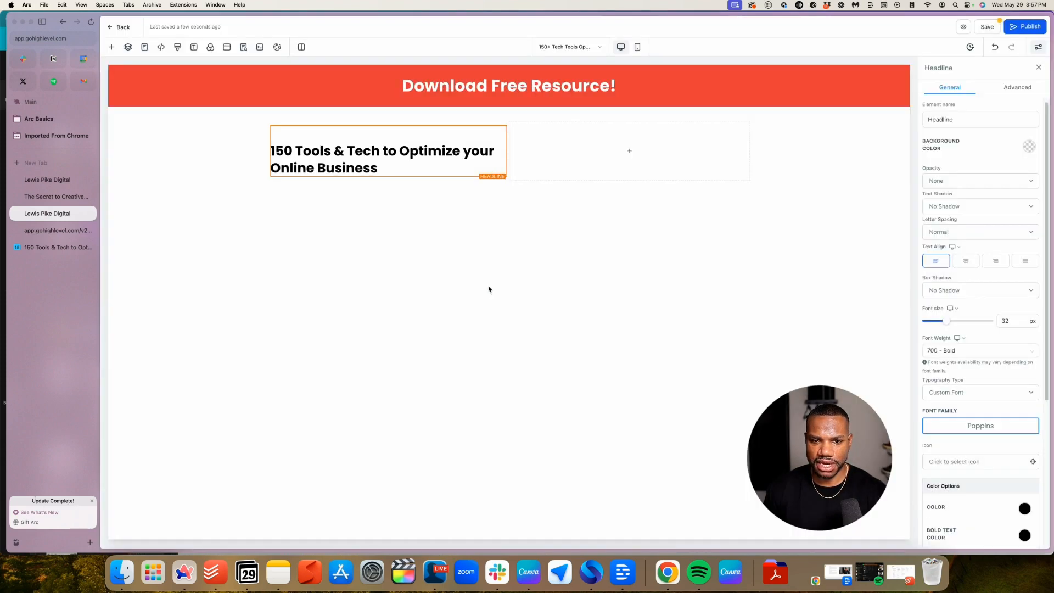
Italicize the headline text, then remove the italic so it stays upright
{"action": "double_click", "coordinate": [374, 168]}
{"action": "left_click_drag", "start_coordinate": [377, 169], "coordinate": [266, 152]}
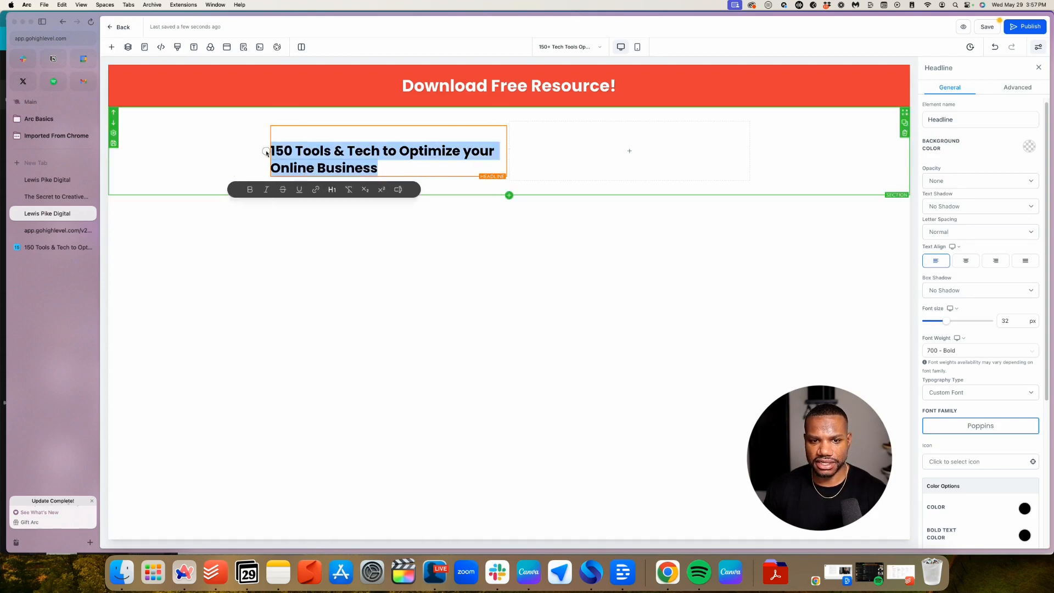
{"action": "left_click", "coordinate": [408, 173]}
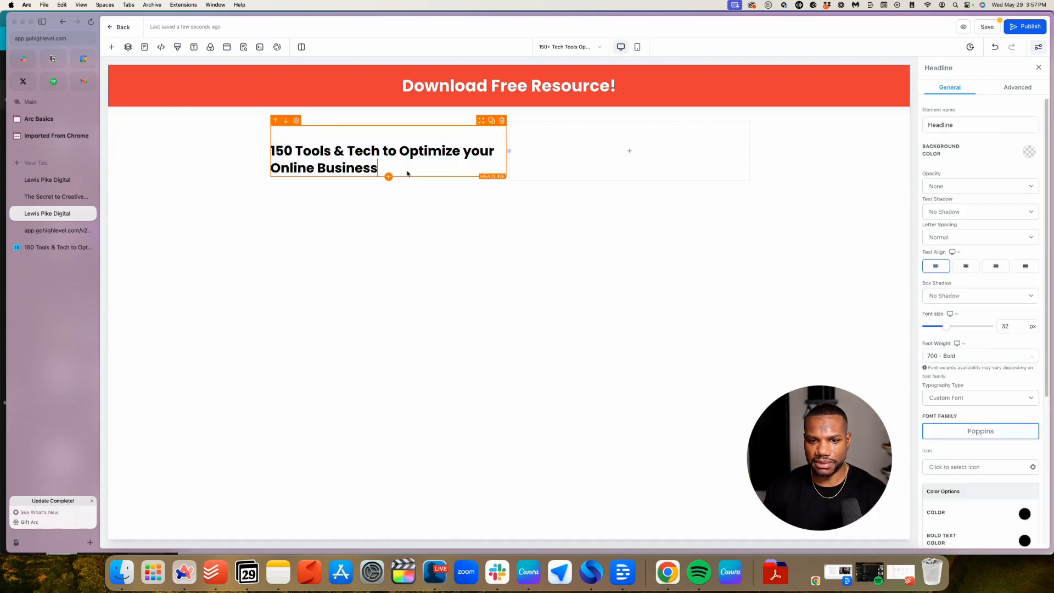
{"action": "left_click_drag", "start_coordinate": [407, 170], "coordinate": [270, 147]}
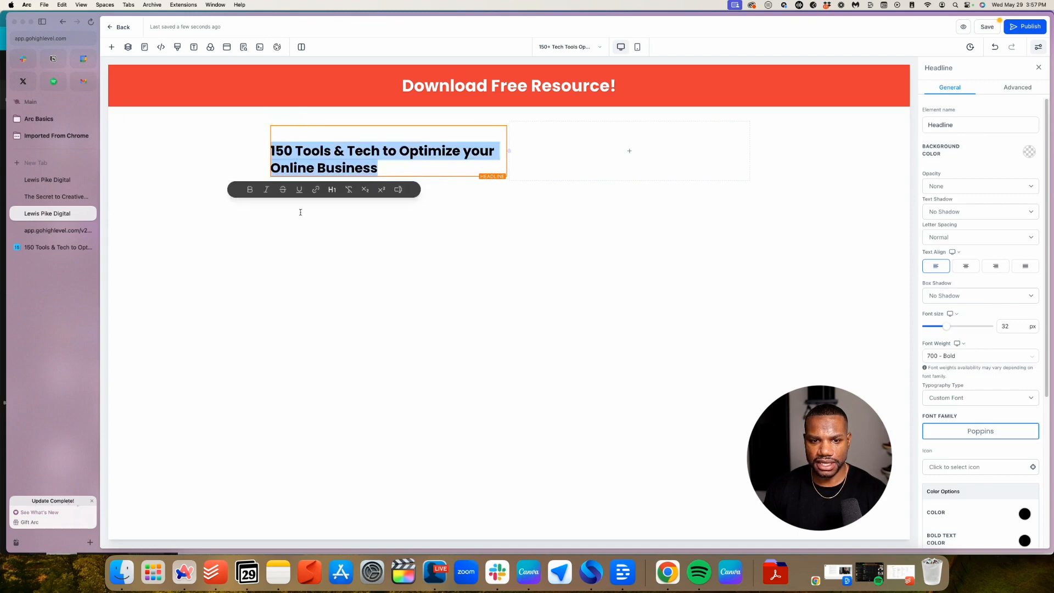
{"action": "left_click", "coordinate": [271, 192]}
{"action": "left_click", "coordinate": [337, 294]}
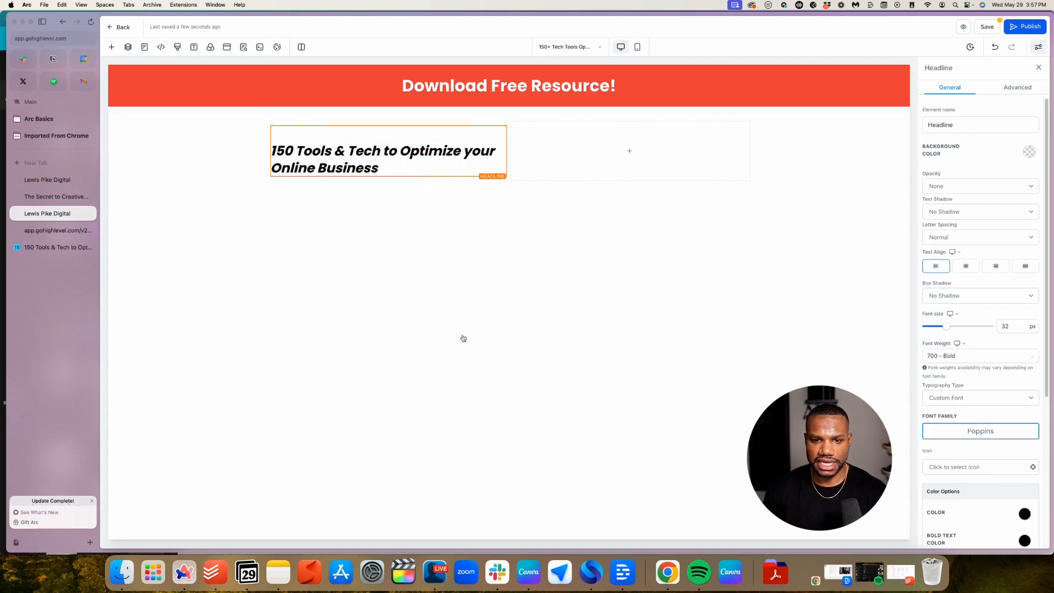
{"action": "left_click_drag", "start_coordinate": [387, 171], "coordinate": [268, 141]}
{"action": "triple_click", "coordinate": [278, 156]}
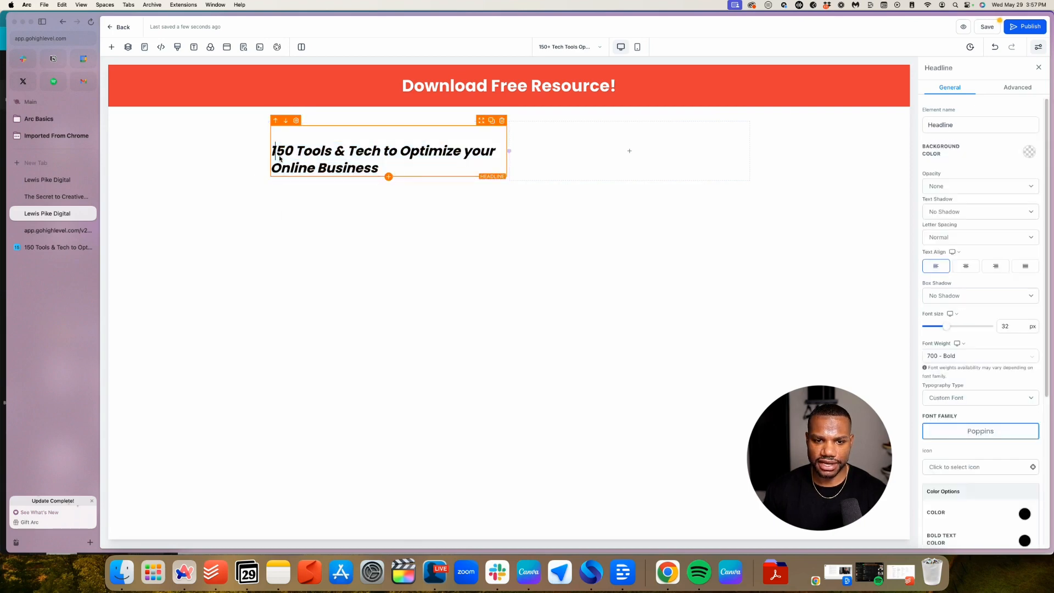
{"action": "left_click", "coordinate": [267, 190]}
{"action": "left_click", "coordinate": [305, 284]}
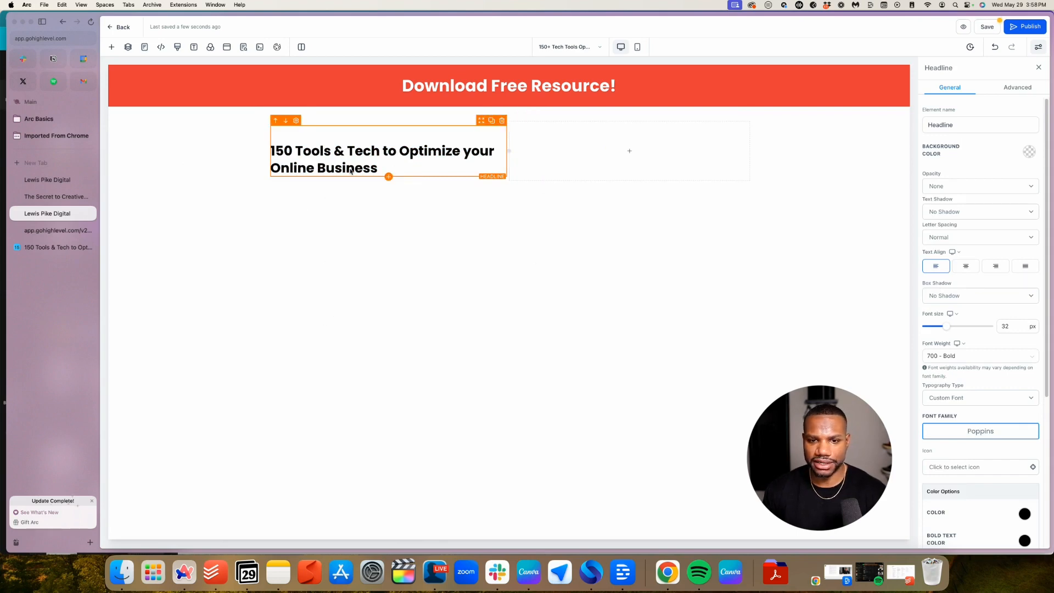
Insert a Sub Headline below the headline and change its text to 'Gain access to my tech stack!'
{"action": "left_click", "coordinate": [388, 176]}
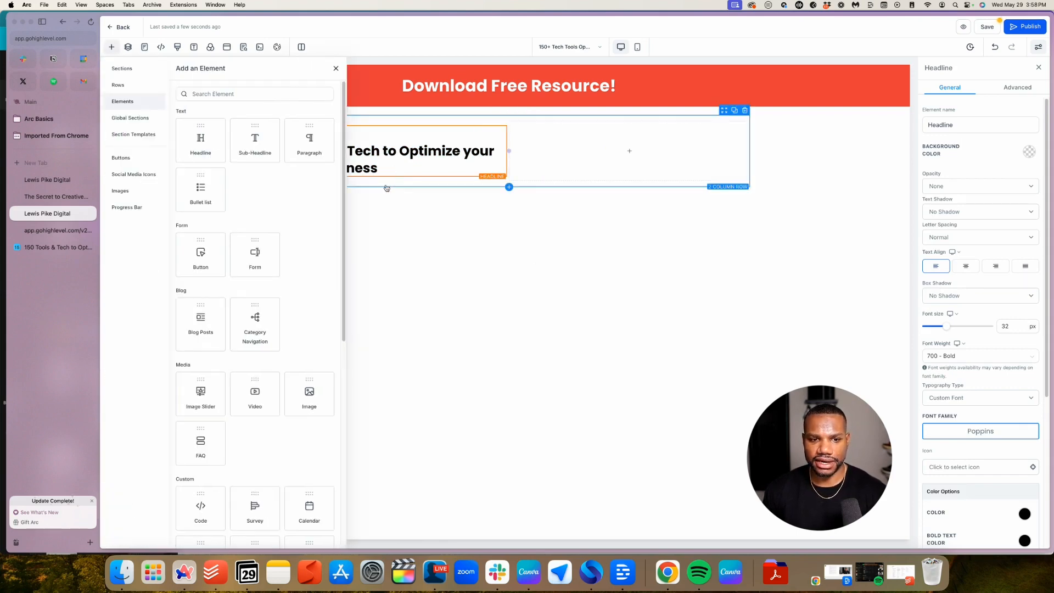
{"action": "left_click", "coordinate": [246, 139]}
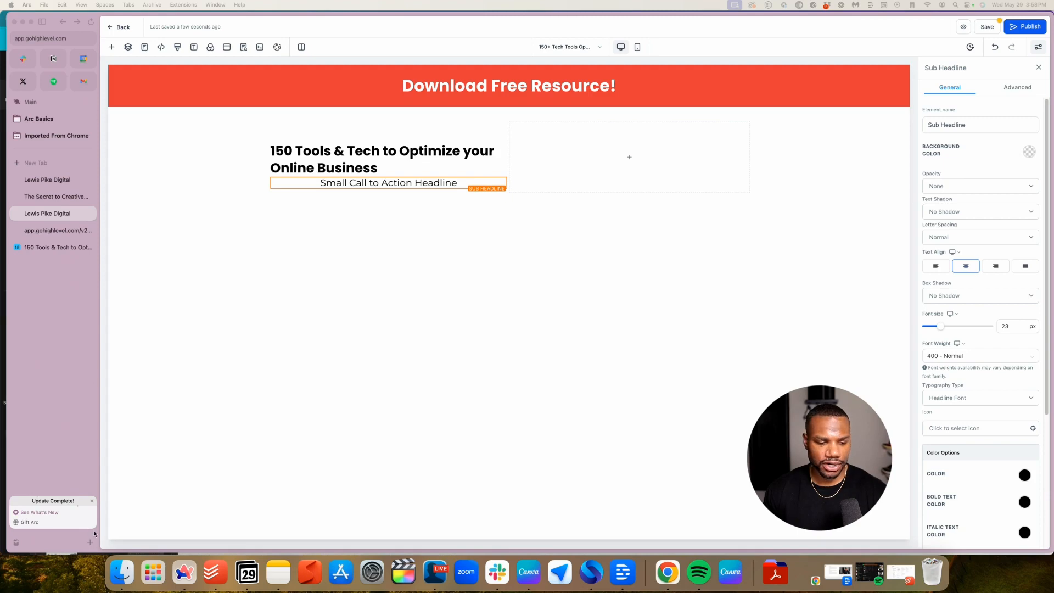
{"action": "double_click", "coordinate": [377, 182]}
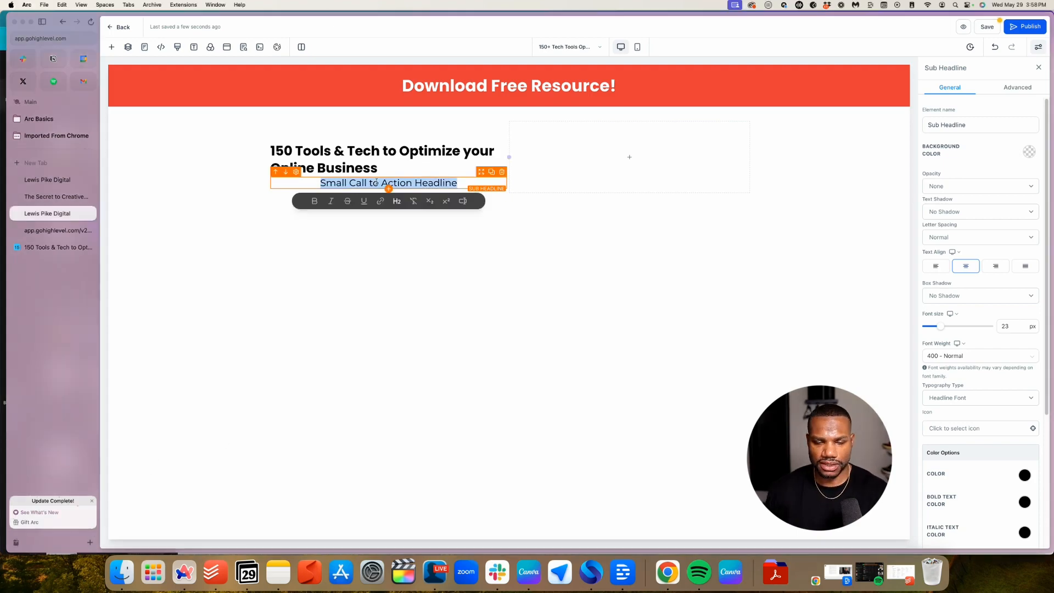
{"action": "key", "text": "BackSpace"}
{"action": "type", "text": "Ga"}
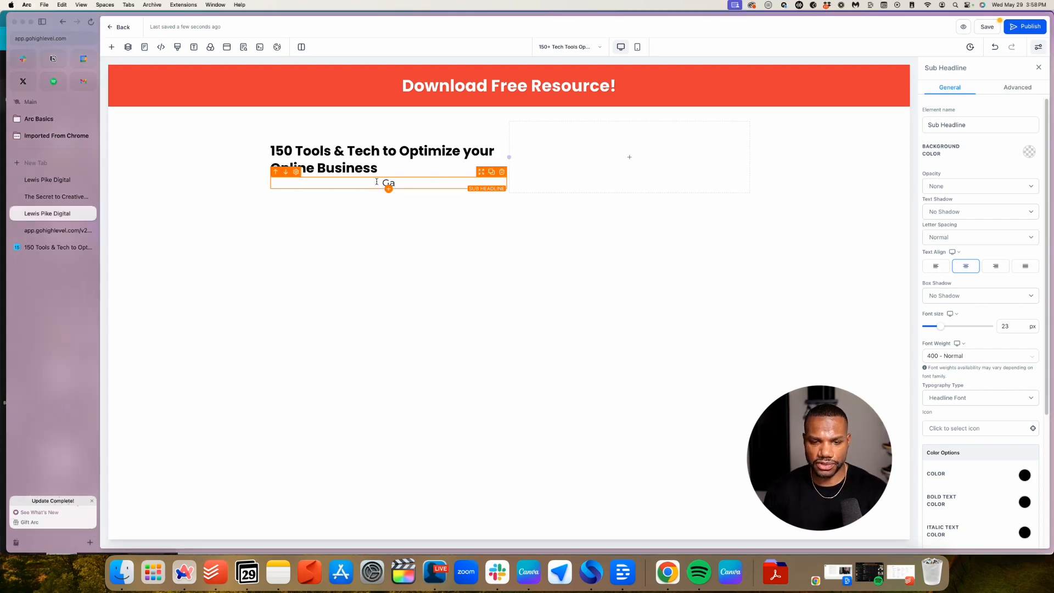
{"action": "type", "text": "in  access"}
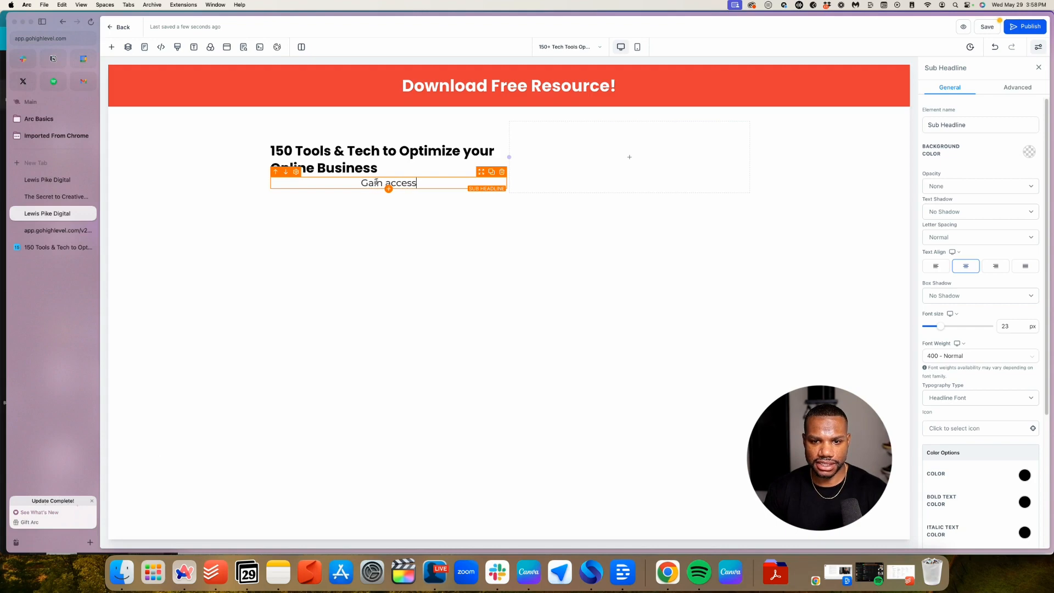
{"action": "type", "text": " to my "}
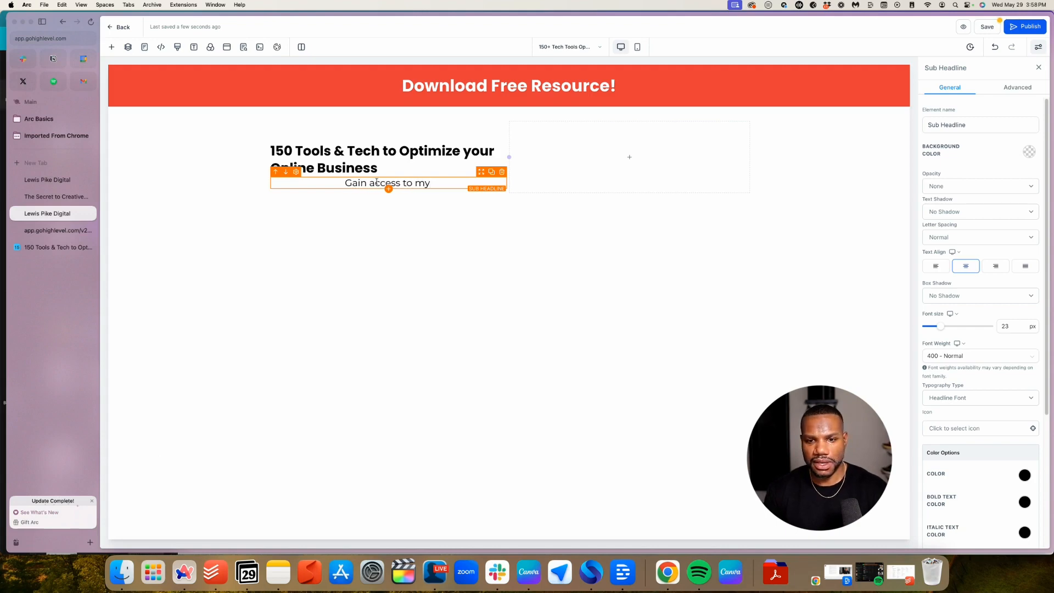
{"action": "type", "text": "tech"}
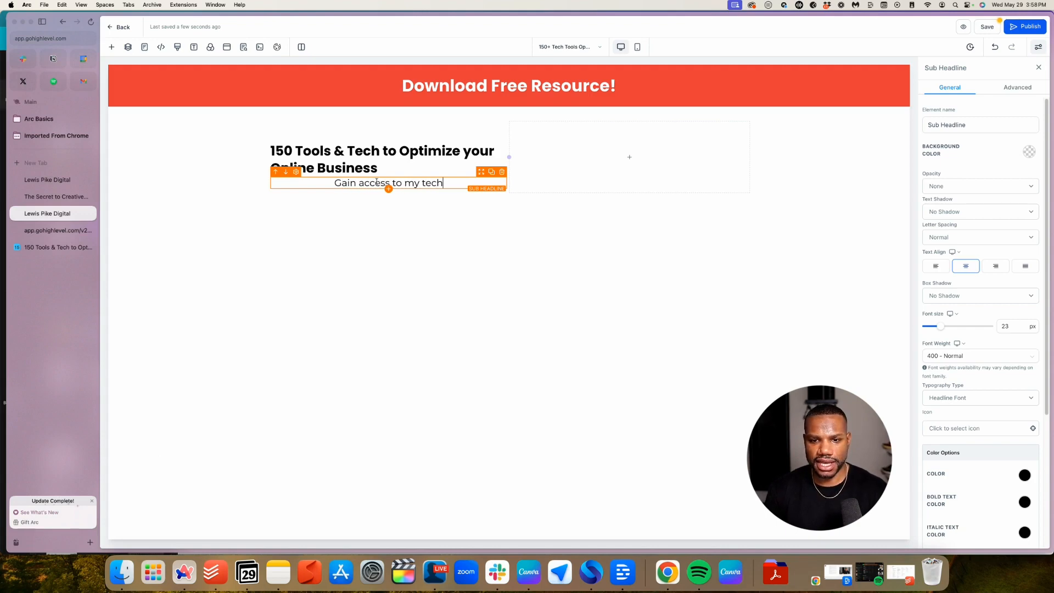
{"action": "type", "text": " stack!"}
{"action": "key", "text": "super+a"}
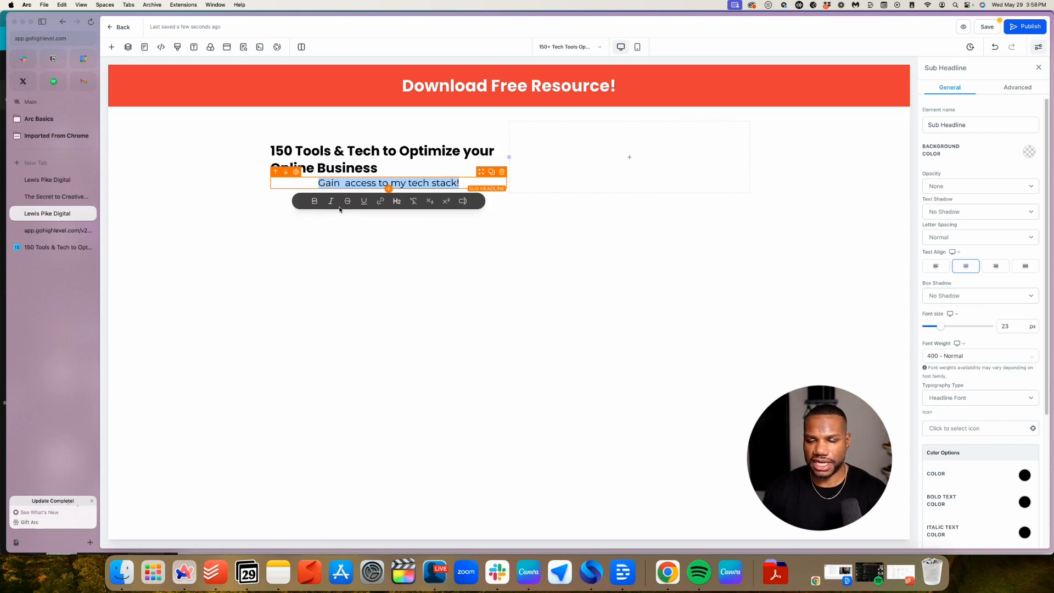
Set the sub-headline to 22 px font size and Semi-Bold weight
{"action": "left_click", "coordinate": [1011, 325]}
{"action": "type", "text": "22"}
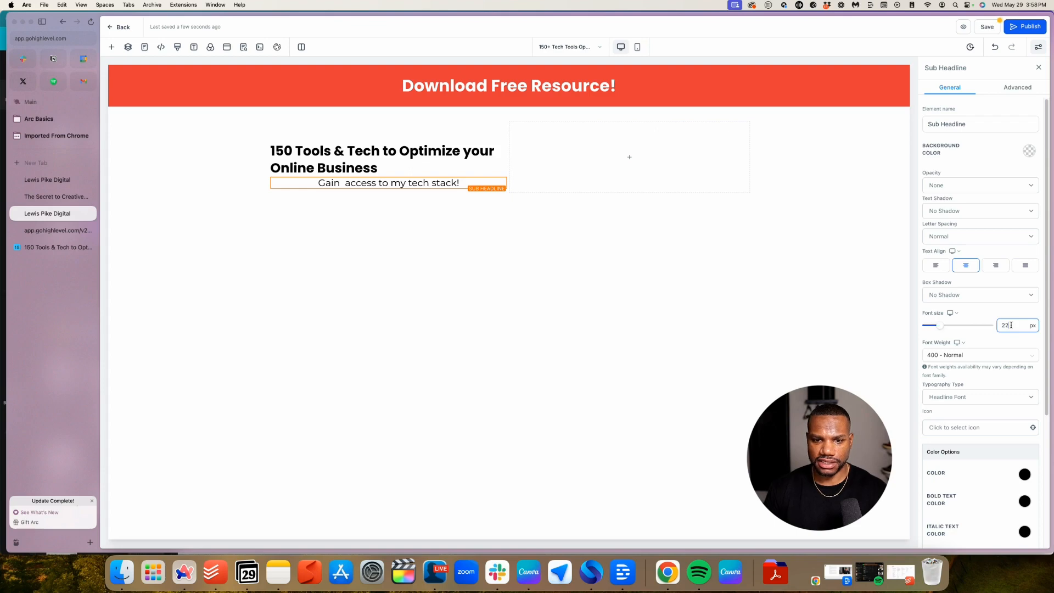
{"action": "left_click", "coordinate": [978, 355]}
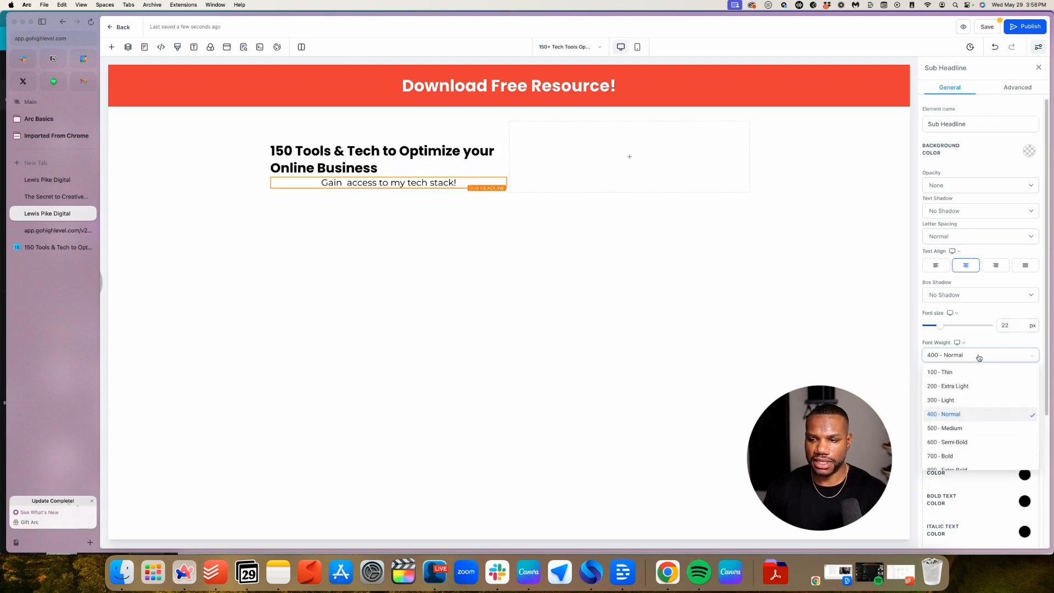
{"action": "left_click", "coordinate": [958, 442]}
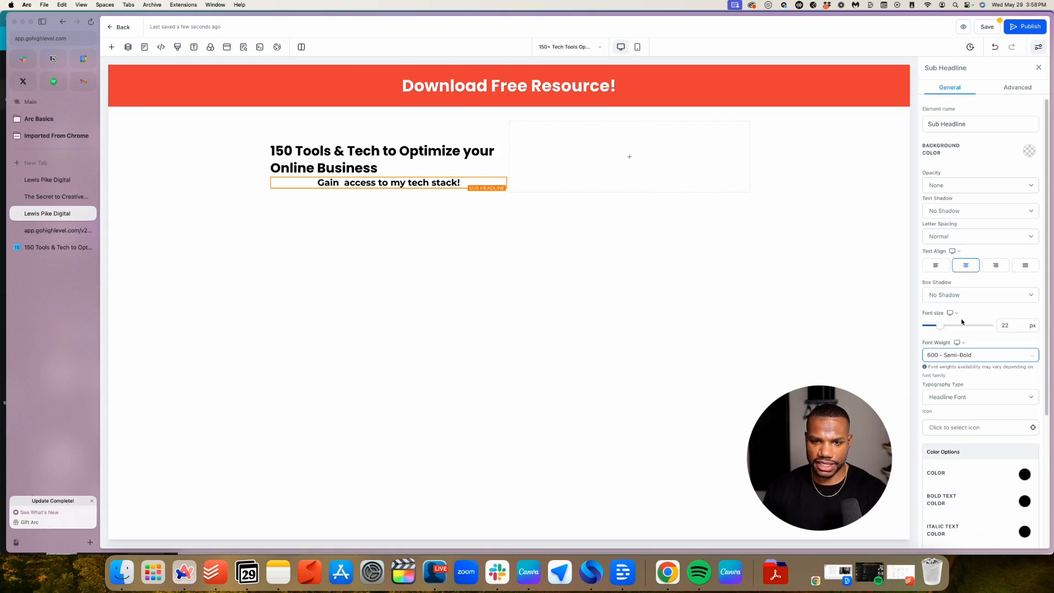
{"action": "left_click", "coordinate": [973, 431]}
Give the sub-headline the custom font Poppins, then select the full headline text
{"action": "left_click", "coordinate": [972, 400]}
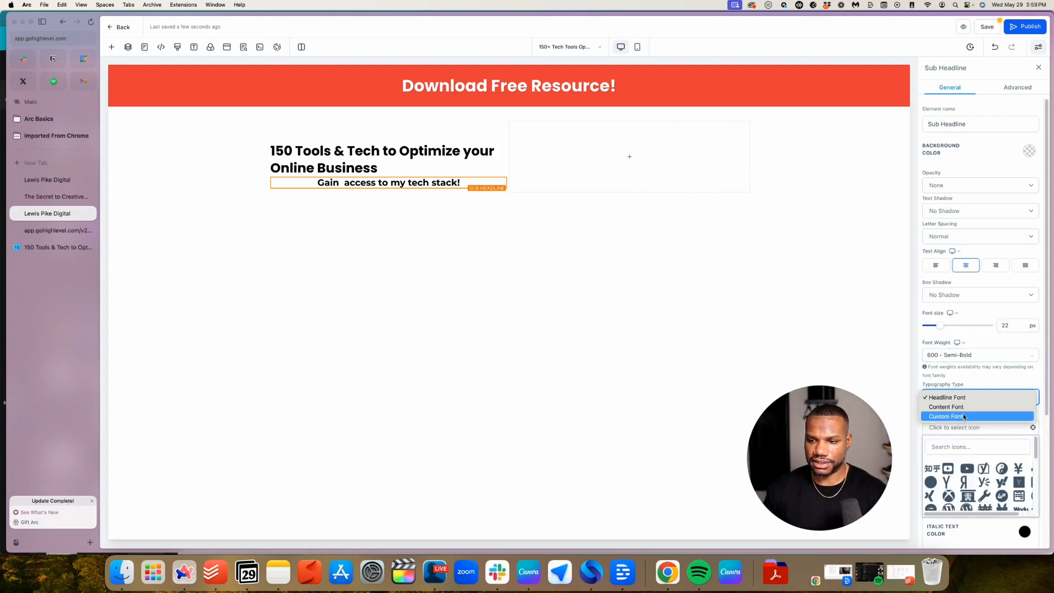
{"action": "left_click", "coordinate": [963, 417]}
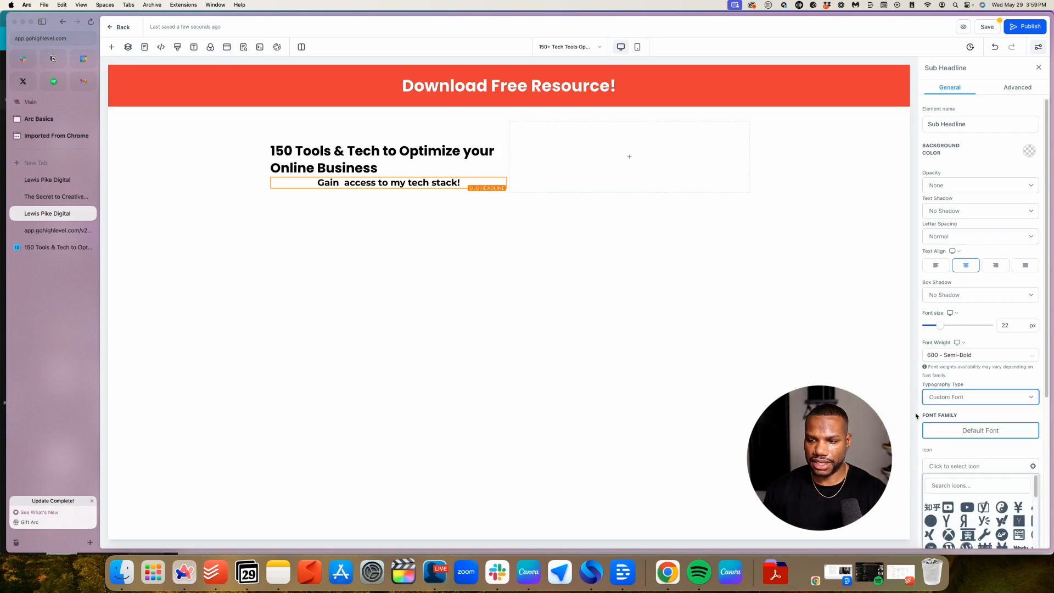
{"action": "left_click", "coordinate": [962, 429]}
{"action": "left_click", "coordinate": [478, 292]}
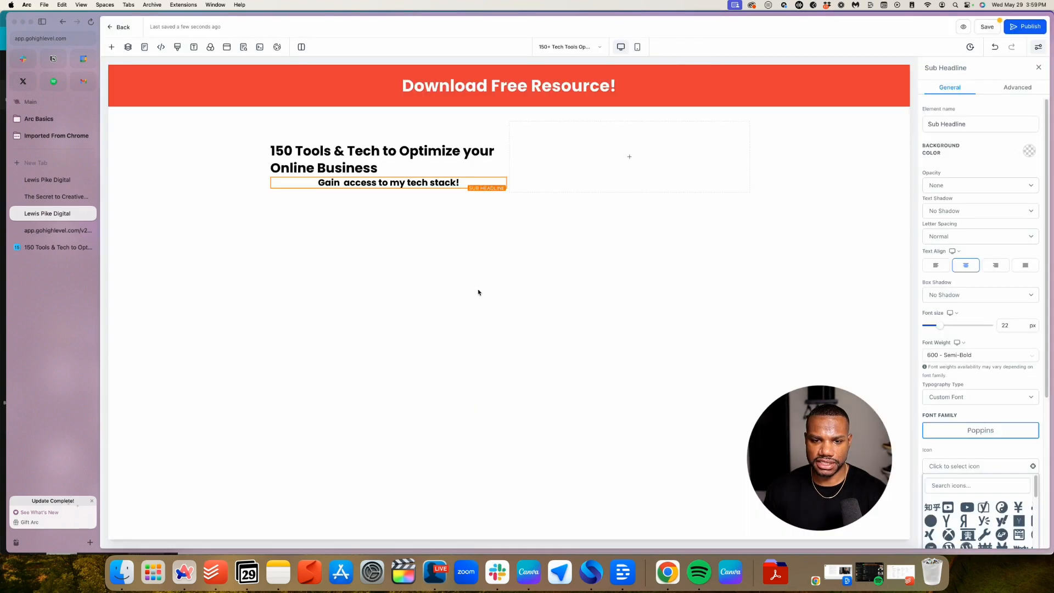
{"action": "left_click", "coordinate": [403, 152]}
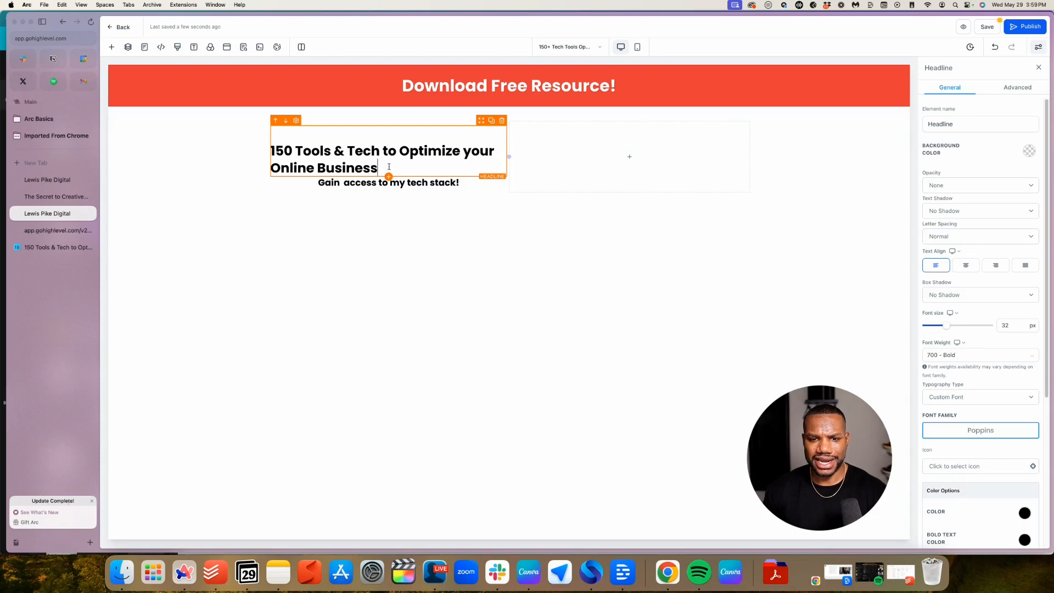
{"action": "left_click_drag", "start_coordinate": [384, 168], "coordinate": [271, 146]}
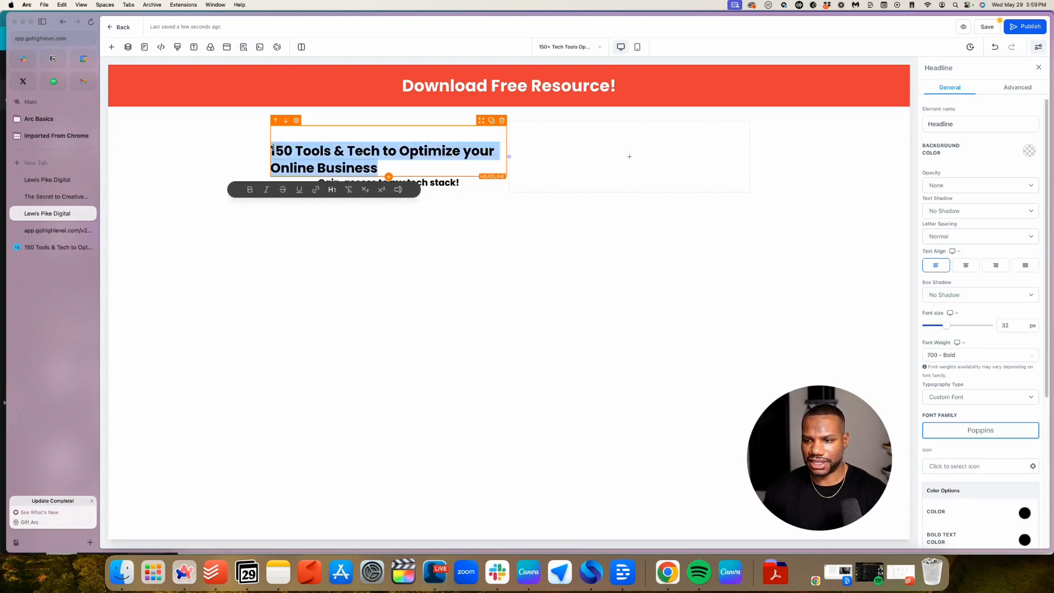
Set the headline's font weight to 800 Extra Bold, keeping the Custom Font type
{"action": "left_click", "coordinate": [970, 312]}
{"action": "left_click", "coordinate": [955, 355]}
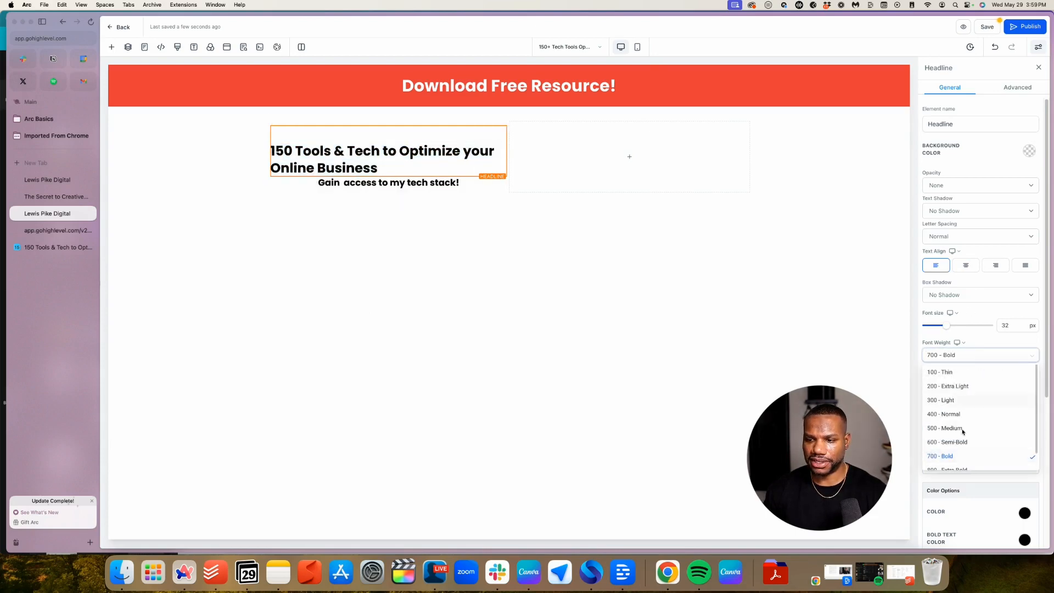
{"action": "left_click", "coordinate": [965, 470]}
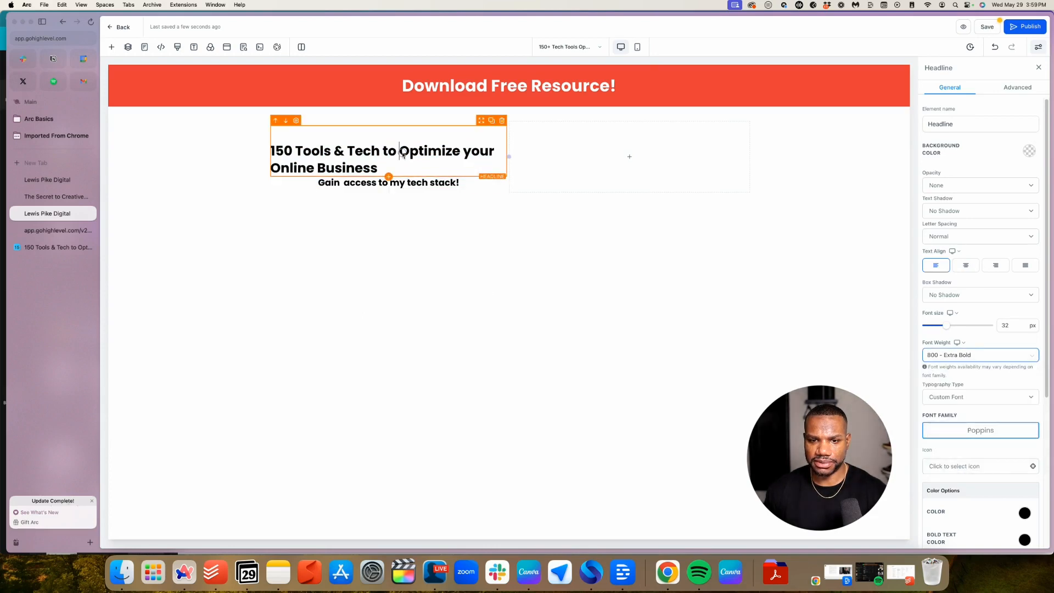
{"action": "left_click", "coordinate": [399, 169]}
{"action": "scroll", "coordinate": [1019, 382], "scroll_direction": "down", "scroll_amount": 3}
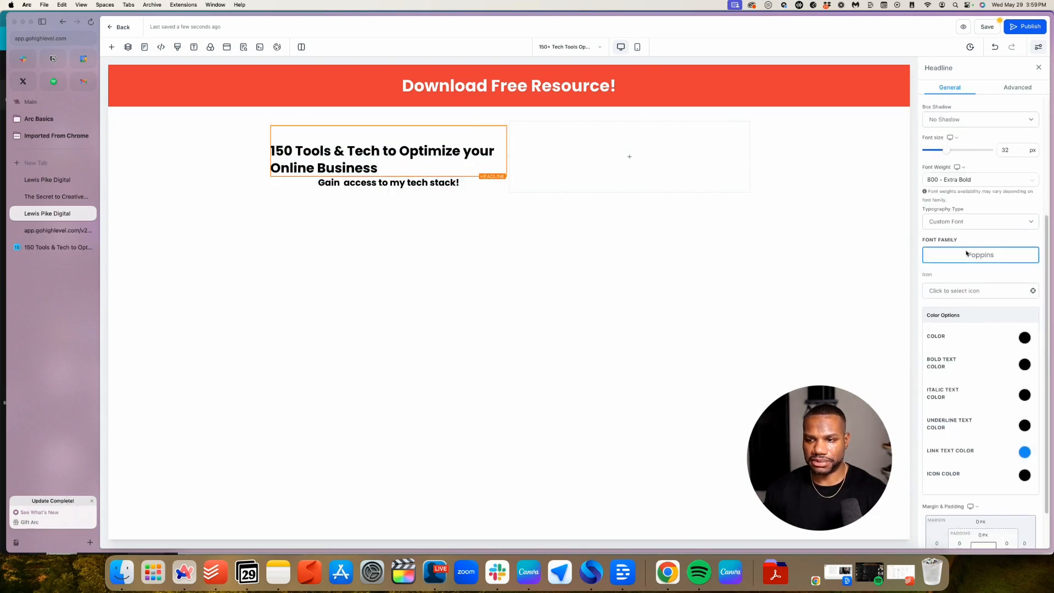
{"action": "left_click", "coordinate": [952, 225]}
{"action": "left_click", "coordinate": [974, 257]}
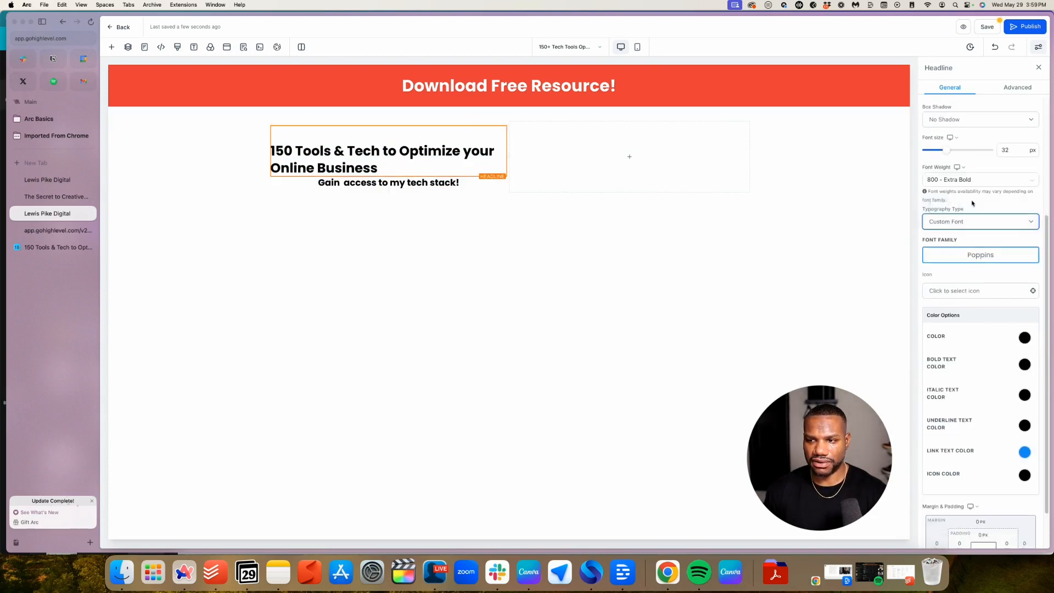
{"action": "left_click", "coordinate": [970, 181]}
{"action": "left_click", "coordinate": [948, 288]}
Try 500 Medium on the sub-headline, settling on 600 Semi-Bold weight
{"action": "left_click", "coordinate": [419, 185]}
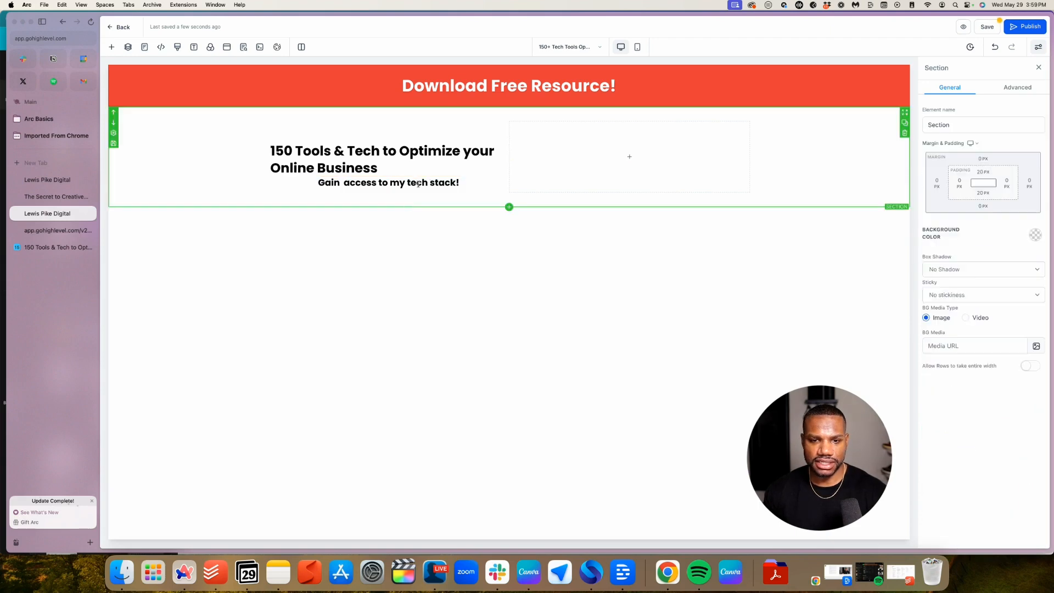
{"action": "left_click", "coordinate": [429, 182]}
{"action": "triple_click", "coordinate": [429, 182]}
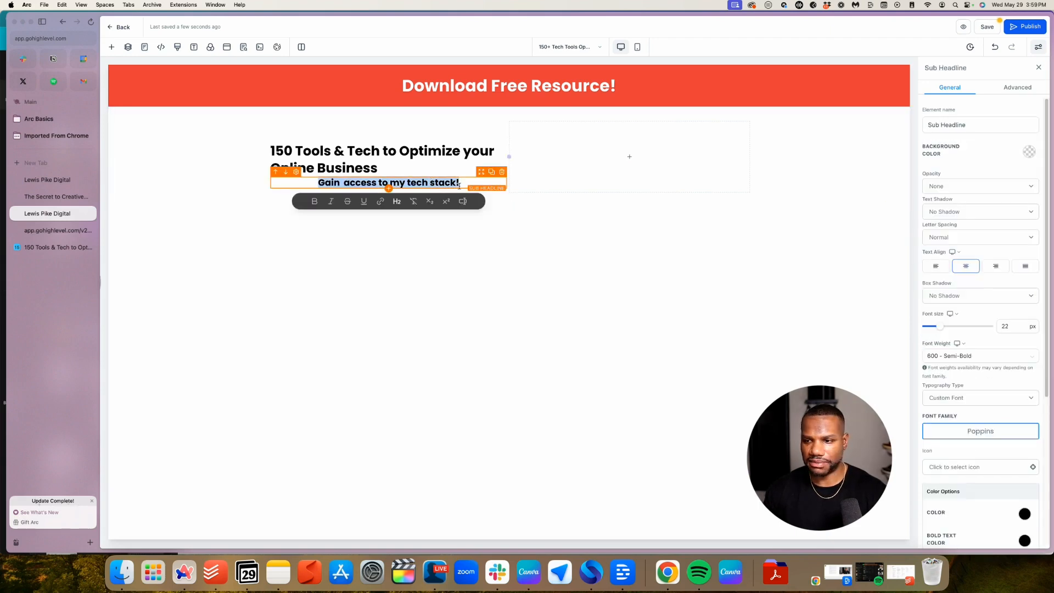
{"action": "left_click", "coordinate": [984, 310]}
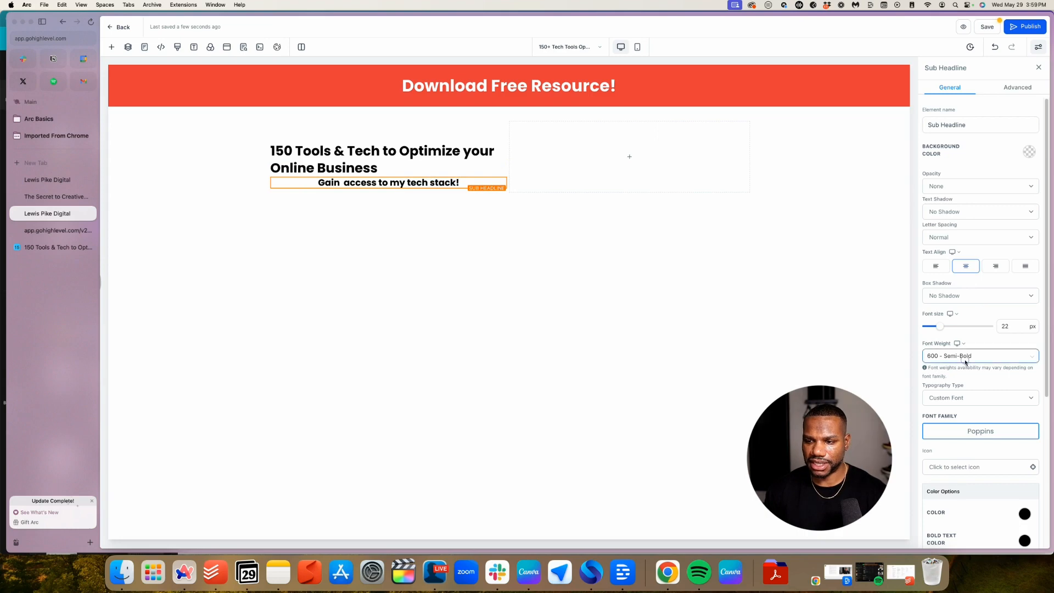
{"action": "left_click", "coordinate": [966, 357]}
{"action": "left_click", "coordinate": [959, 431]}
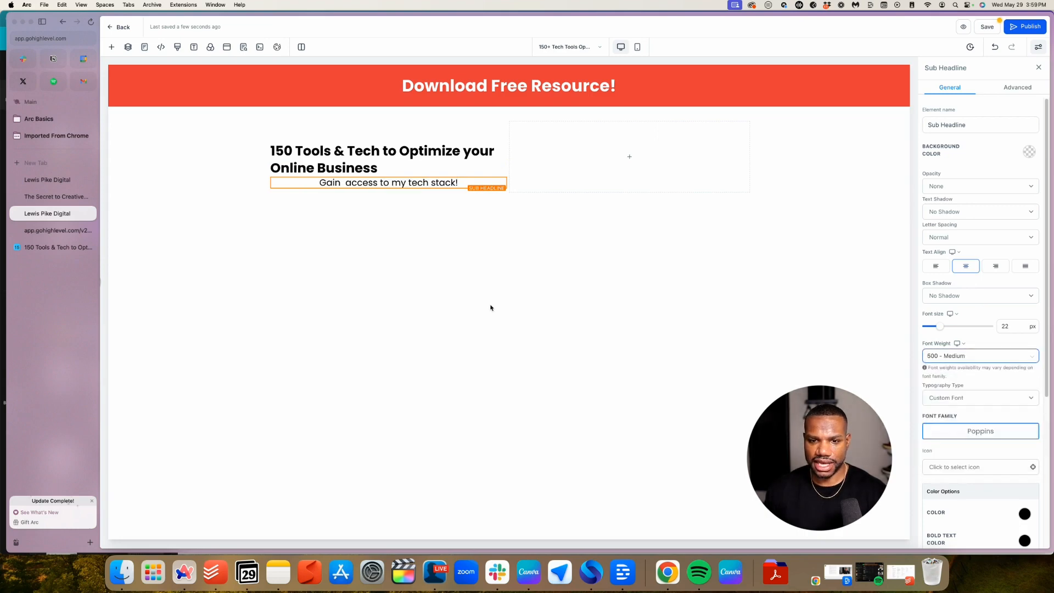
{"action": "left_click", "coordinate": [964, 357]}
{"action": "left_click", "coordinate": [959, 443]}
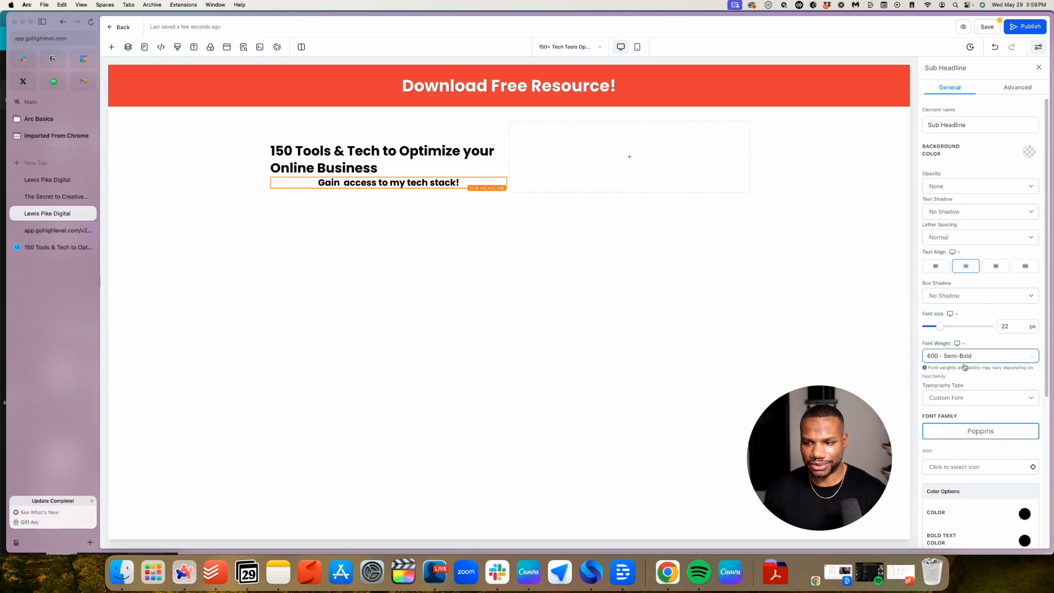
{"action": "left_click", "coordinate": [966, 360]}
{"action": "left_click", "coordinate": [953, 428]}
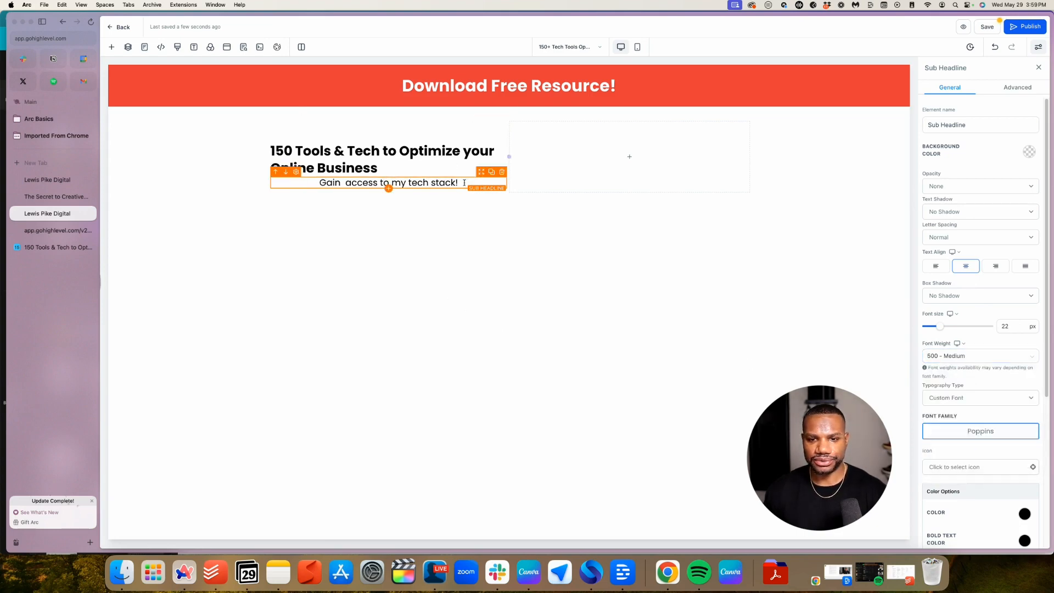
{"action": "left_click_drag", "start_coordinate": [463, 182], "coordinate": [320, 183]}
{"action": "left_click", "coordinate": [966, 355]}
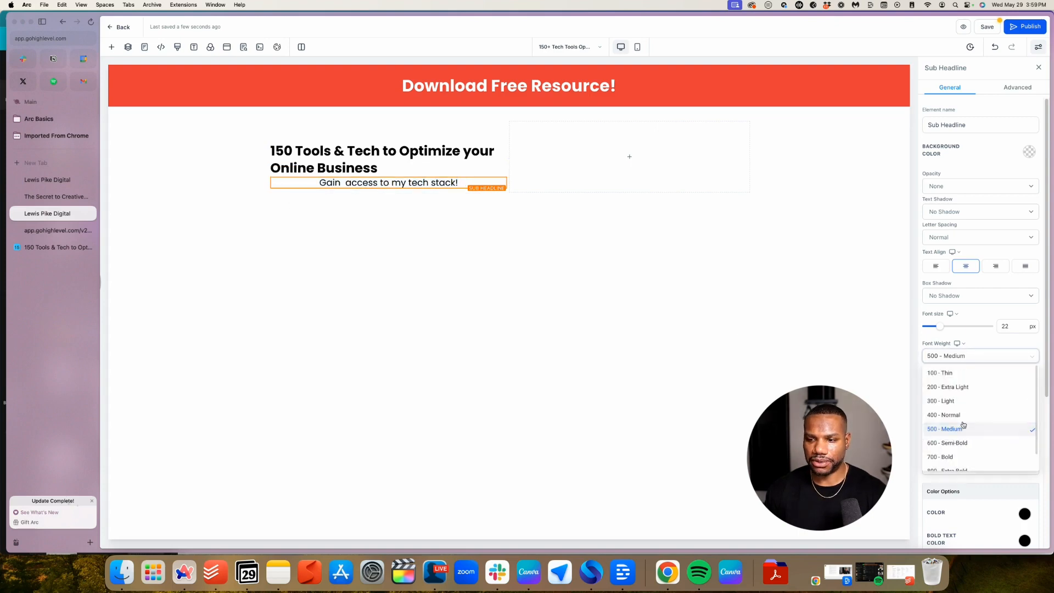
{"action": "left_click", "coordinate": [959, 443]}
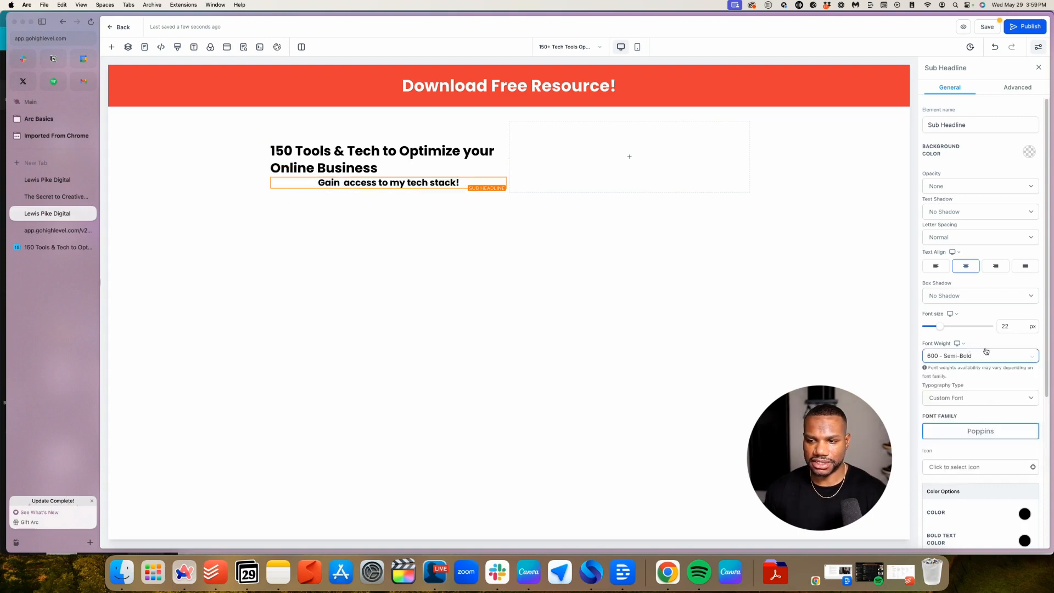
Make the 'Gain access to my tech stack!' sub-headline italic
{"action": "left_click", "coordinate": [416, 181]}
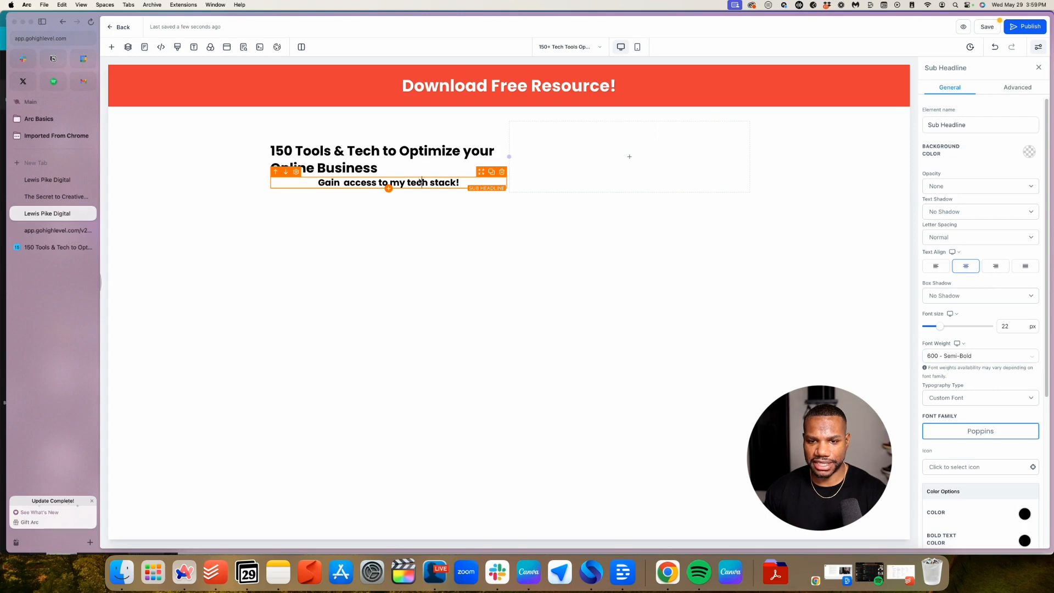
{"action": "triple_click", "coordinate": [431, 183]}
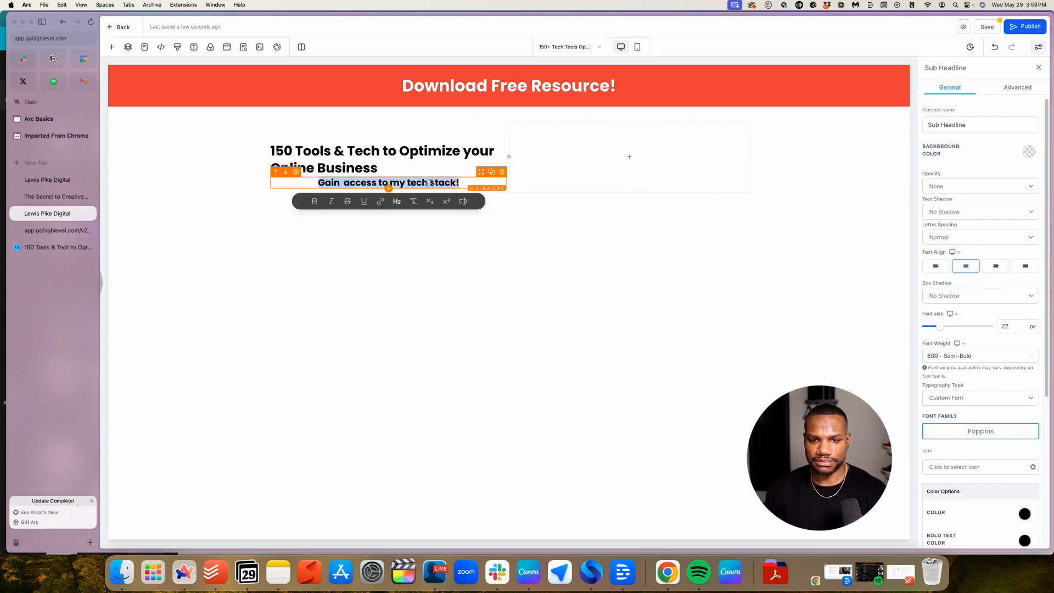
{"action": "left_click", "coordinate": [330, 201]}
{"action": "left_click", "coordinate": [407, 340]}
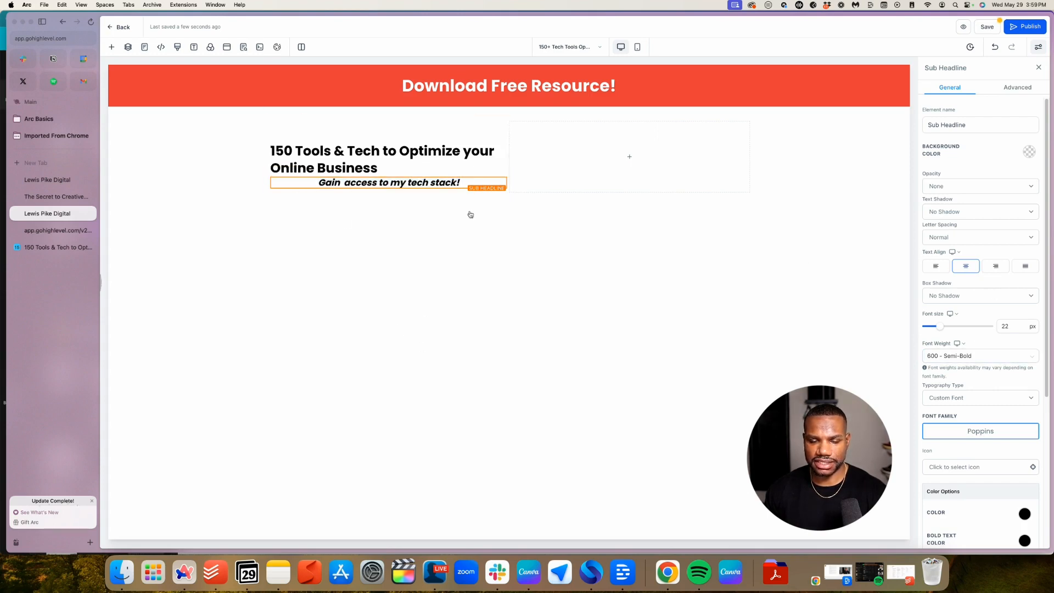
{"action": "left_click", "coordinate": [429, 163]}
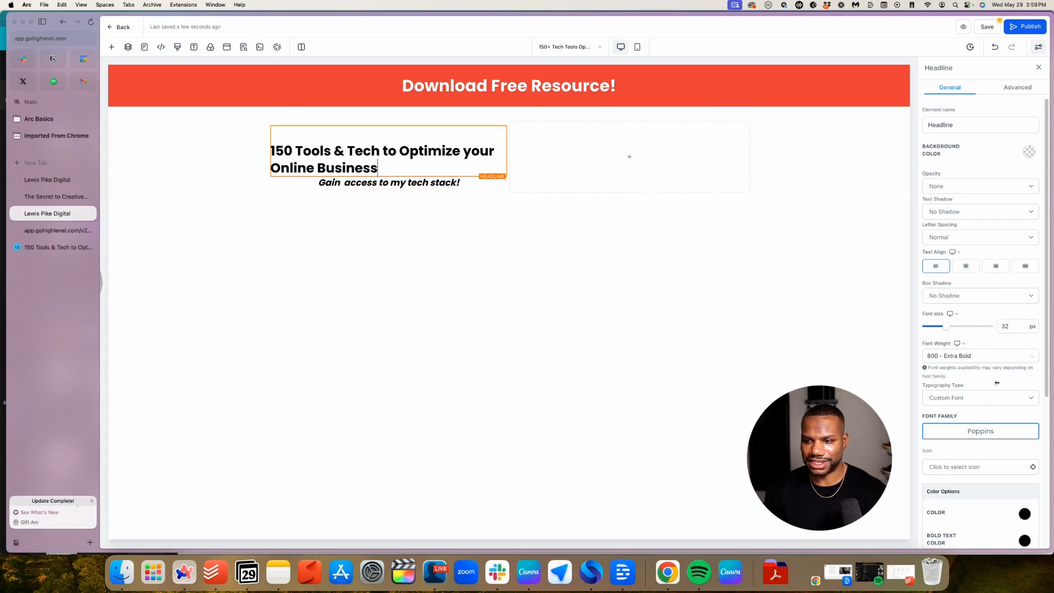
Give the headline a 20 px bottom margin
{"action": "scroll", "coordinate": [982, 411], "scroll_direction": "down", "scroll_amount": 5}
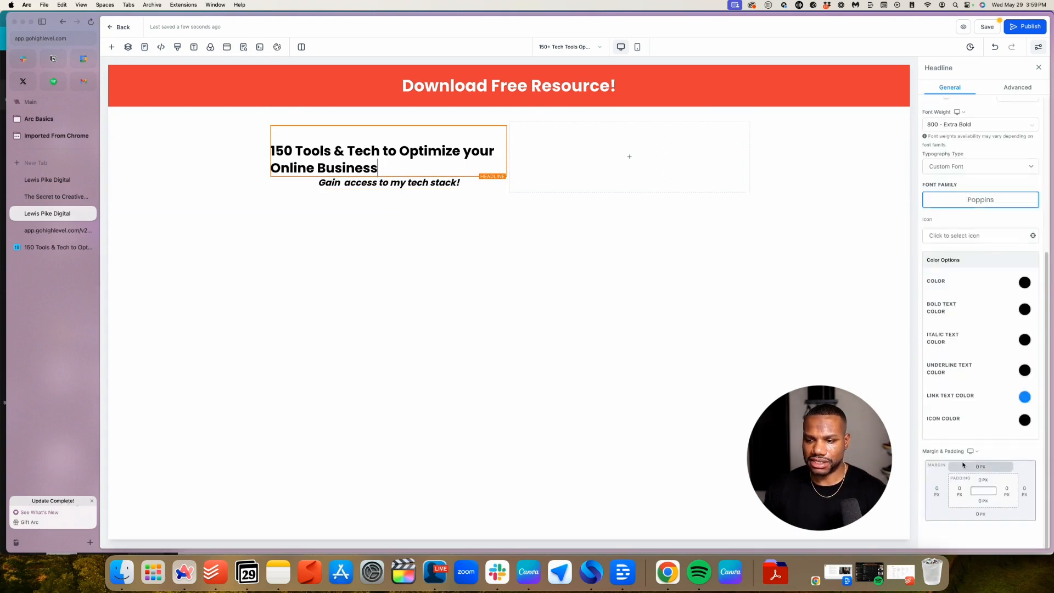
{"action": "left_click", "coordinate": [981, 515]}
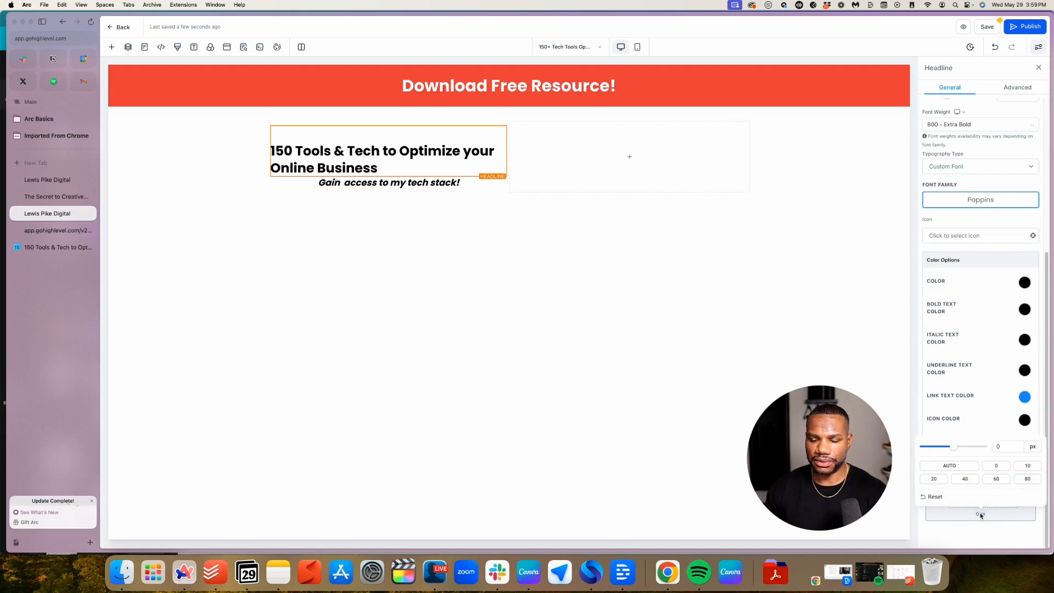
{"action": "left_click", "coordinate": [982, 214]}
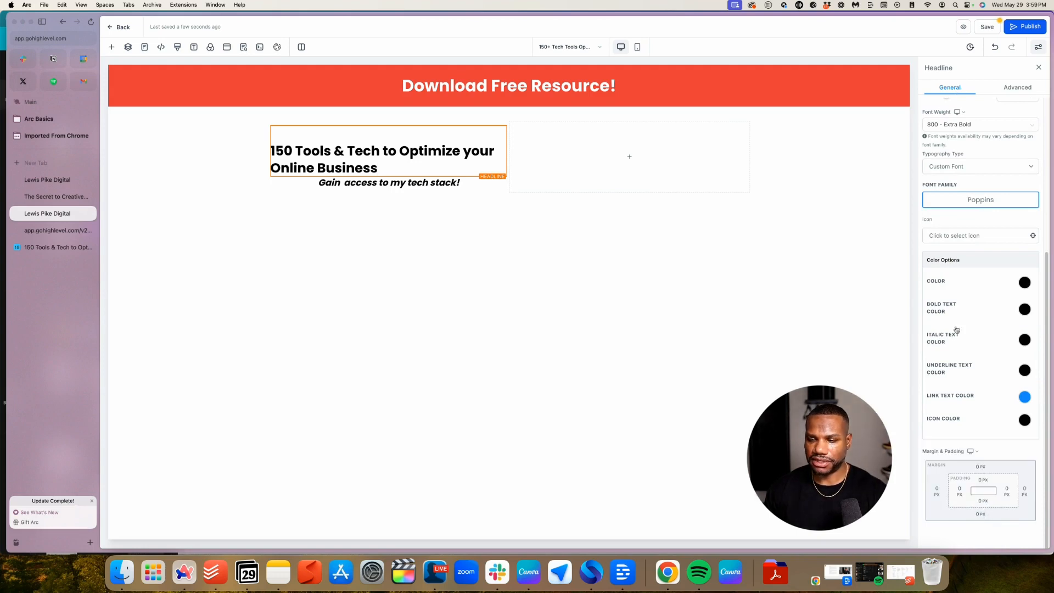
{"action": "left_click", "coordinate": [982, 514]}
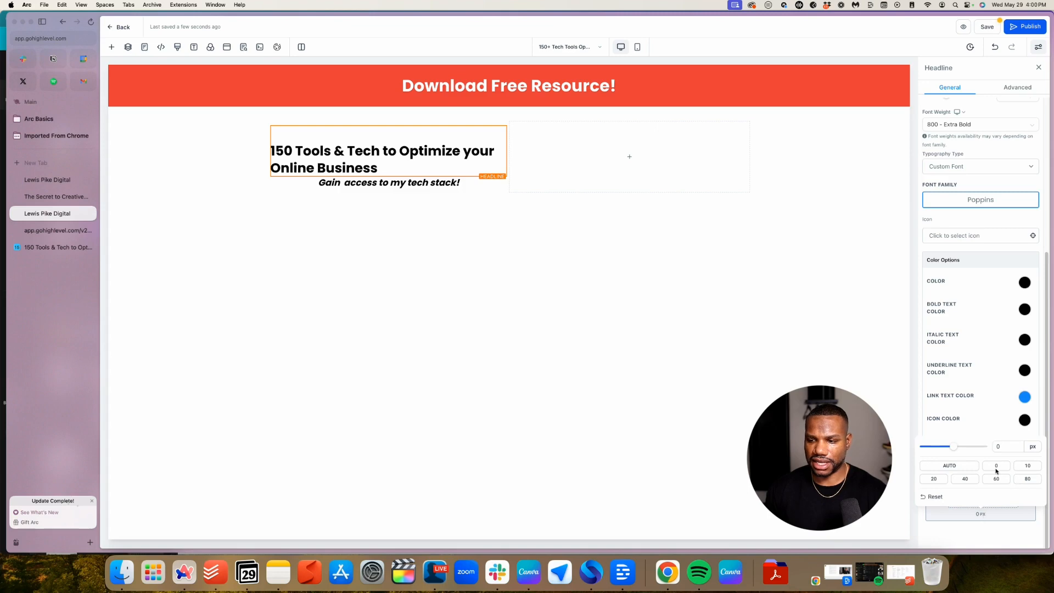
{"action": "left_click", "coordinate": [1030, 466]}
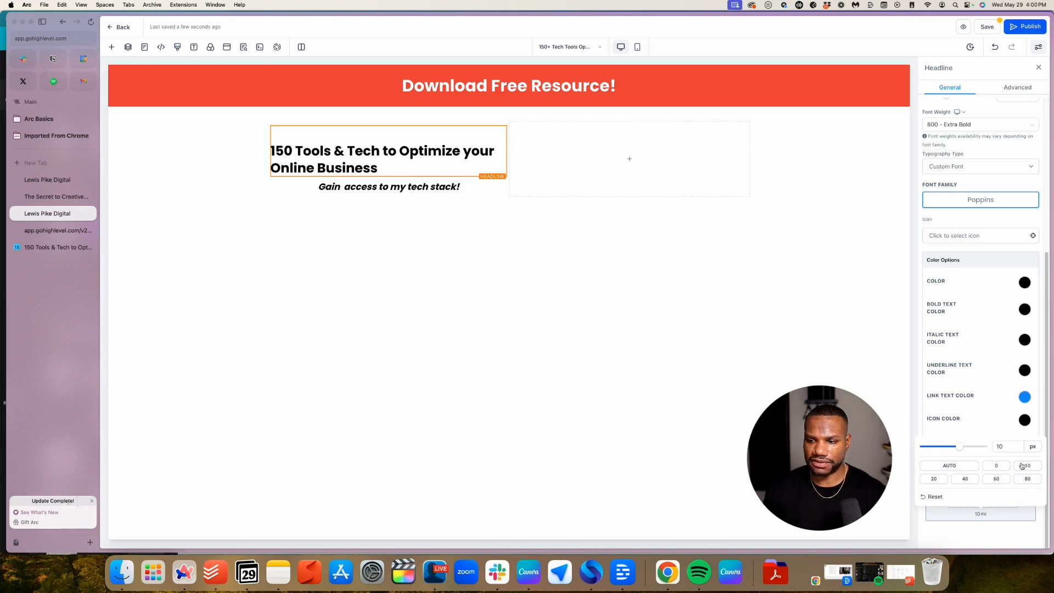
{"action": "left_click", "coordinate": [940, 481]}
{"action": "left_click", "coordinate": [388, 319]}
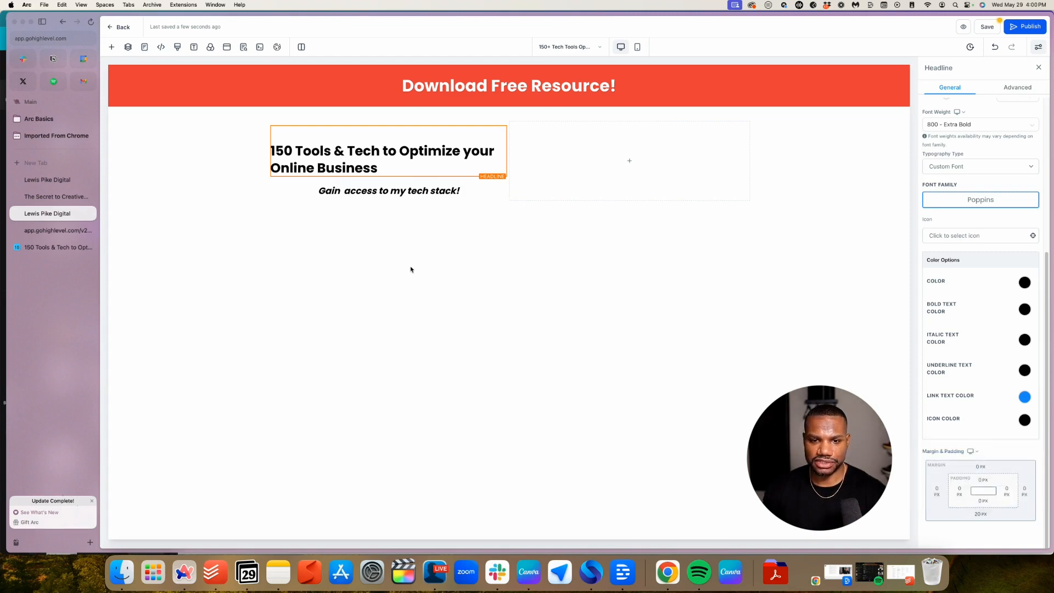
Left-align the sub-headline and bring up the add-element list below it
{"action": "left_click", "coordinate": [413, 190]}
{"action": "scroll", "coordinate": [958, 262], "scroll_direction": "up", "scroll_amount": 5}
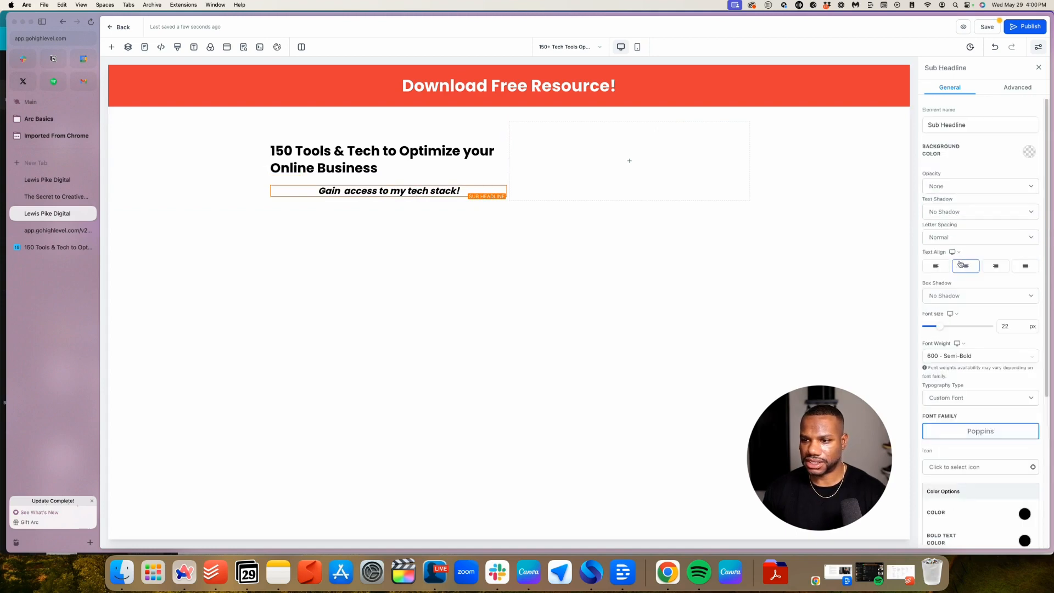
{"action": "left_click", "coordinate": [936, 266]}
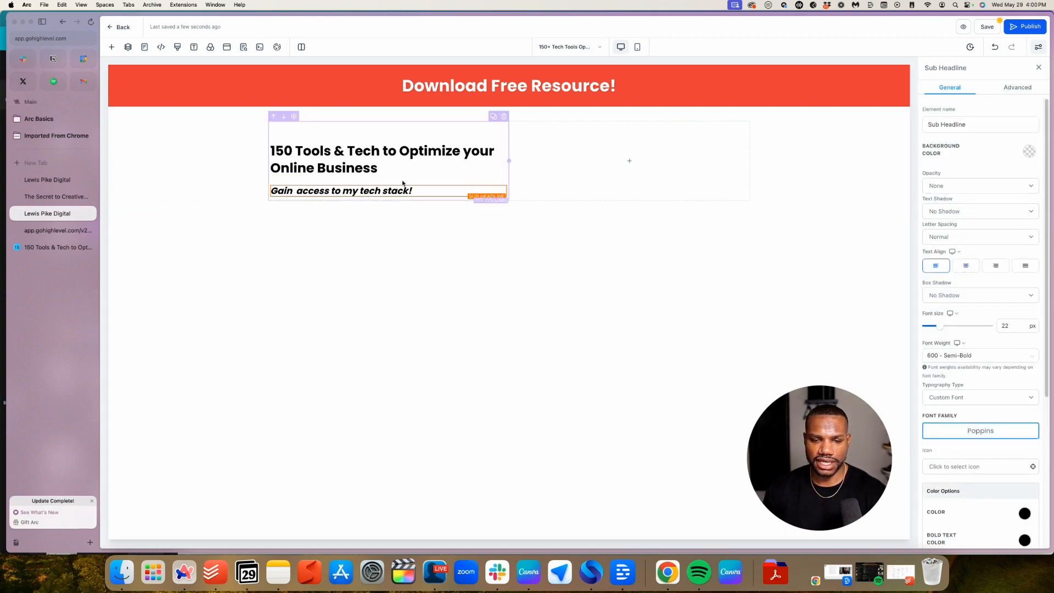
{"action": "left_click", "coordinate": [388, 198]}
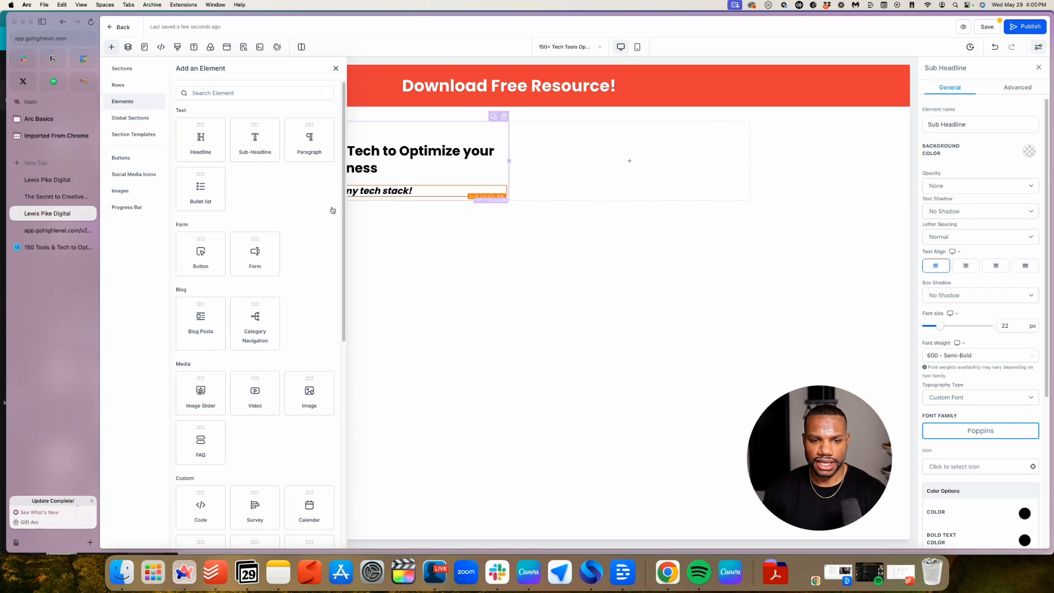
Insert a paragraph below the sub-headline, paste the prepared copy, and remove extra blank lines
{"action": "left_click", "coordinate": [305, 141]}
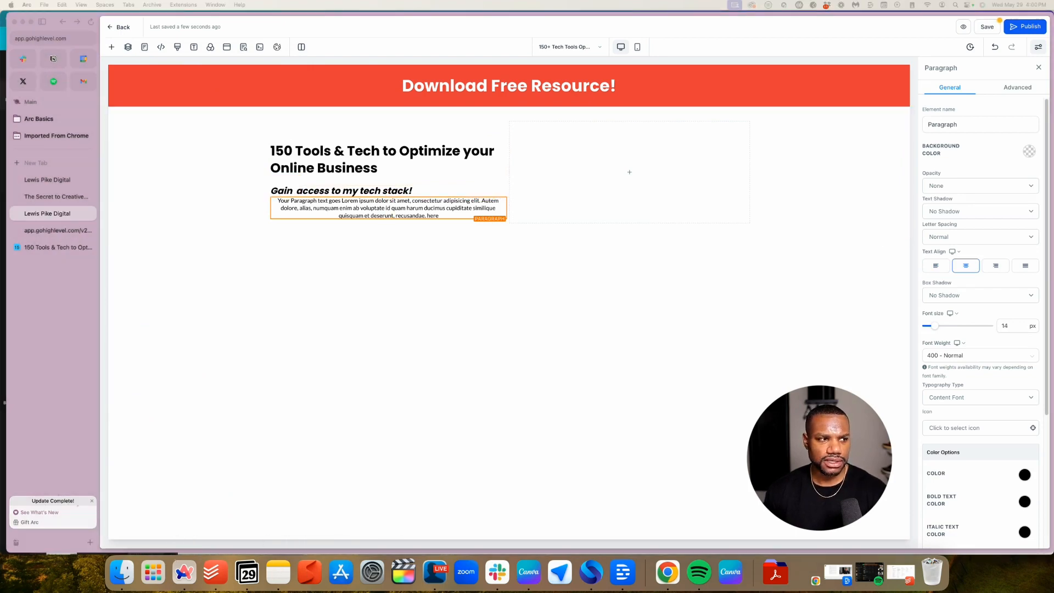
{"action": "left_click", "coordinate": [341, 206]}
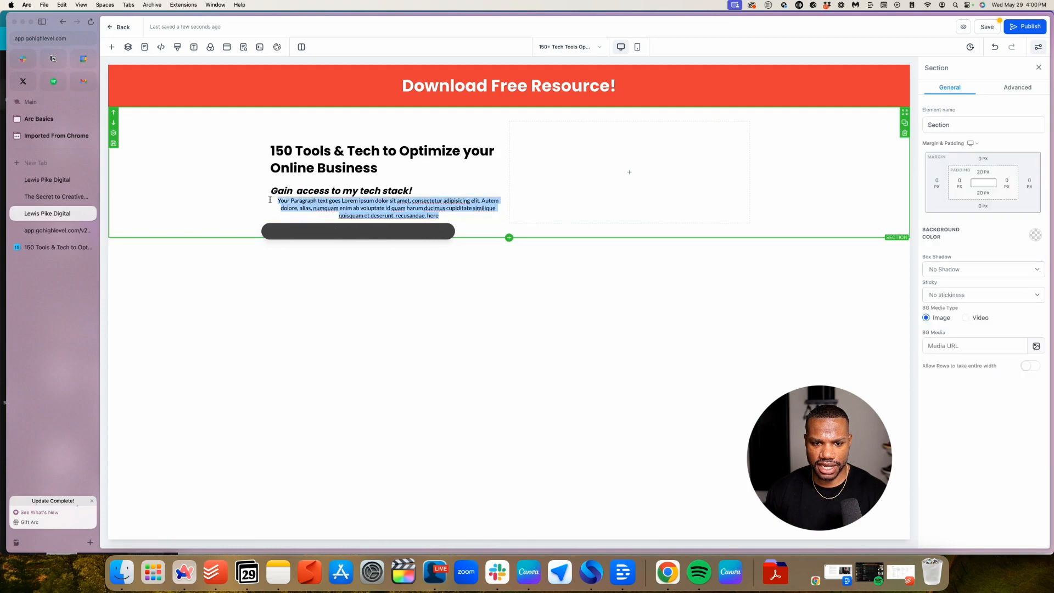
{"action": "type", "text": "I get it. Finding the right online tools for your business can be super hard. I've tried different 7 different CRM's!!!  Check out what I use and more!"}
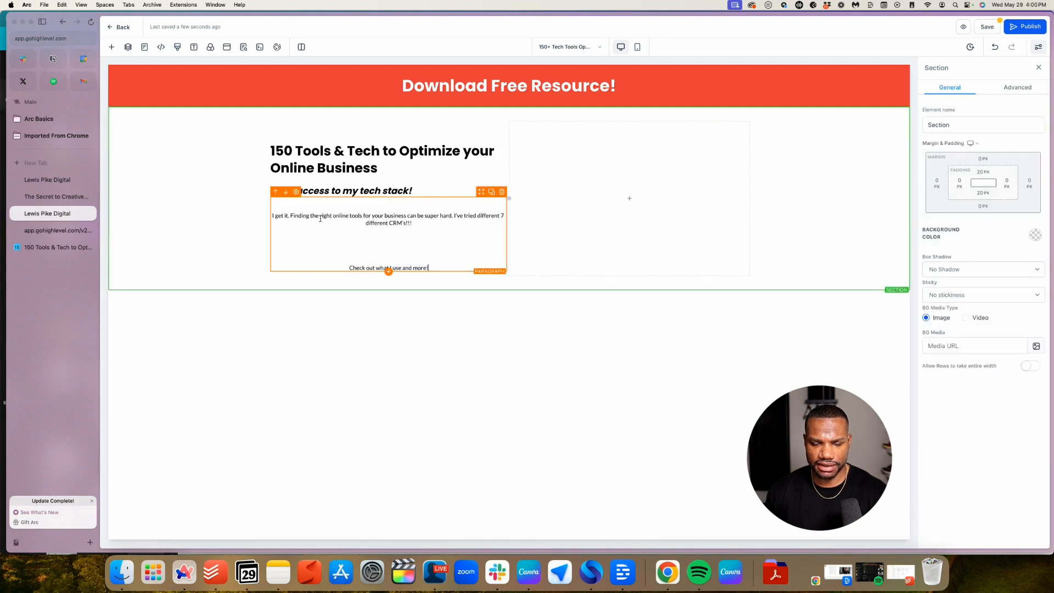
{"action": "left_click", "coordinate": [348, 265]}
{"action": "key", "text": "BackSpace"}
{"action": "key", "text": "BackSpace"}
{"action": "key", "text": "BackSpace"}
{"action": "key", "text": "BackSpace"}
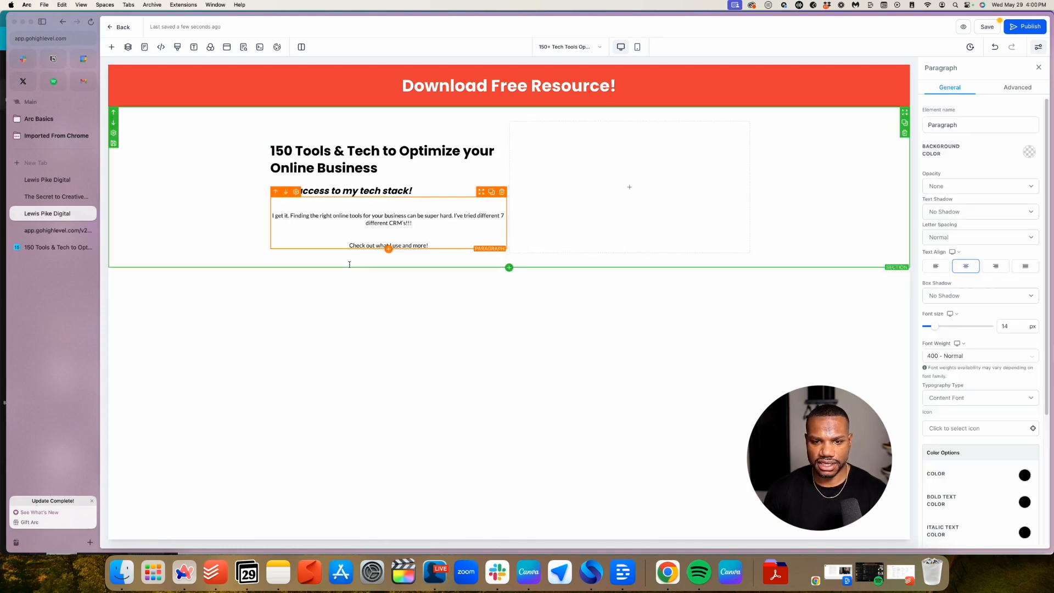
{"action": "key", "text": "BackSpace"}
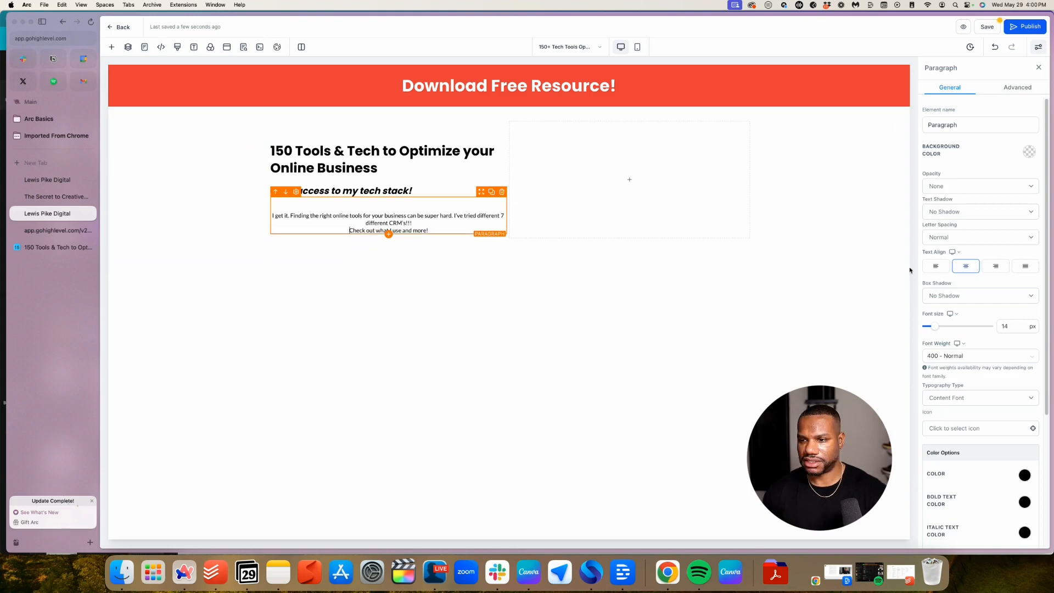
Left-align the paragraph and delete the empty line above "I get it."
{"action": "left_click", "coordinate": [935, 265]}
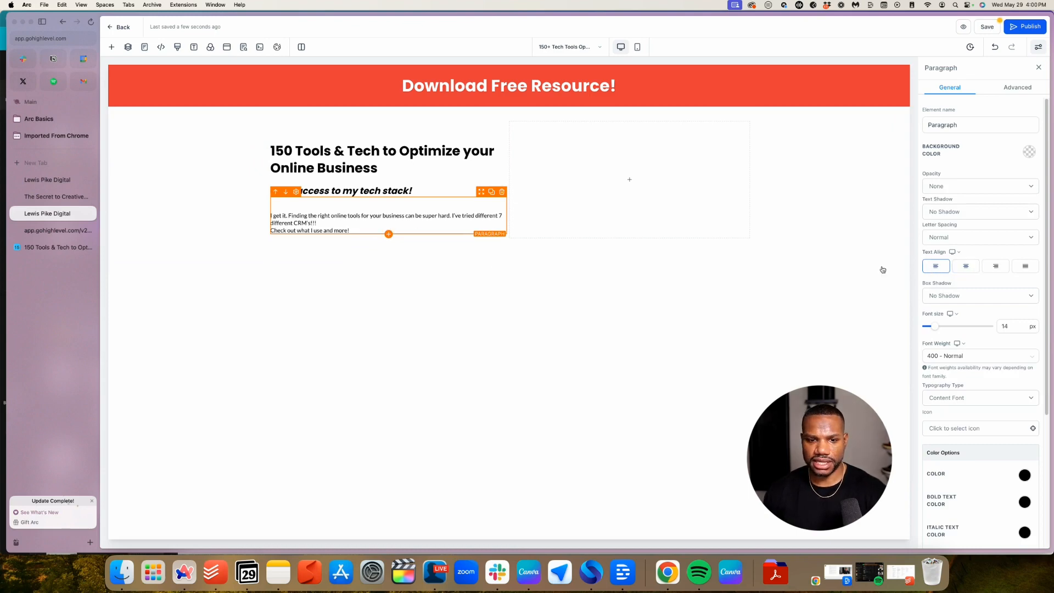
{"action": "left_click", "coordinate": [271, 215]}
{"action": "key", "text": "BackSpace"}
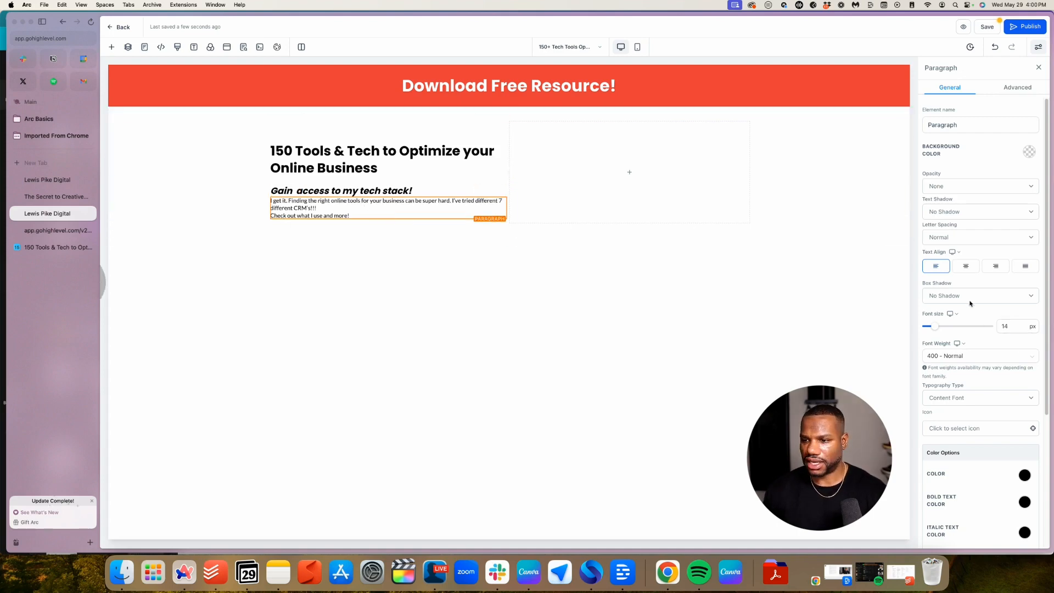
Set the paragraph to 18 px Poppins and add a line break after "CRM's!!!"
{"action": "double_click", "coordinate": [1014, 326]}
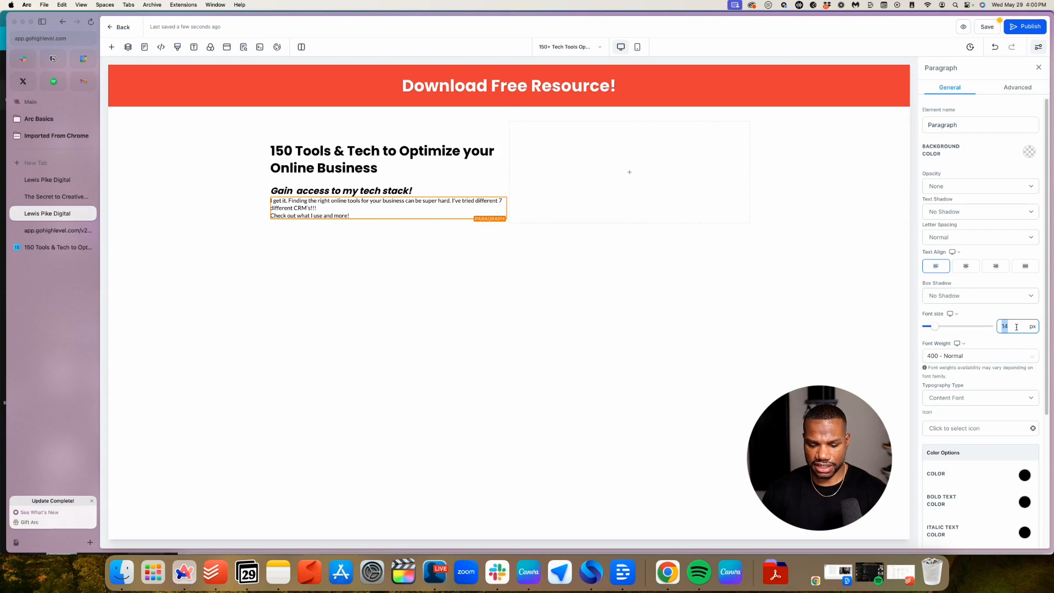
{"action": "type", "text": "18"}
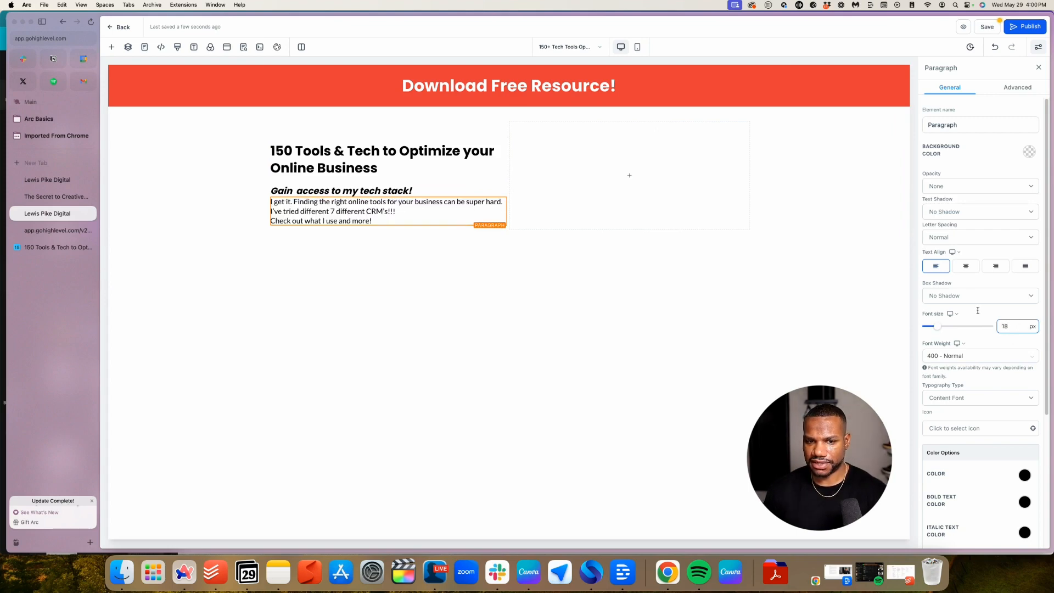
{"action": "left_click", "coordinate": [979, 310]}
{"action": "left_click", "coordinate": [969, 398]}
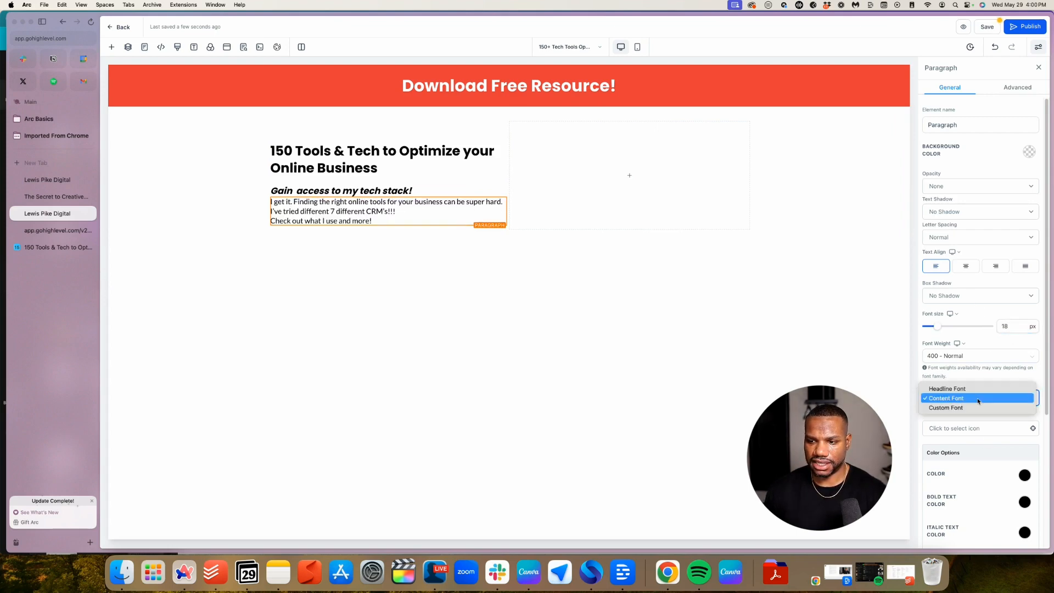
{"action": "left_click", "coordinate": [961, 410]}
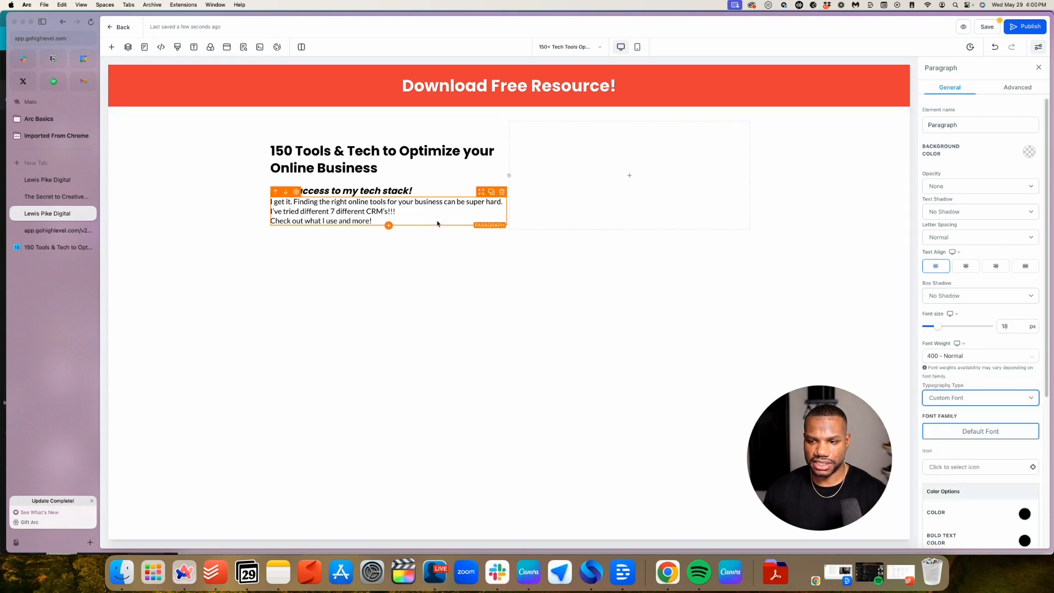
{"action": "left_click", "coordinate": [957, 433]}
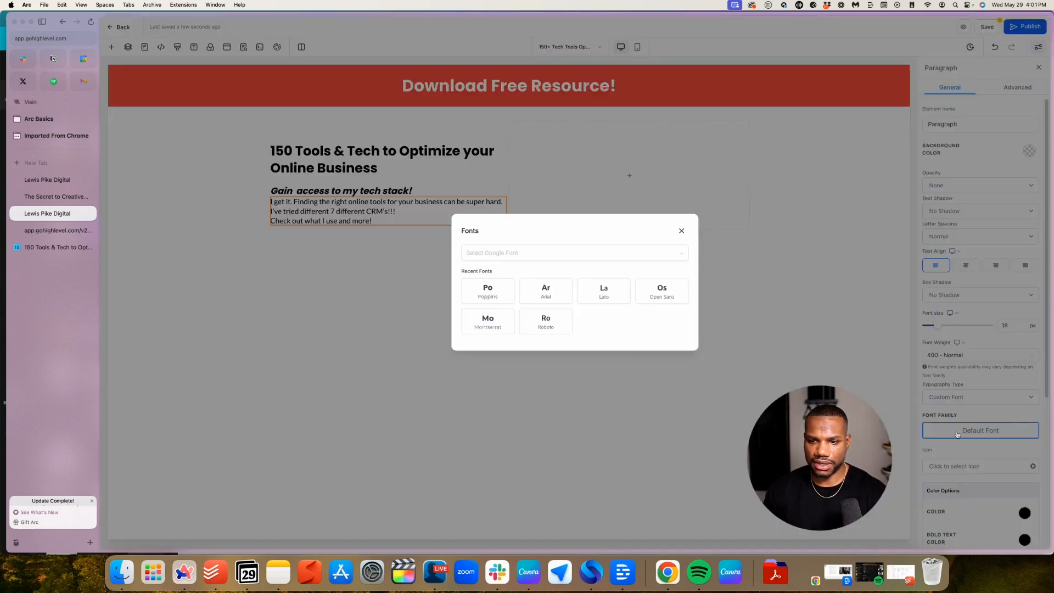
{"action": "left_click", "coordinate": [482, 296]}
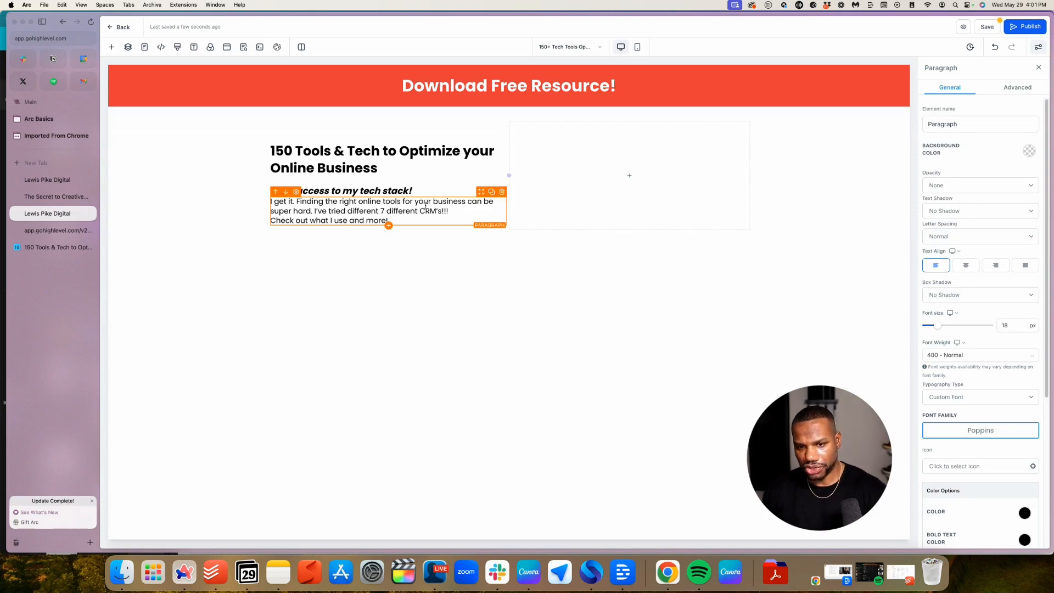
{"action": "left_click", "coordinate": [473, 211]}
{"action": "key", "text": "Return"}
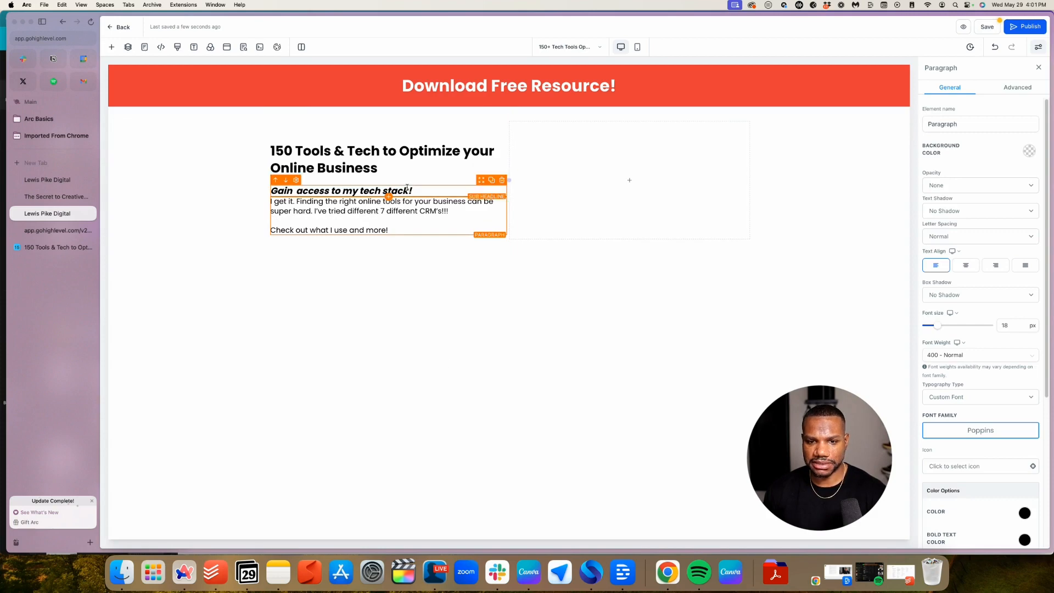
Give the 'Gain access to my tech stack!' sub-headline 20 px bottom padding
{"action": "left_click", "coordinate": [424, 188]}
{"action": "left_click", "coordinate": [423, 188]}
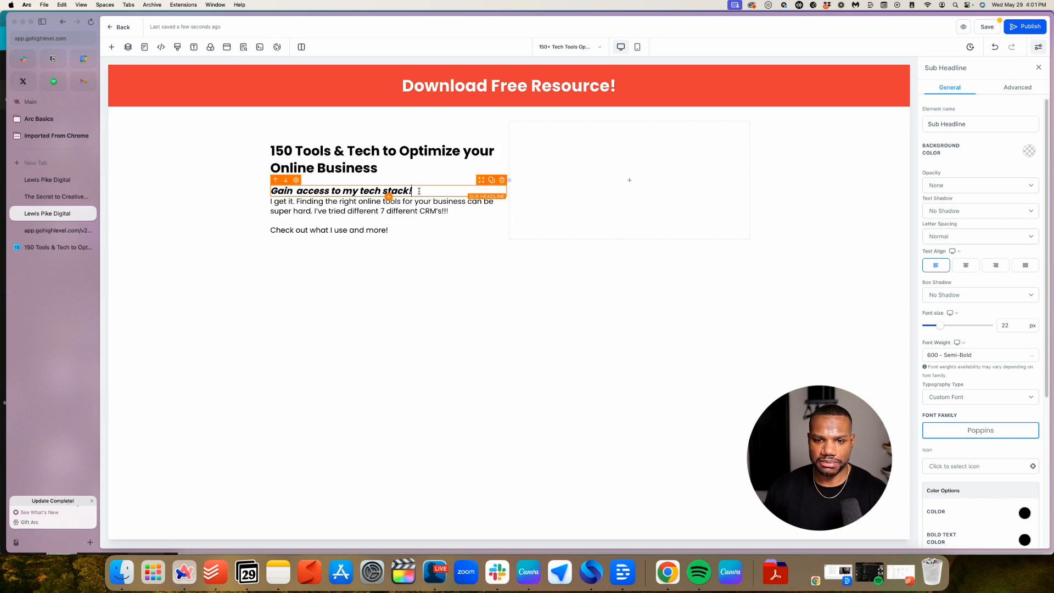
{"action": "scroll", "coordinate": [979, 445], "scroll_direction": "down", "scroll_amount": 5}
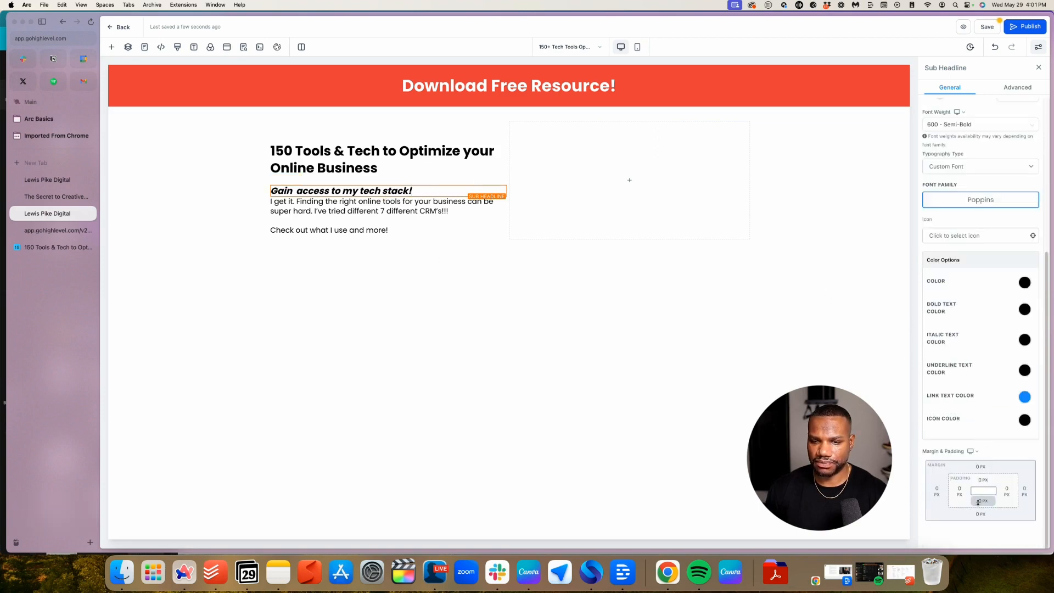
{"action": "left_click", "coordinate": [978, 501]}
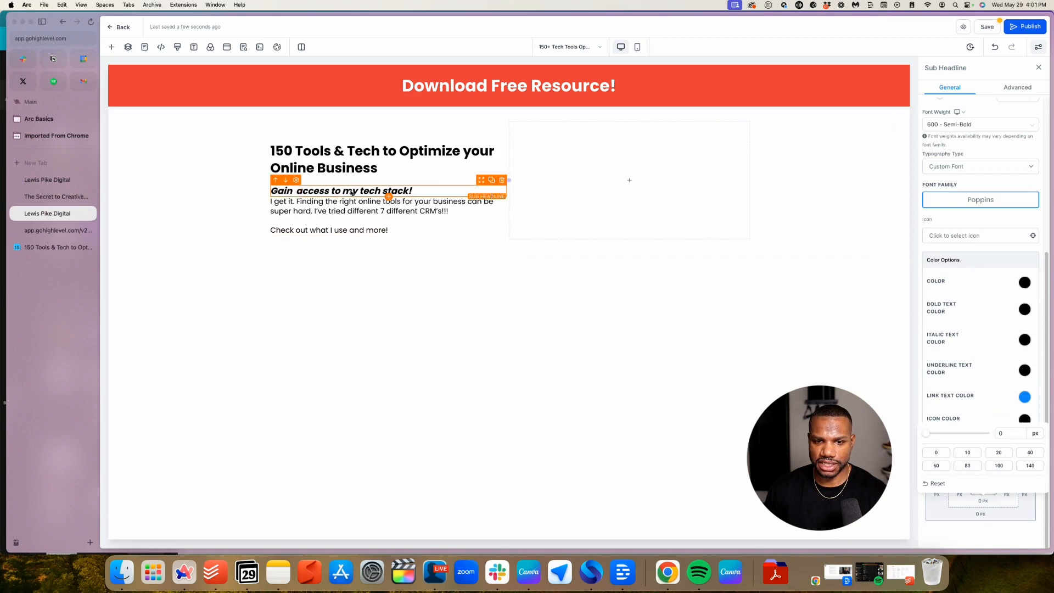
{"action": "left_click", "coordinate": [999, 452]}
{"action": "left_click", "coordinate": [439, 417]}
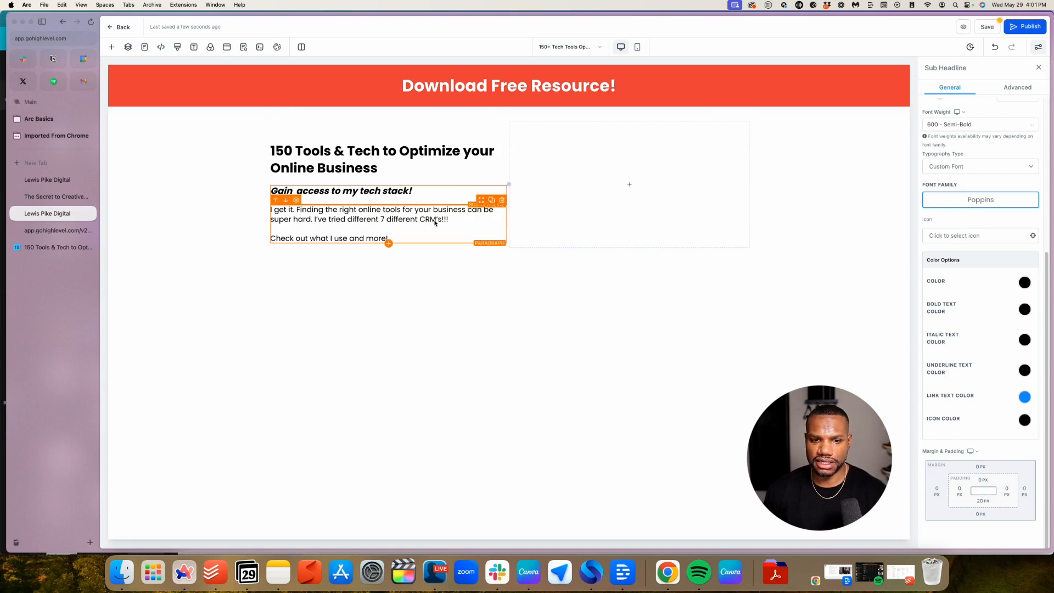
{"action": "left_click", "coordinate": [484, 221]}
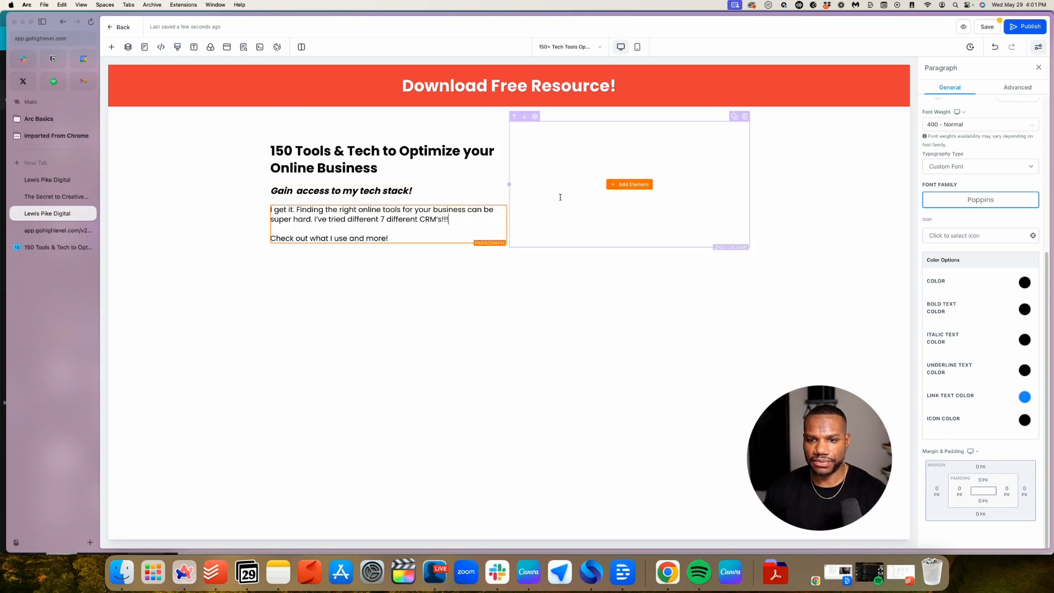
Add the 150 Tech Tools mockup image to the right column; shrink the banner headline to 25 px
{"action": "left_click", "coordinate": [630, 185]}
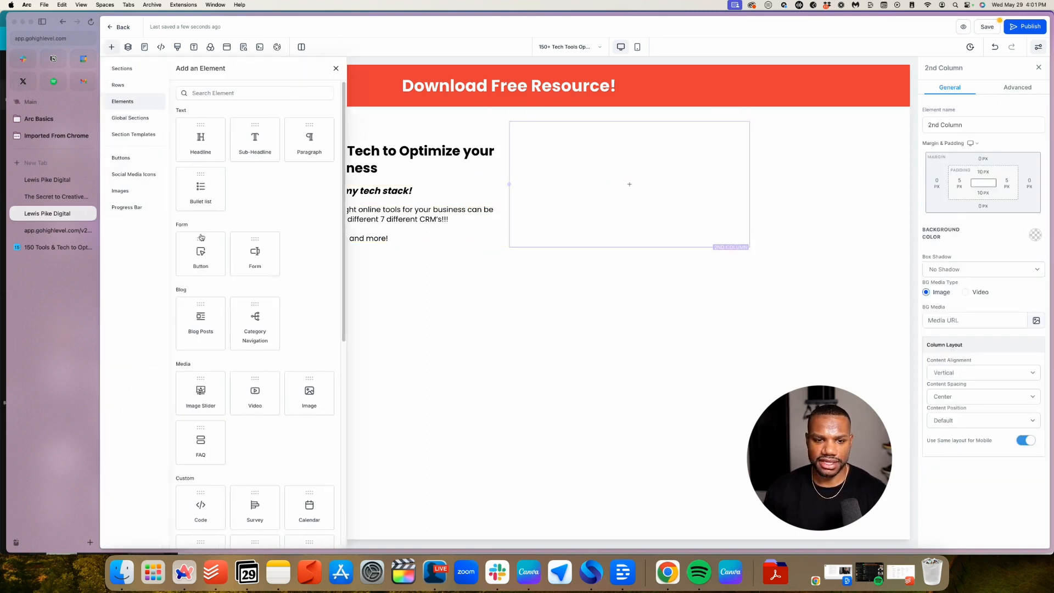
{"action": "left_click", "coordinate": [305, 337]}
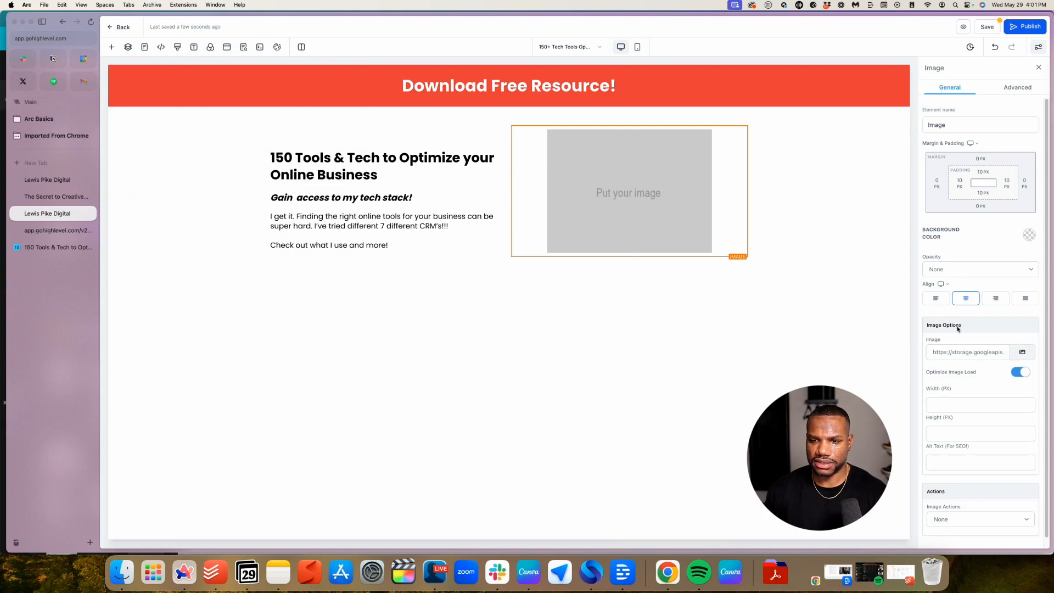
{"action": "left_click", "coordinate": [1021, 352]}
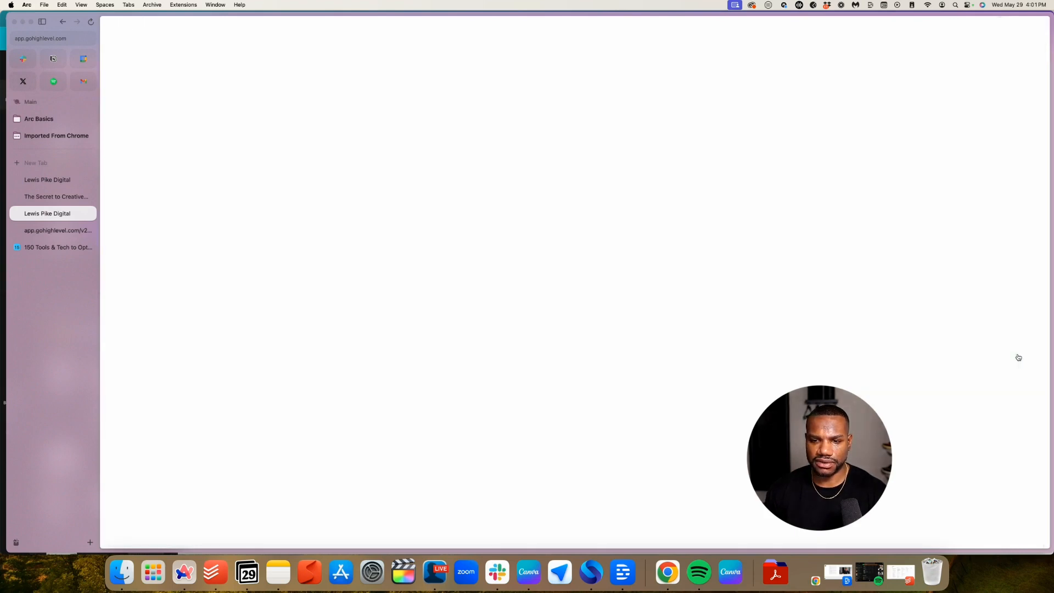
{"action": "left_click", "coordinate": [185, 165]}
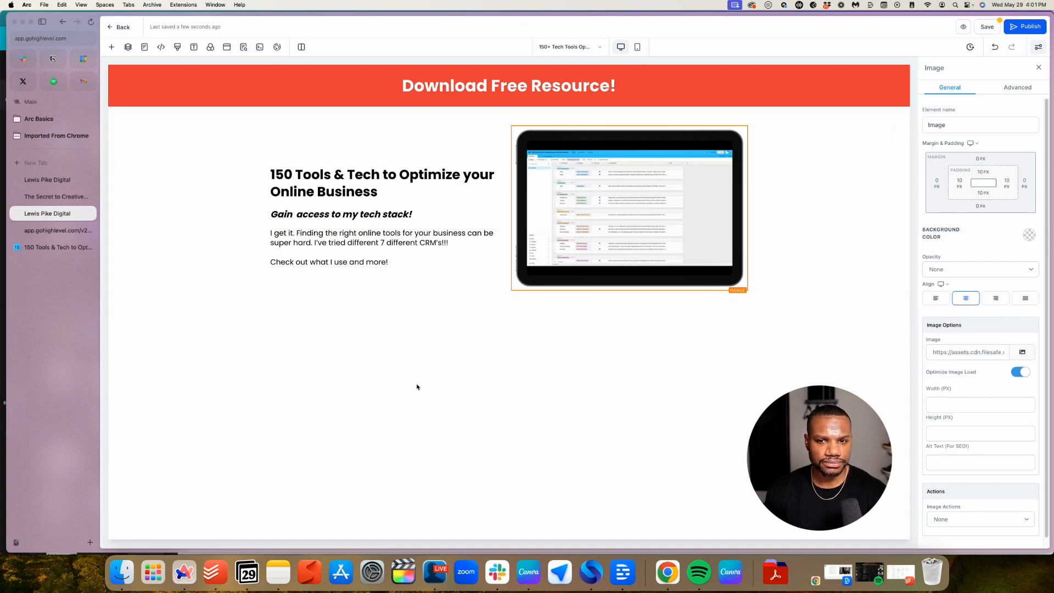
{"action": "left_click", "coordinate": [509, 86]}
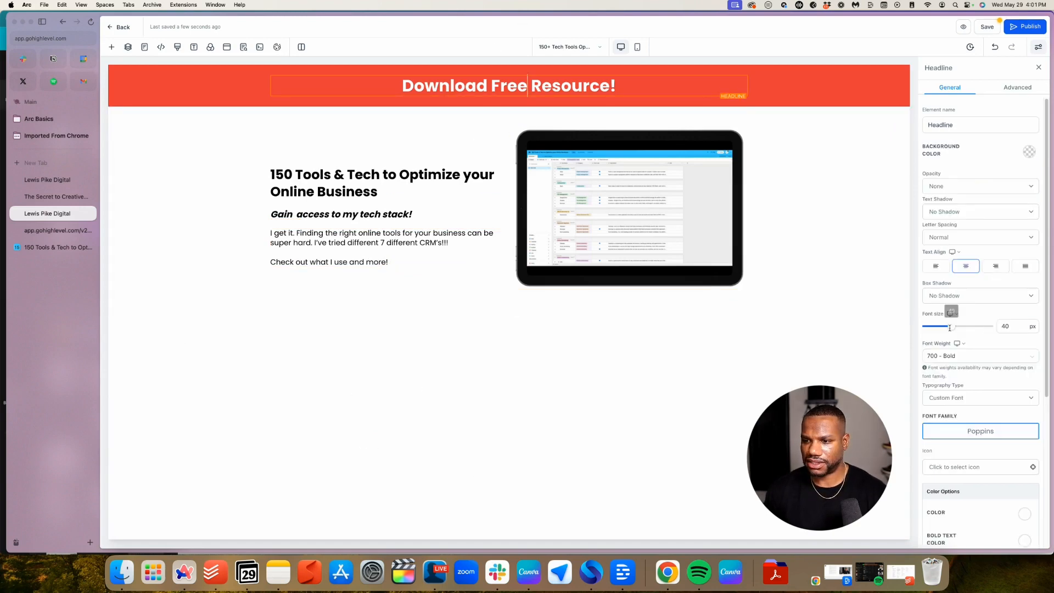
{"action": "left_click_drag", "start_coordinate": [951, 327], "coordinate": [942, 329]}
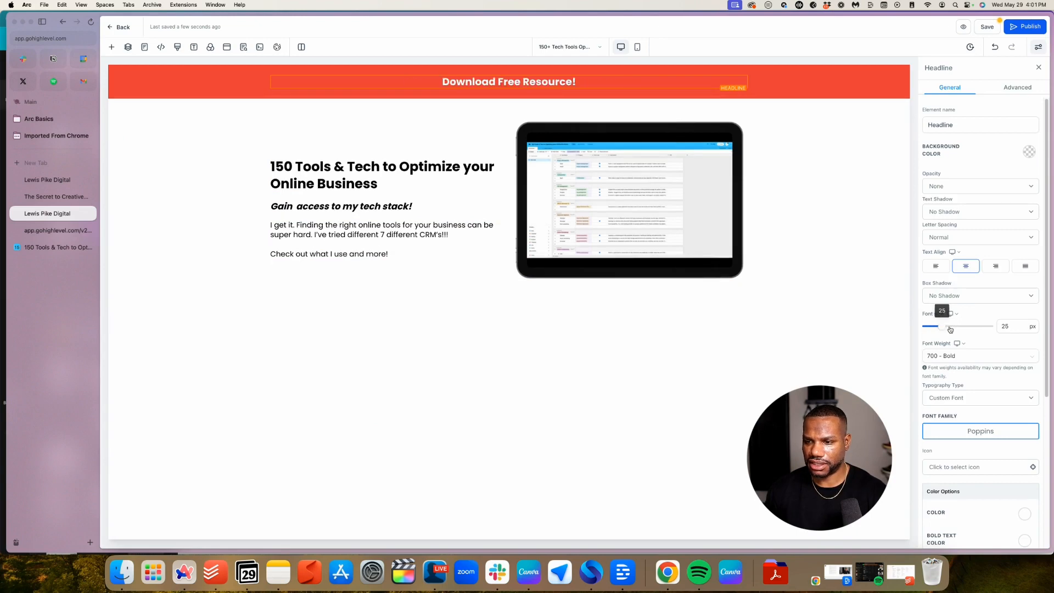
Set the "Download Free Resource!" headline font size to 34 px
{"action": "double_click", "coordinate": [1006, 326]}
{"action": "type", "text": "3"}
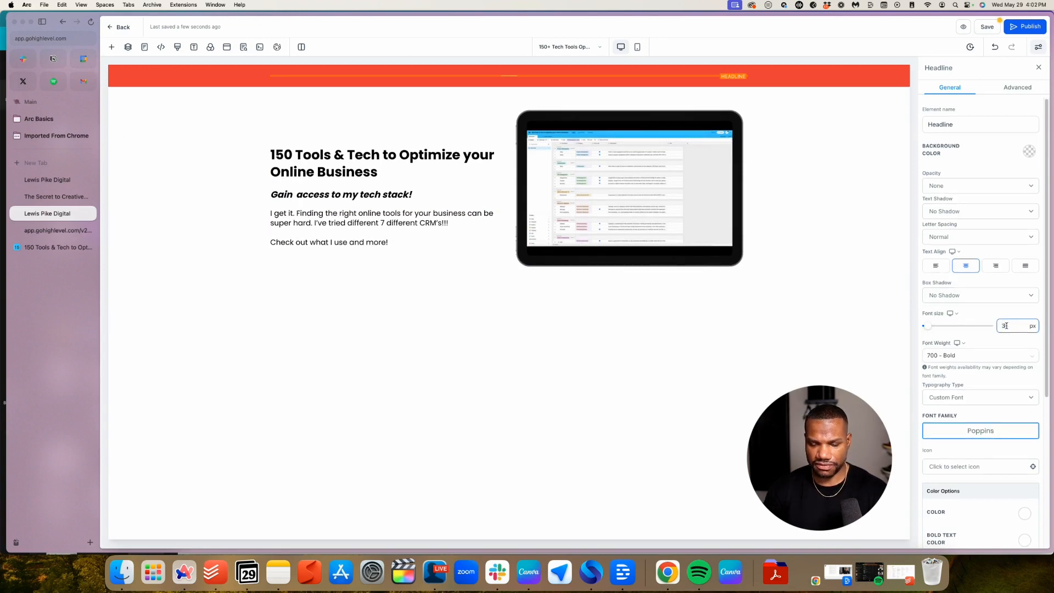
{"action": "type", "text": "4"}
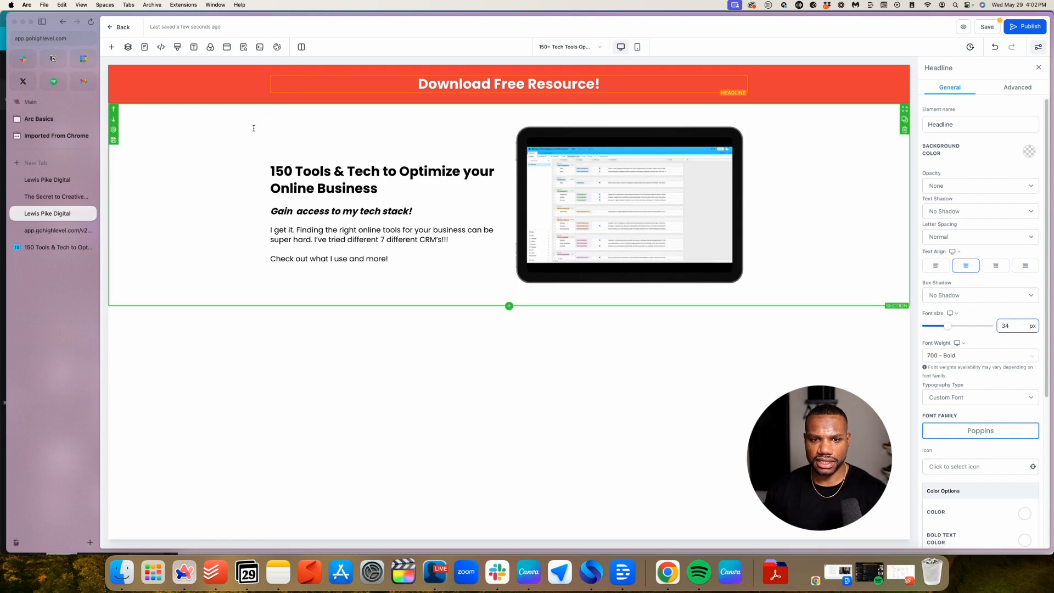
{"action": "left_click", "coordinate": [181, 110]}
{"action": "left_click", "coordinate": [172, 70]}
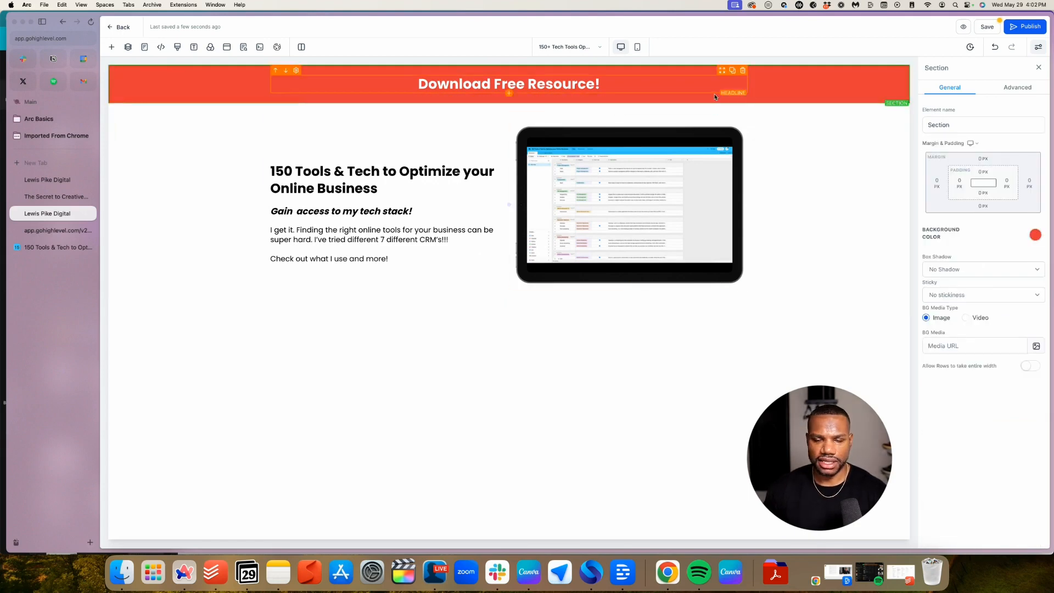
{"action": "triple_click", "coordinate": [582, 83]}
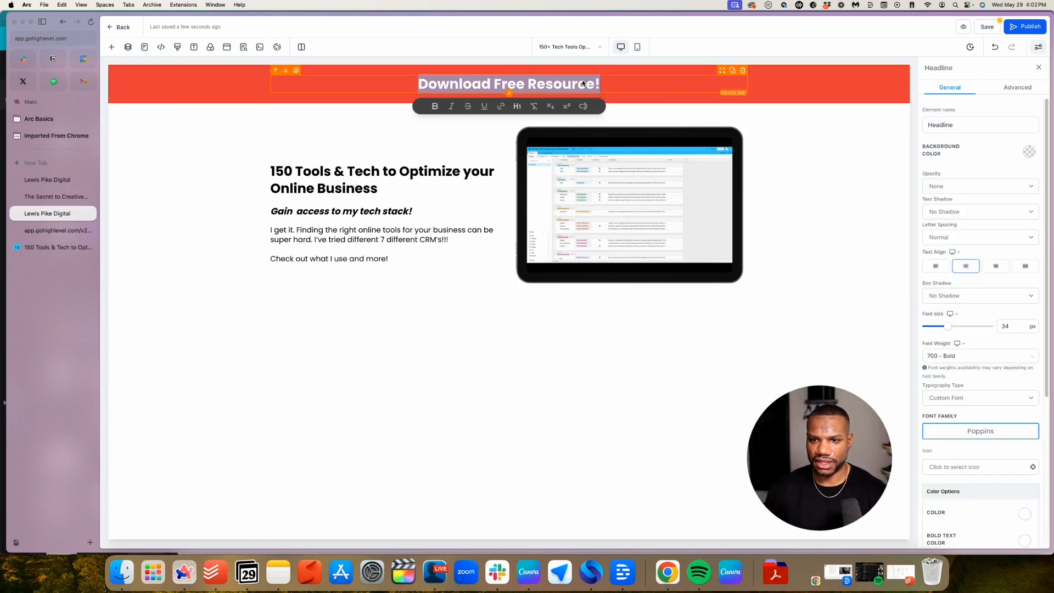
Change the banner headline's weight to 600 Semi-Bold after briefly trying 400 Normal
{"action": "left_click", "coordinate": [969, 355]}
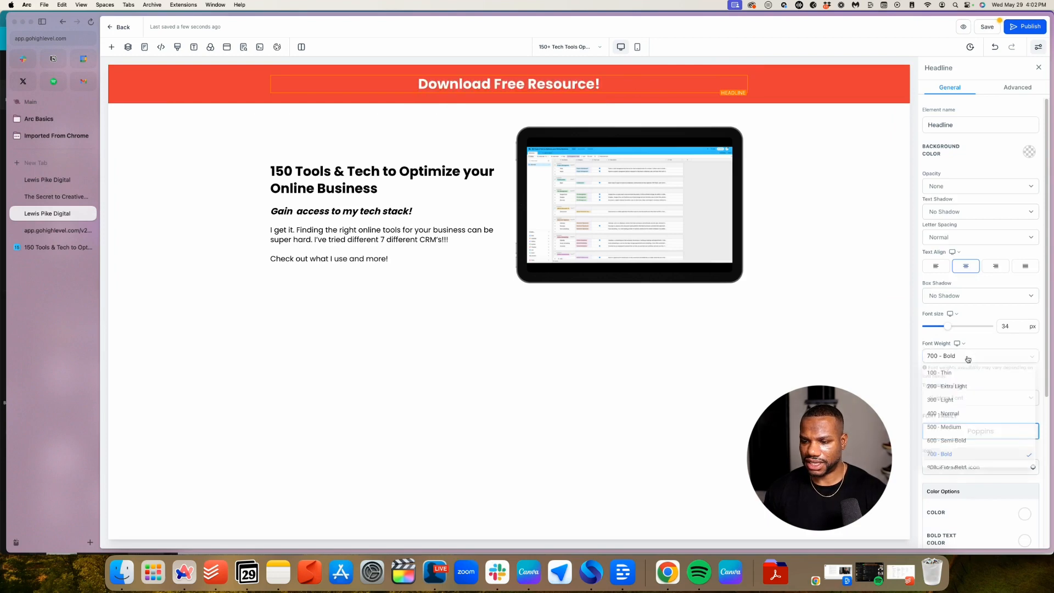
{"action": "left_click", "coordinate": [961, 414]}
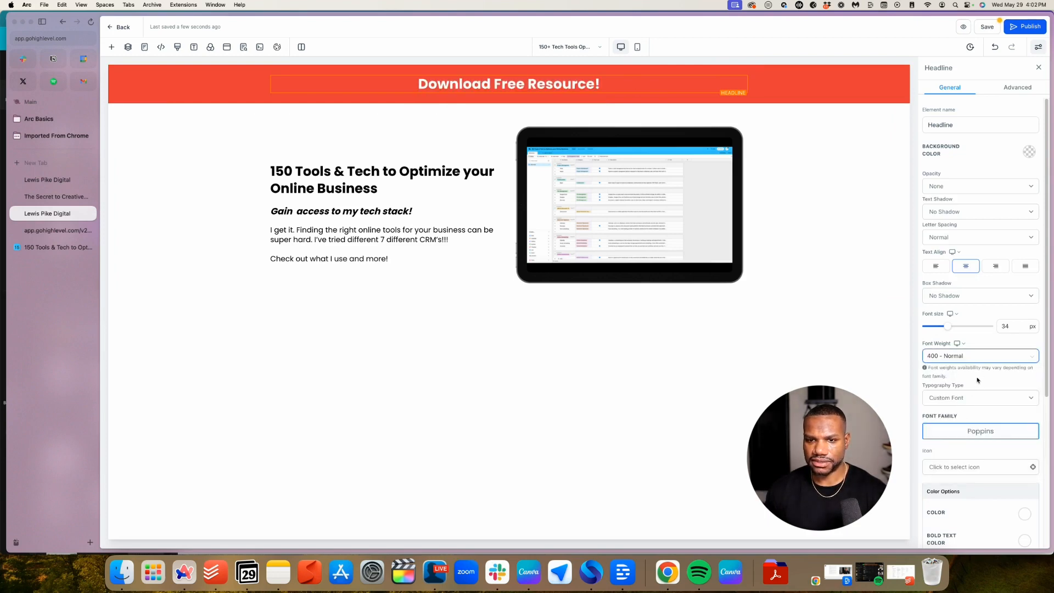
{"action": "left_click", "coordinate": [975, 358]}
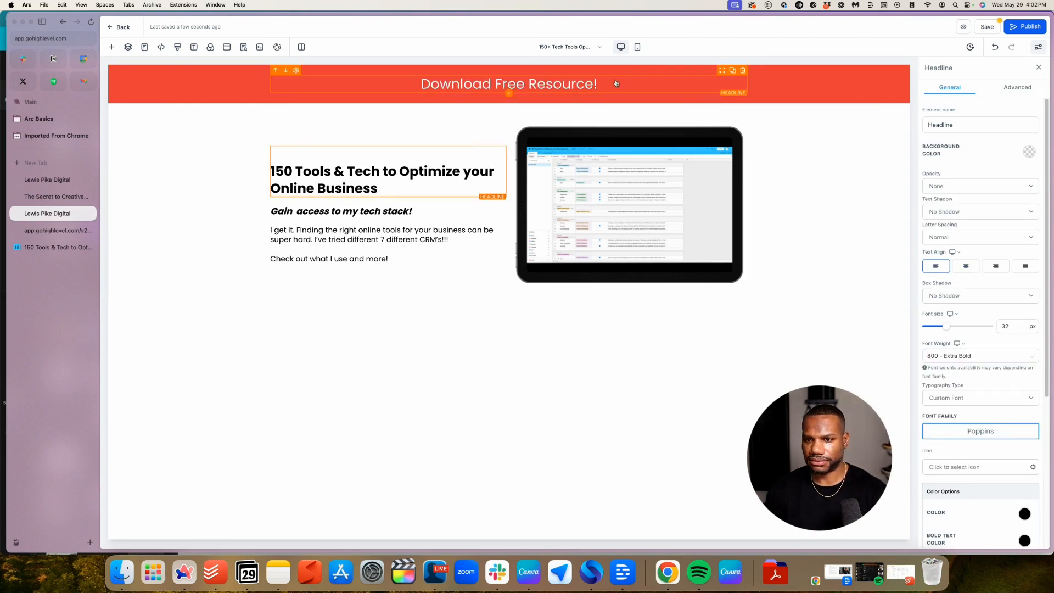
{"action": "left_click", "coordinate": [615, 83]}
{"action": "left_click", "coordinate": [974, 356]}
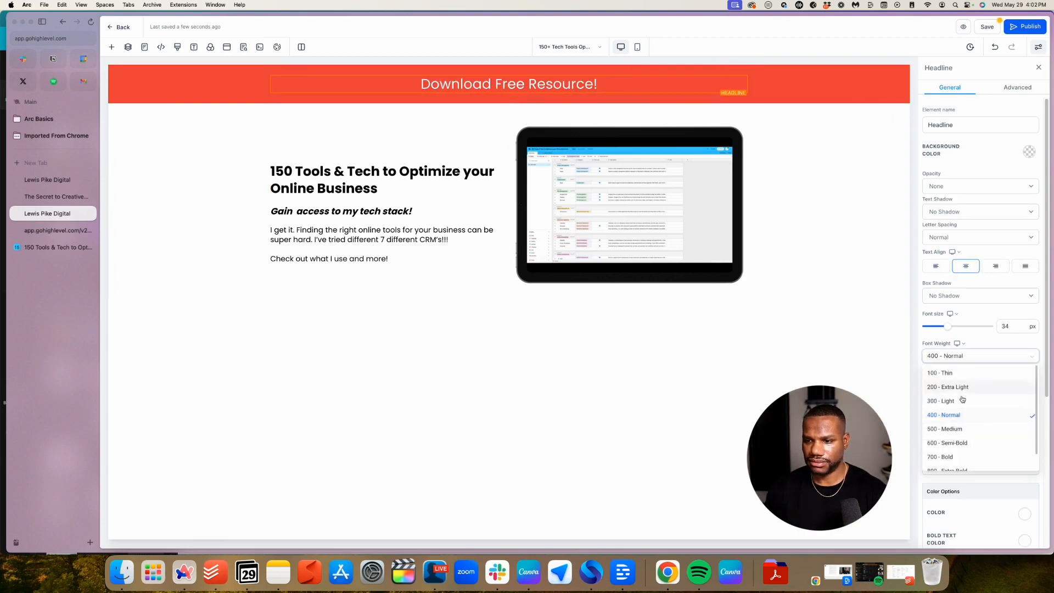
{"action": "left_click", "coordinate": [965, 444]}
{"action": "left_click", "coordinate": [412, 283]}
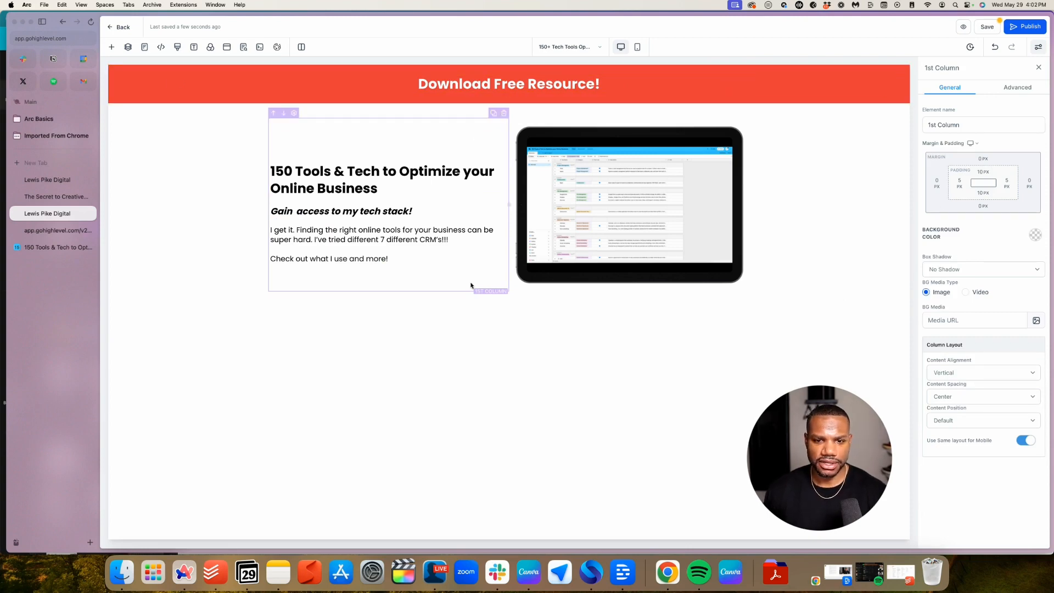
Drag a Form element from the element list to just below the left-column paragraph
{"action": "left_click", "coordinate": [388, 265]}
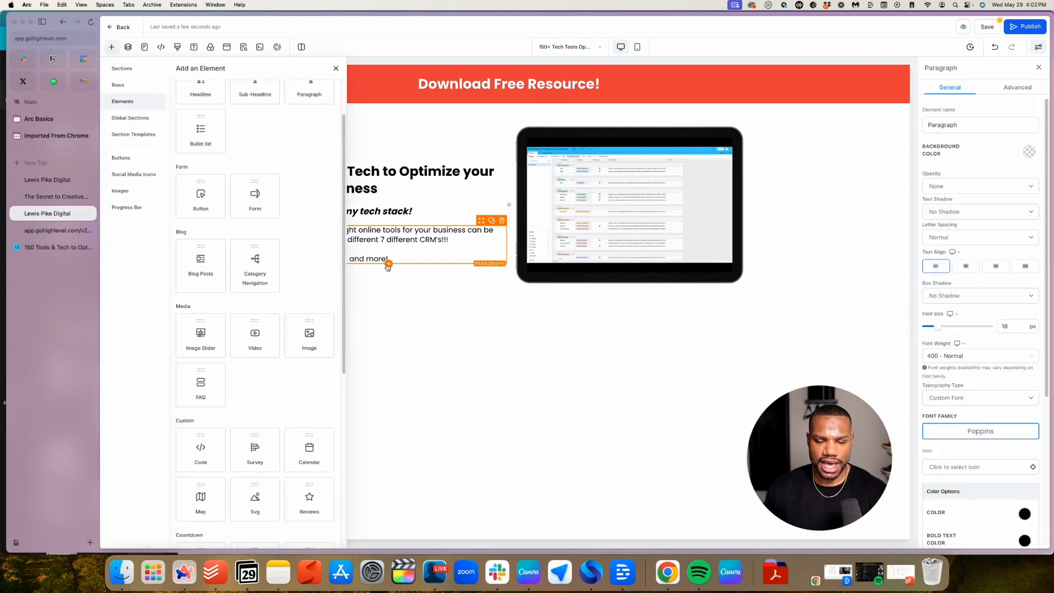
{"action": "scroll", "coordinate": [248, 230], "scroll_direction": "up", "scroll_amount": 2}
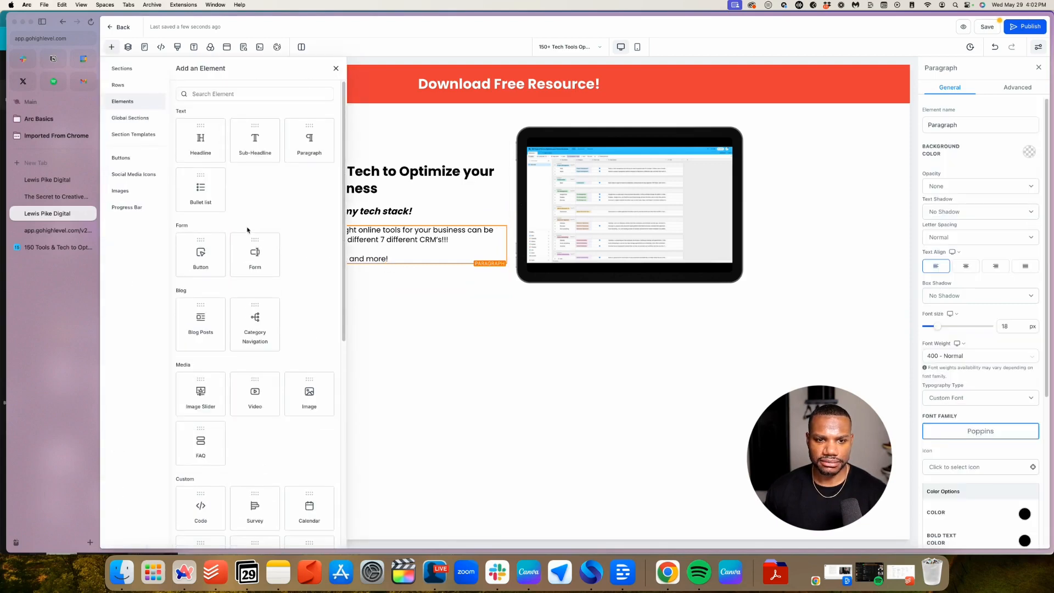
{"action": "scroll", "coordinate": [247, 230], "scroll_direction": "down", "scroll_amount": 4}
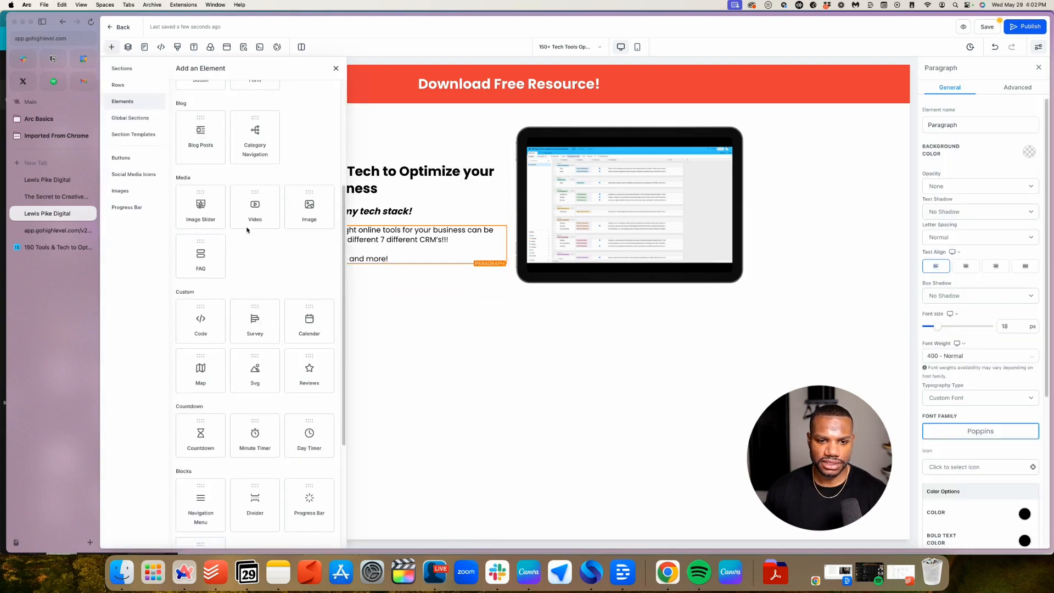
{"action": "scroll", "coordinate": [248, 230], "scroll_direction": "up", "scroll_amount": 2}
{"action": "scroll", "coordinate": [247, 230], "scroll_direction": "up", "scroll_amount": 2}
{"action": "left_click_drag", "start_coordinate": [247, 267], "coordinate": [346, 273]}
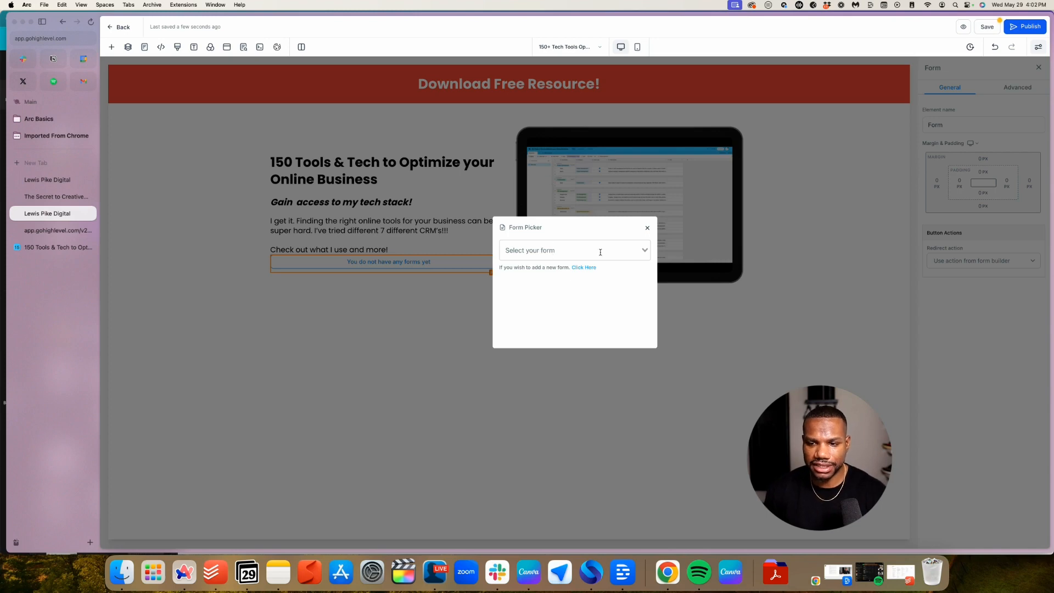
Check the existing forms list, then open the Forms page in a new tab
{"action": "left_click", "coordinate": [554, 254]}
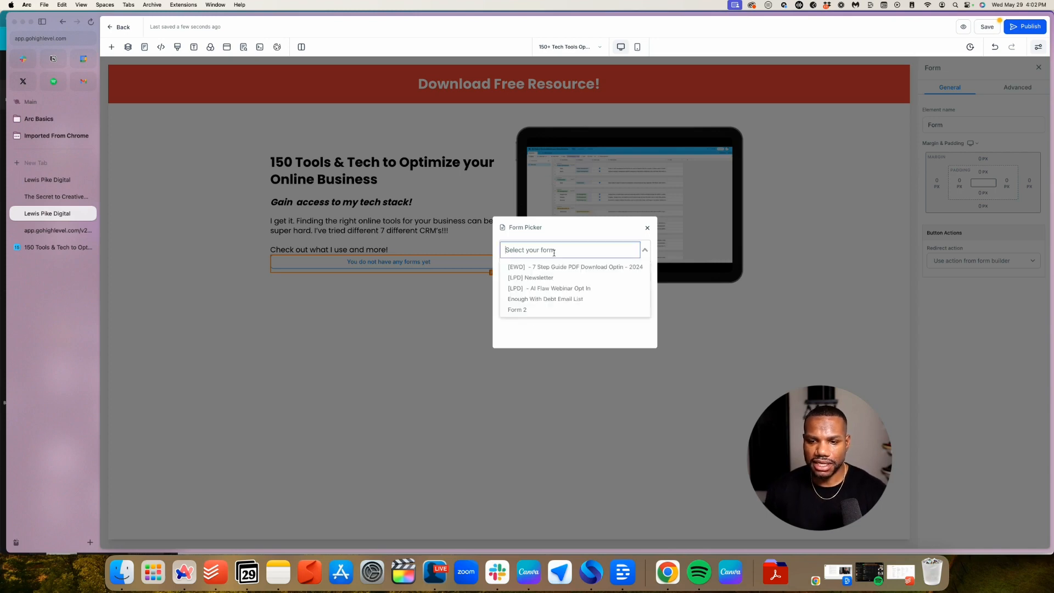
{"action": "left_click", "coordinate": [571, 235]}
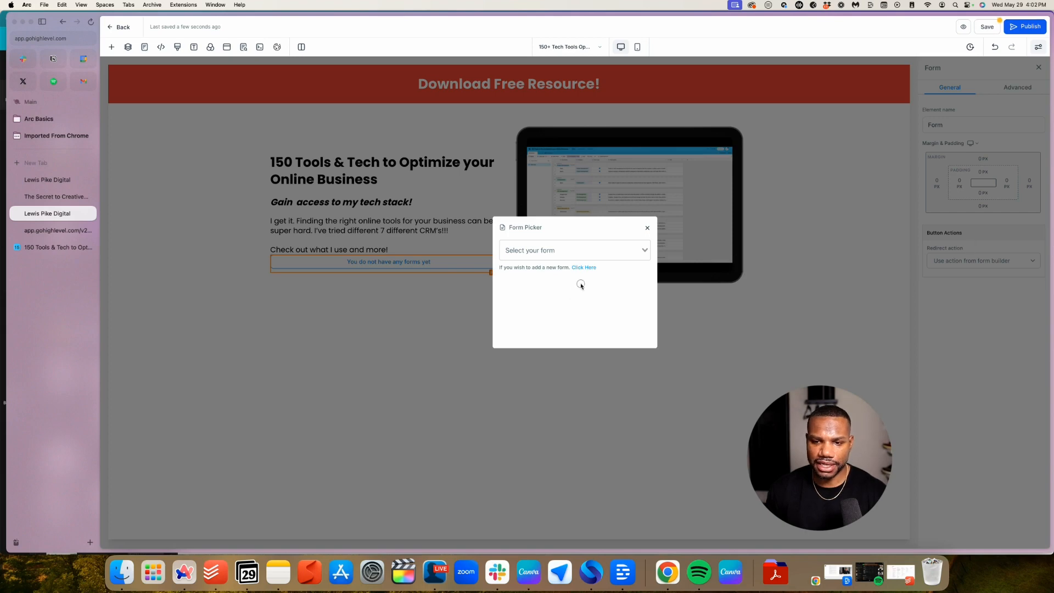
{"action": "left_click", "coordinate": [585, 268]}
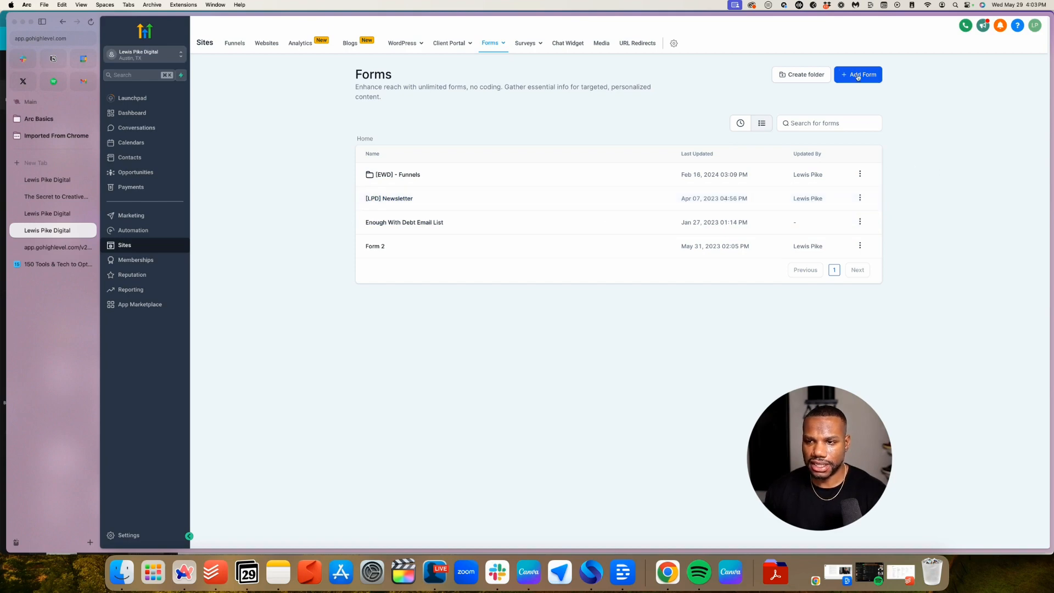
Start a new form, browsing the template library and My Templates before closing the library
{"action": "left_click", "coordinate": [858, 76]}
{"action": "left_click", "coordinate": [851, 55]}
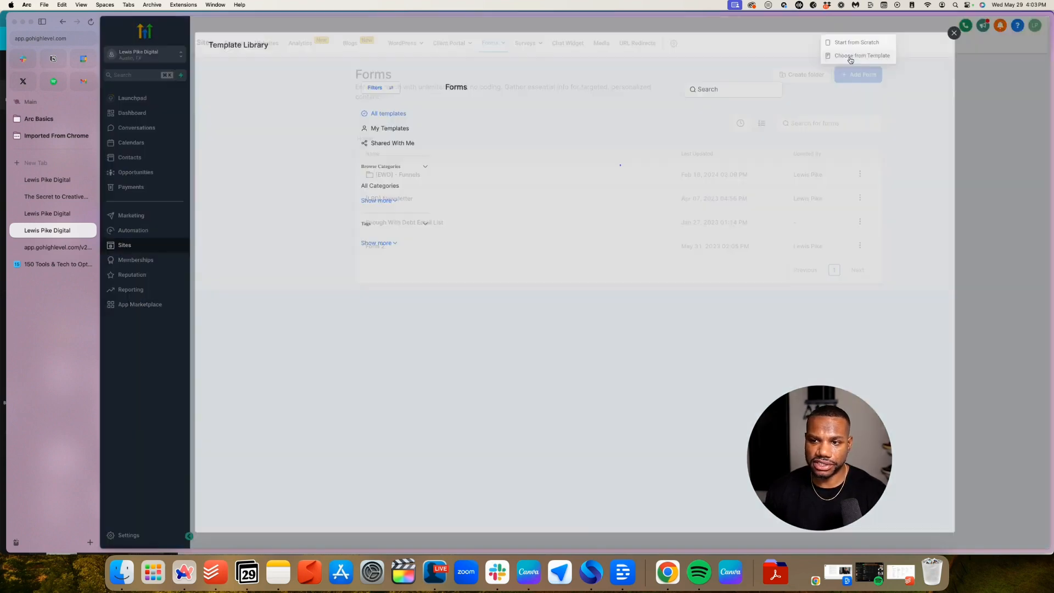
{"action": "scroll", "coordinate": [554, 270], "scroll_direction": "down", "scroll_amount": 5}
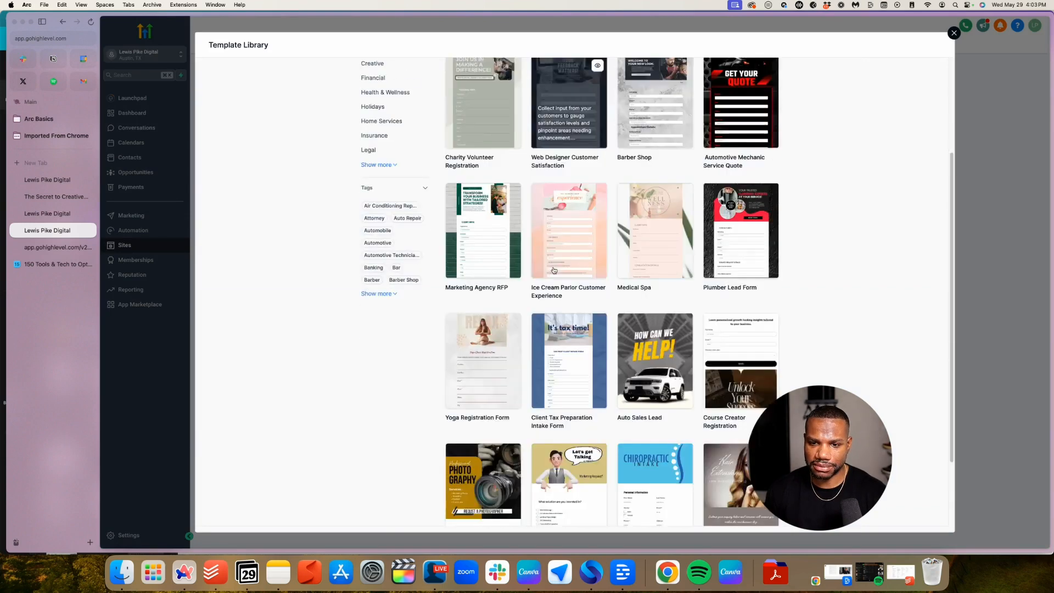
{"action": "scroll", "coordinate": [554, 270], "scroll_direction": "up", "scroll_amount": 6}
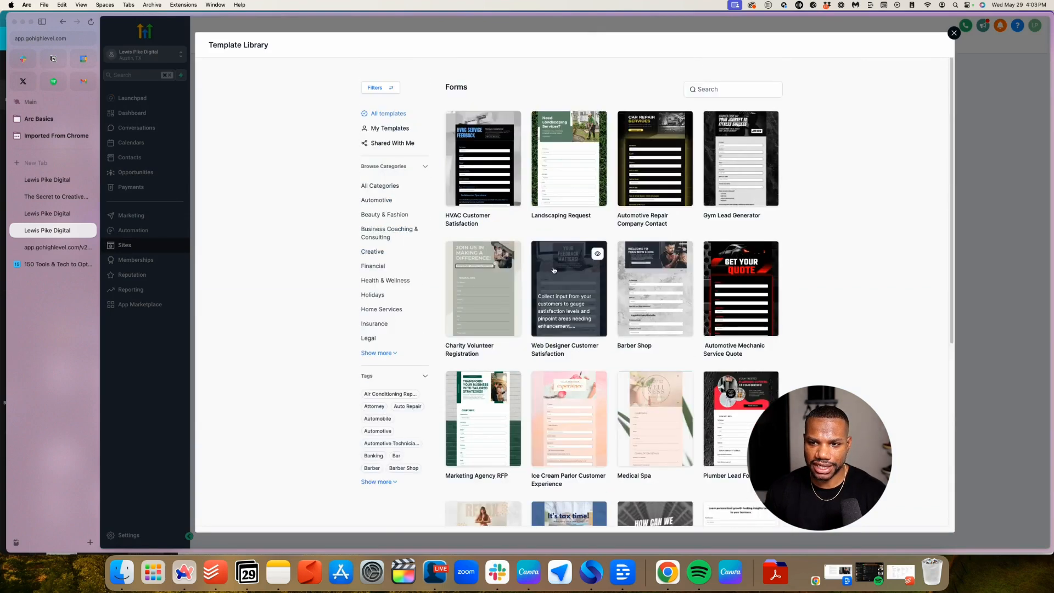
{"action": "left_click", "coordinate": [387, 131]}
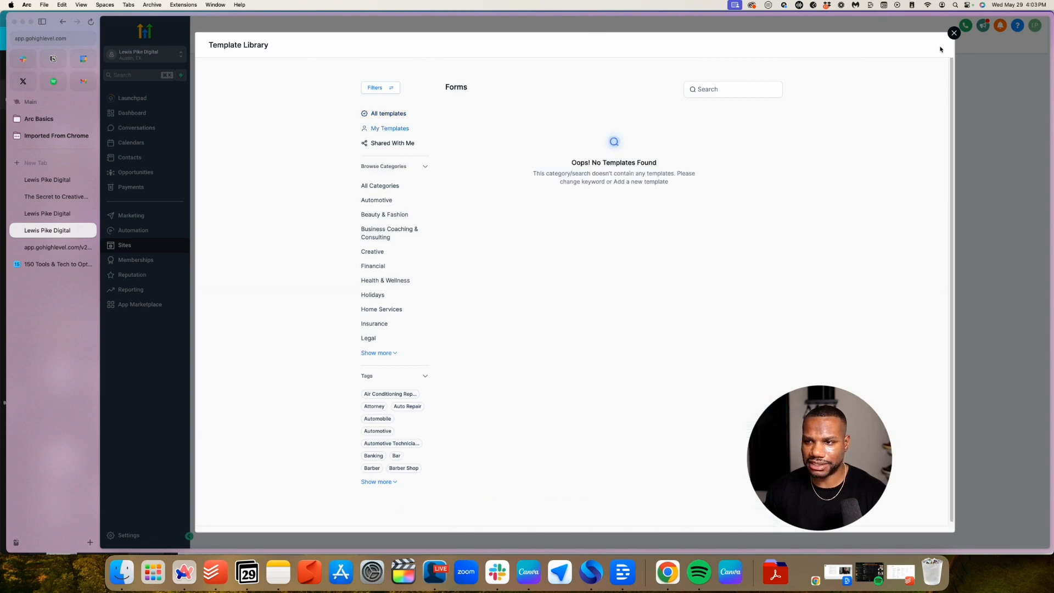
{"action": "left_click", "coordinate": [955, 34]}
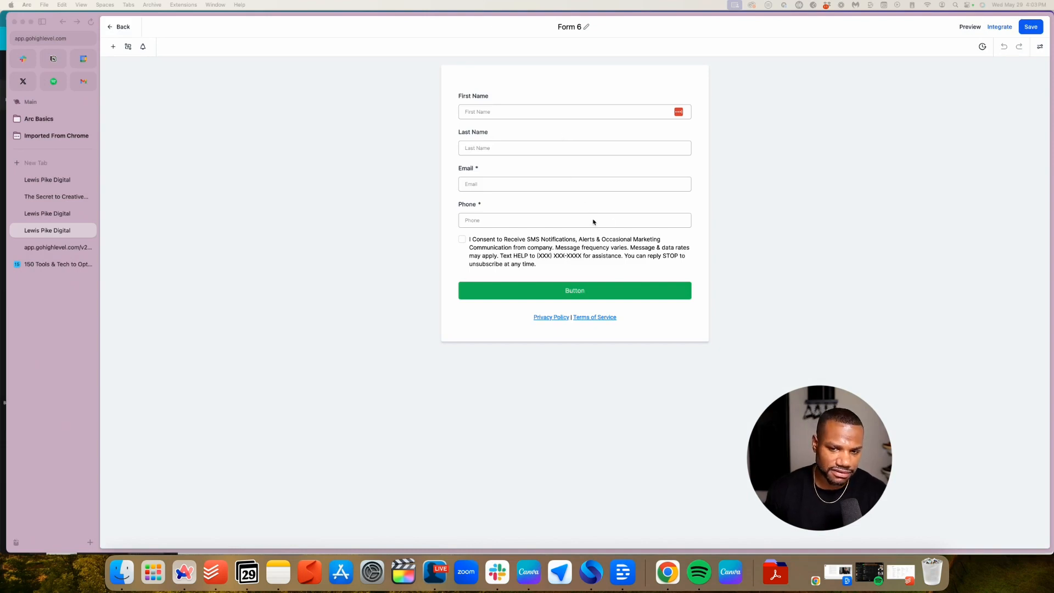
Delete the Last Name, Phone and consent text elements from Form 6
{"action": "left_click", "coordinate": [558, 219]}
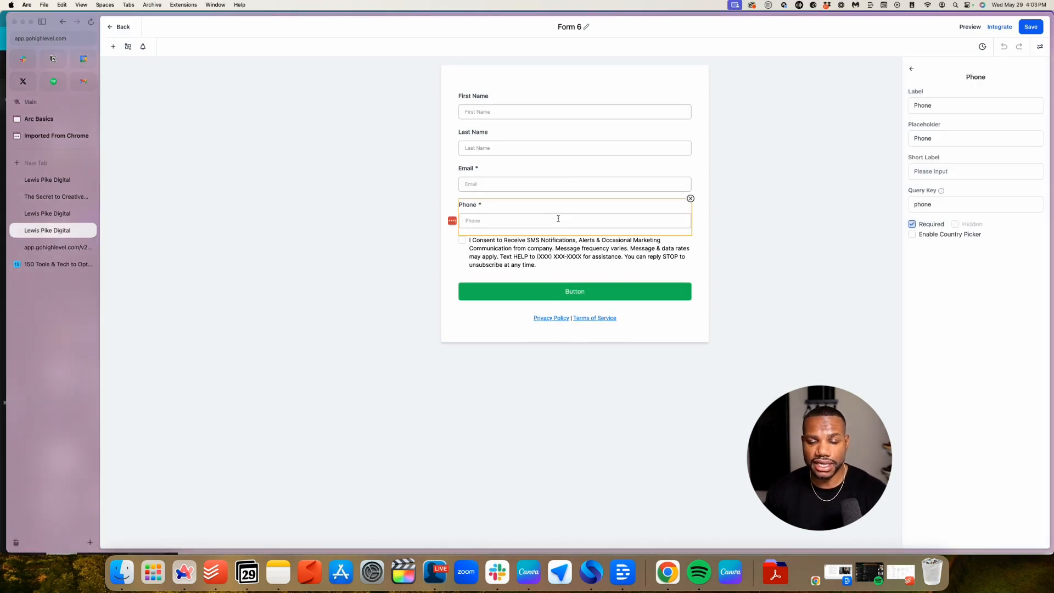
{"action": "left_click", "coordinate": [494, 146]}
{"action": "left_click", "coordinate": [691, 126]}
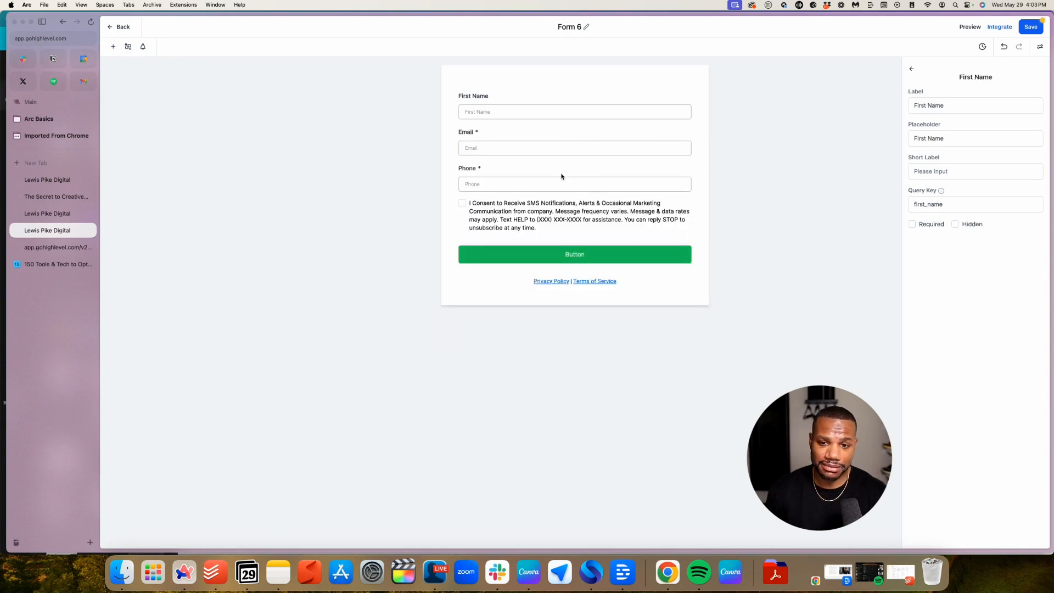
{"action": "left_click", "coordinate": [530, 187]}
{"action": "left_click", "coordinate": [690, 163]}
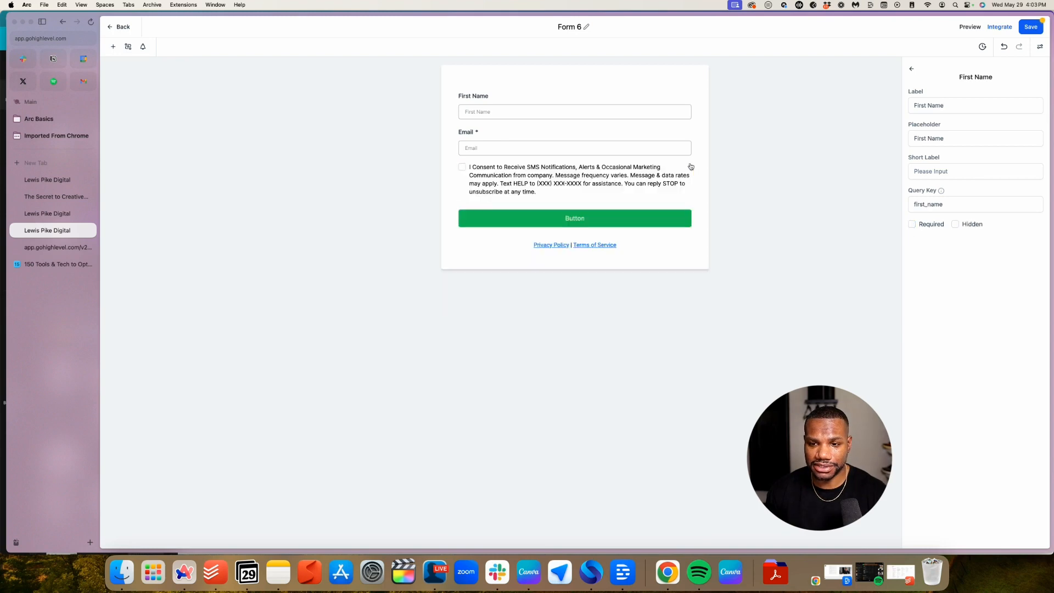
{"action": "left_click", "coordinate": [595, 177]}
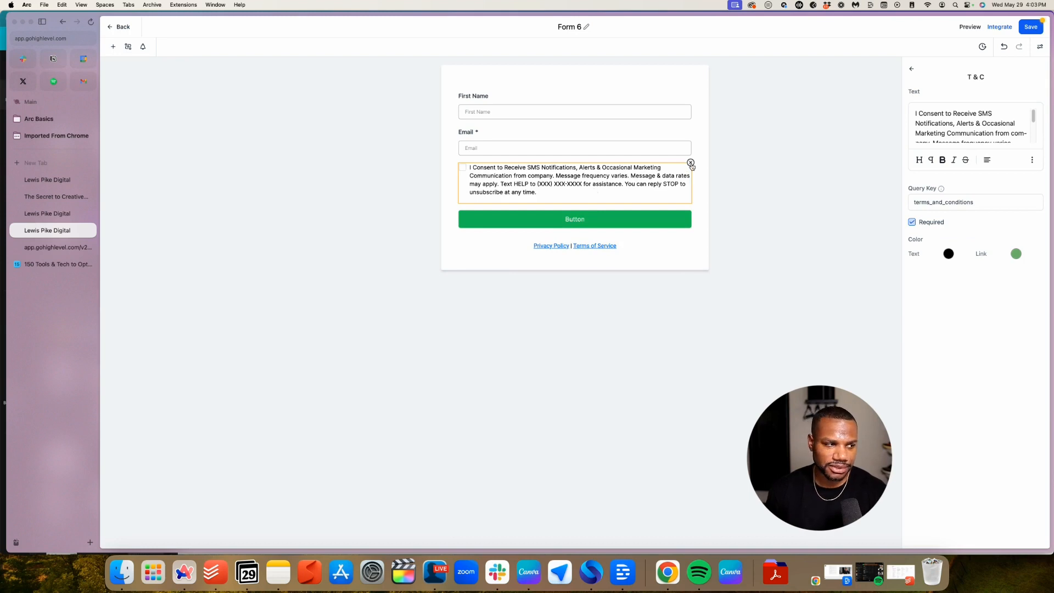
{"action": "left_click", "coordinate": [690, 163]}
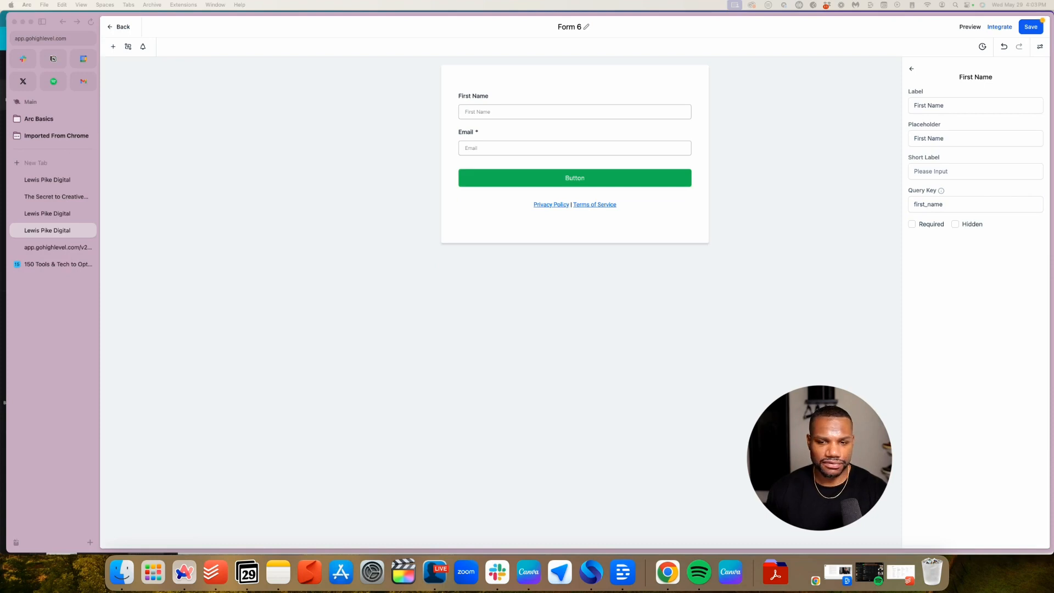
Check the Email field, then bring up the form's Styles & Options settings
{"action": "left_click", "coordinate": [522, 149]}
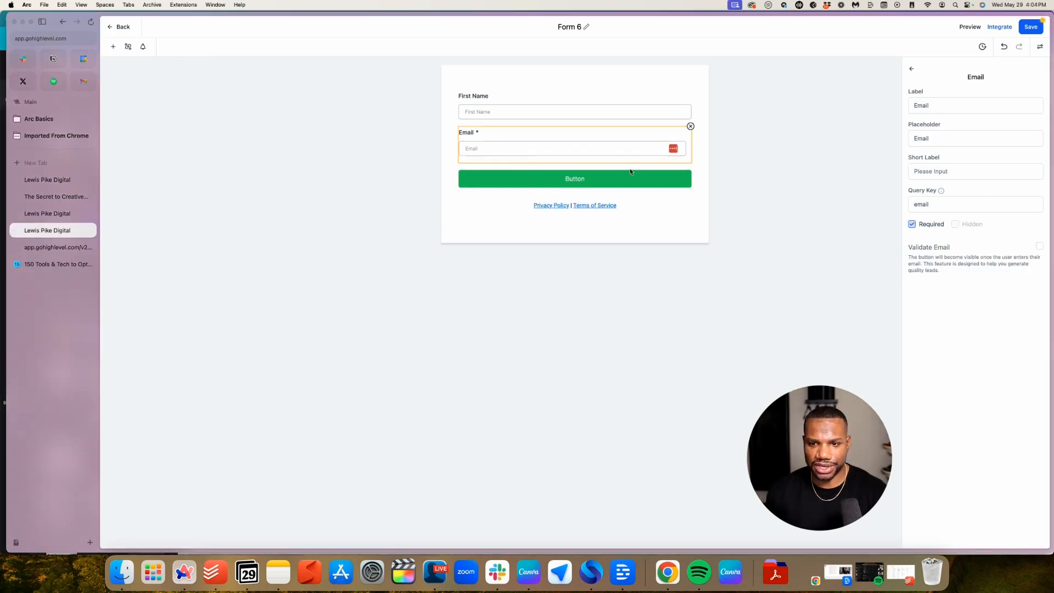
{"action": "left_click", "coordinate": [909, 68]}
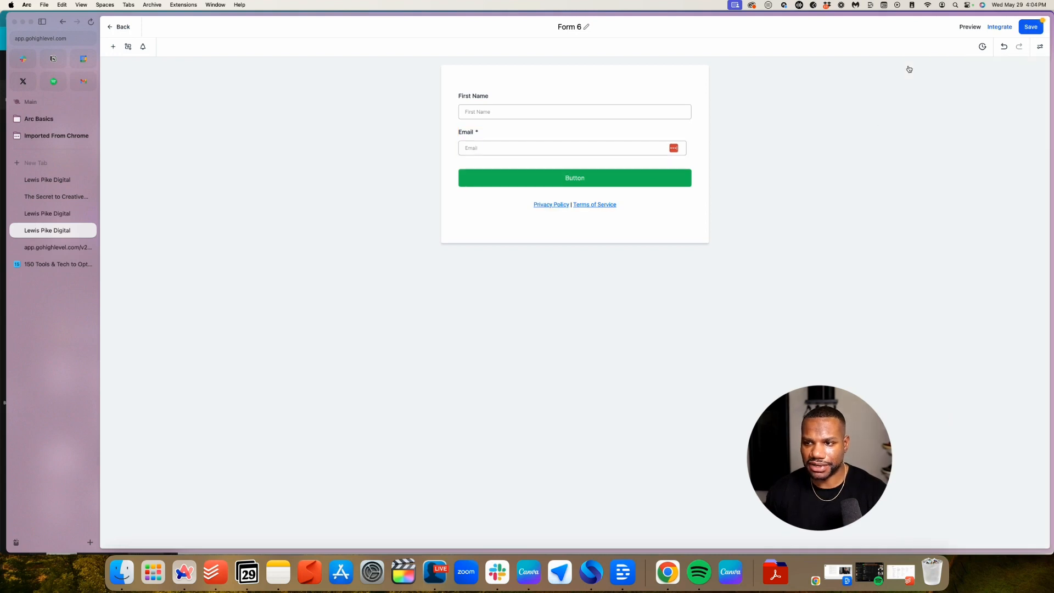
{"action": "left_click", "coordinate": [546, 156]}
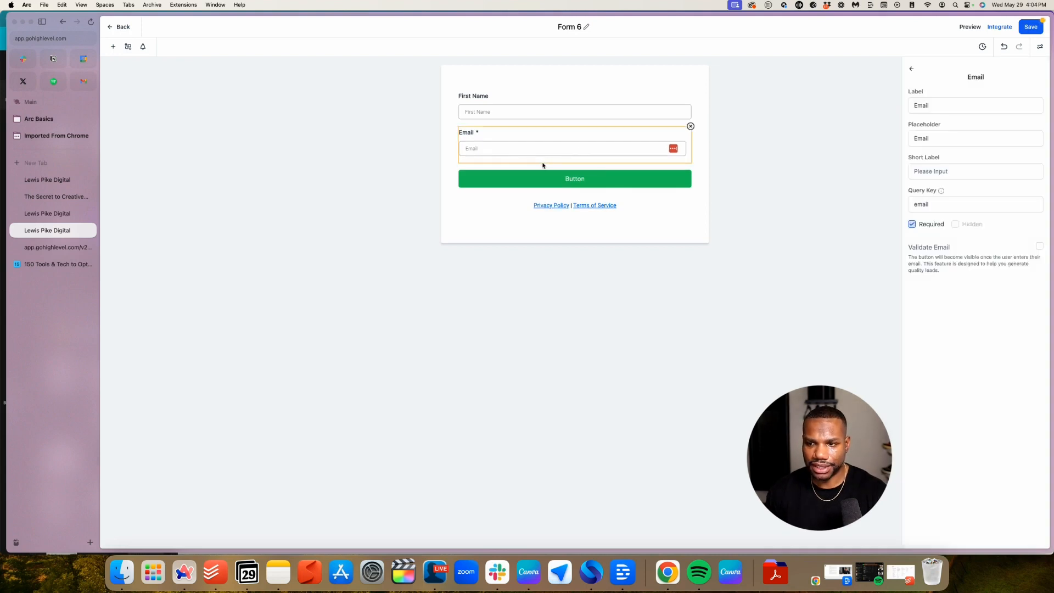
{"action": "left_click", "coordinate": [1040, 47]}
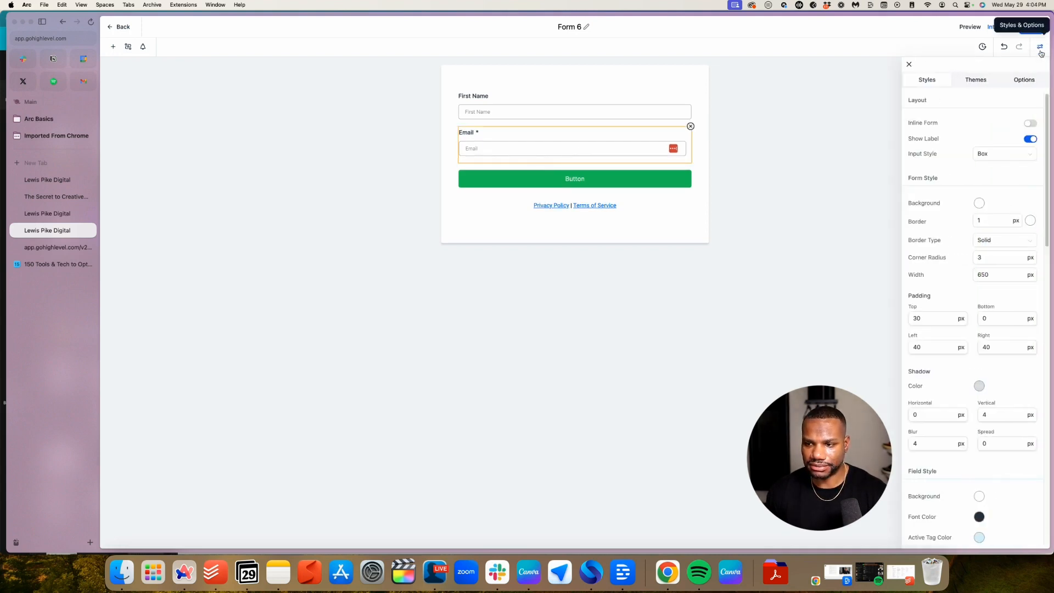
Drag the T&C tile from the Customized elements onto the form below Email
{"action": "scroll", "coordinate": [957, 270], "scroll_direction": "down", "scroll_amount": 5}
{"action": "scroll", "coordinate": [174, 215], "scroll_direction": "down", "scroll_amount": 1}
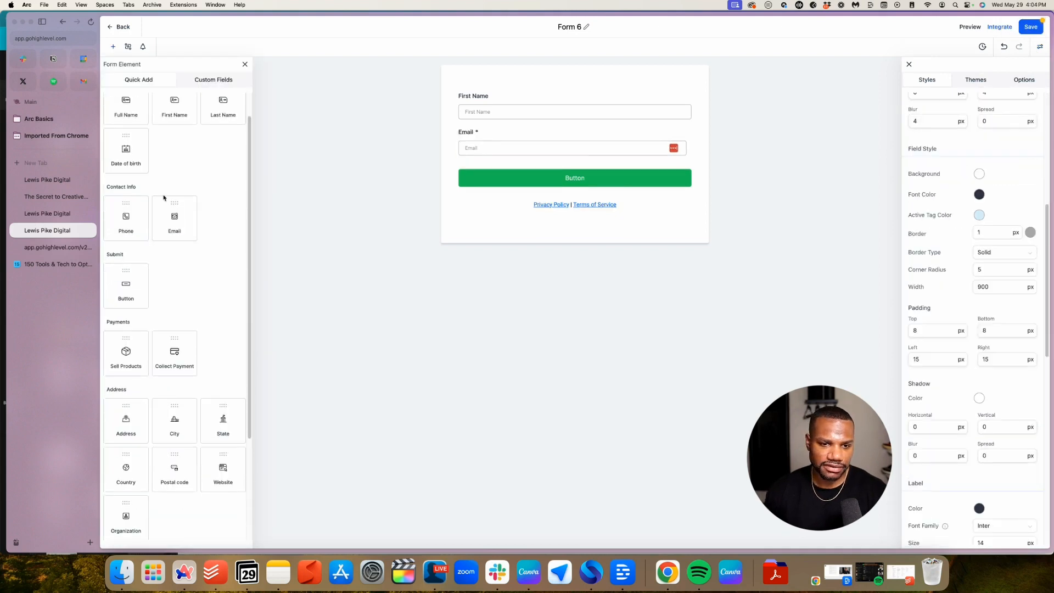
{"action": "scroll", "coordinate": [164, 197], "scroll_direction": "down", "scroll_amount": 5}
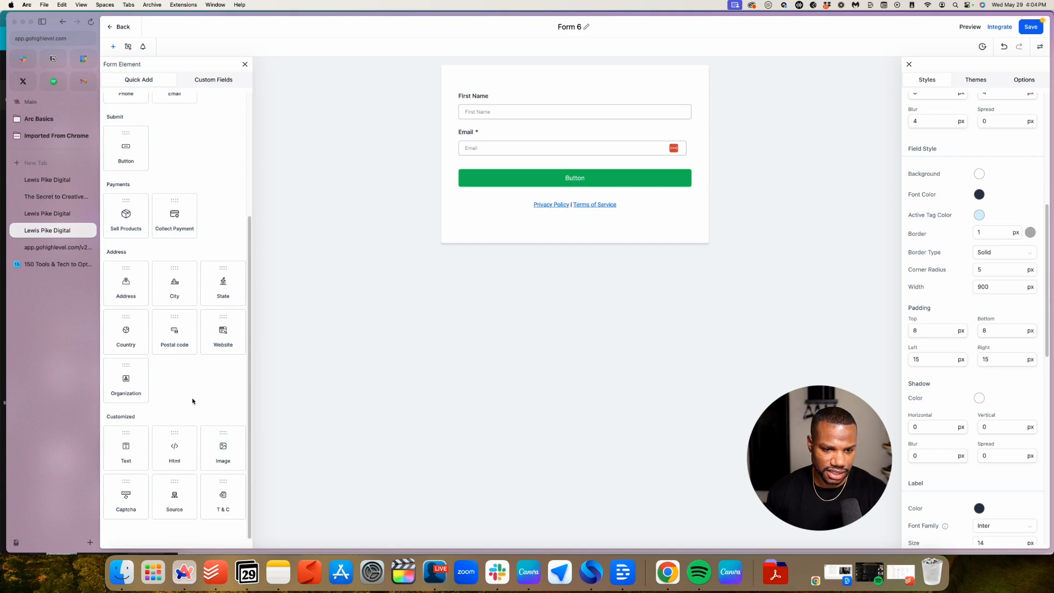
{"action": "scroll", "coordinate": [159, 433], "scroll_direction": "up", "scroll_amount": 1}
{"action": "mouse_move", "coordinate": [120, 460]}
{"action": "left_mouse_down"}
{"action": "mouse_move", "coordinate": [169, 451]}
{"action": "mouse_move", "coordinate": [133, 455]}
{"action": "left_mouse_up"}
{"action": "left_click_drag", "start_coordinate": [217, 516], "coordinate": [546, 192]}
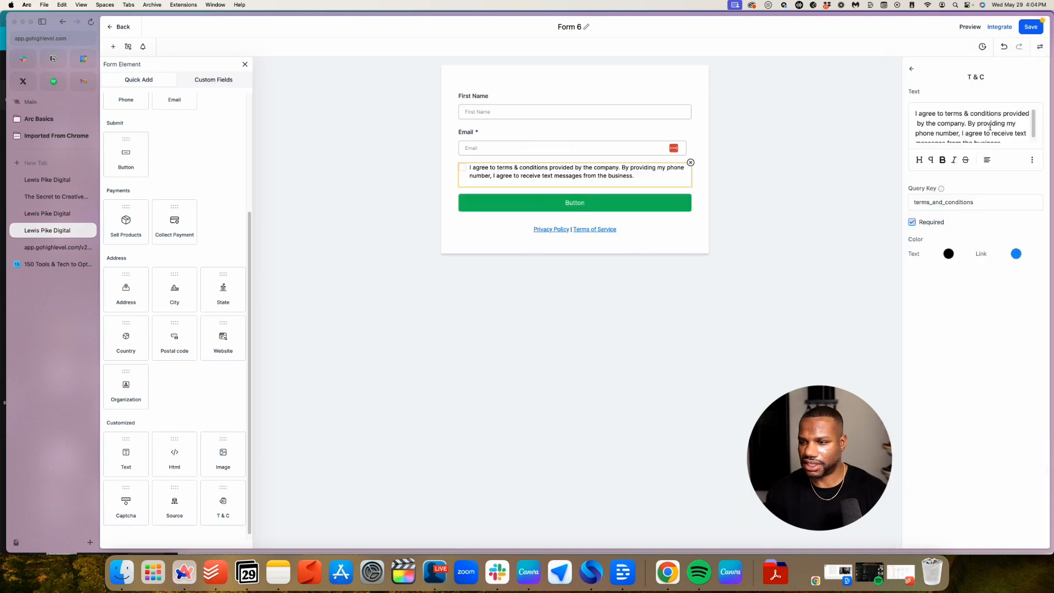
Reword the consent to 'By providing my email, I agree to receive email messages.'
{"action": "scroll", "coordinate": [991, 125], "scroll_direction": "down", "scroll_amount": 2}
{"action": "scroll", "coordinate": [992, 123], "scroll_direction": "up", "scroll_amount": 2}
{"action": "left_click_drag", "start_coordinate": [958, 131], "coordinate": [914, 129]}
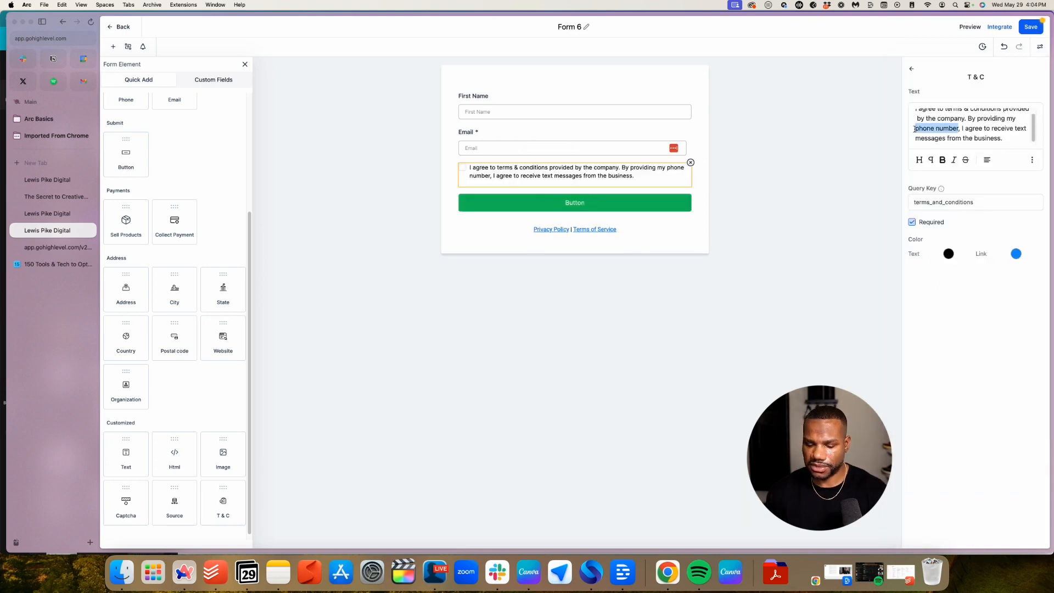
{"action": "type", "text": "email"}
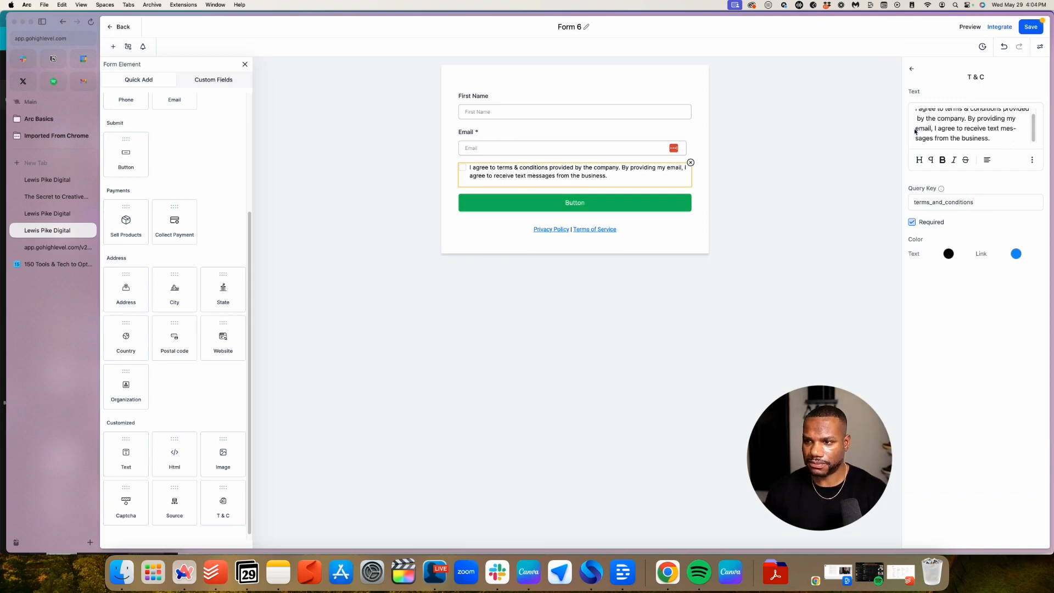
{"action": "left_click", "coordinate": [436, 193]}
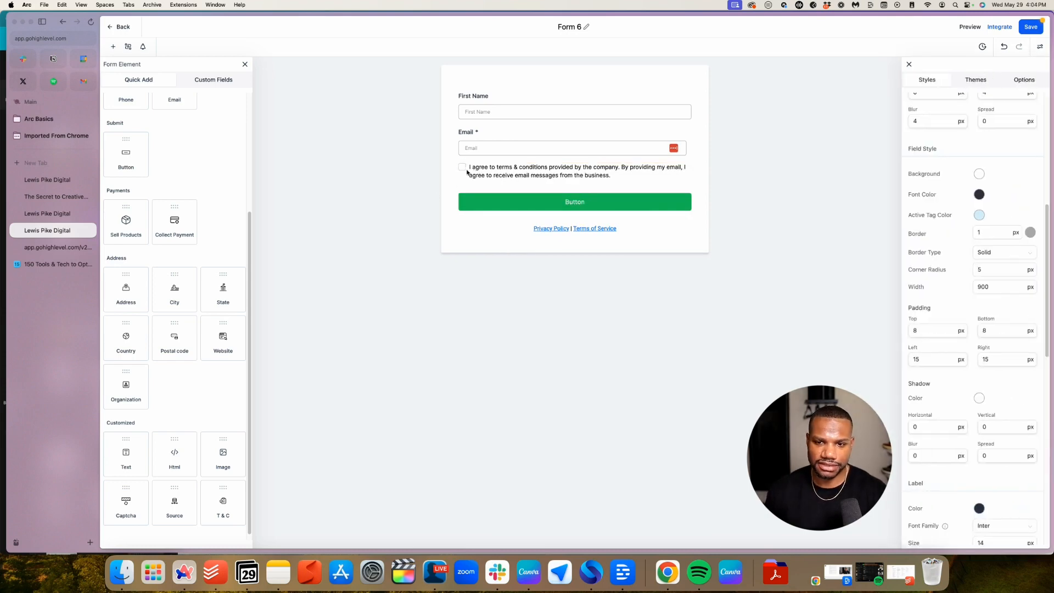
{"action": "left_click", "coordinate": [583, 176]}
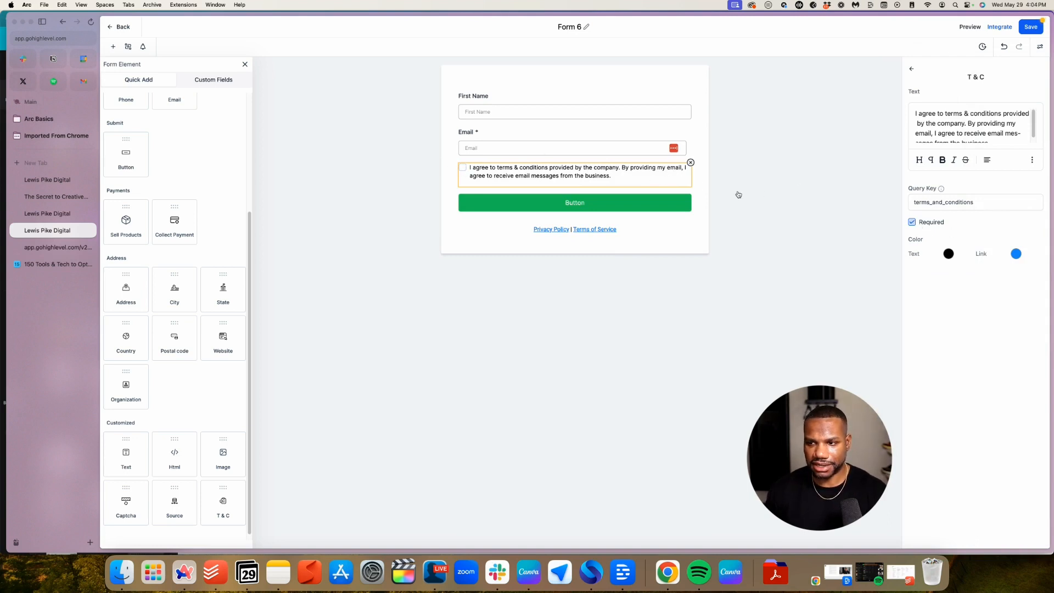
{"action": "left_click", "coordinate": [550, 232]}
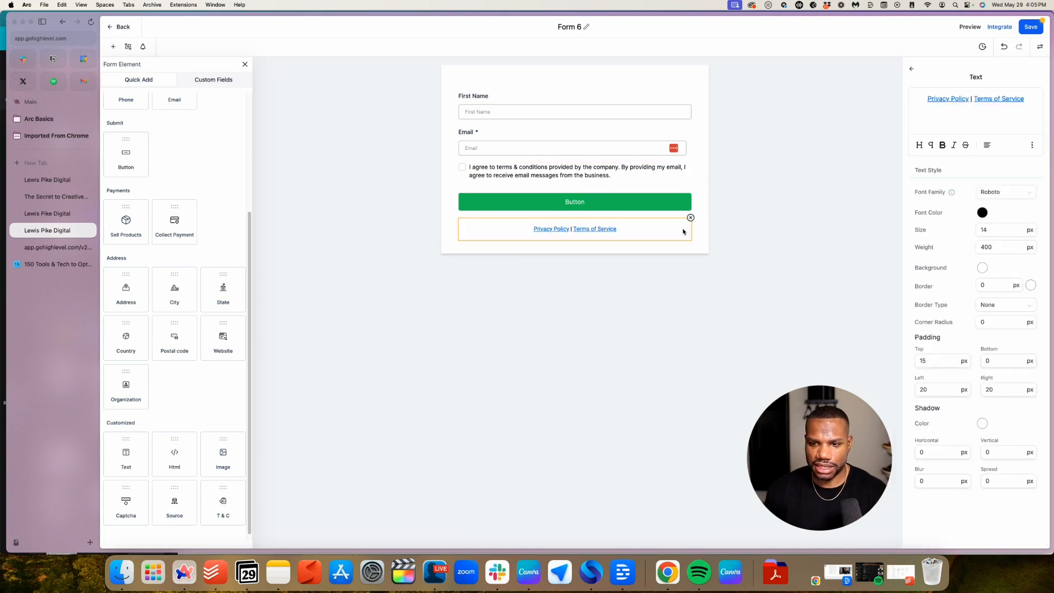
Remove the Privacy Policy and Terms links and make First Name required
{"action": "left_click", "coordinate": [693, 222]}
{"action": "left_click", "coordinate": [574, 300]}
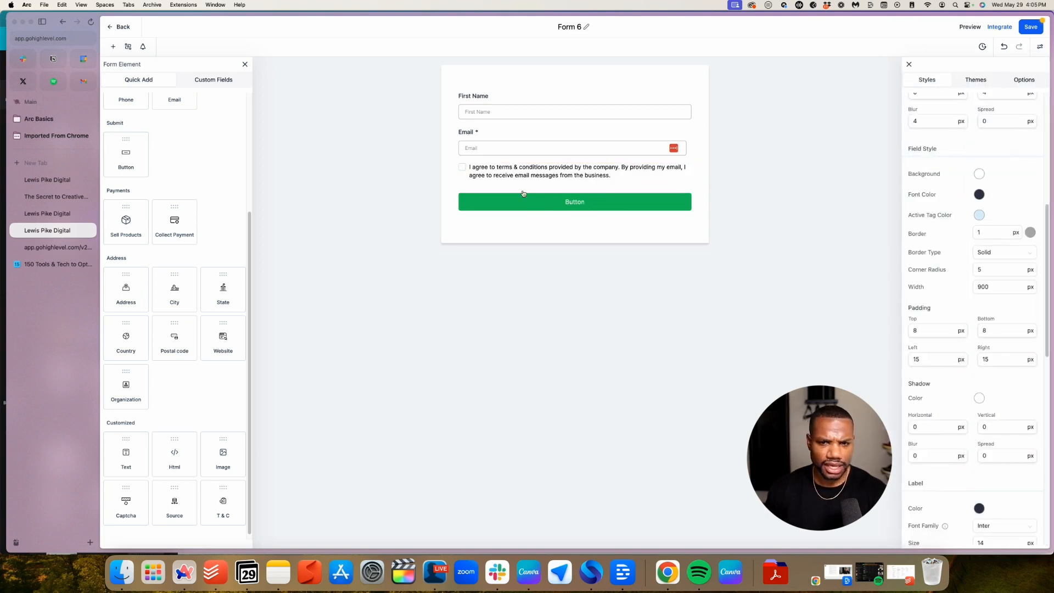
{"action": "left_click", "coordinate": [519, 102]}
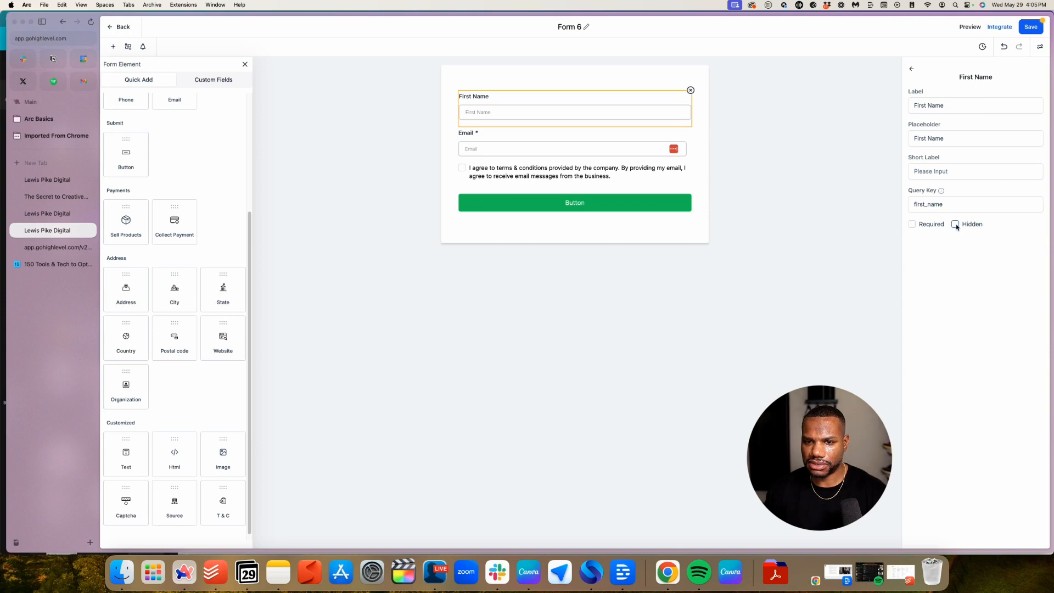
{"action": "left_click", "coordinate": [912, 224]}
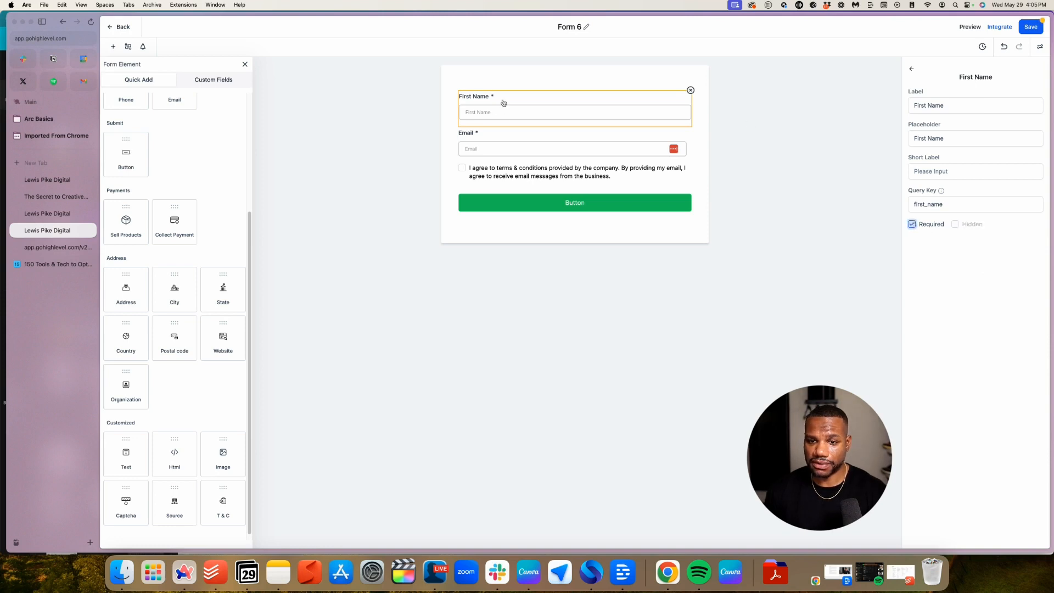
{"action": "left_click", "coordinate": [516, 147]}
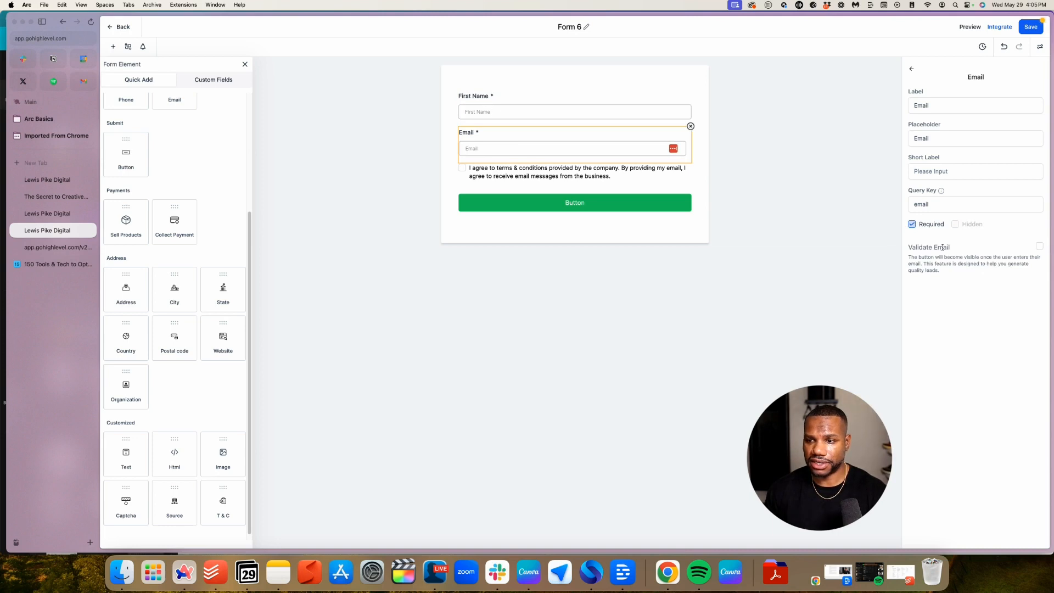
Switch off Show Label in the form's style settings to hide field labels
{"action": "left_click", "coordinate": [620, 113]}
{"action": "left_click", "coordinate": [912, 70]}
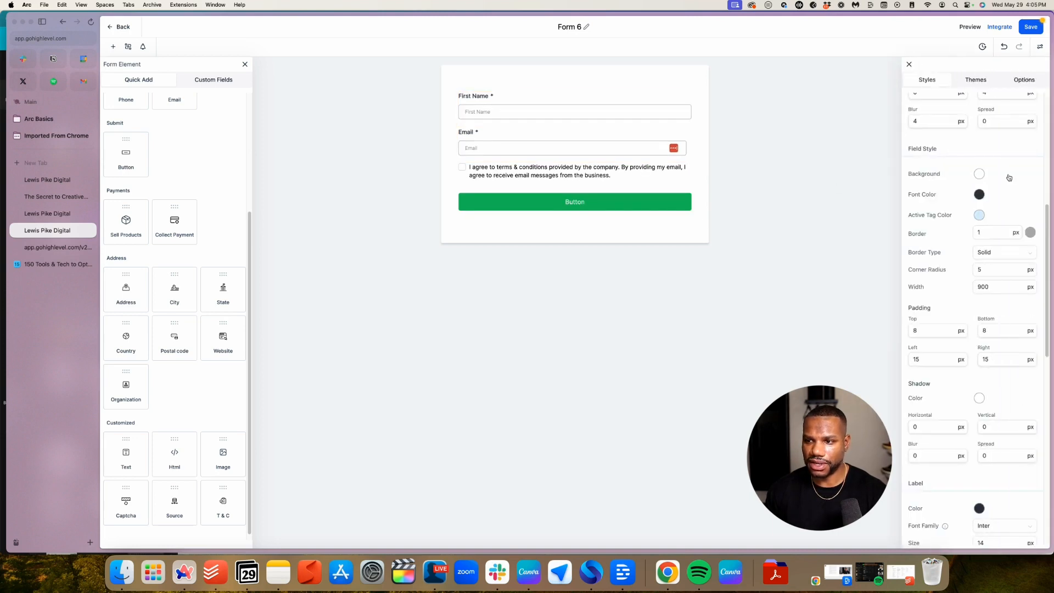
{"action": "scroll", "coordinate": [1010, 177], "scroll_direction": "up", "scroll_amount": 6}
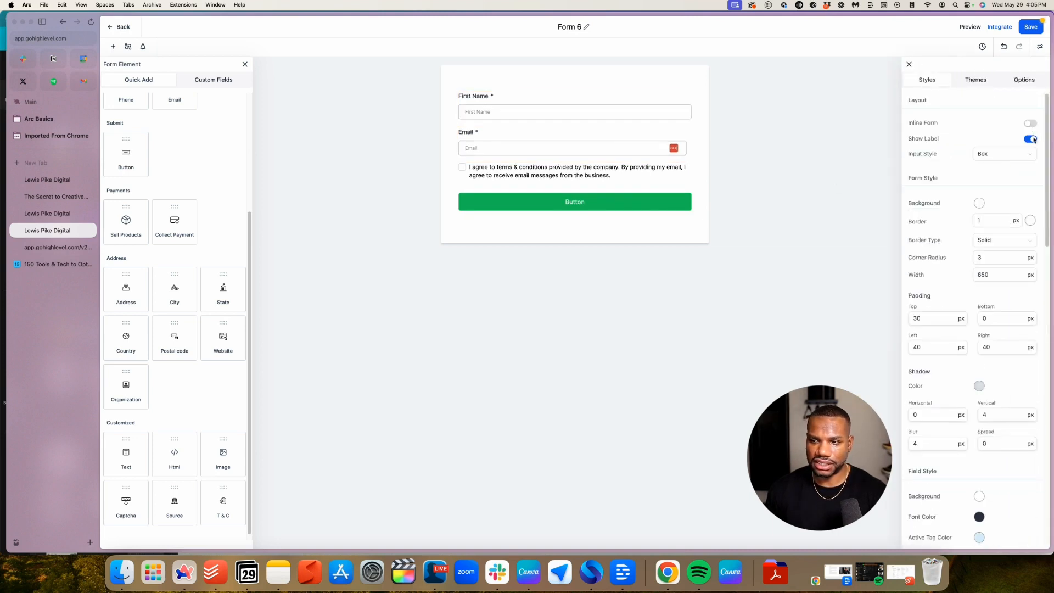
{"action": "left_click", "coordinate": [908, 64]}
{"action": "left_click", "coordinate": [520, 104]}
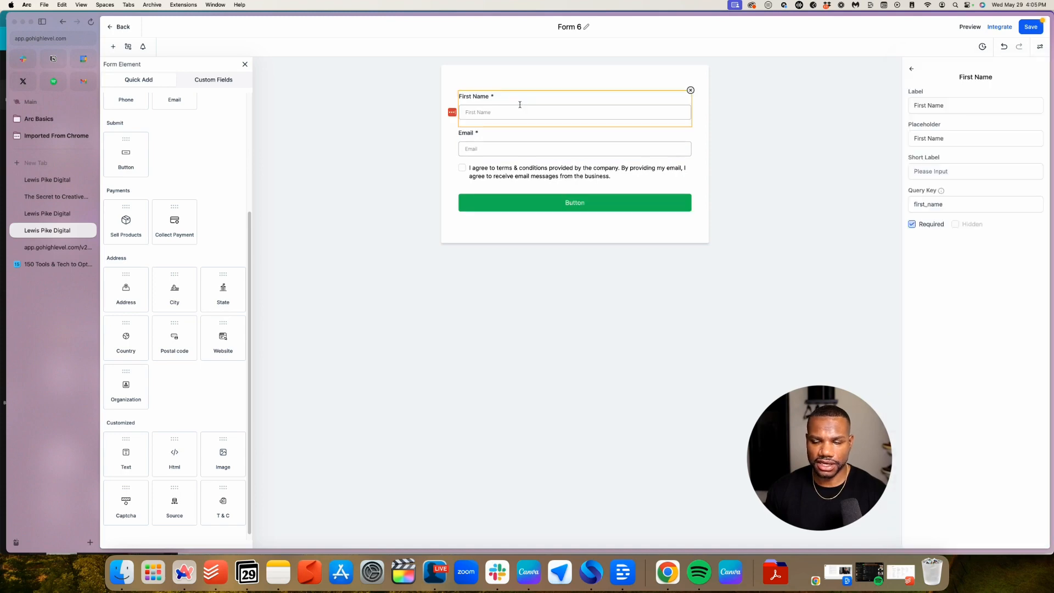
{"action": "left_click", "coordinate": [1039, 48]}
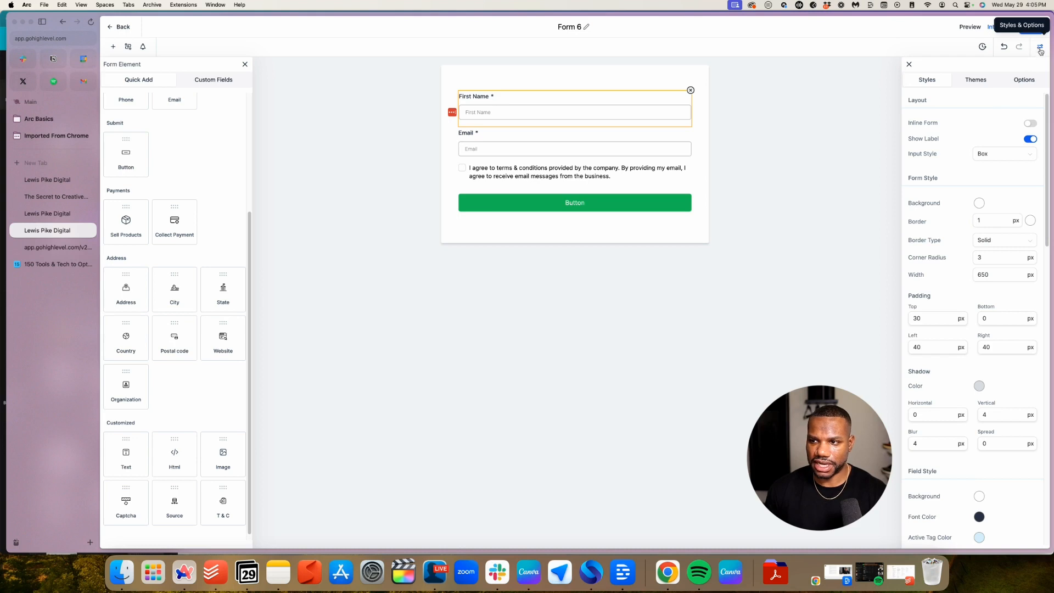
{"action": "left_click", "coordinate": [1031, 140]}
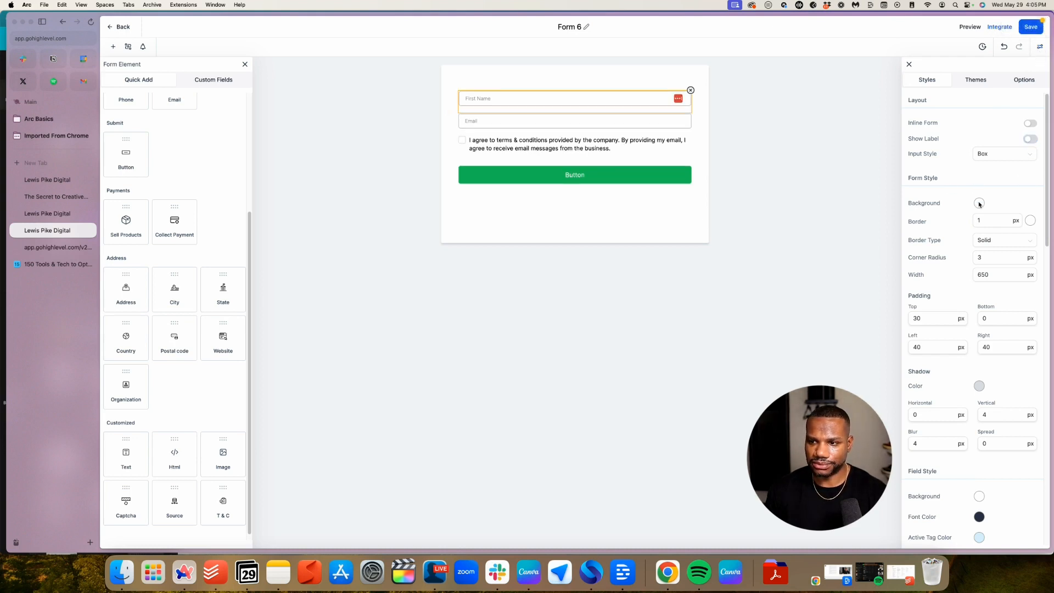
Scroll down to the Form Style padding settings and start editing bottom padding
{"action": "scroll", "coordinate": [979, 204], "scroll_direction": "down", "scroll_amount": 1}
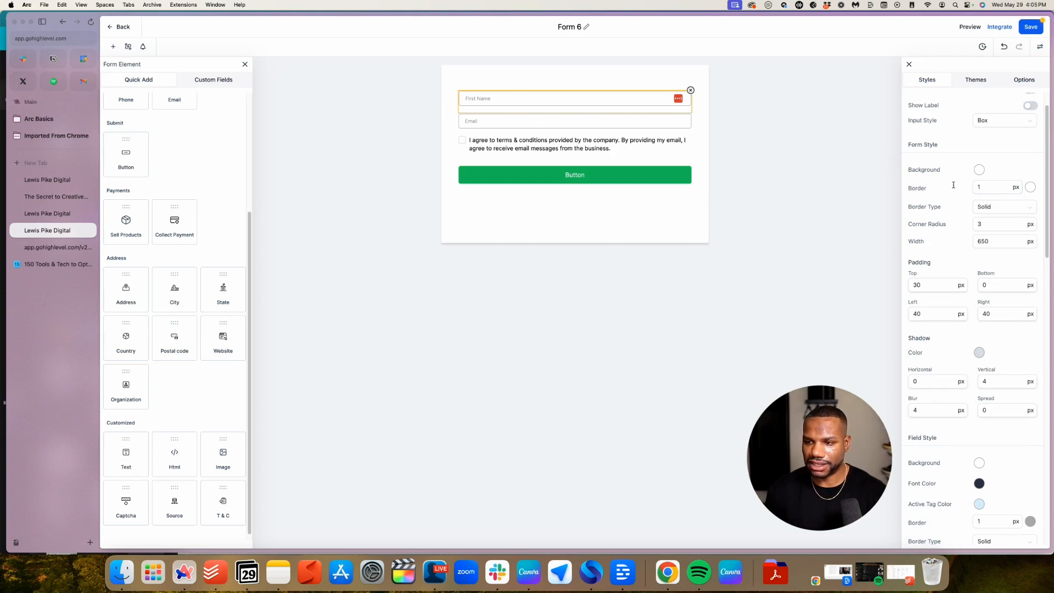
{"action": "scroll", "coordinate": [955, 186], "scroll_direction": "down", "scroll_amount": 1}
{"action": "scroll", "coordinate": [960, 191], "scroll_direction": "down", "scroll_amount": 1}
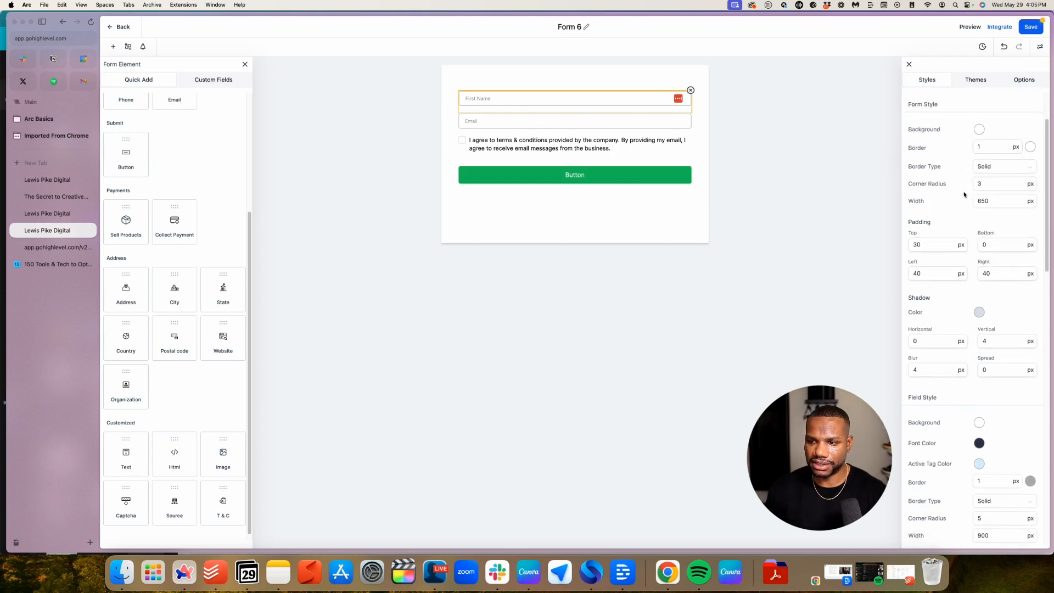
{"action": "left_click", "coordinate": [988, 243]}
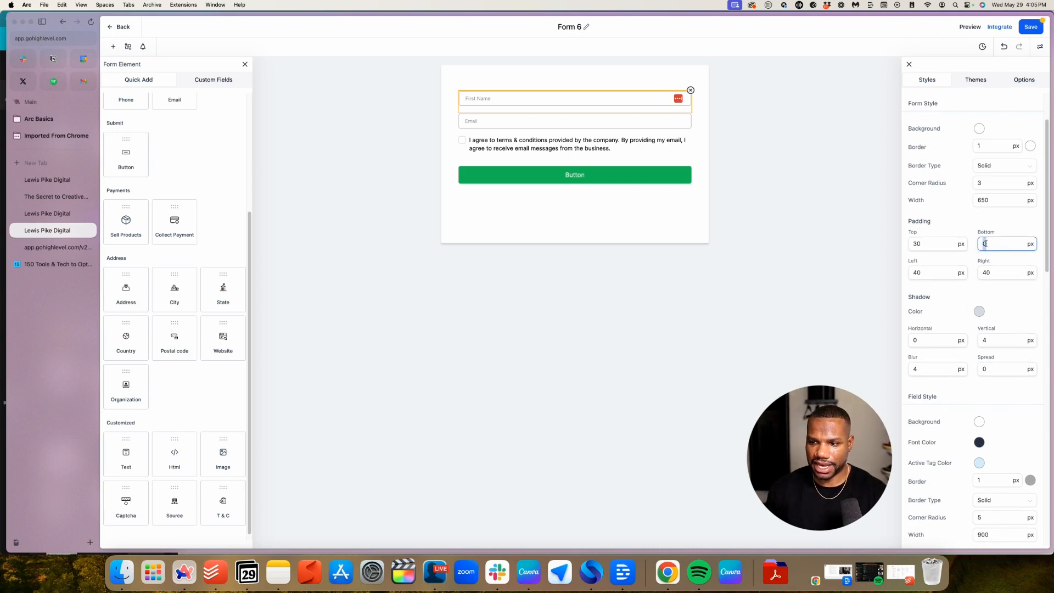
{"action": "scroll", "coordinate": [997, 274], "scroll_direction": "down", "scroll_amount": 4}
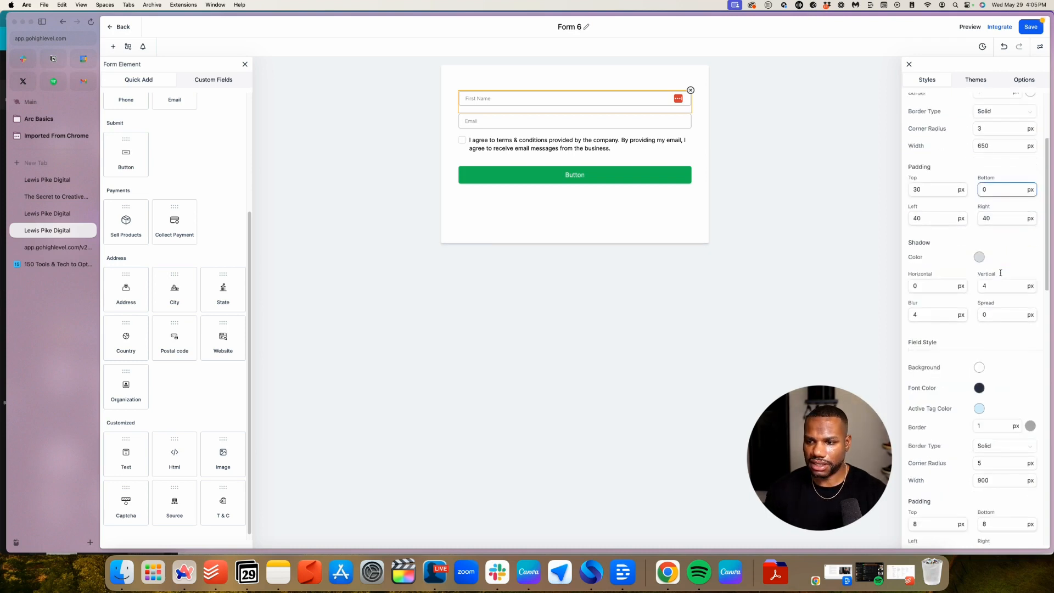
{"action": "scroll", "coordinate": [1001, 275], "scroll_direction": "down", "scroll_amount": 4}
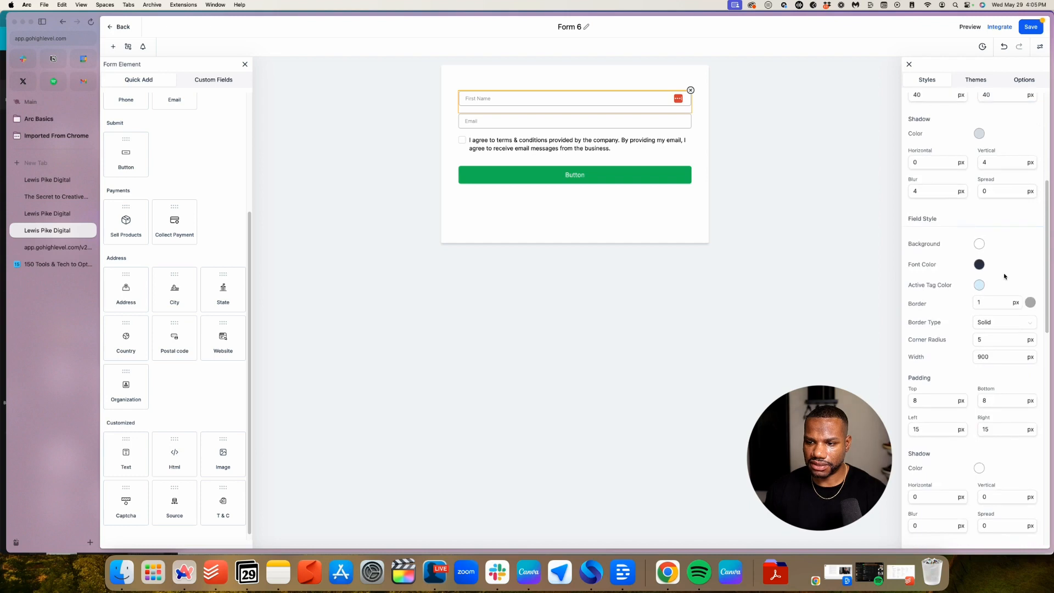
Set the fields' top and bottom padding to 20
{"action": "double_click", "coordinate": [923, 368]}
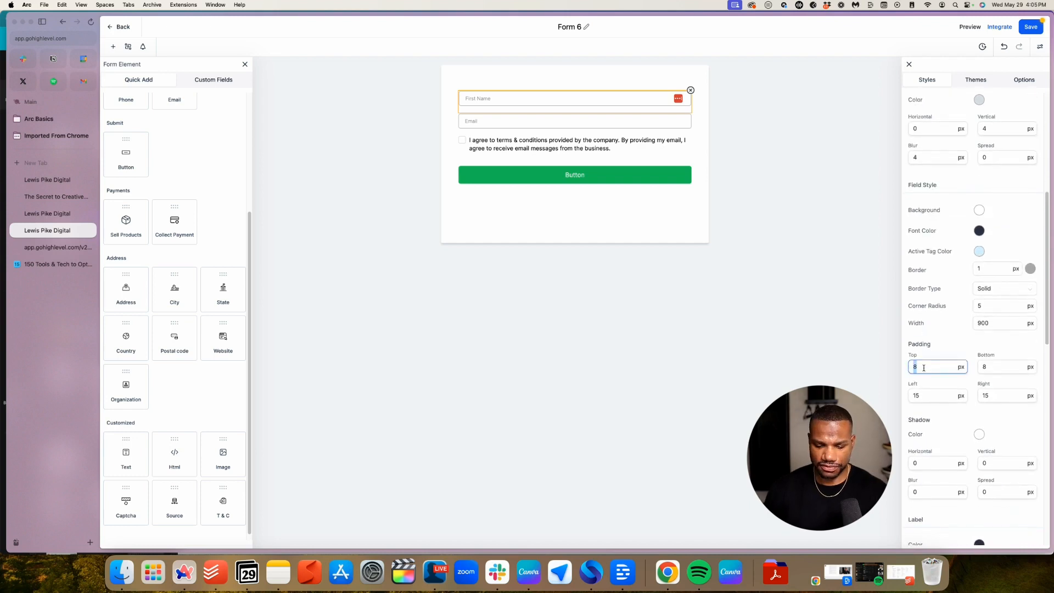
{"action": "type", "text": "20"}
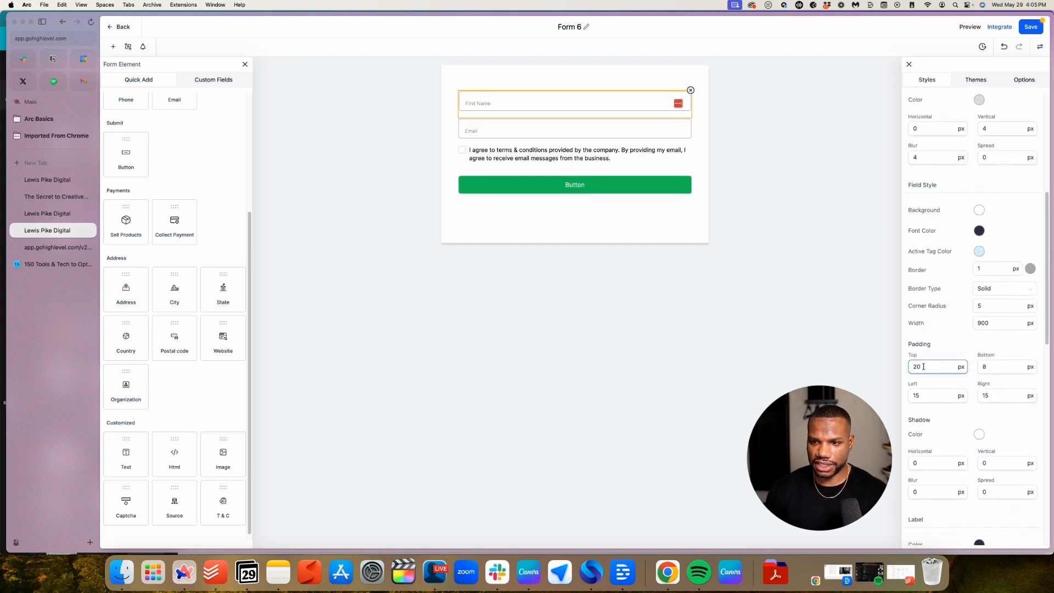
{"action": "double_click", "coordinate": [988, 367]}
{"action": "type", "text": "20"}
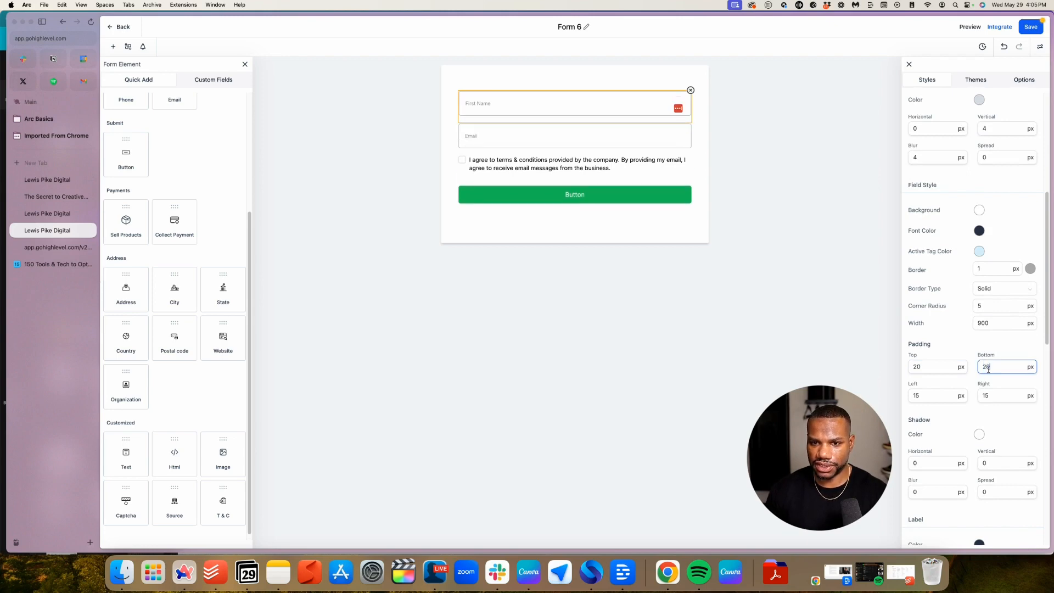
{"action": "left_click", "coordinate": [569, 135]}
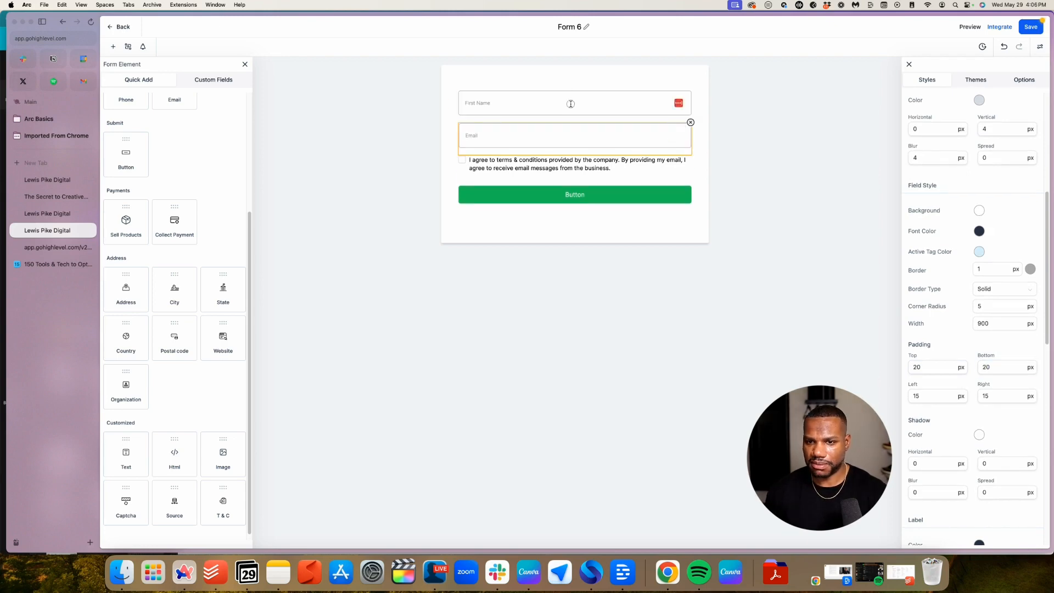
{"action": "left_click", "coordinate": [570, 104]}
Set the placeholder text size to 14 and its font to Poppins
{"action": "scroll", "coordinate": [986, 212], "scroll_direction": "down", "scroll_amount": 1}
{"action": "scroll", "coordinate": [986, 213], "scroll_direction": "down", "scroll_amount": 6}
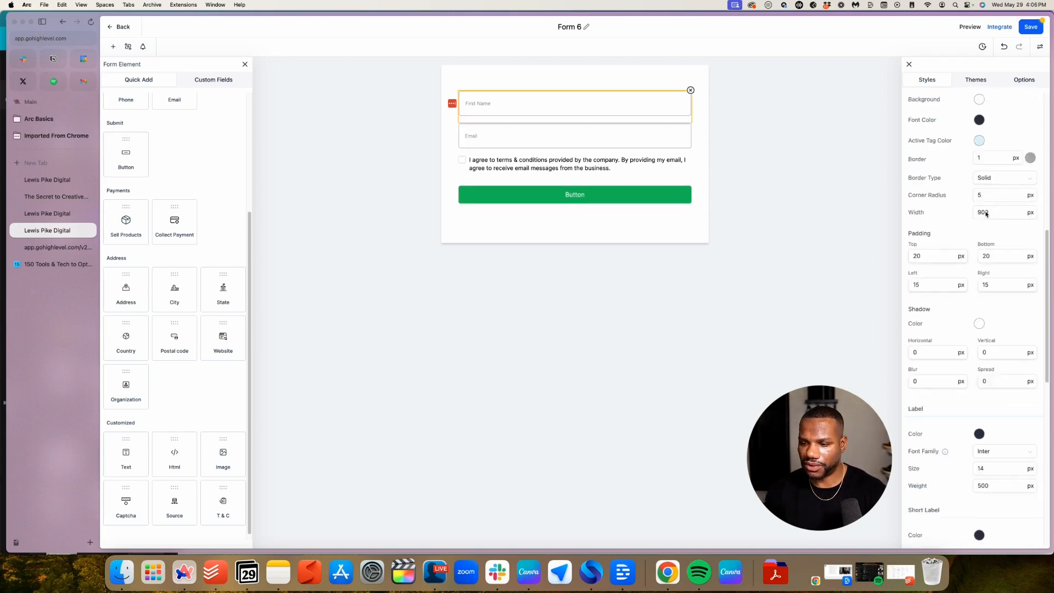
{"action": "scroll", "coordinate": [987, 210], "scroll_direction": "down", "scroll_amount": 4}
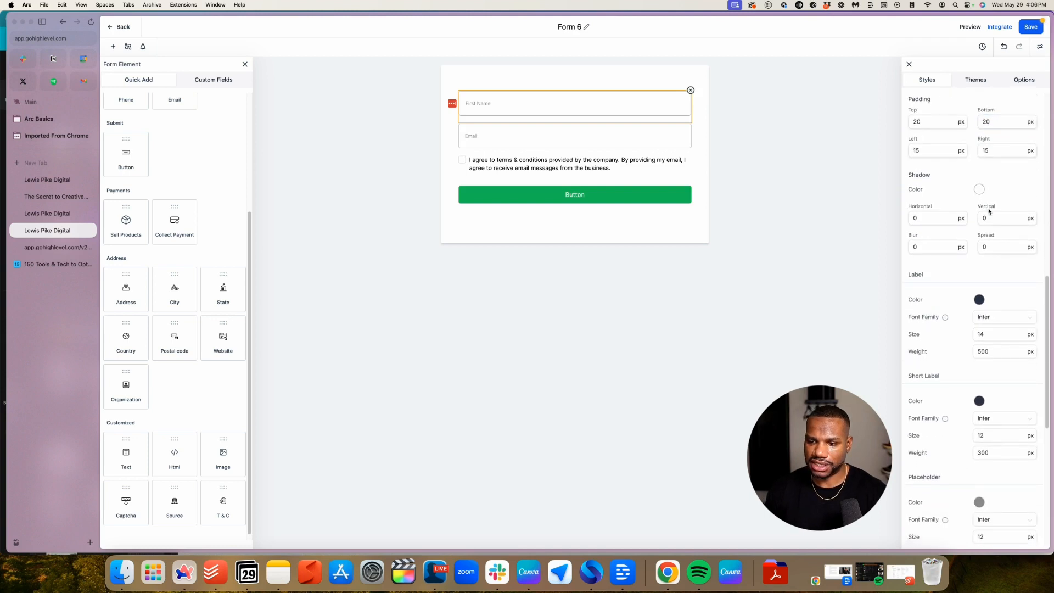
{"action": "scroll", "coordinate": [989, 209], "scroll_direction": "down", "scroll_amount": 2}
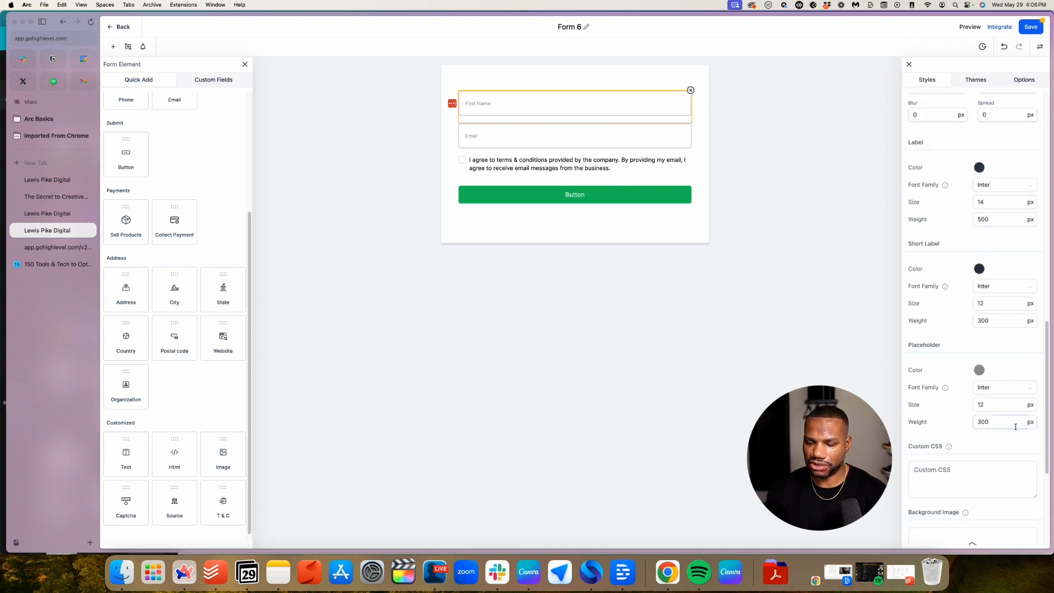
{"action": "double_click", "coordinate": [993, 406]}
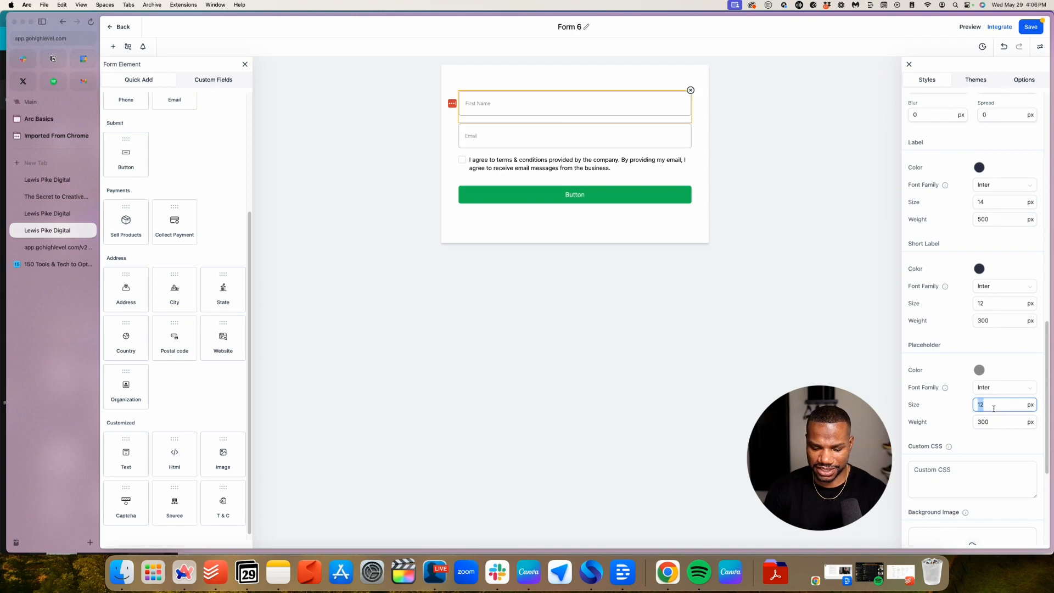
{"action": "type", "text": "1"}
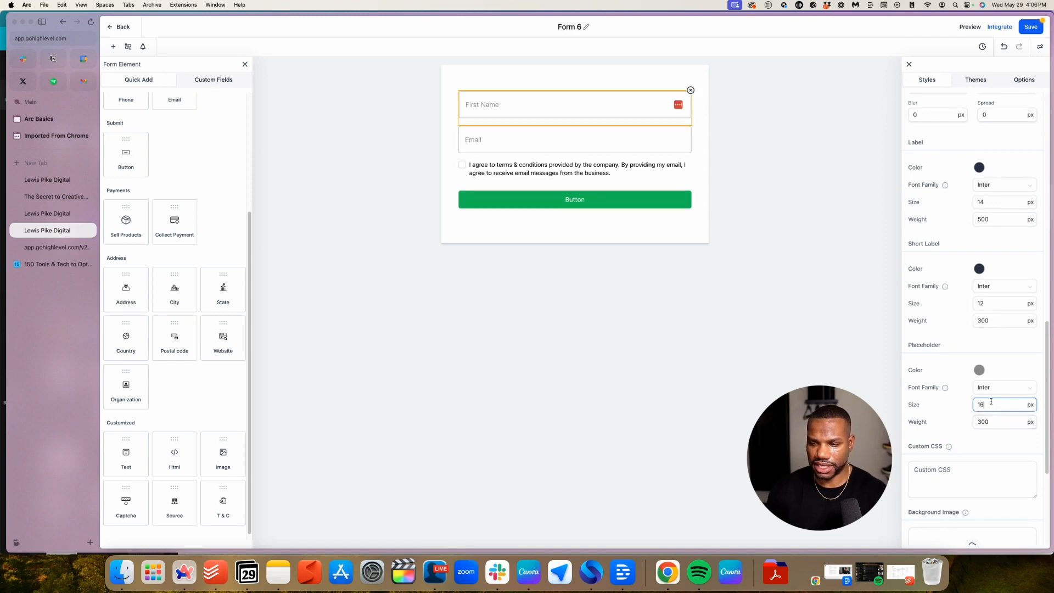
{"action": "type", "text": "4"}
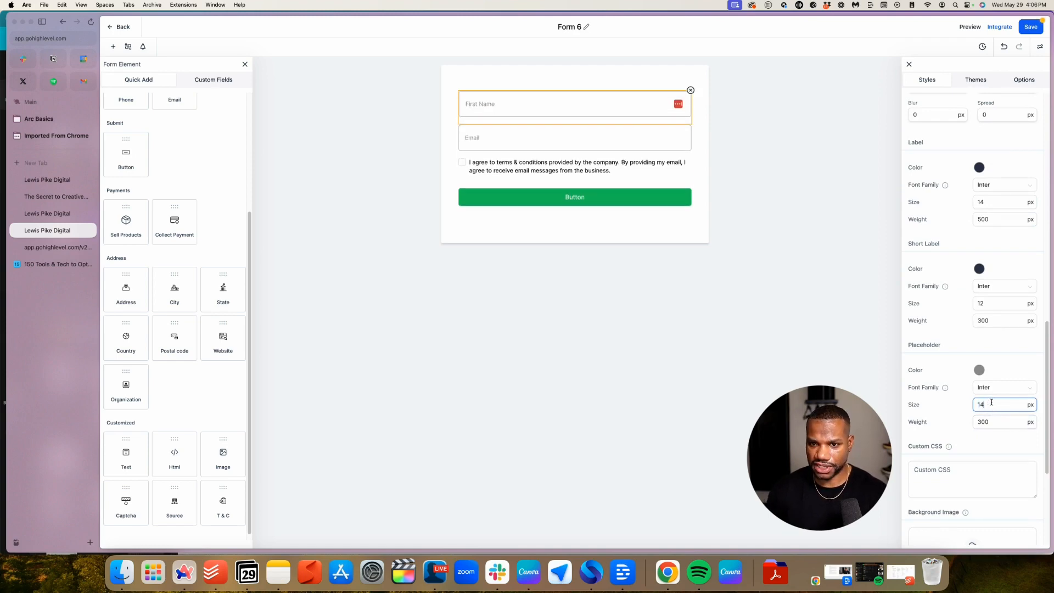
{"action": "scroll", "coordinate": [1014, 409], "scroll_direction": "up", "scroll_amount": 1}
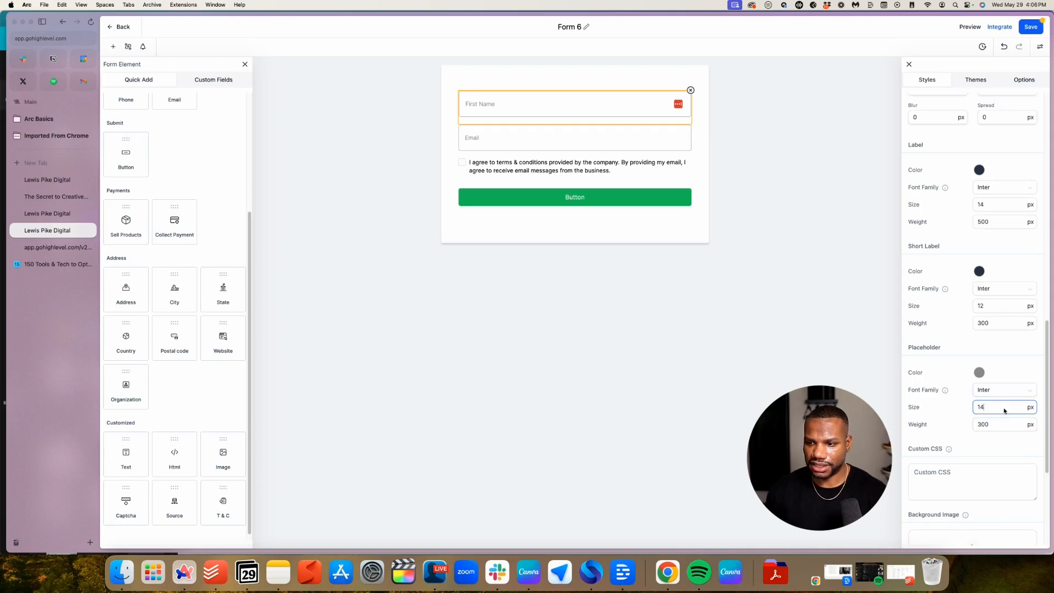
{"action": "scroll", "coordinate": [1002, 395], "scroll_direction": "down", "scroll_amount": 3}
{"action": "left_click", "coordinate": [1006, 302]}
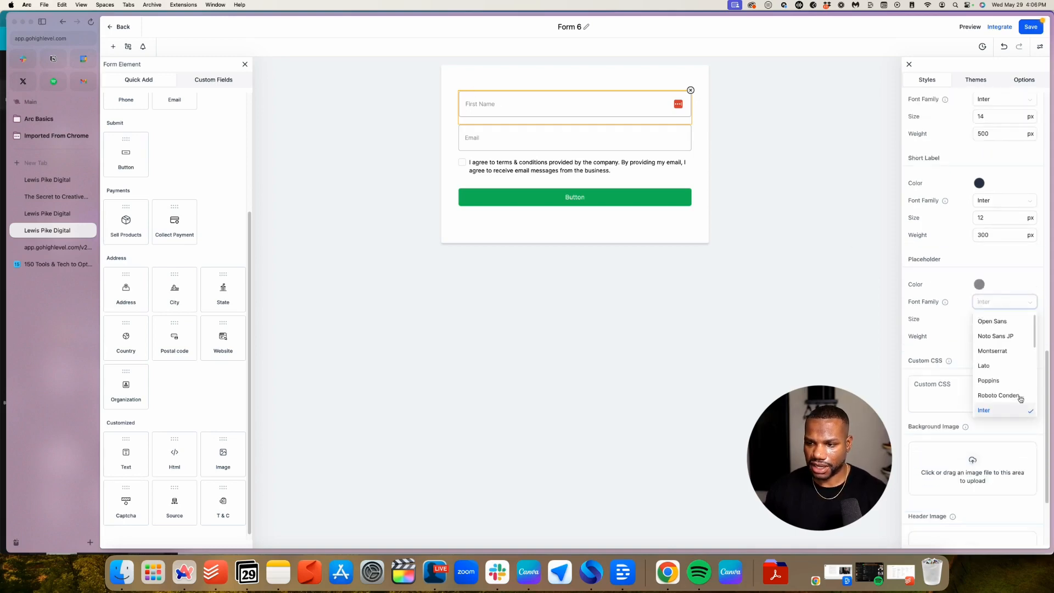
{"action": "left_click", "coordinate": [990, 380]}
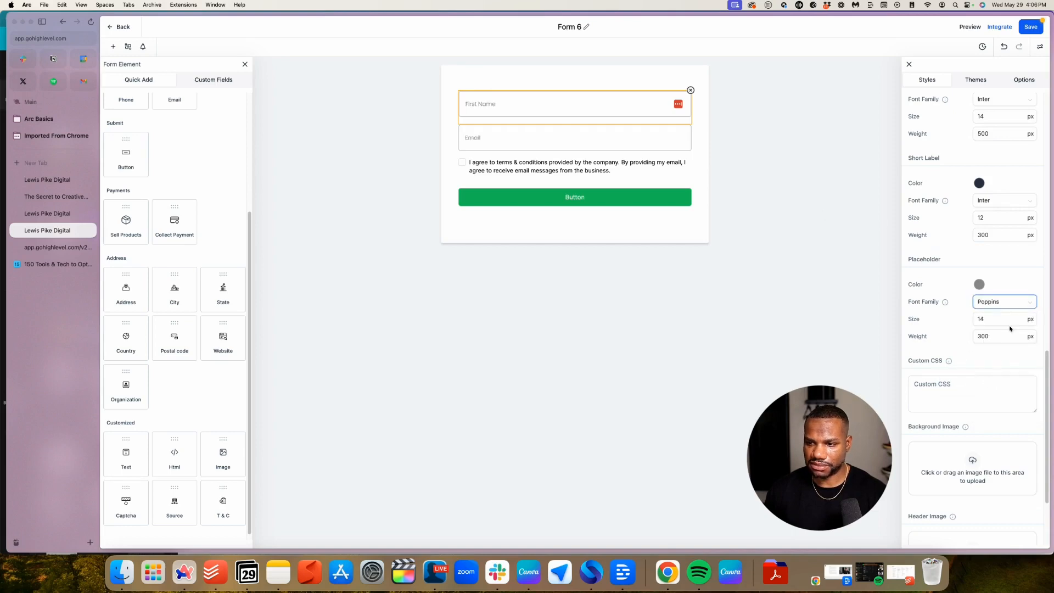
{"action": "left_click", "coordinate": [982, 337]}
{"action": "double_click", "coordinate": [983, 337]}
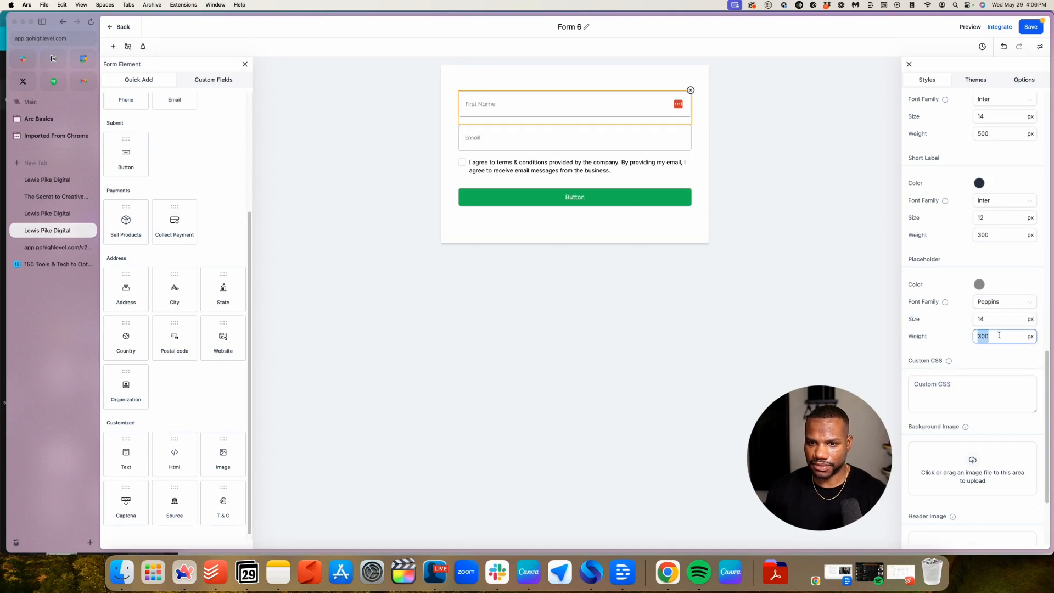
Change the fields' top and bottom padding to 15
{"action": "scroll", "coordinate": [982, 339], "scroll_direction": "up", "scroll_amount": 5}
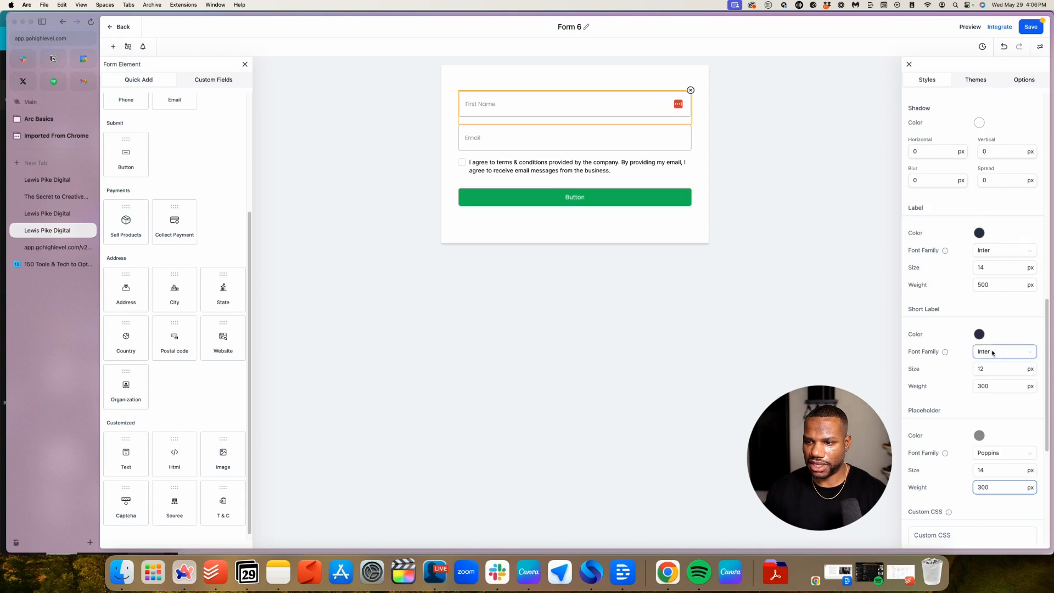
{"action": "scroll", "coordinate": [999, 344], "scroll_direction": "up", "scroll_amount": 2}
{"action": "left_click", "coordinate": [927, 201]}
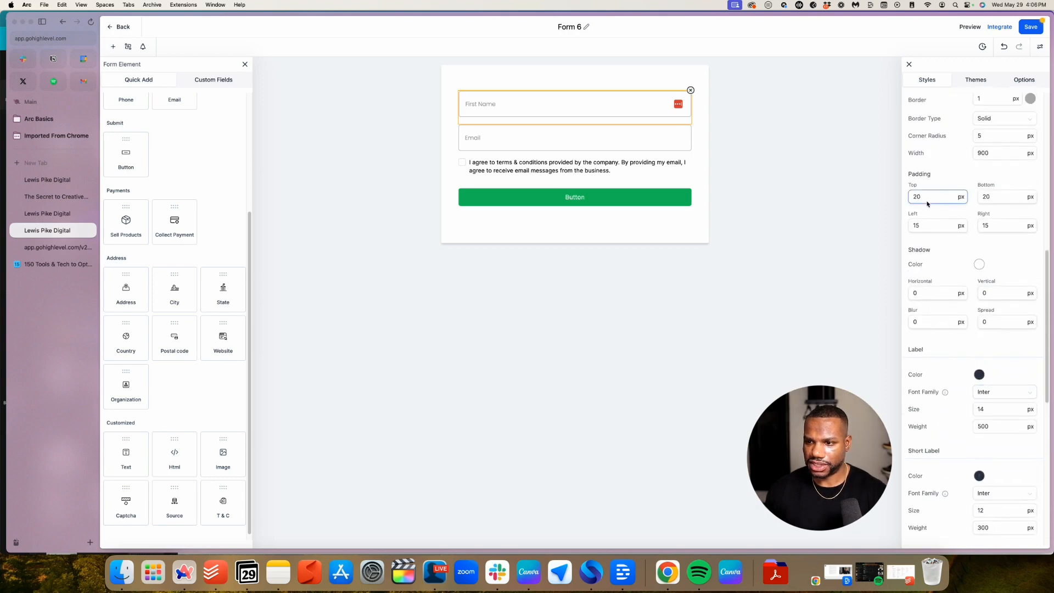
{"action": "double_click", "coordinate": [927, 201]}
{"action": "type", "text": "1"}
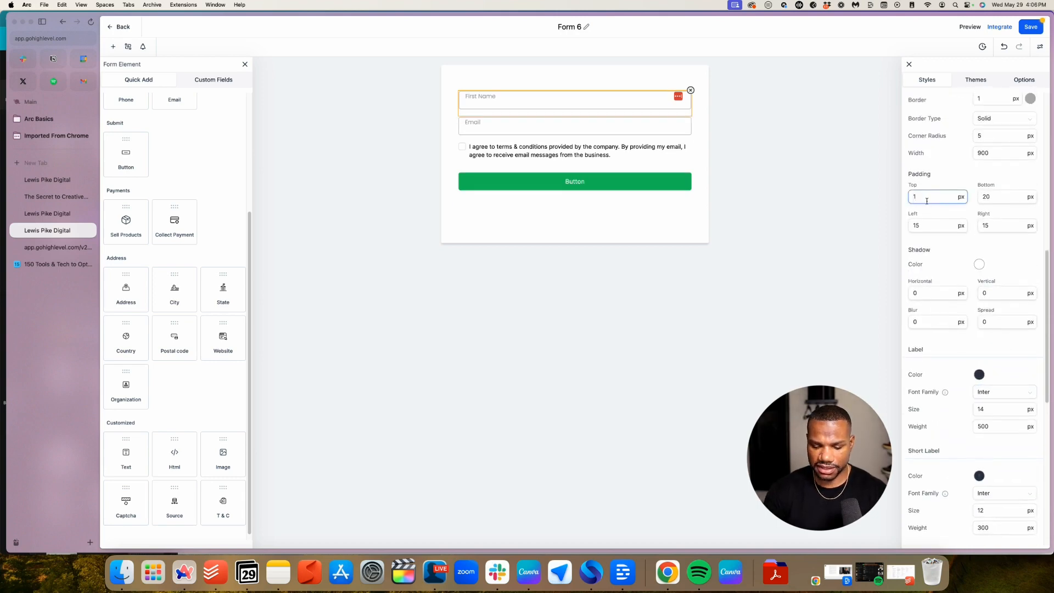
{"action": "type", "text": "5"}
{"action": "left_click", "coordinate": [992, 199]}
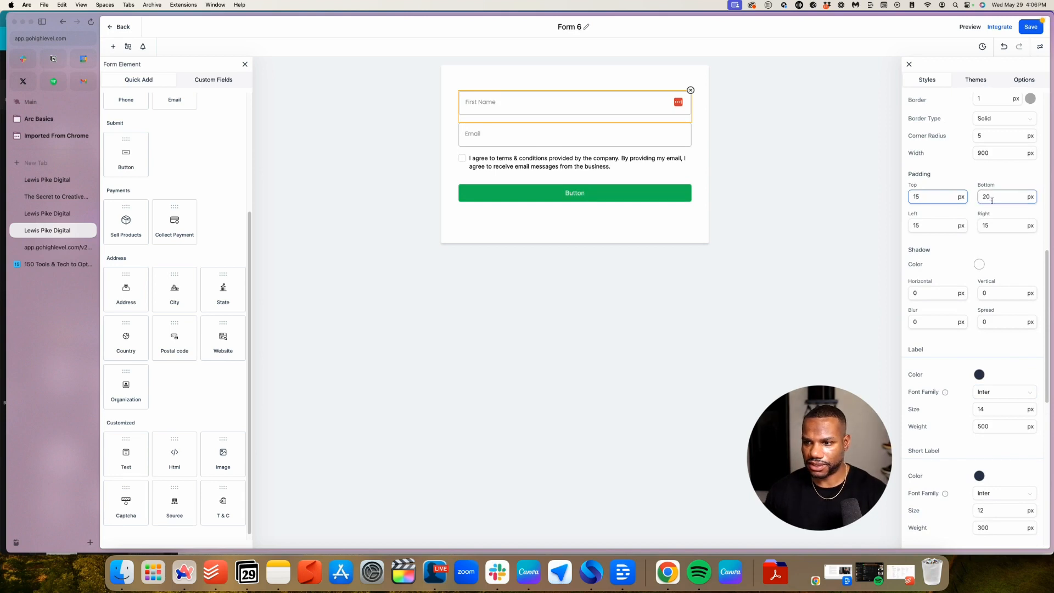
{"action": "double_click", "coordinate": [992, 198]}
{"action": "type", "text": "15"}
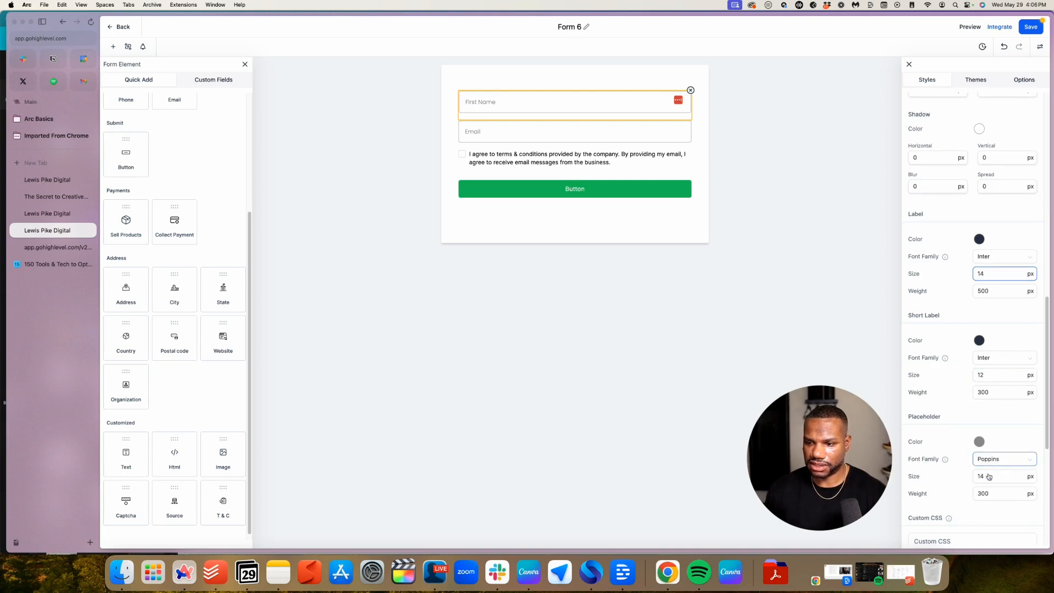
Change the placeholder size to 16 and preview the updated form
{"action": "left_click", "coordinate": [988, 477]}
{"action": "key", "text": "BackSpace"}
{"action": "type", "text": "6"}
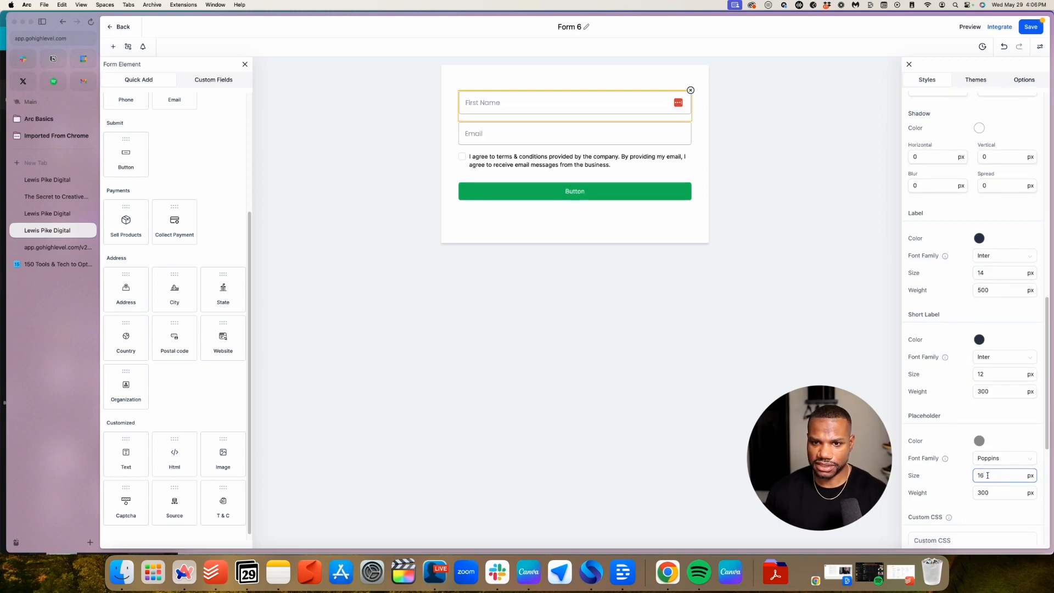
{"action": "left_click", "coordinate": [600, 323]}
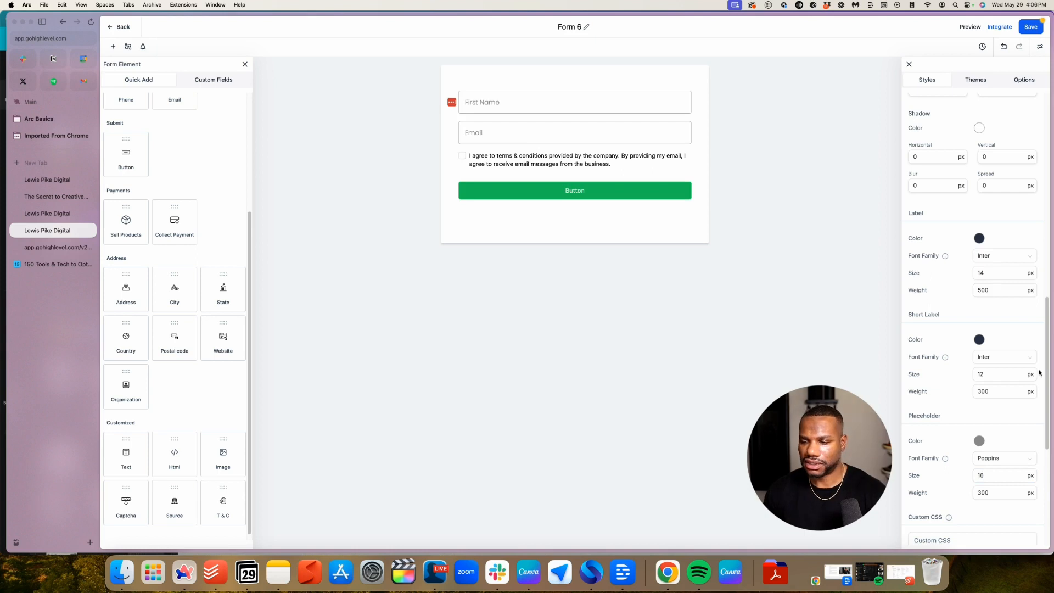
{"action": "scroll", "coordinate": [1039, 372], "scroll_direction": "down", "scroll_amount": 3}
Delete the terms-and-conditions checkbox sitting below the Email field
{"action": "left_click", "coordinate": [979, 381]}
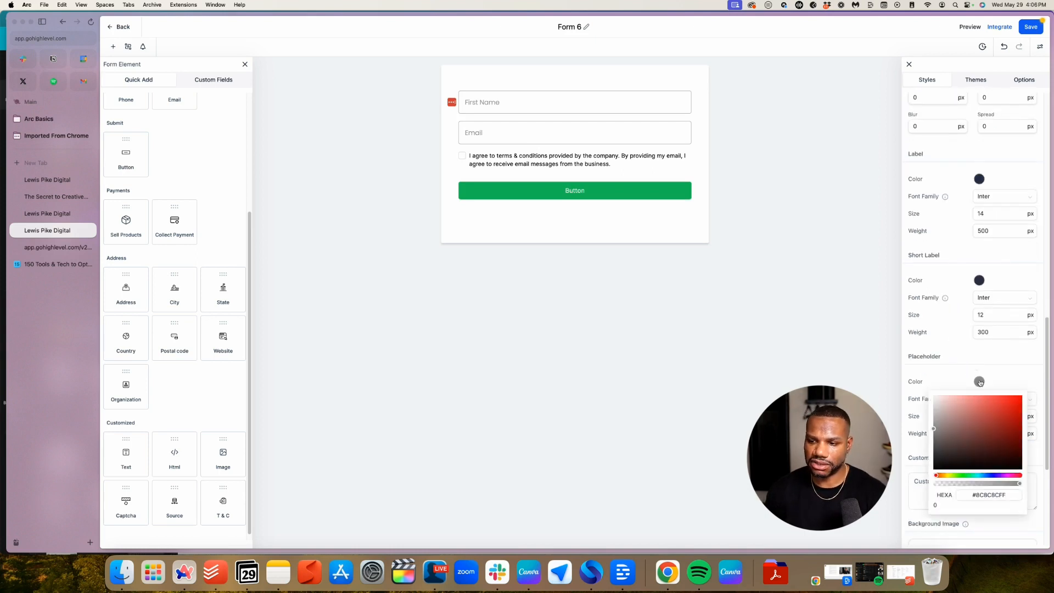
{"action": "left_click", "coordinate": [520, 136]}
{"action": "left_click", "coordinate": [509, 159]}
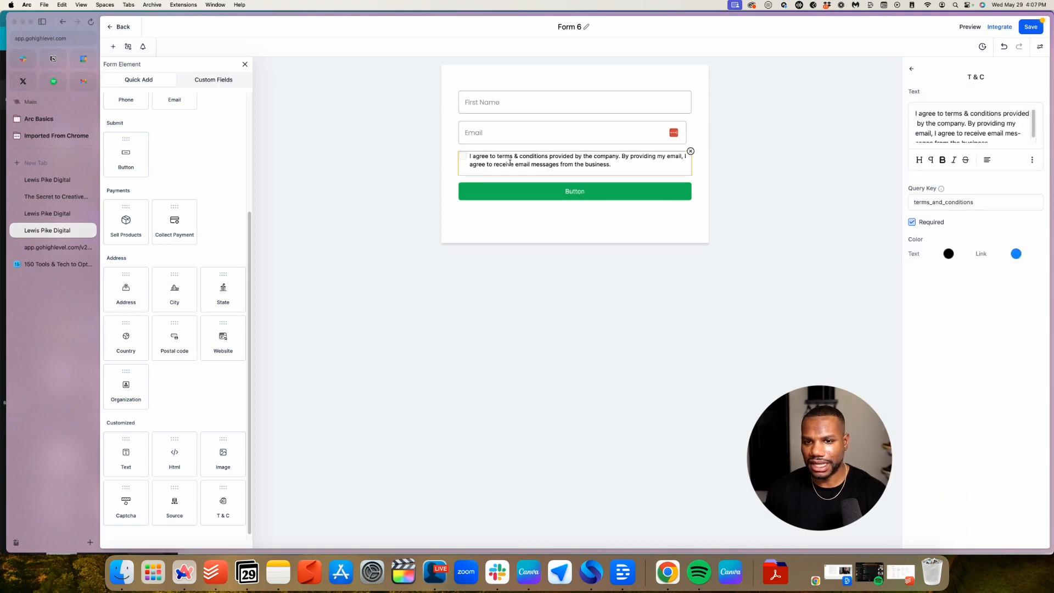
{"action": "left_click", "coordinate": [616, 232]}
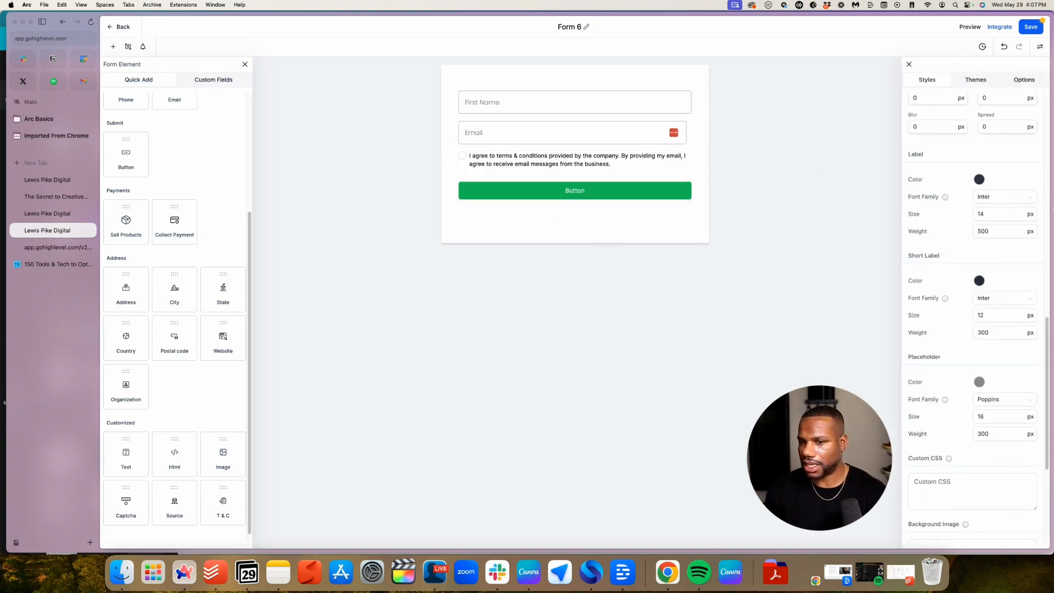
{"action": "left_click", "coordinate": [686, 161]}
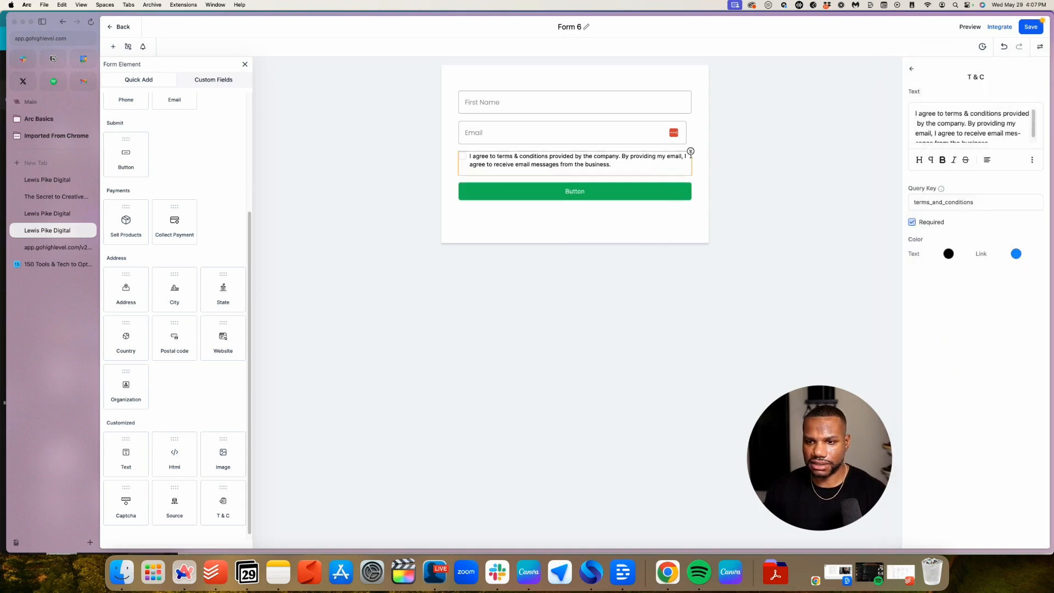
{"action": "left_click", "coordinate": [690, 151]}
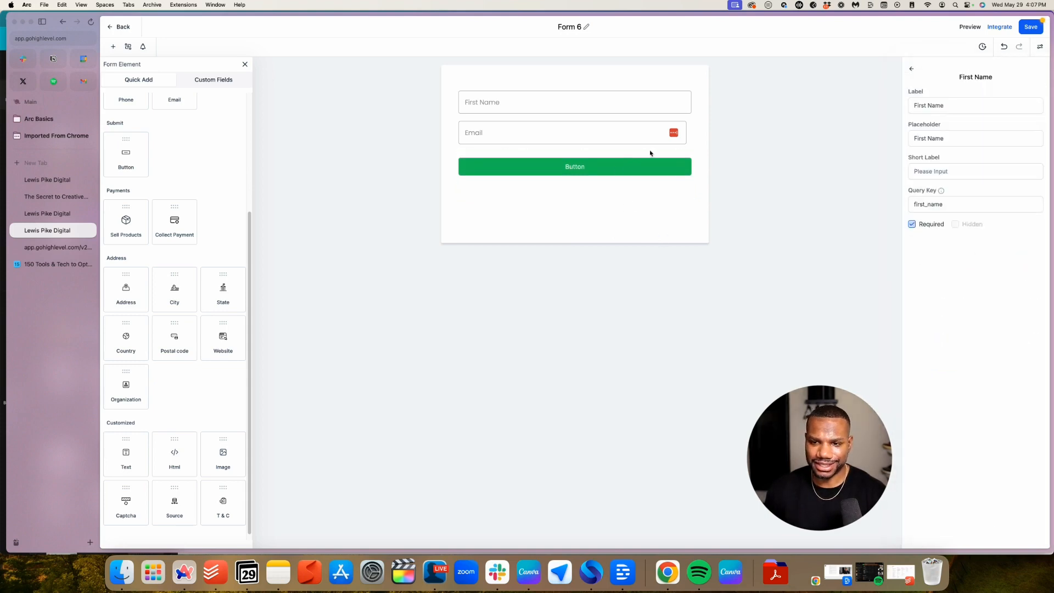
Change the submit button's label to 'GET ACCESS NOW'
{"action": "left_click", "coordinate": [578, 184]}
{"action": "left_click", "coordinate": [618, 170]}
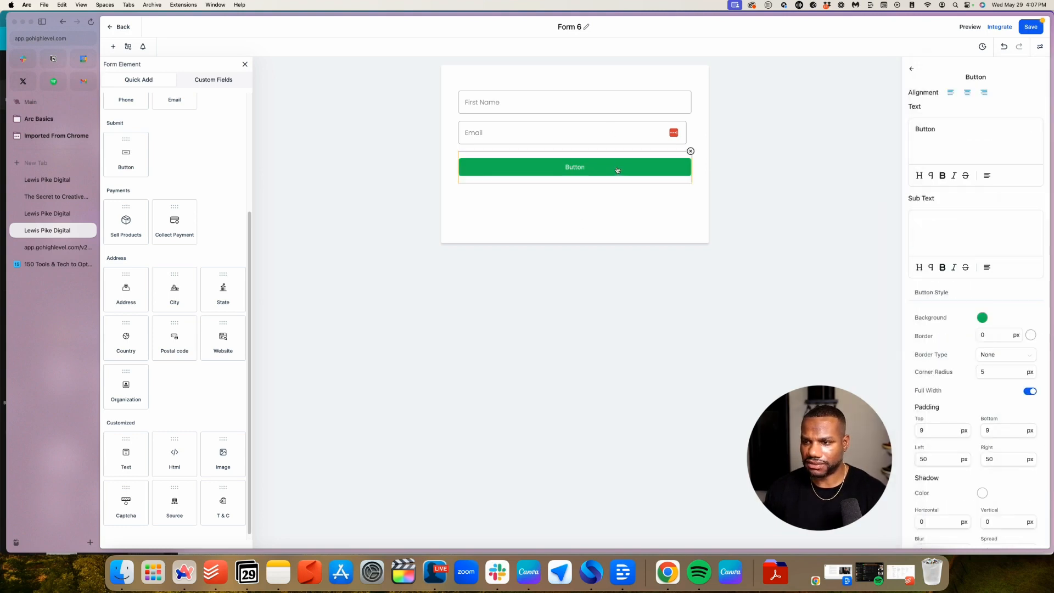
{"action": "scroll", "coordinate": [1016, 219], "scroll_direction": "down", "scroll_amount": 2}
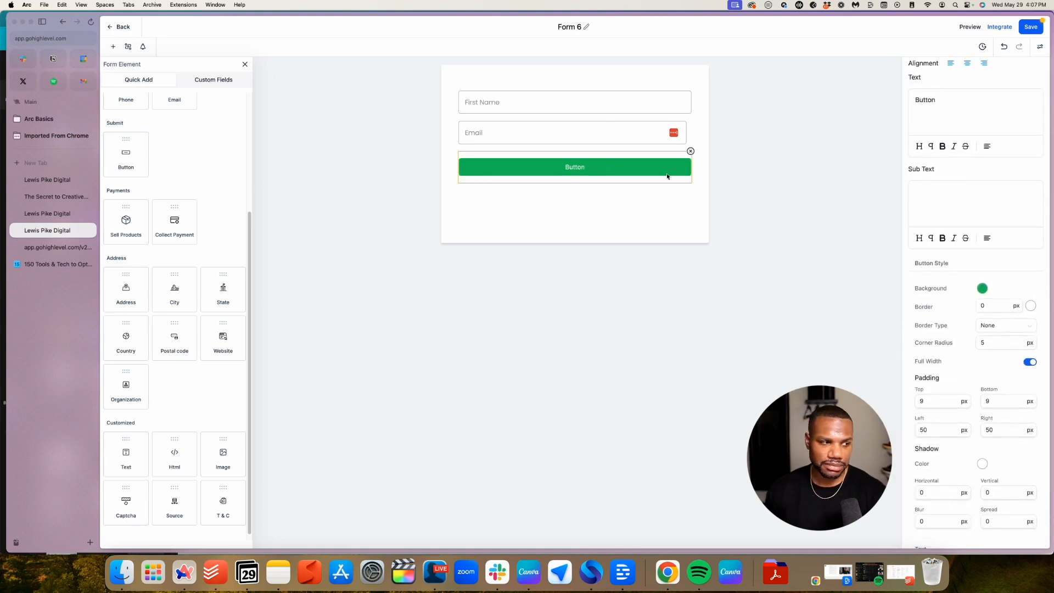
{"action": "double_click", "coordinate": [938, 110]}
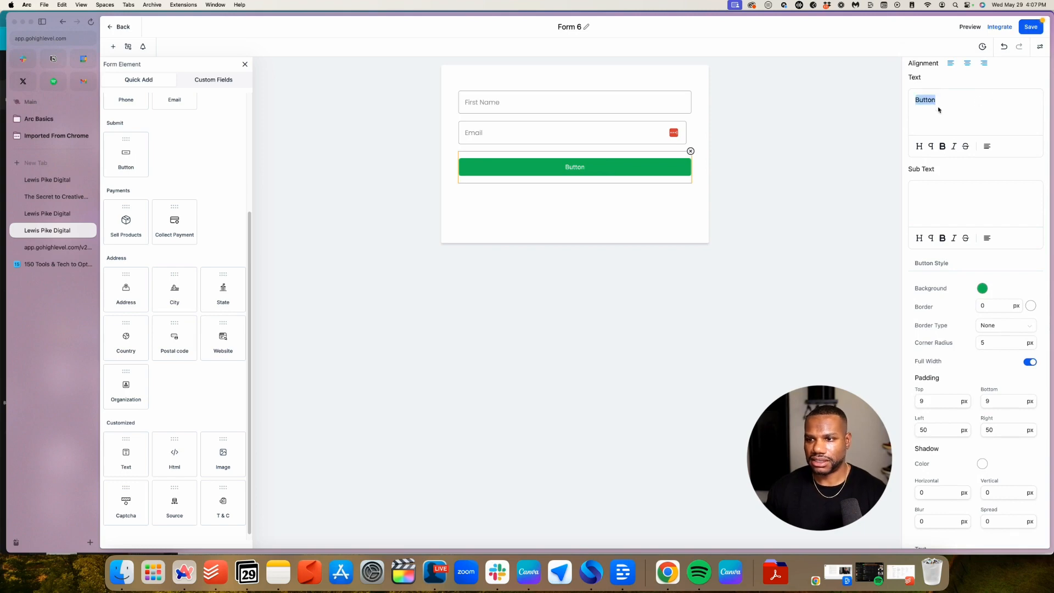
{"action": "type", "text": "GET AC"}
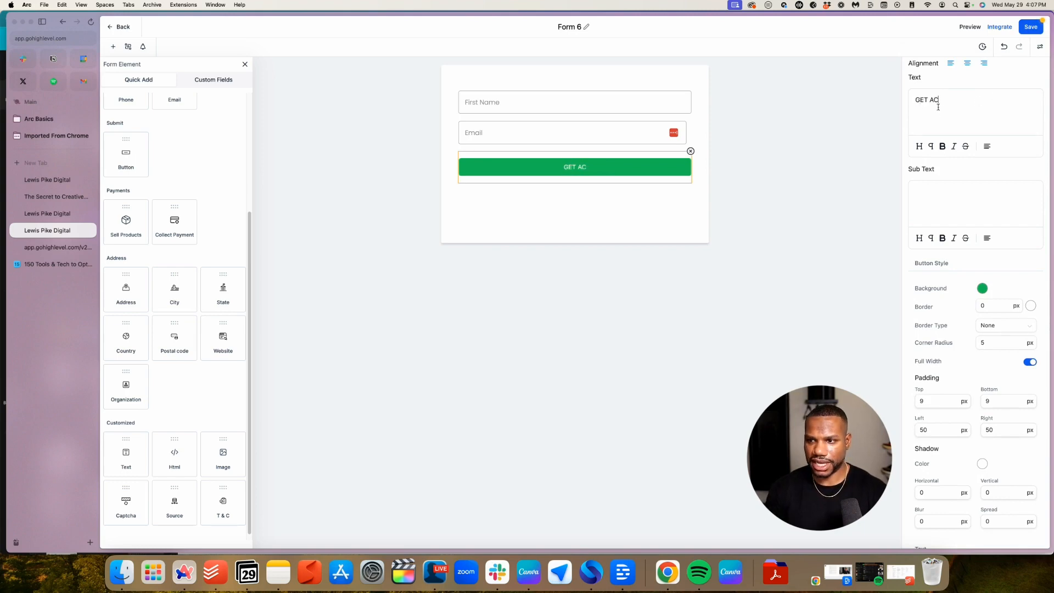
{"action": "type", "text": "CESS NOW"}
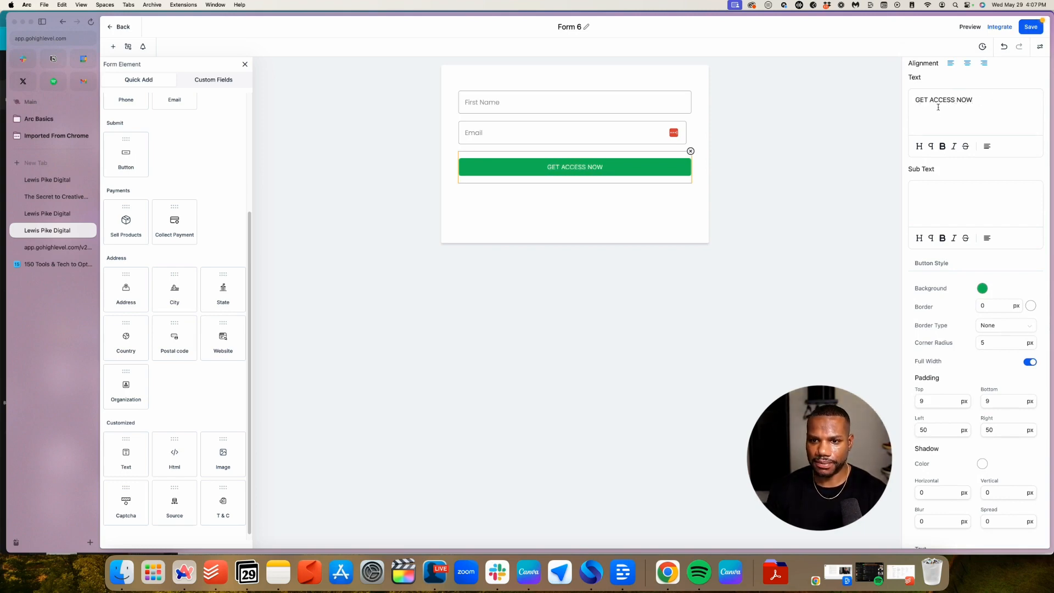
Give the button a red background, hex #BF212C
{"action": "left_click", "coordinate": [982, 288]}
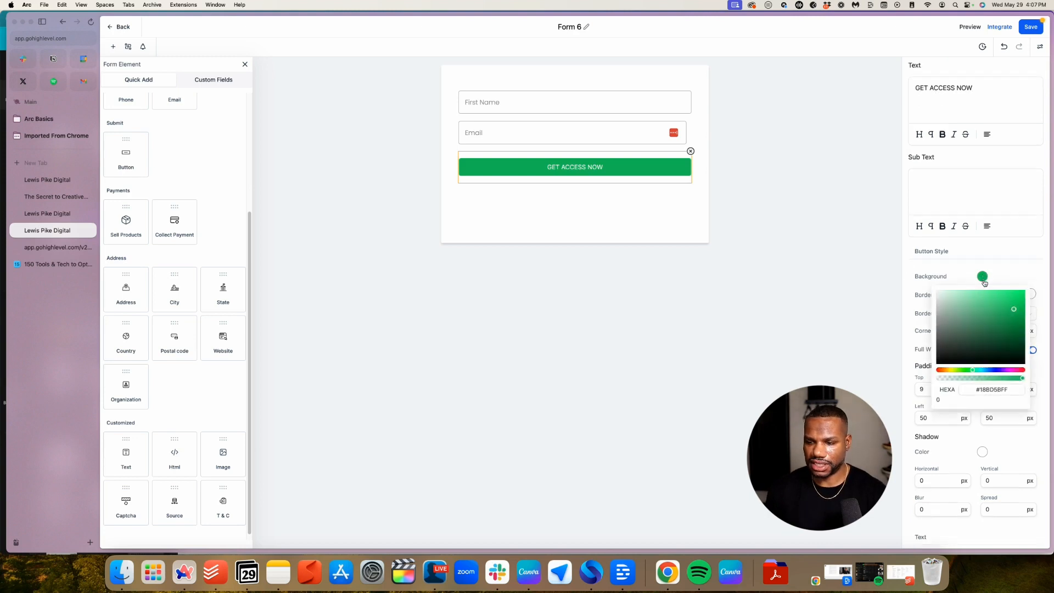
{"action": "left_click", "coordinate": [988, 273]}
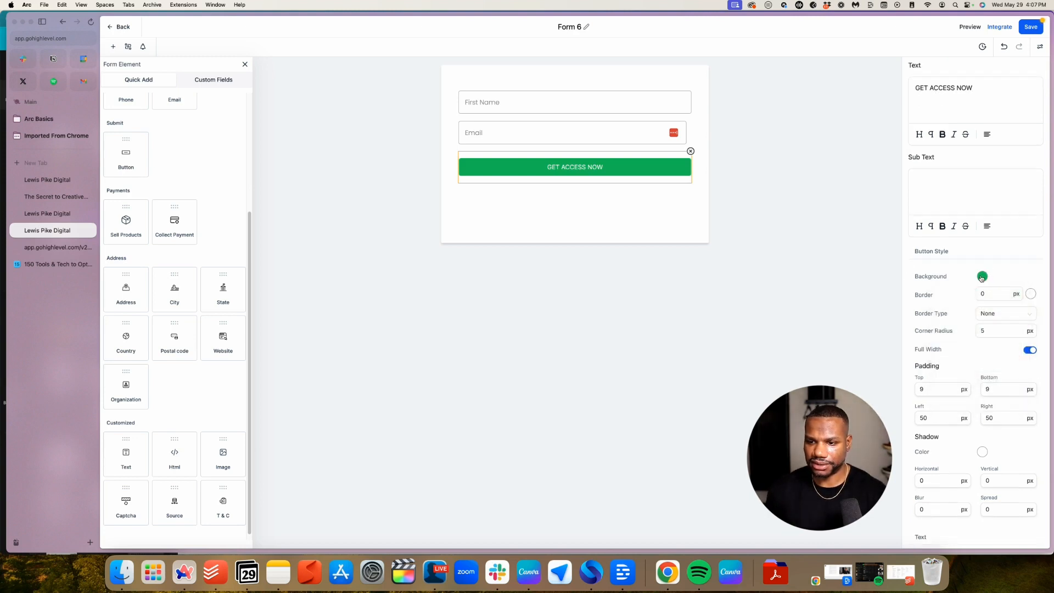
{"action": "triple_click", "coordinate": [1006, 391]}
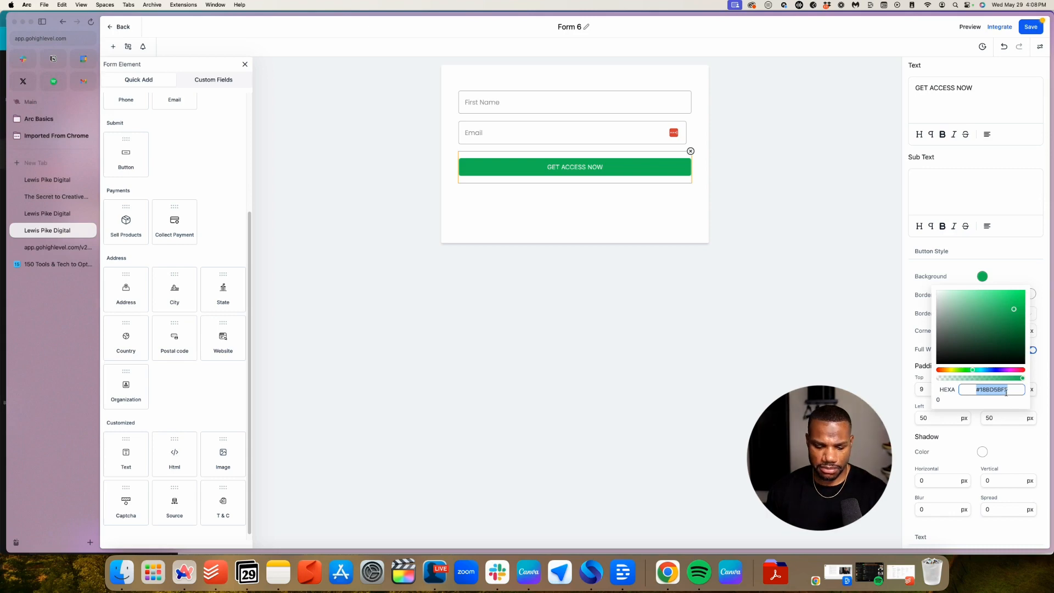
{"action": "type", "text": "#BF212C"}
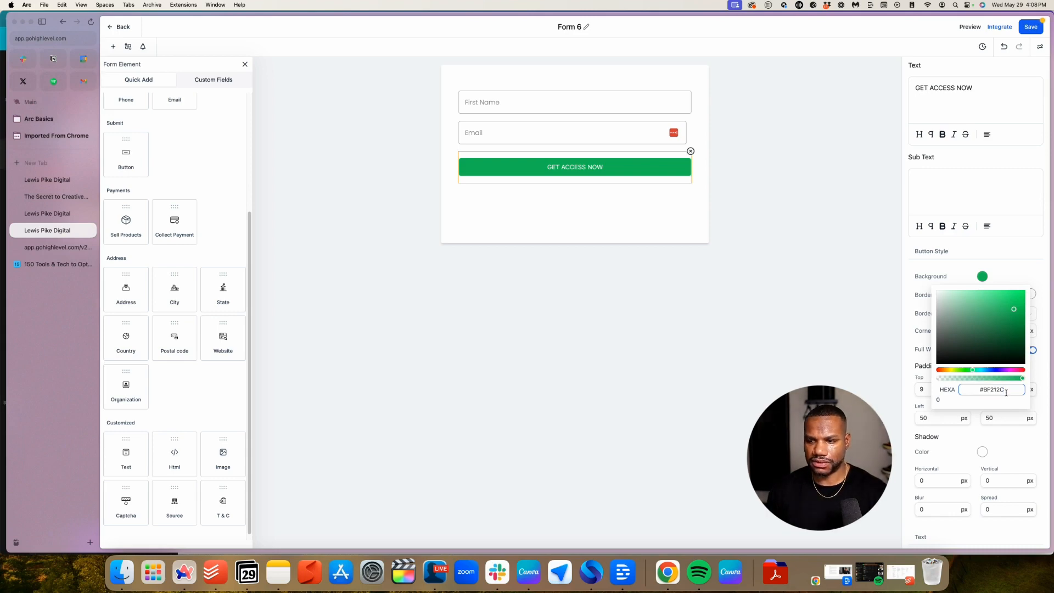
{"action": "key", "text": "Return"}
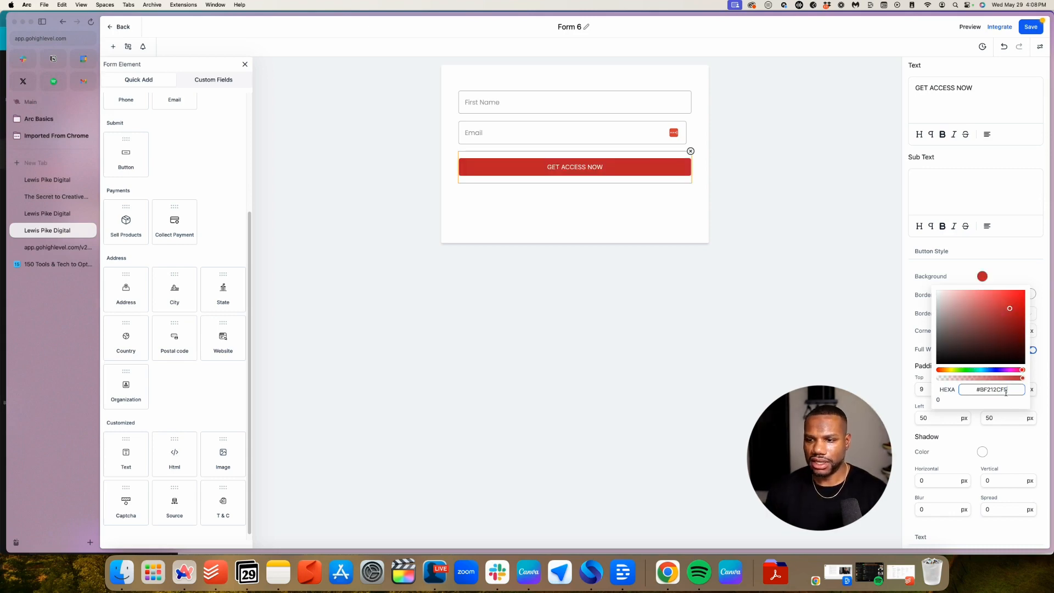
{"action": "left_click", "coordinate": [954, 277]}
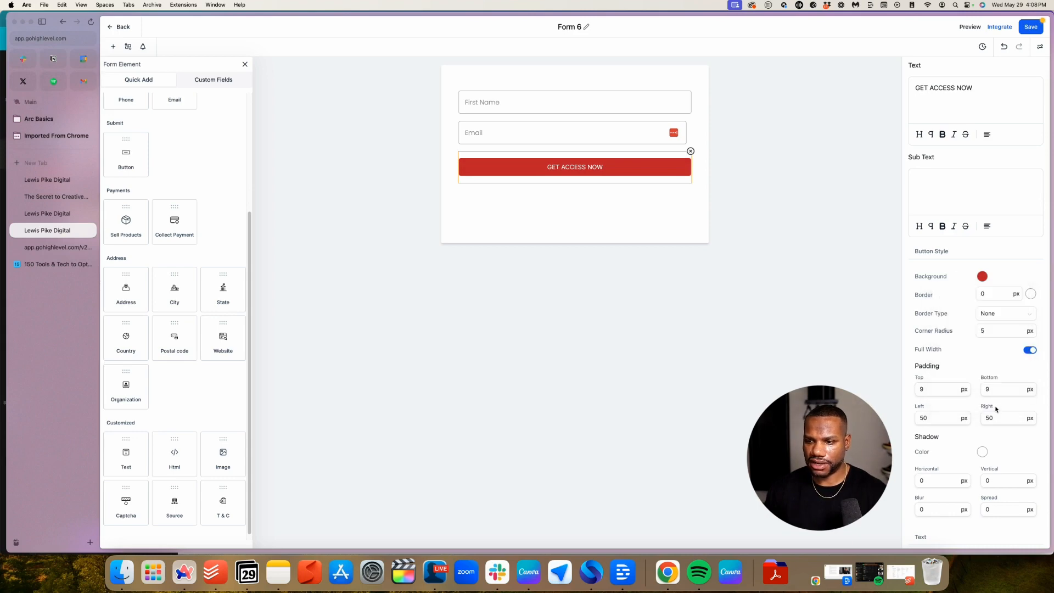
Set the button's top and bottom padding to 20
{"action": "scroll", "coordinate": [1011, 310], "scroll_direction": "down", "scroll_amount": 1}
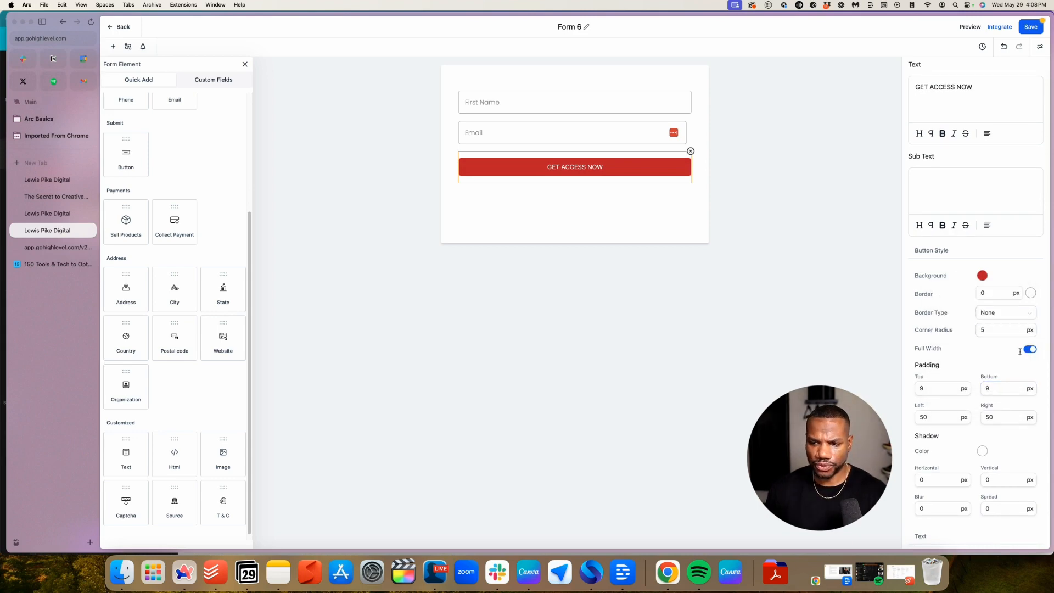
{"action": "scroll", "coordinate": [1019, 351], "scroll_direction": "down", "scroll_amount": 3}
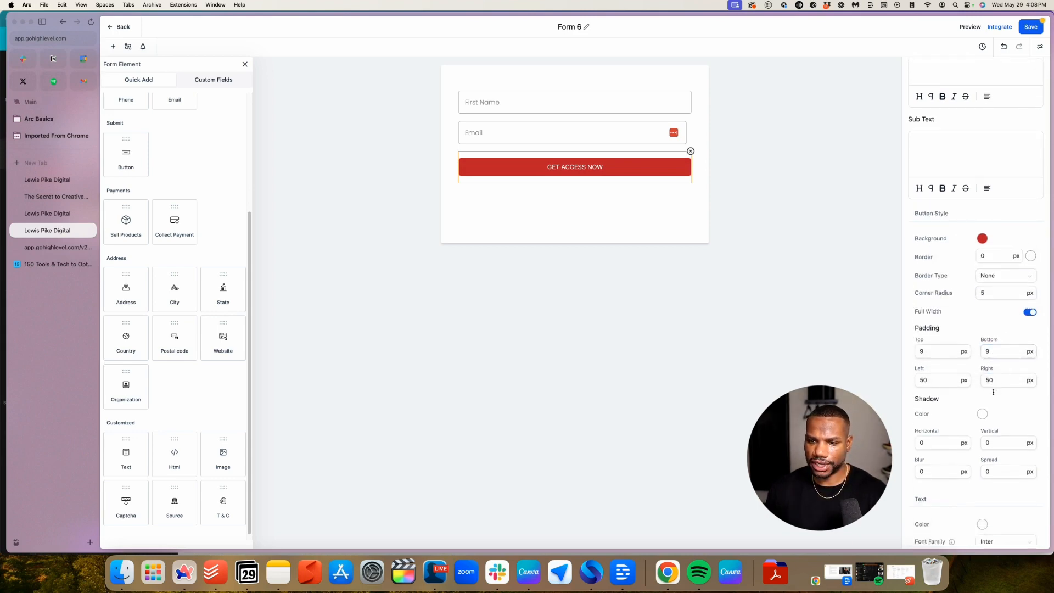
{"action": "double_click", "coordinate": [929, 342]}
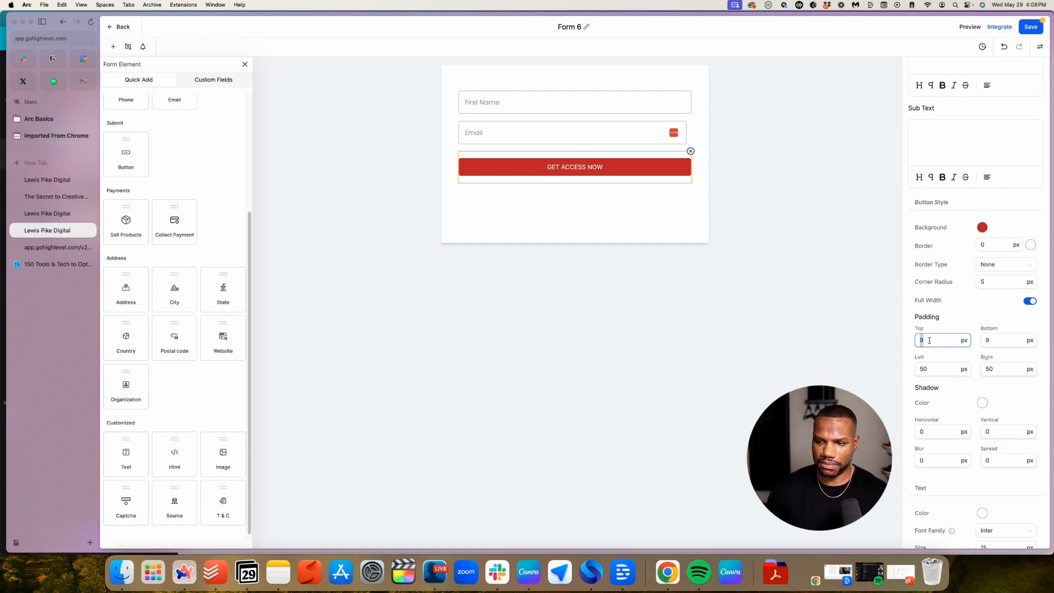
{"action": "type", "text": "20"}
{"action": "double_click", "coordinate": [999, 340]}
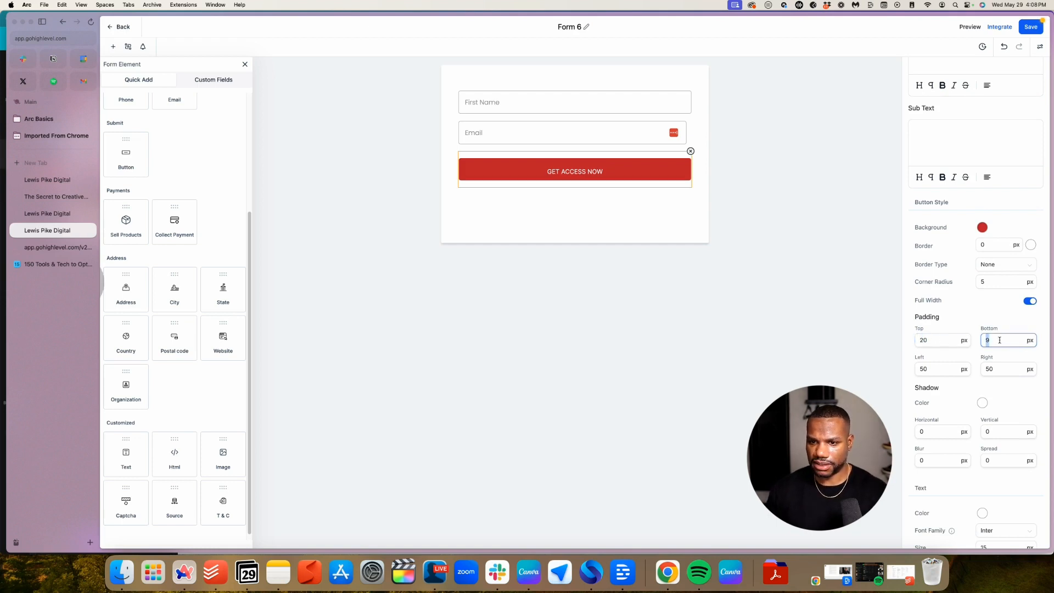
{"action": "type", "text": "20"}
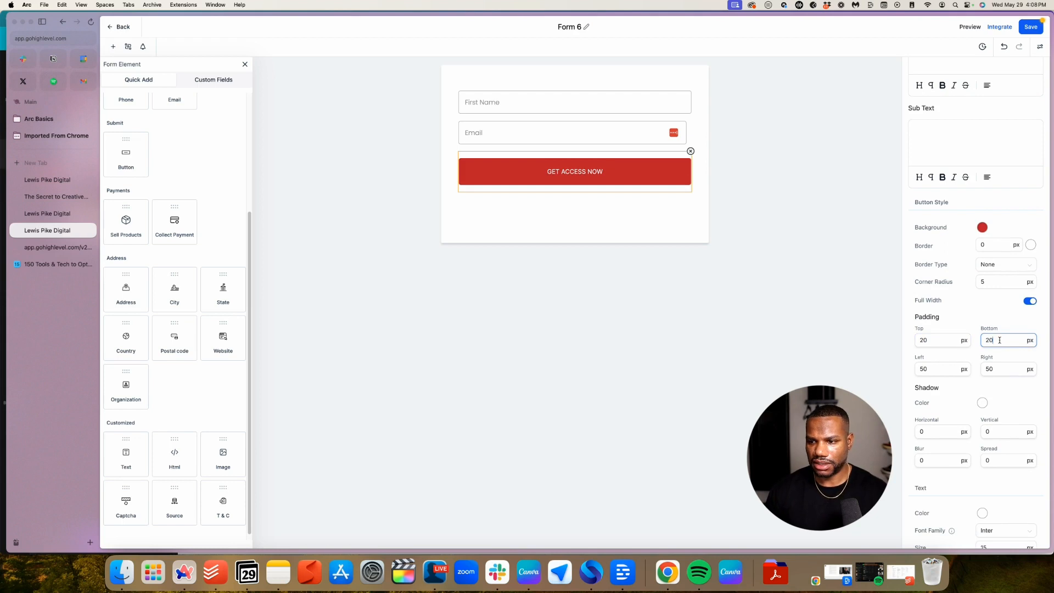
{"action": "double_click", "coordinate": [1000, 340]}
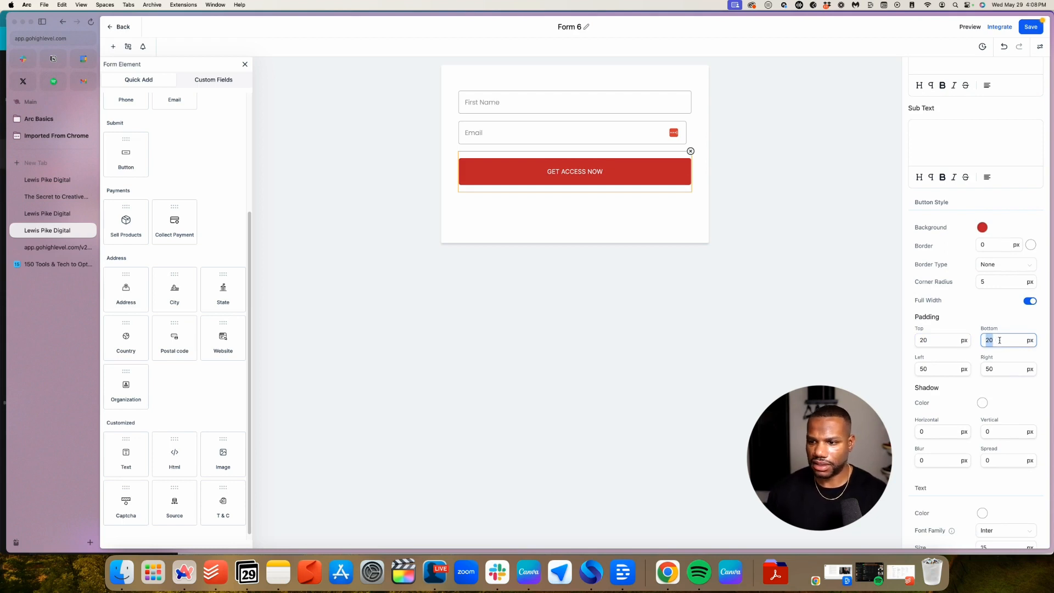
Style the button text in Poppins, size 26, weight 700
{"action": "scroll", "coordinate": [1010, 393], "scroll_direction": "down", "scroll_amount": 5}
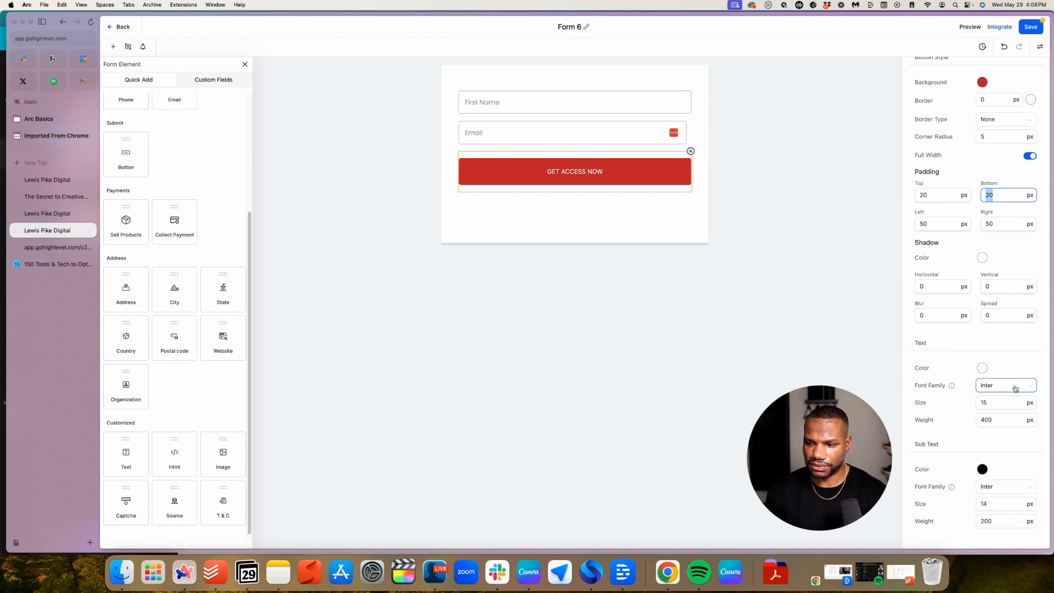
{"action": "left_click", "coordinate": [1015, 388]}
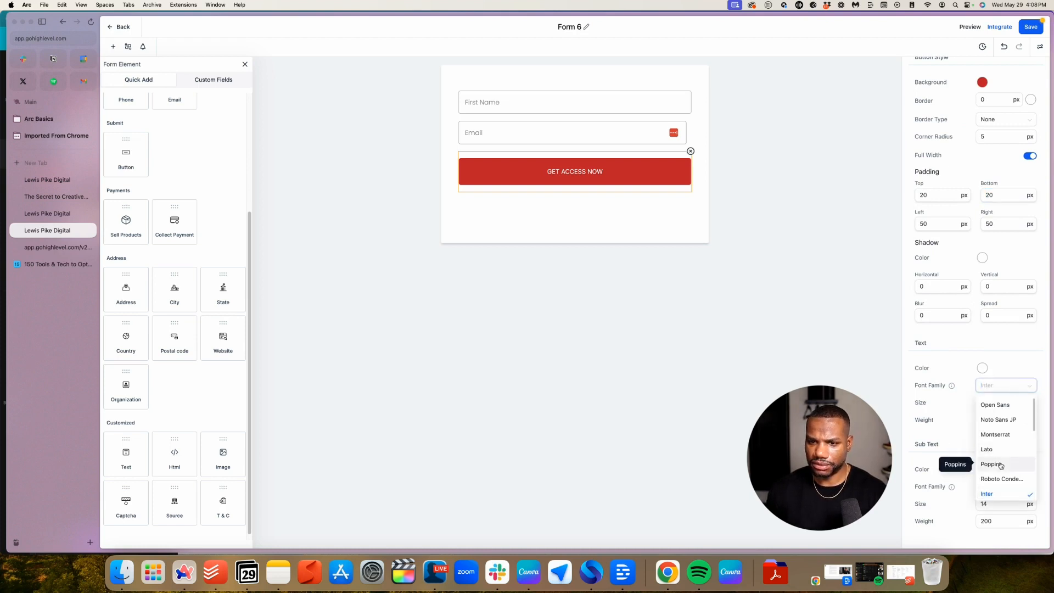
{"action": "left_click", "coordinate": [1000, 466]}
{"action": "double_click", "coordinate": [990, 402]}
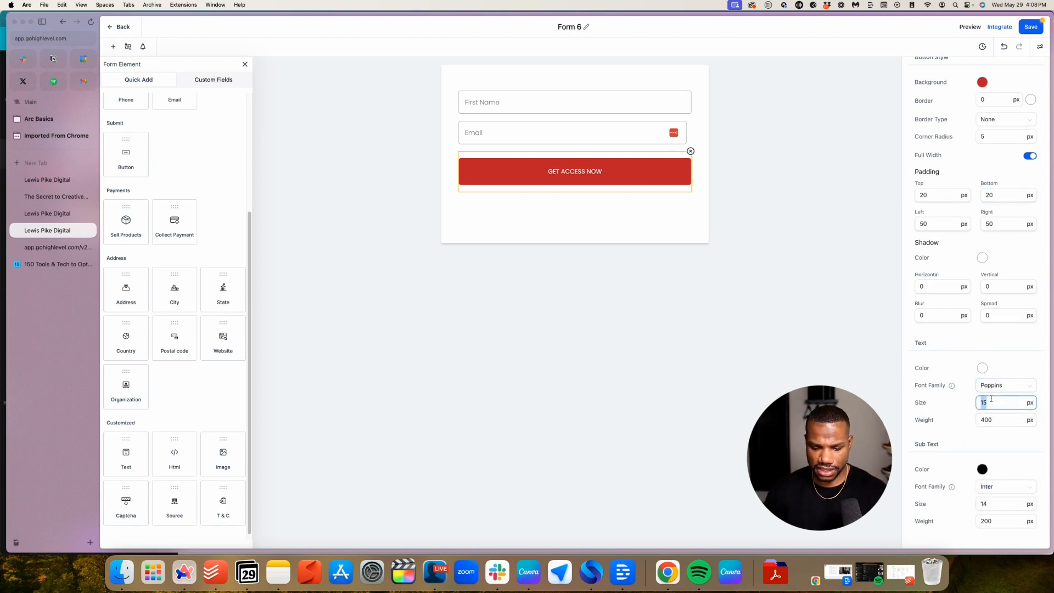
{"action": "type", "text": "22"}
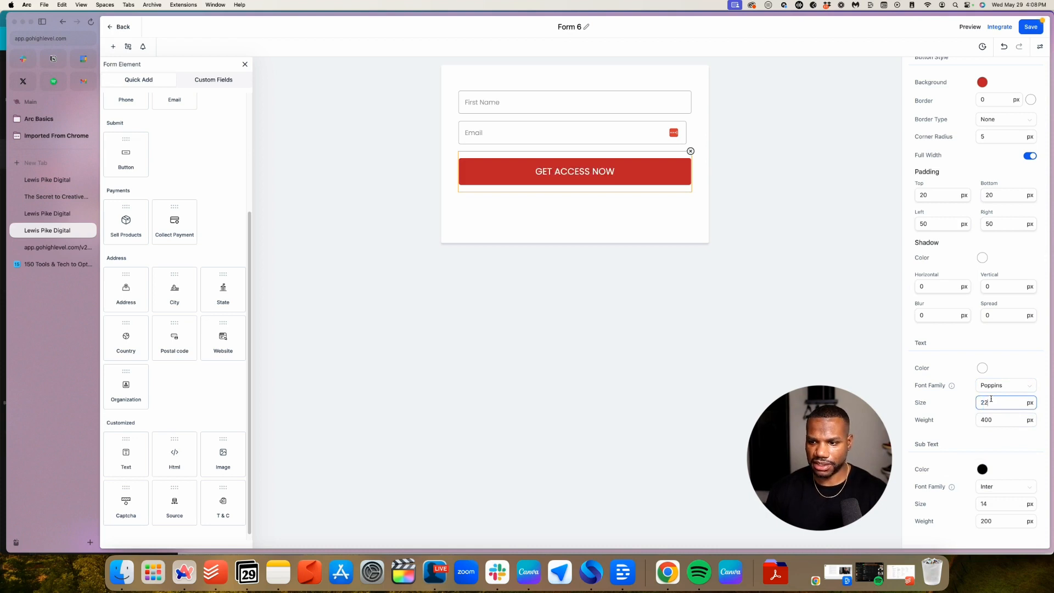
{"action": "double_click", "coordinate": [997, 421]}
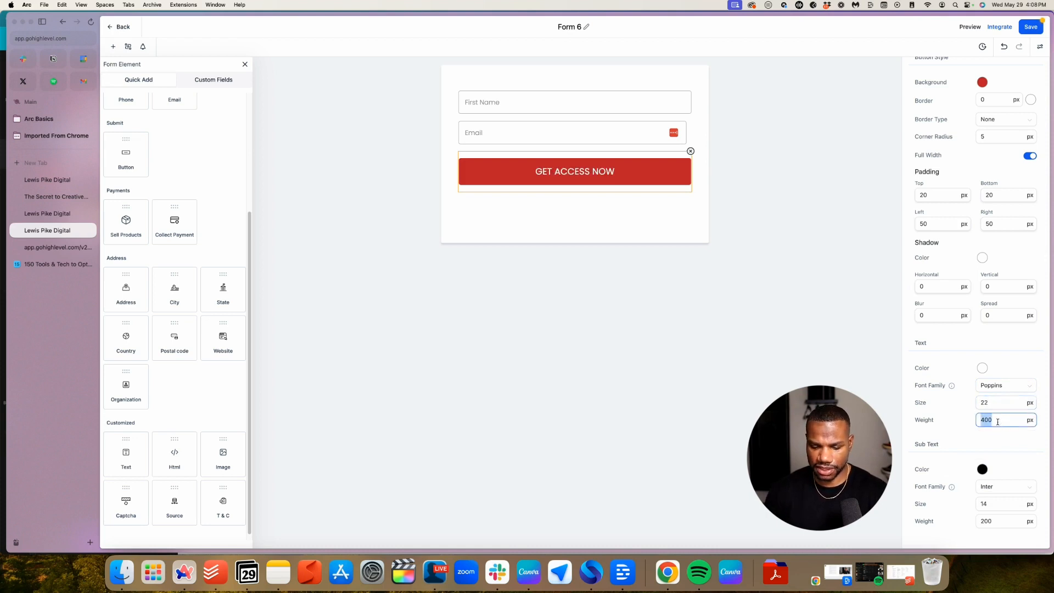
{"action": "type", "text": "700"}
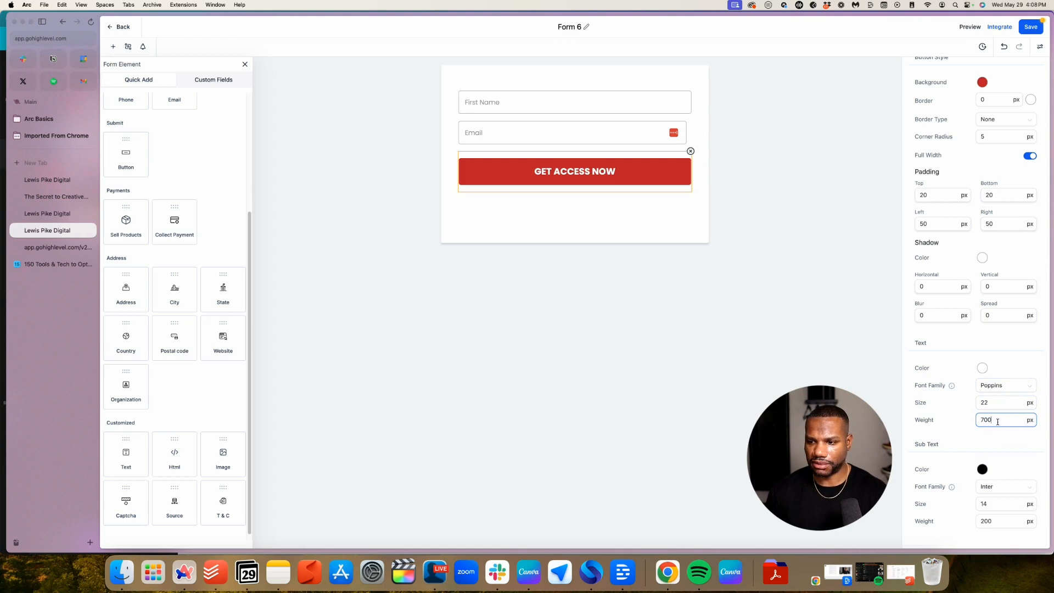
{"action": "left_click", "coordinate": [997, 403]}
{"action": "double_click", "coordinate": [997, 403]}
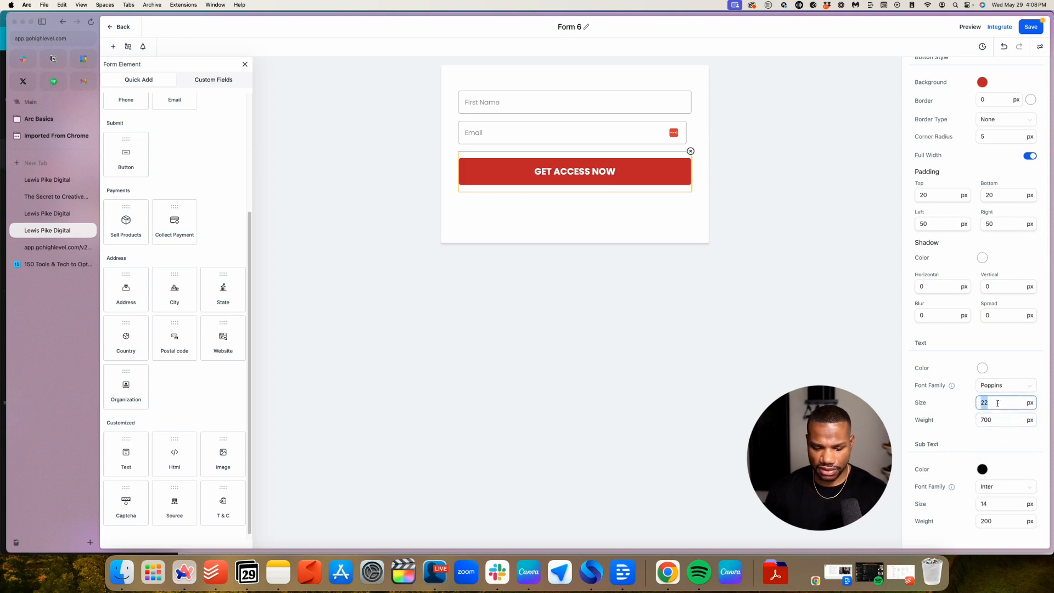
{"action": "type", "text": "26"}
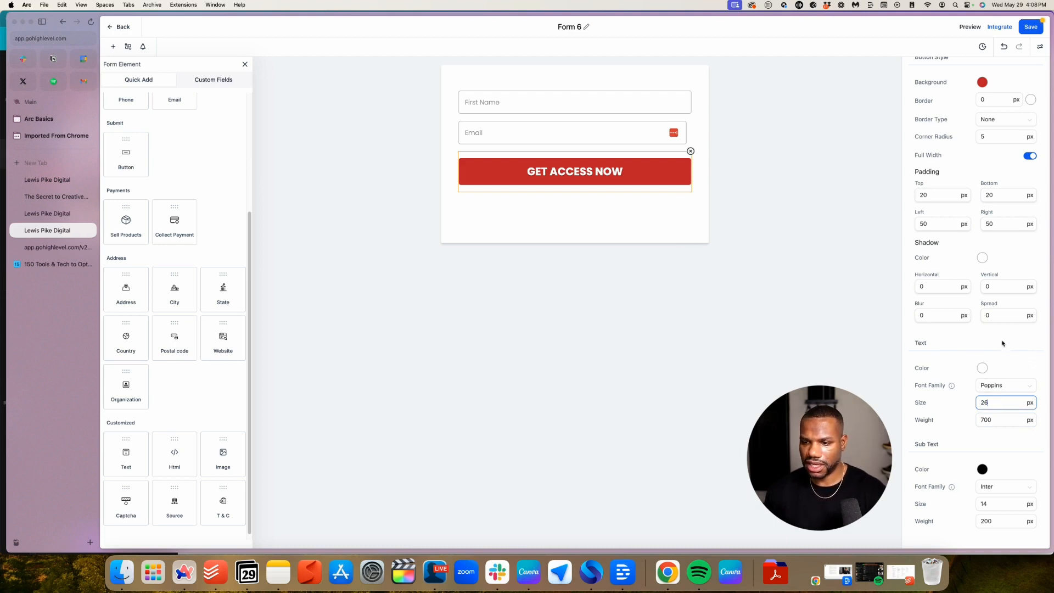
Save the form and close the button settings
{"action": "scroll", "coordinate": [1002, 340], "scroll_direction": "up", "scroll_amount": 5}
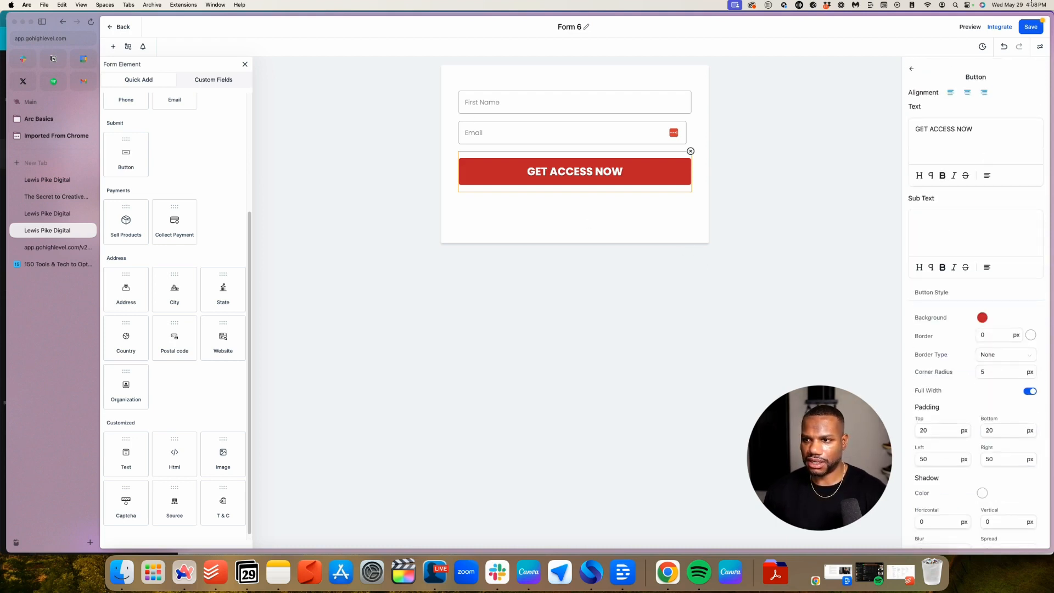
{"action": "left_click", "coordinate": [1032, 30]}
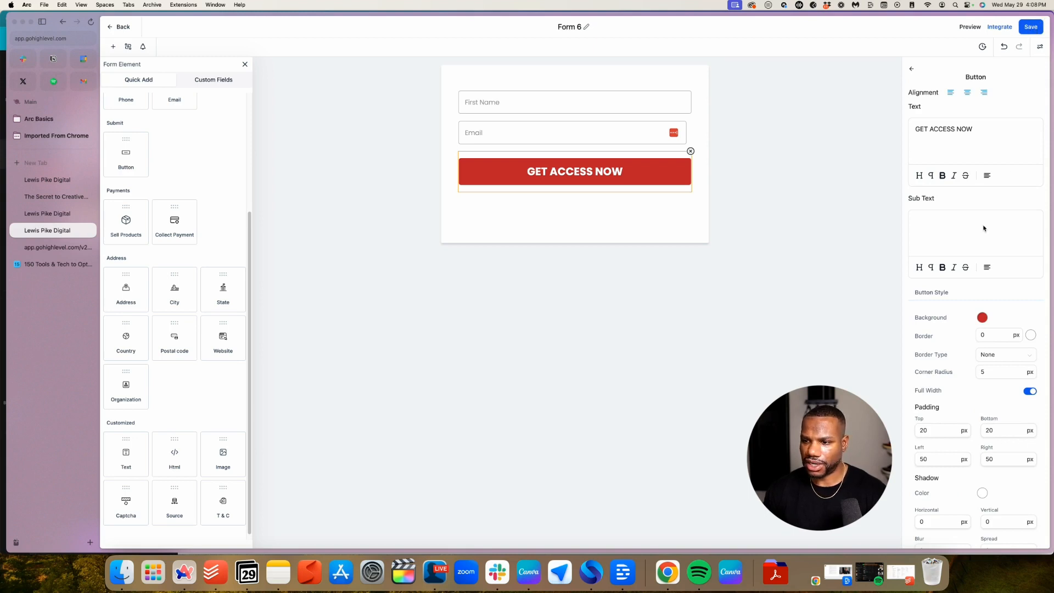
{"action": "scroll", "coordinate": [982, 229], "scroll_direction": "down", "scroll_amount": 4}
{"action": "scroll", "coordinate": [980, 226], "scroll_direction": "up", "scroll_amount": 4}
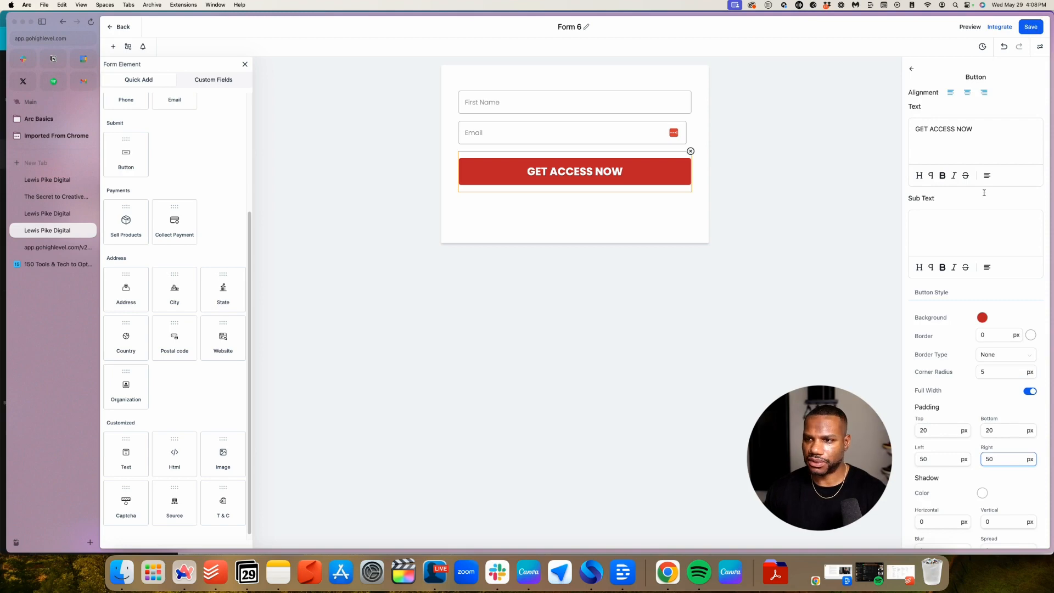
{"action": "left_click", "coordinate": [912, 69]}
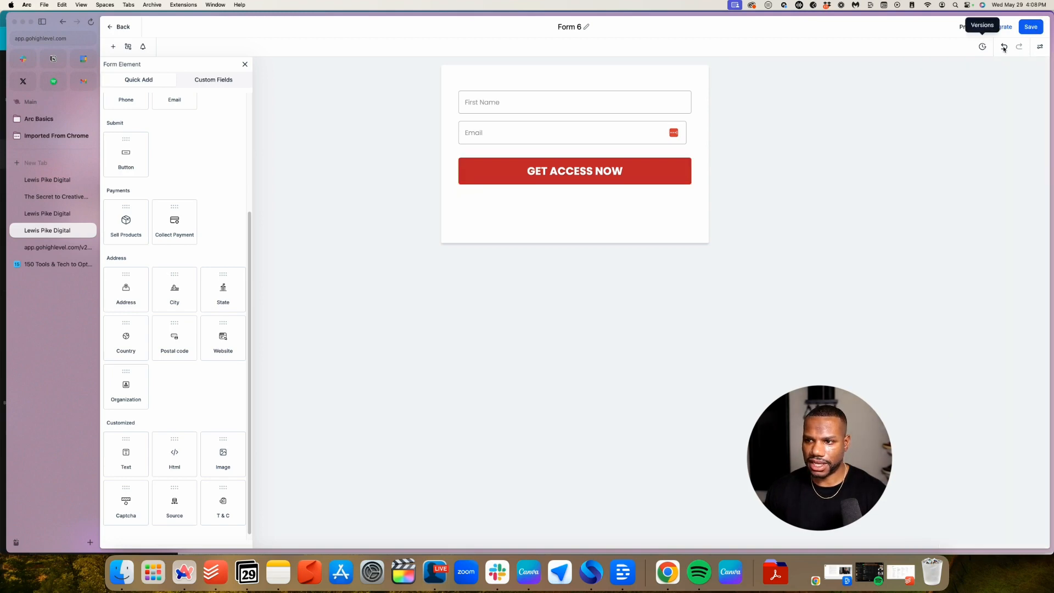
Check the Integrate and Conditions panels unchanged, close the elements list, reopen Styles & Options
{"action": "left_click", "coordinate": [999, 26]}
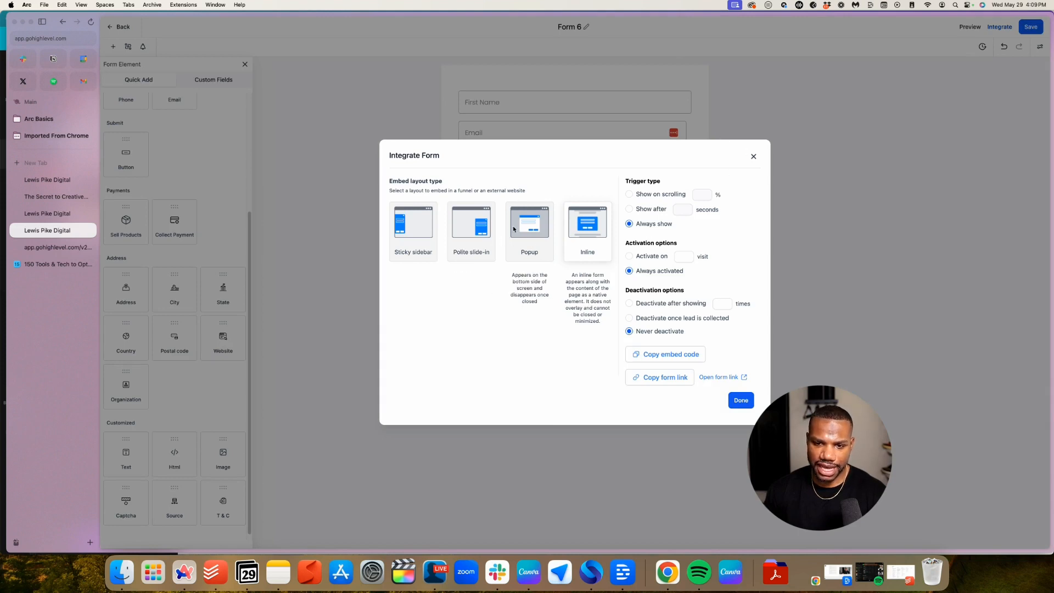
{"action": "left_click", "coordinate": [753, 157]}
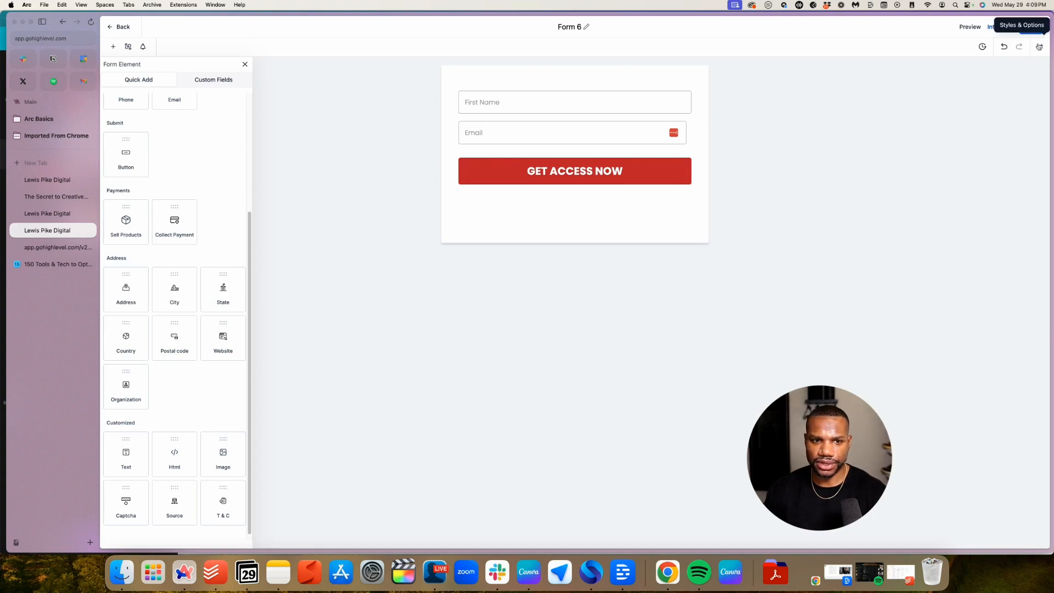
{"action": "left_click", "coordinate": [244, 64]}
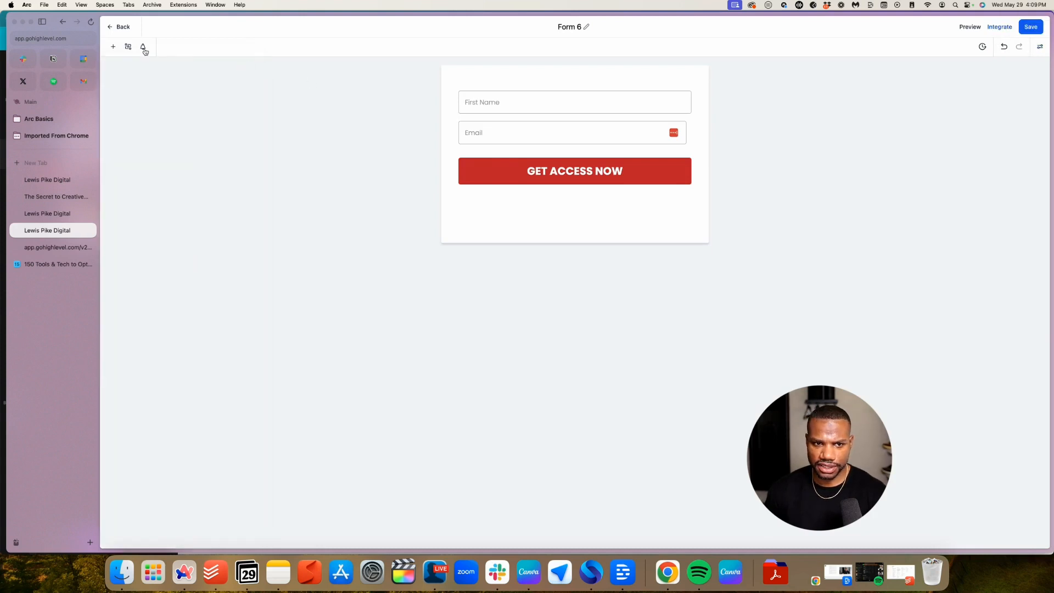
{"action": "left_click", "coordinate": [129, 47]}
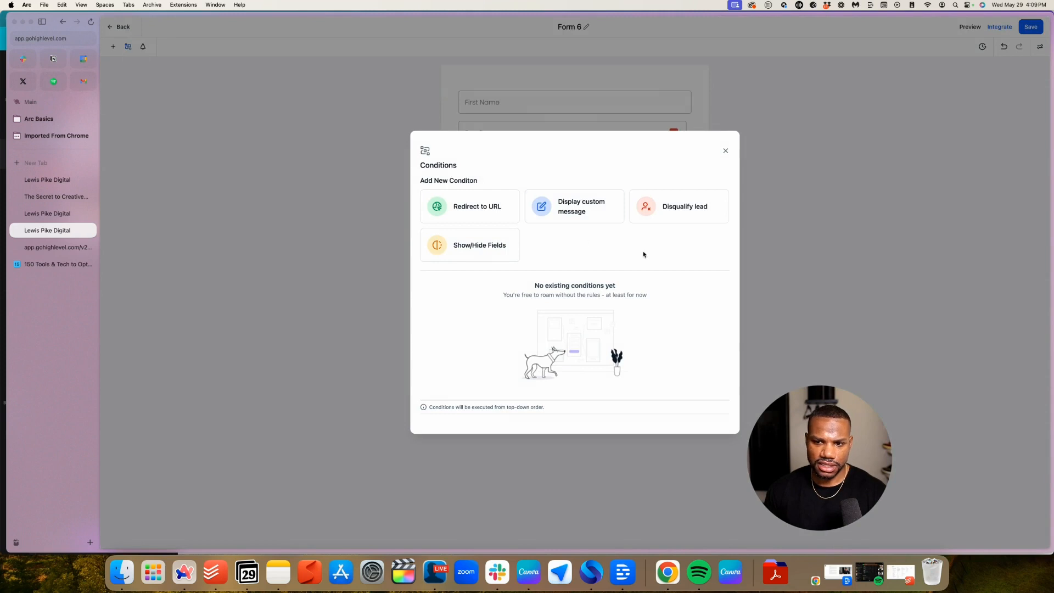
{"action": "left_click", "coordinate": [475, 214]}
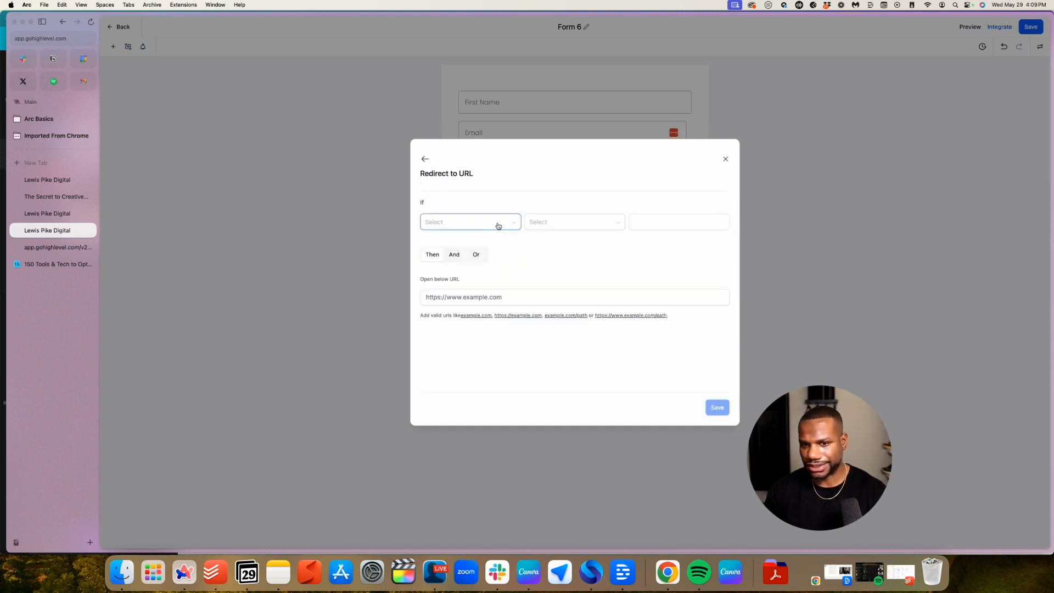
{"action": "left_click", "coordinate": [725, 160]}
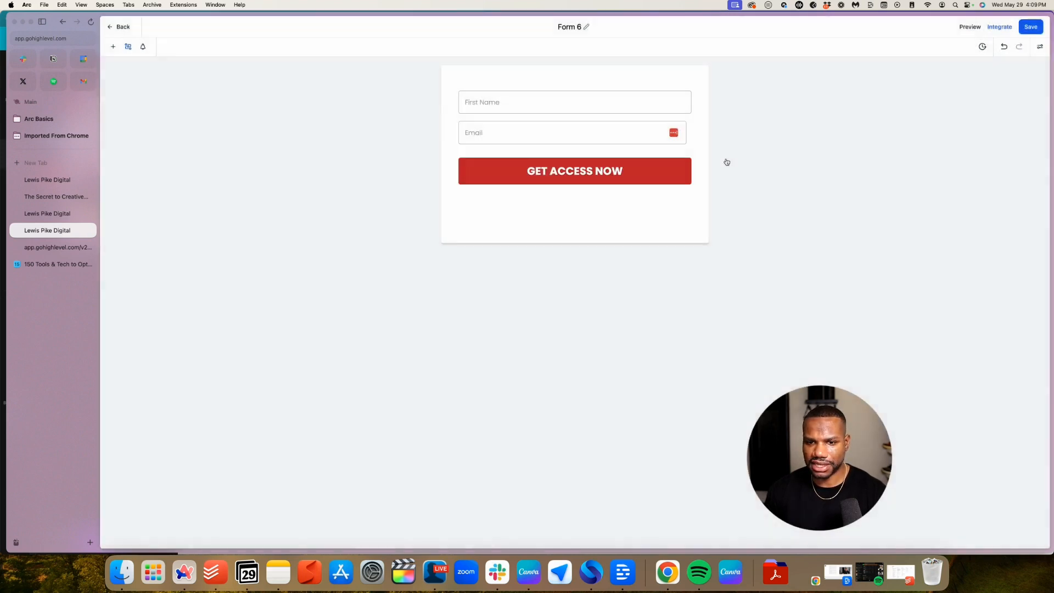
{"action": "left_click", "coordinate": [1040, 48]}
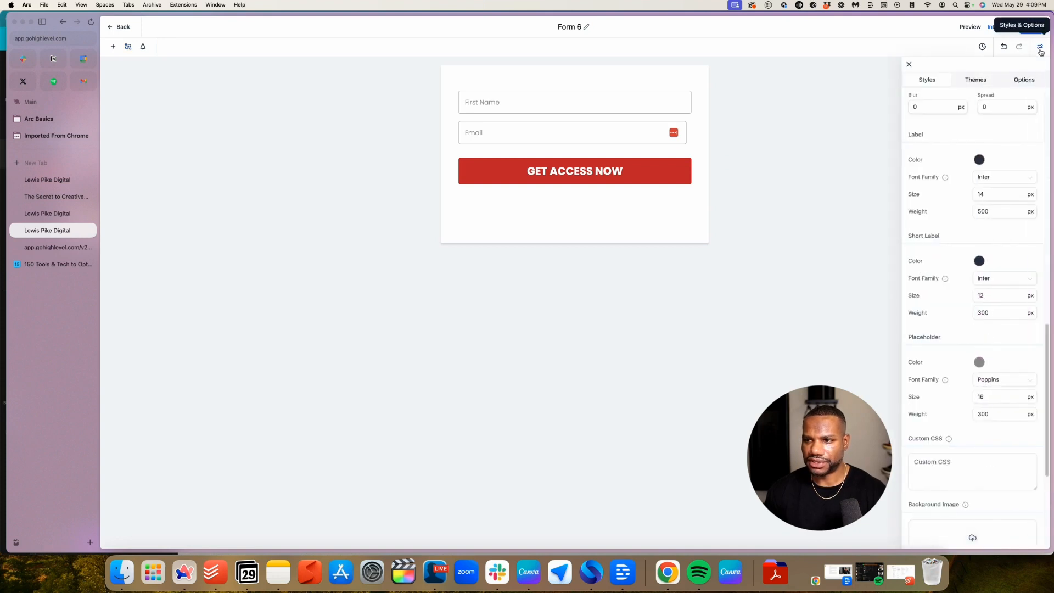
Rename the form to '150+ Tech Tools'
{"action": "left_click", "coordinate": [1024, 82]}
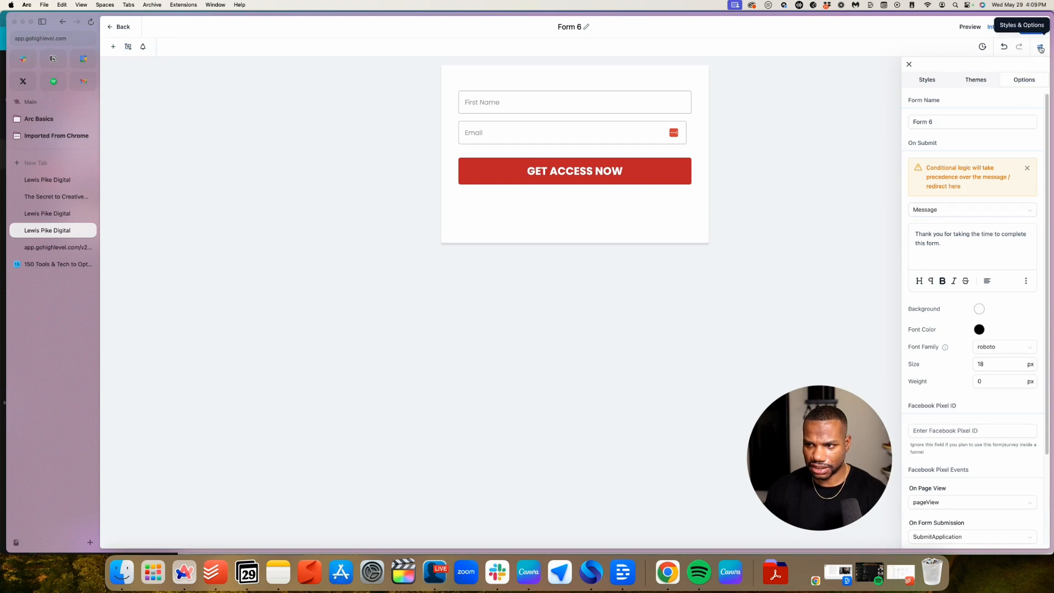
{"action": "scroll", "coordinate": [997, 146], "scroll_direction": "down", "scroll_amount": 2}
{"action": "scroll", "coordinate": [995, 148], "scroll_direction": "up", "scroll_amount": 2}
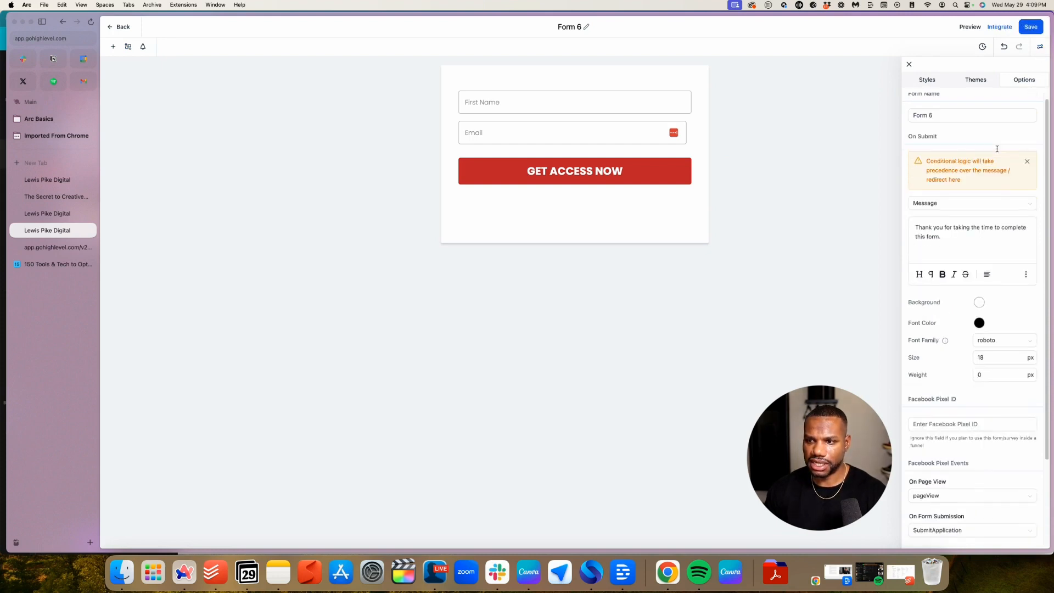
{"action": "triple_click", "coordinate": [946, 122]}
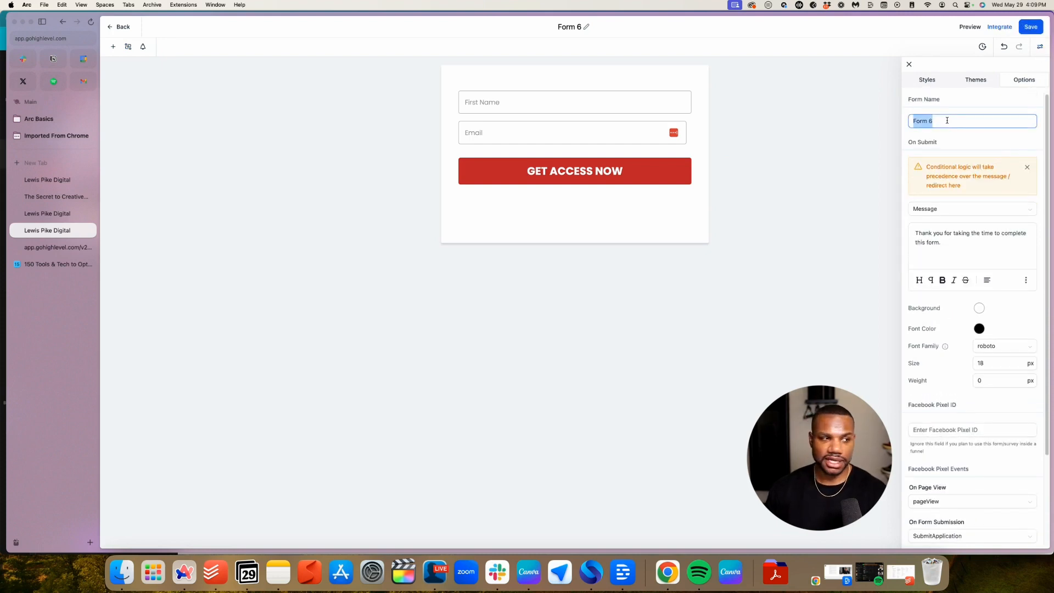
{"action": "type", "text": "150 + Tech Tools"}
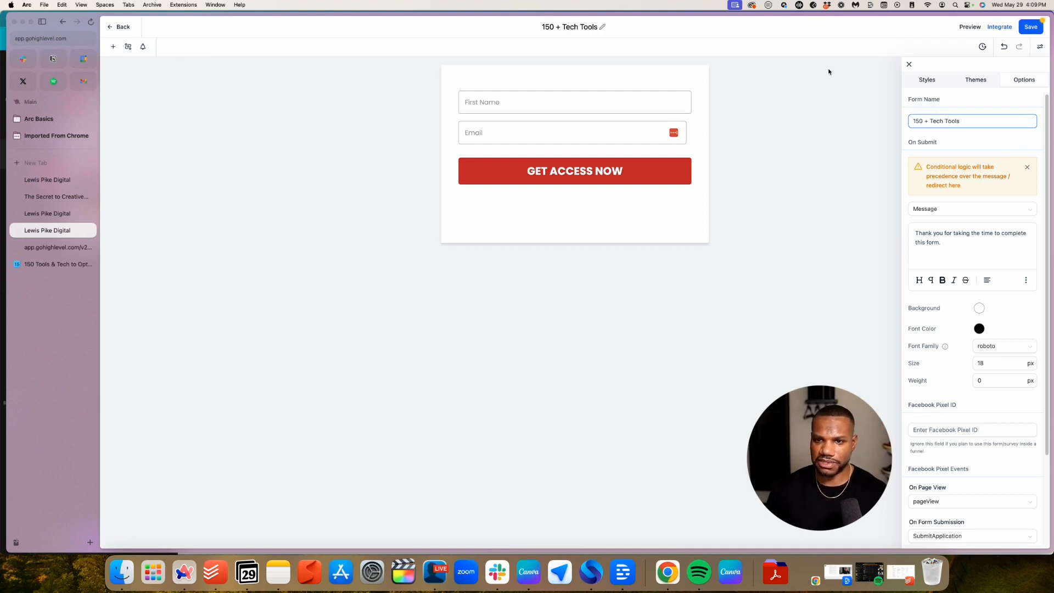
{"action": "left_click", "coordinate": [926, 123]}
{"action": "key", "text": "BackSpace"}
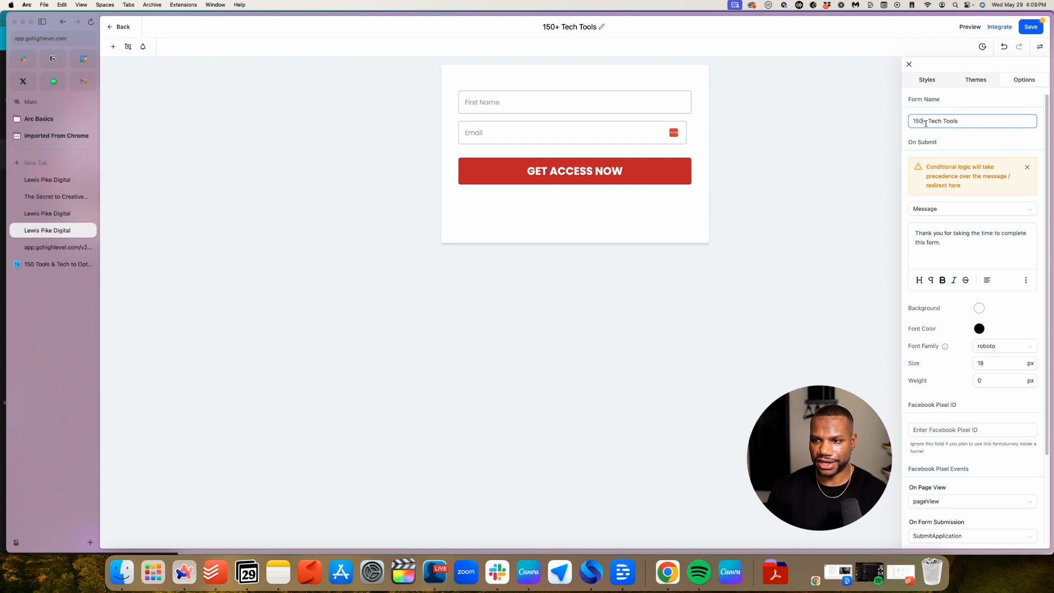
Set the On Submit action to Open URL and save the form
{"action": "left_click", "coordinate": [952, 208]}
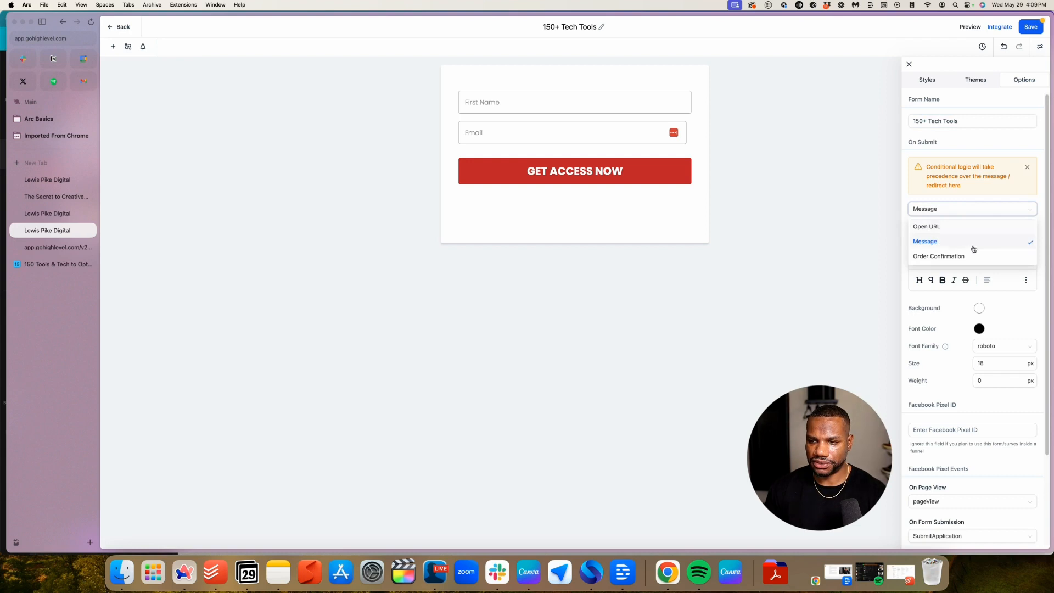
{"action": "left_click", "coordinate": [959, 259]}
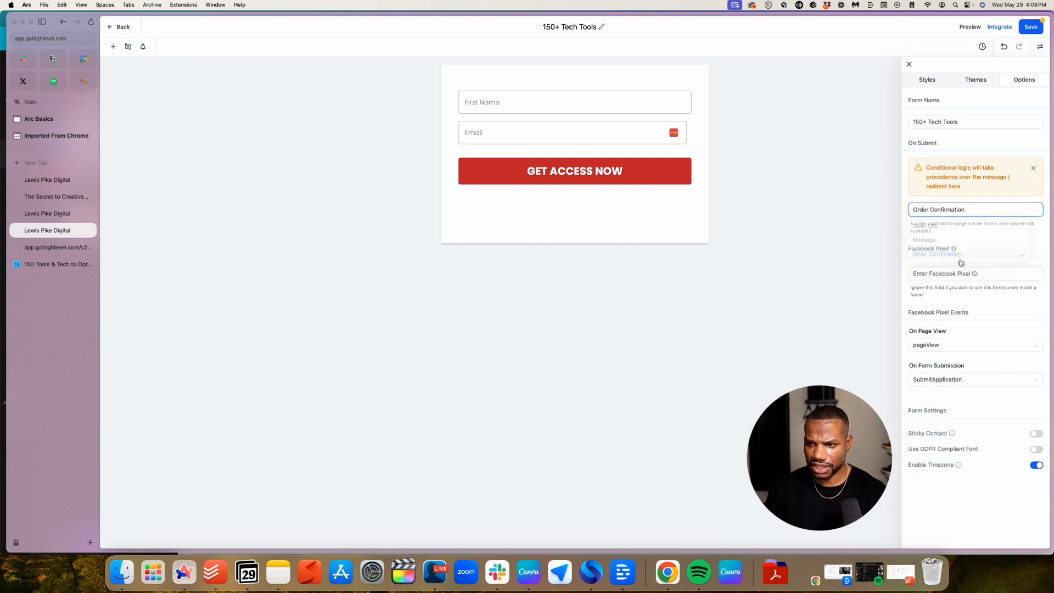
{"action": "left_click", "coordinate": [964, 210]}
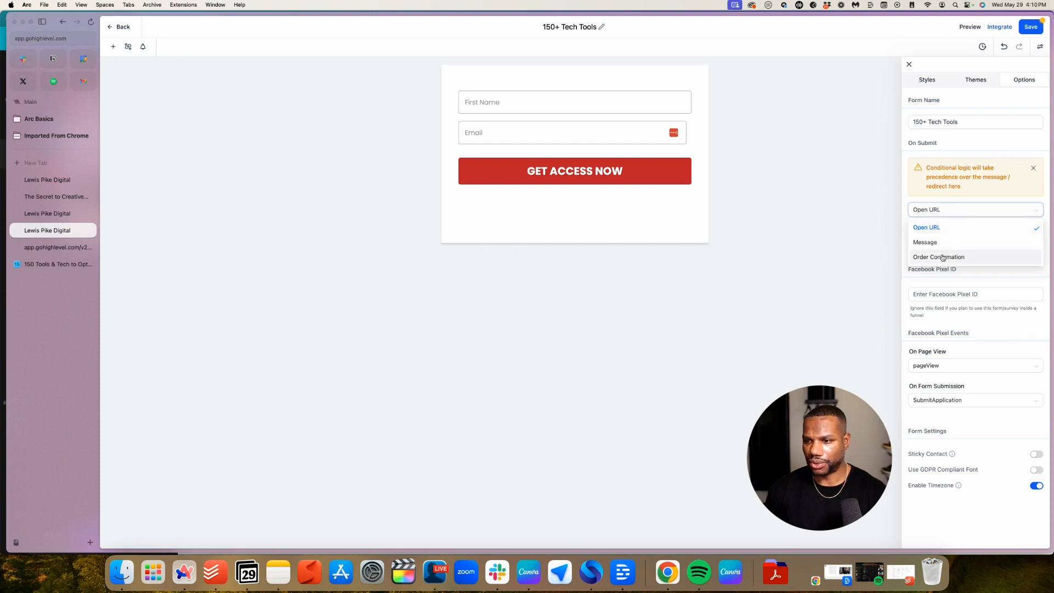
{"action": "left_click", "coordinate": [940, 227]}
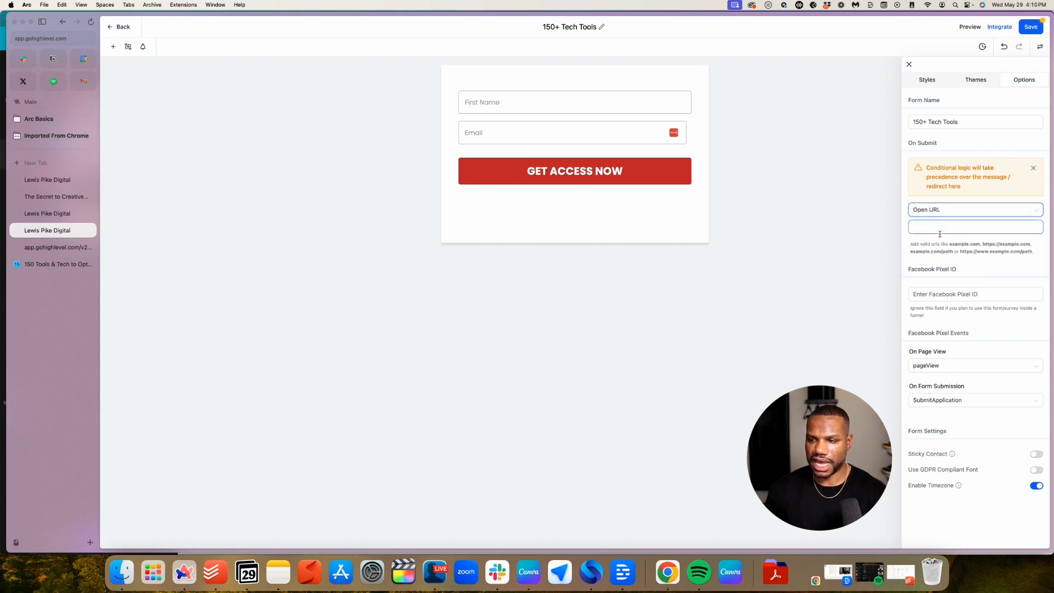
{"action": "left_click", "coordinate": [939, 231]}
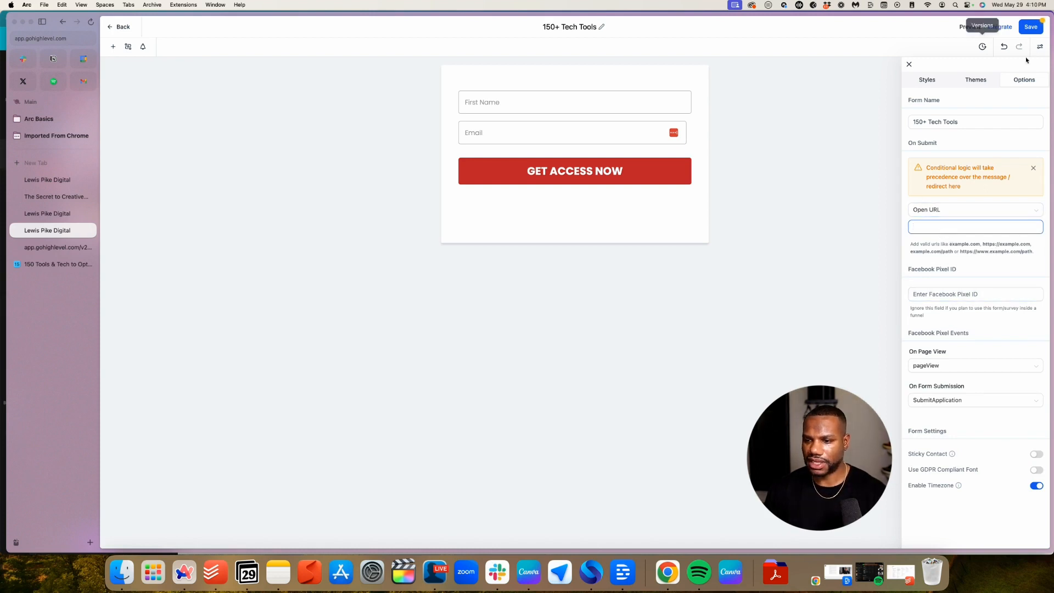
{"action": "left_click", "coordinate": [1028, 30]}
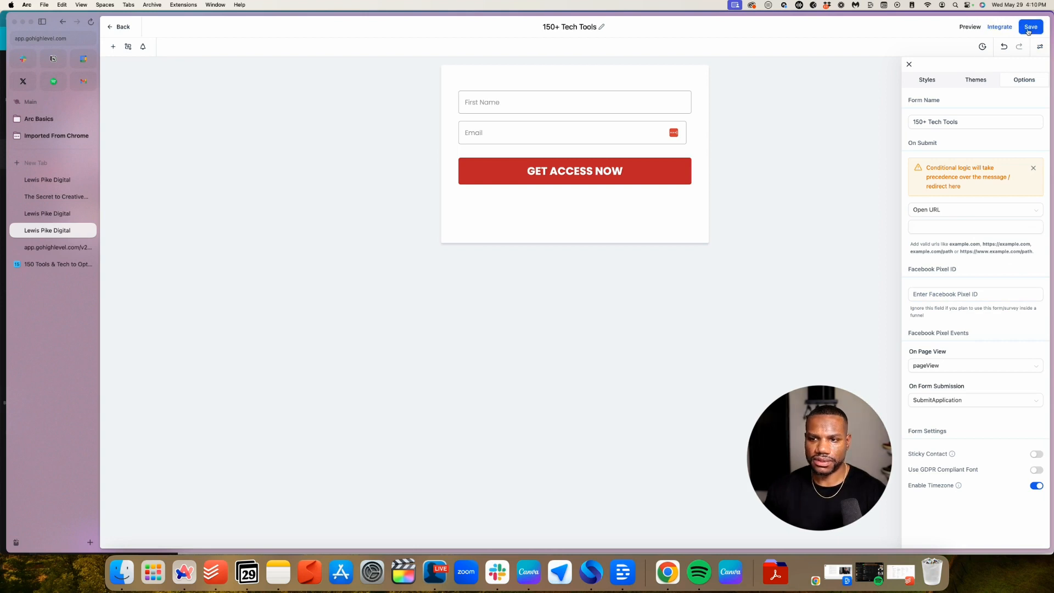
{"action": "left_click", "coordinate": [56, 213]}
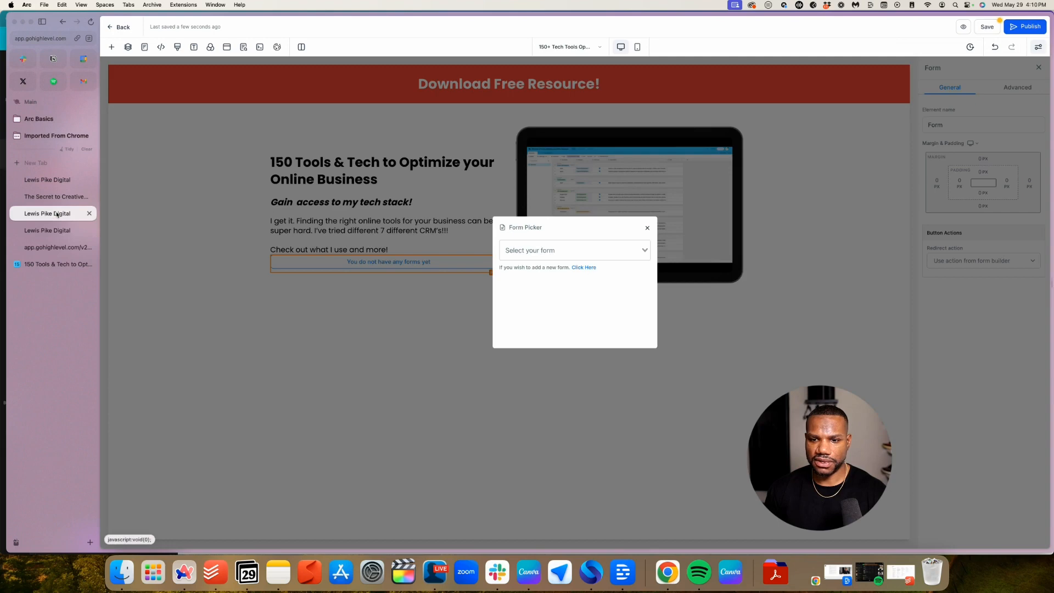
Look through the form element's available forms, closing the list without choosing one
{"action": "left_click", "coordinate": [586, 254]}
{"action": "left_click", "coordinate": [767, 210]}
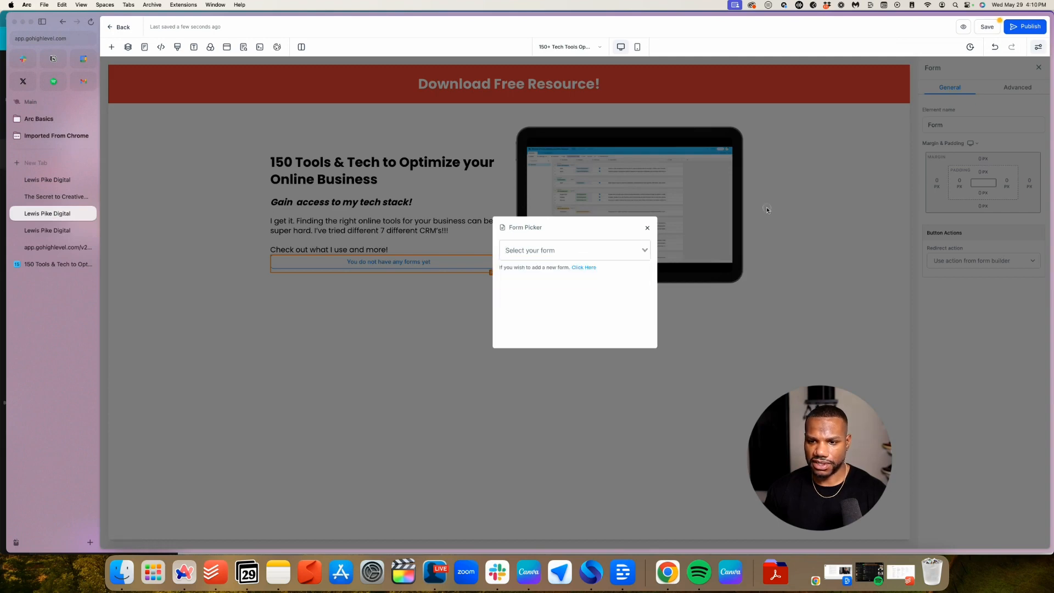
{"action": "left_click", "coordinate": [647, 230]}
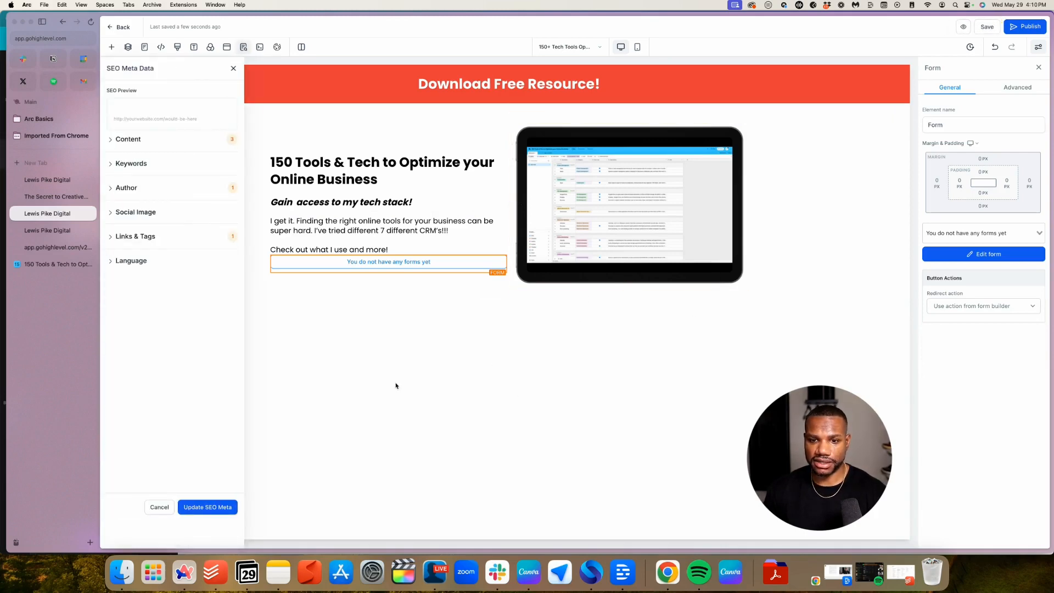
{"action": "left_click", "coordinate": [994, 234]}
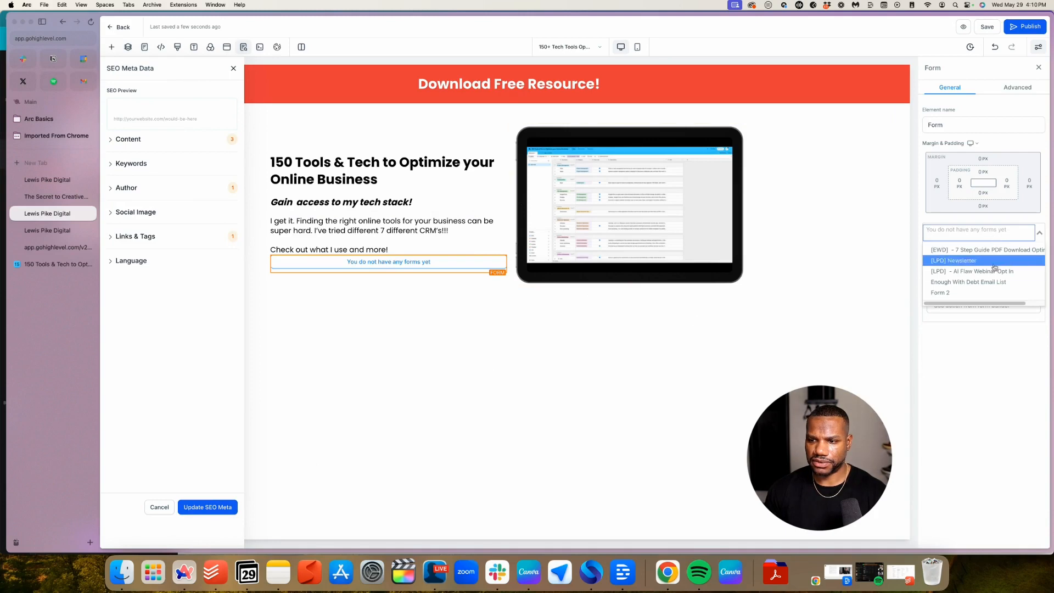
{"action": "left_click", "coordinate": [511, 349]}
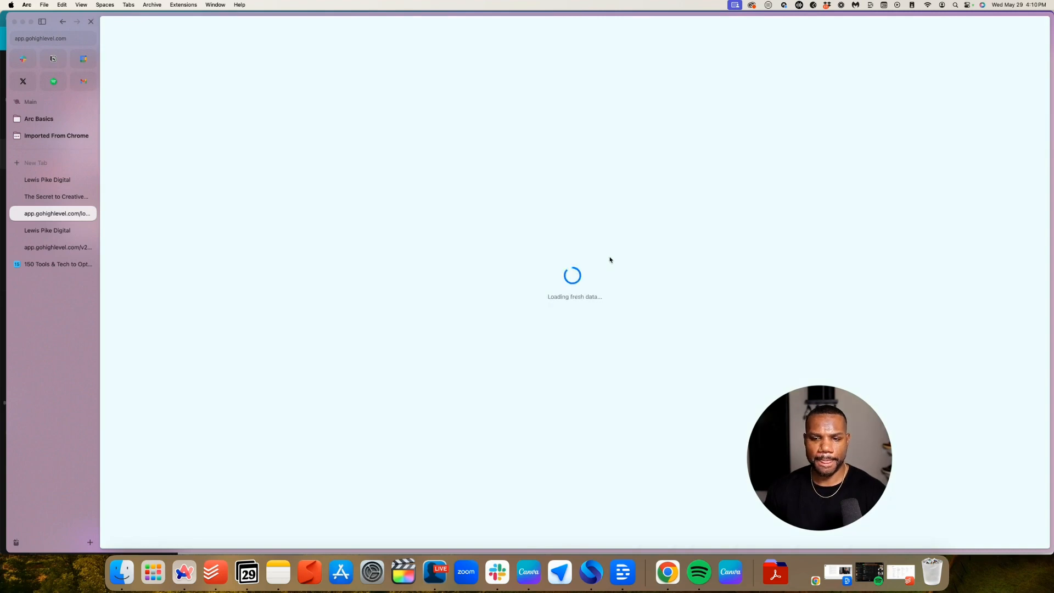
Select the Form element on the page and assign it the '150+ Tech Tools' form
{"action": "left_click", "coordinate": [417, 262]}
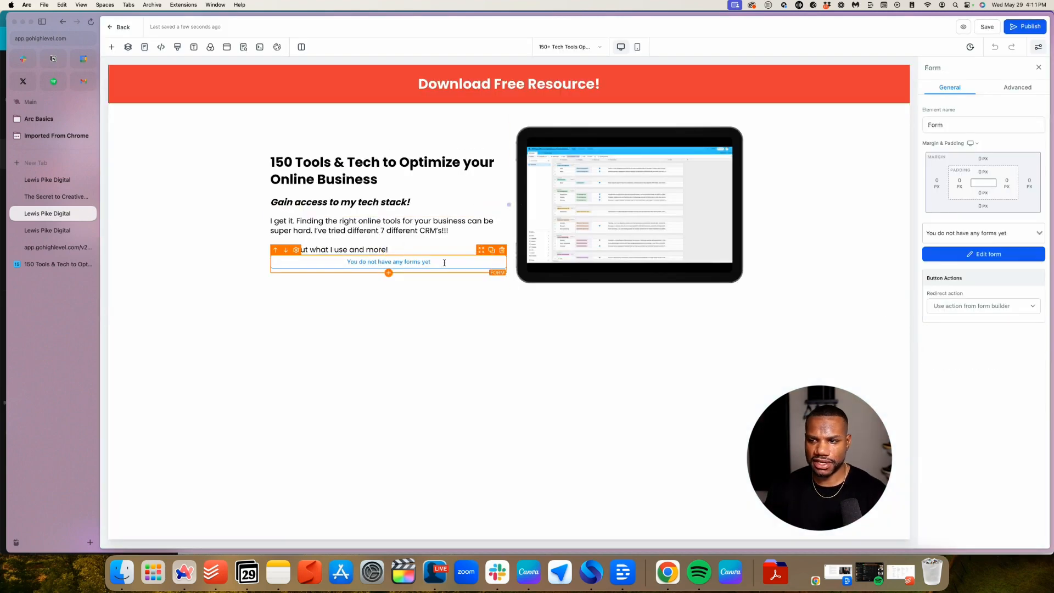
{"action": "left_click", "coordinate": [988, 235]}
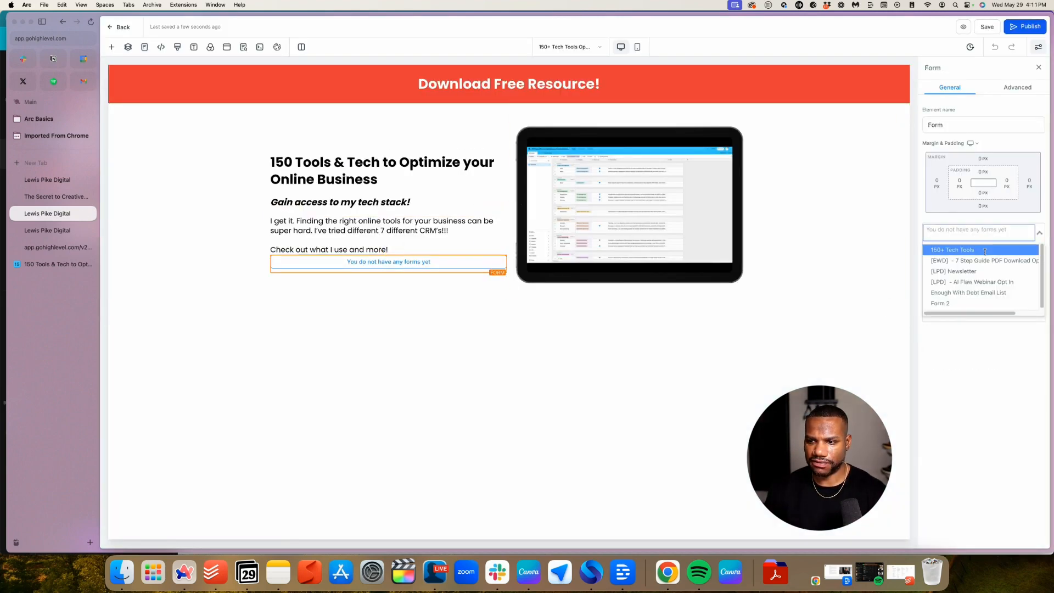
{"action": "left_click", "coordinate": [985, 250]}
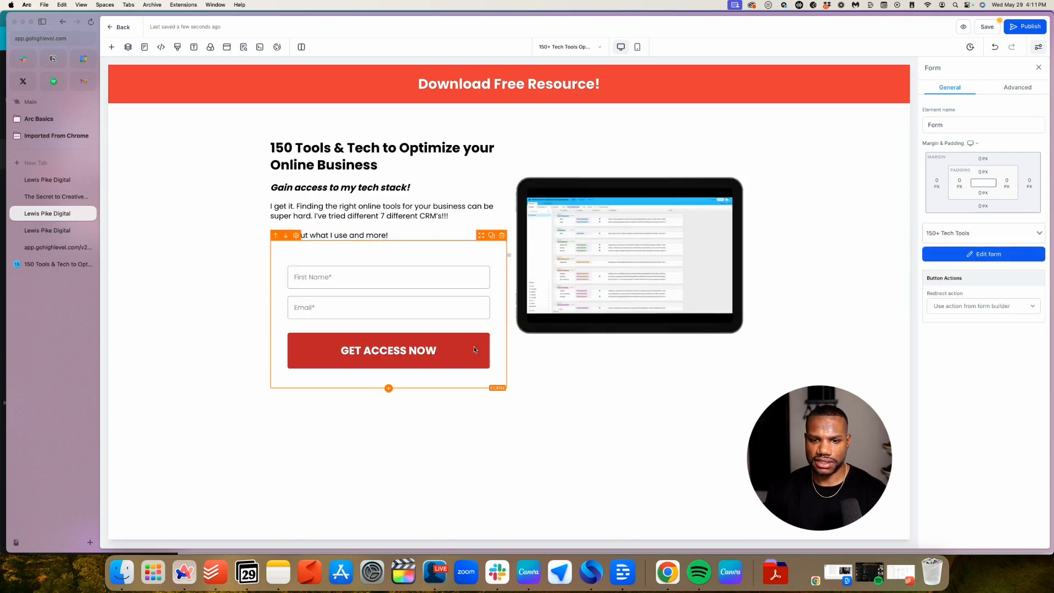
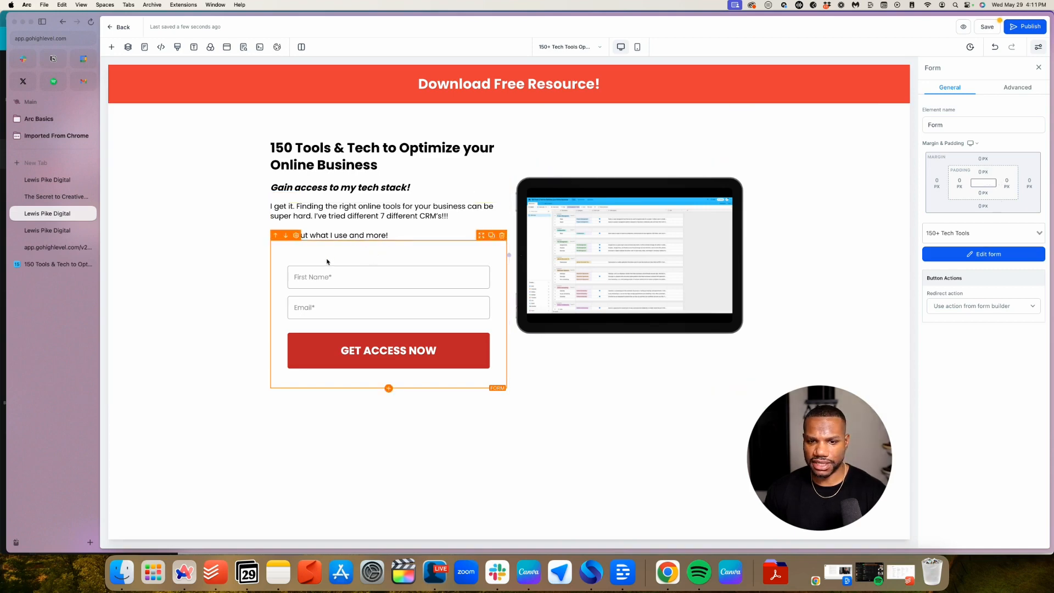
Select the form and reduce its top margin
{"action": "left_click", "coordinate": [408, 237]}
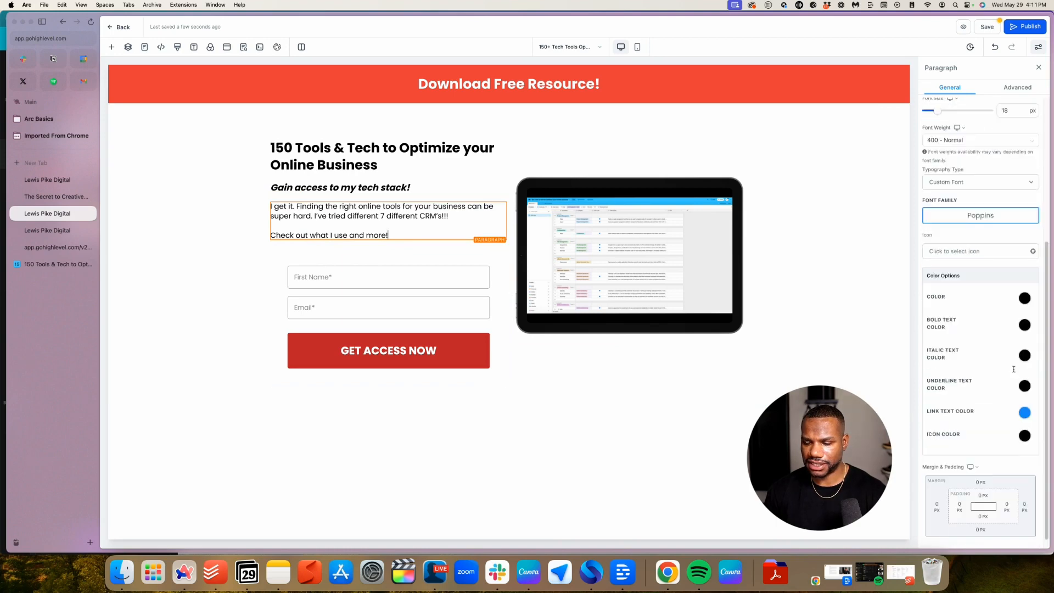
{"action": "left_click", "coordinate": [411, 260]}
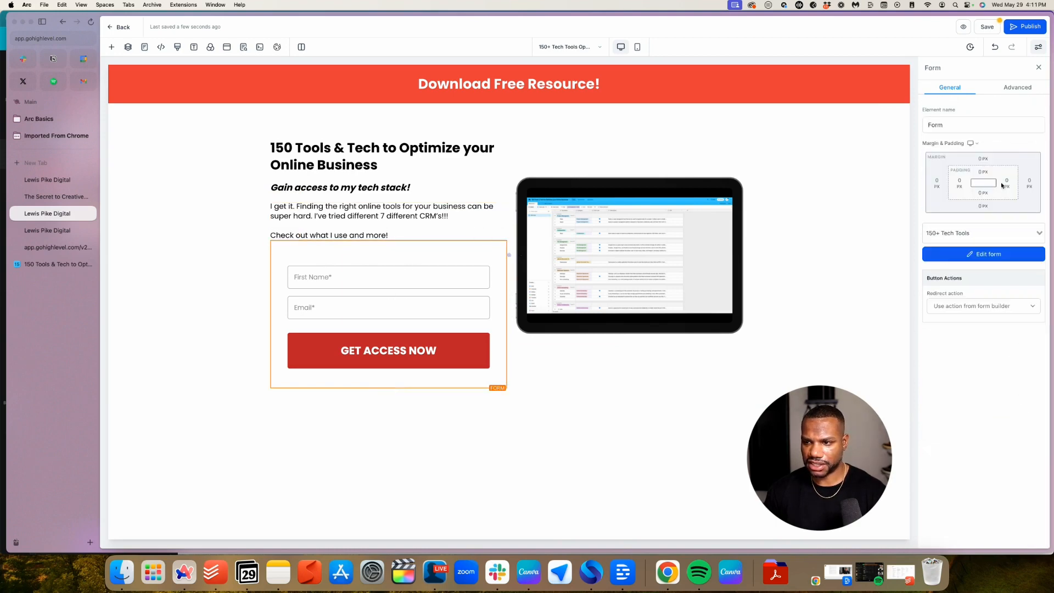
{"action": "left_click", "coordinate": [982, 158]}
{"action": "mouse_move", "coordinate": [953, 181]}
{"action": "left_mouse_down"}
{"action": "mouse_move", "coordinate": [932, 183]}
{"action": "mouse_move", "coordinate": [960, 189]}
{"action": "left_mouse_up"}
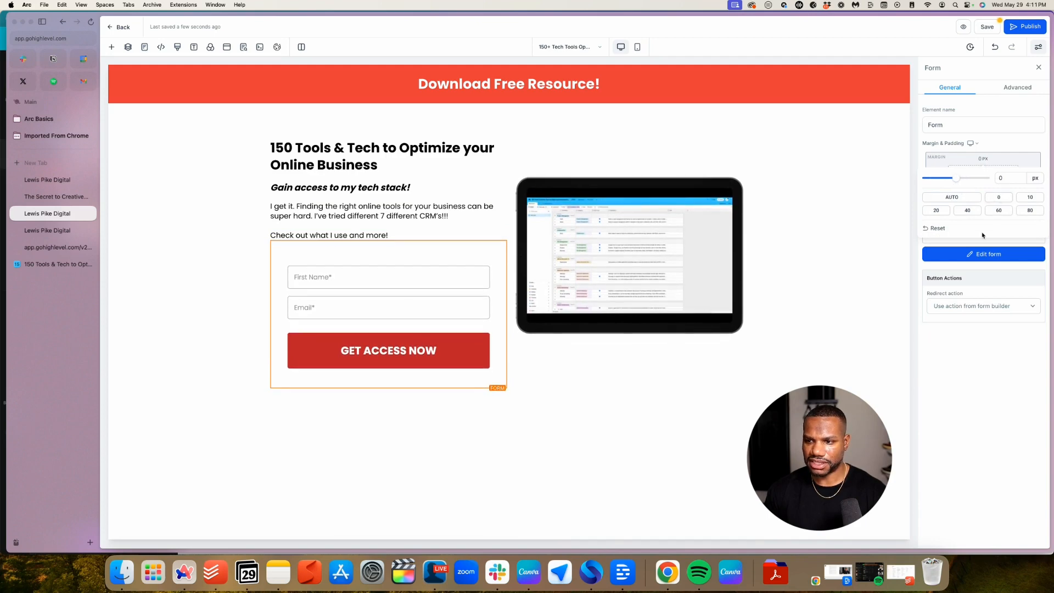
{"action": "left_click", "coordinate": [1006, 143]}
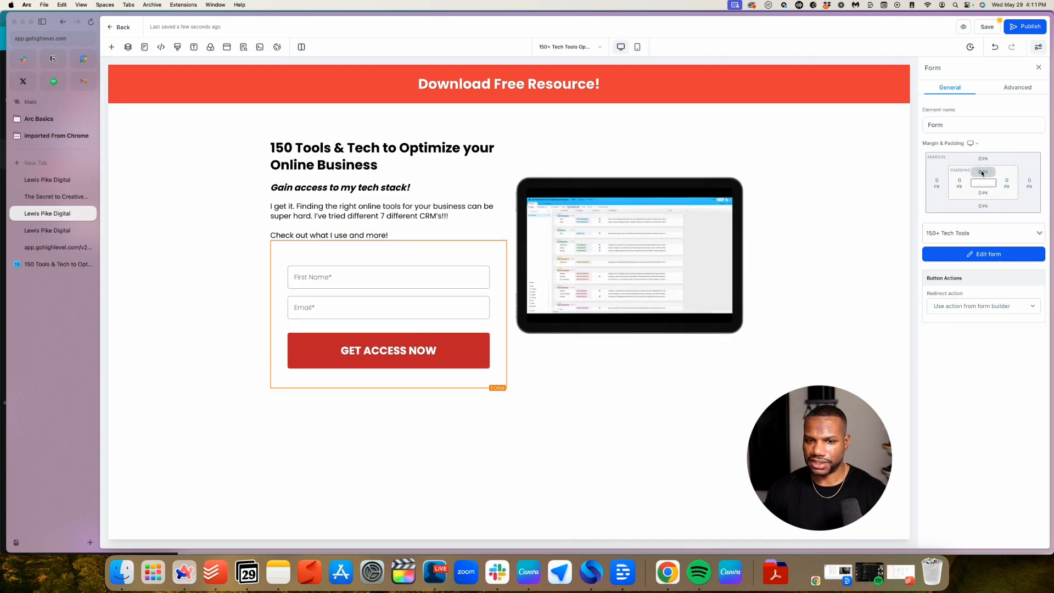
Set the form's top padding to 0px and save the landing page
{"action": "left_click", "coordinate": [982, 173]}
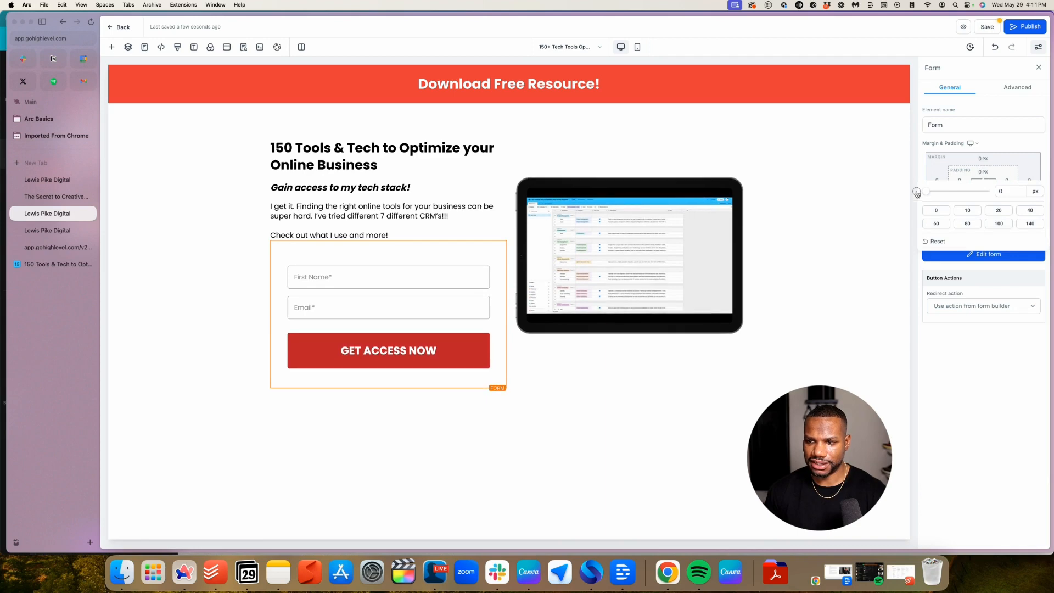
{"action": "left_click", "coordinate": [1002, 192]}
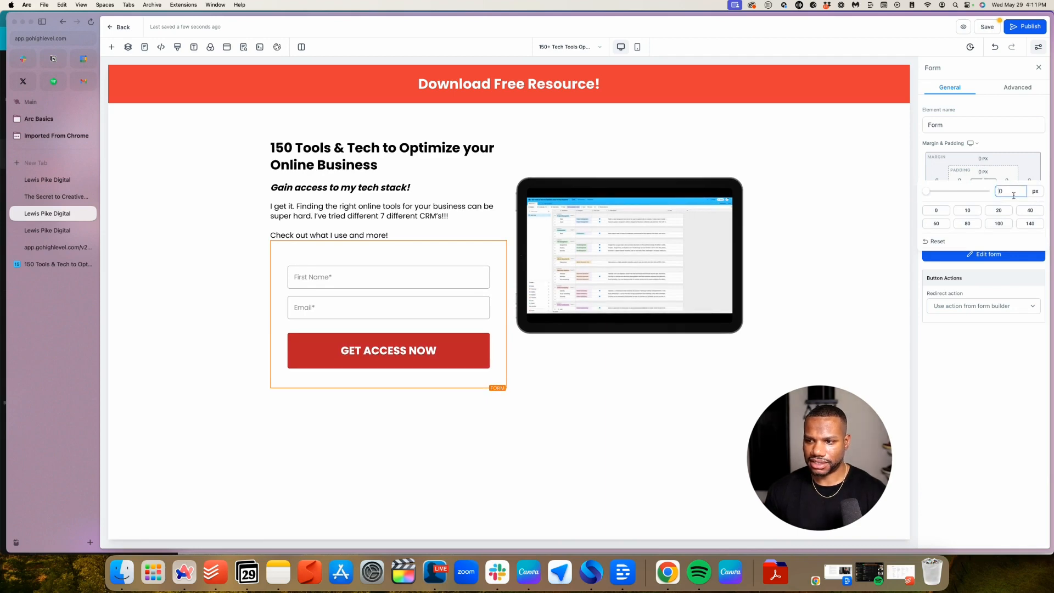
{"action": "type", "text": "-2"}
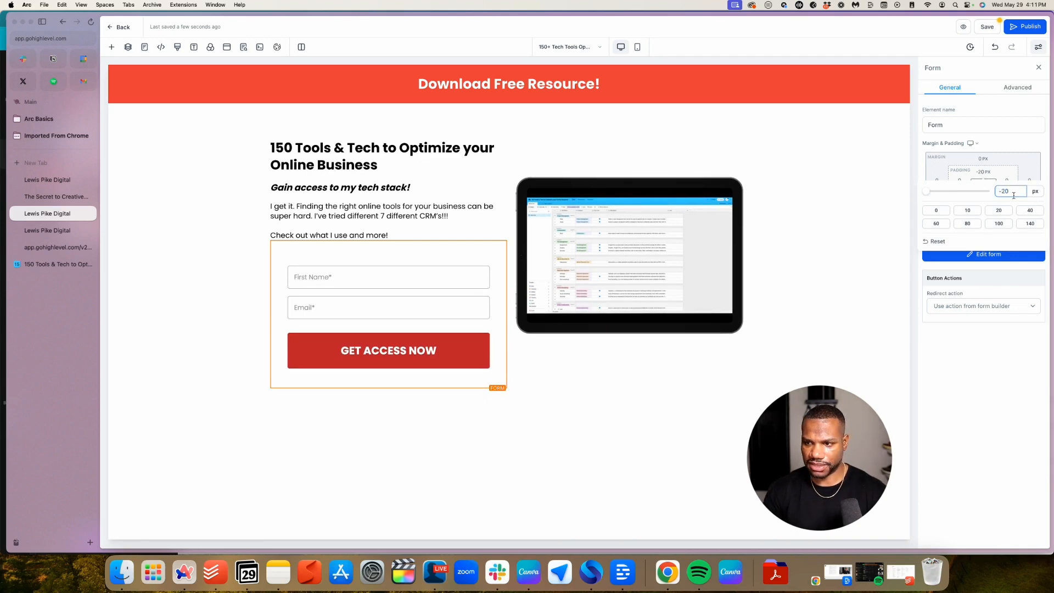
{"action": "key", "text": "Return"}
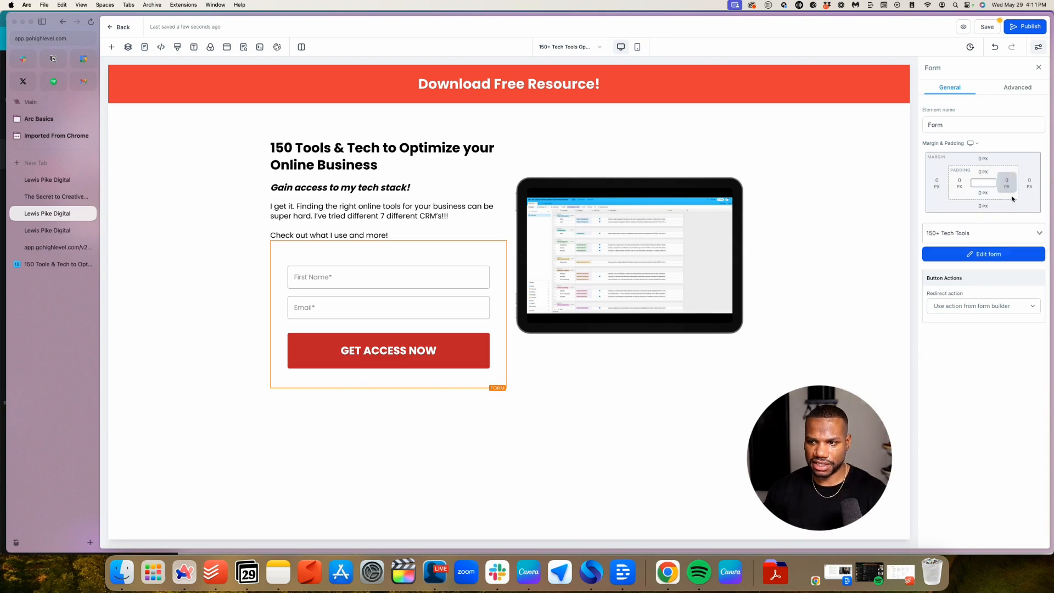
{"action": "left_click", "coordinate": [981, 172]}
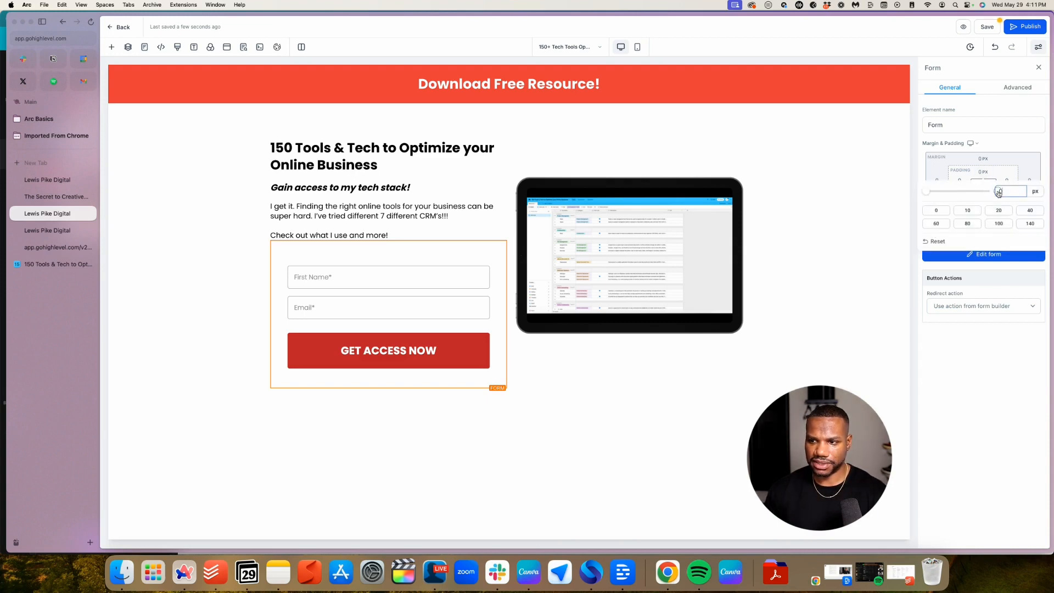
{"action": "left_click", "coordinate": [372, 479]}
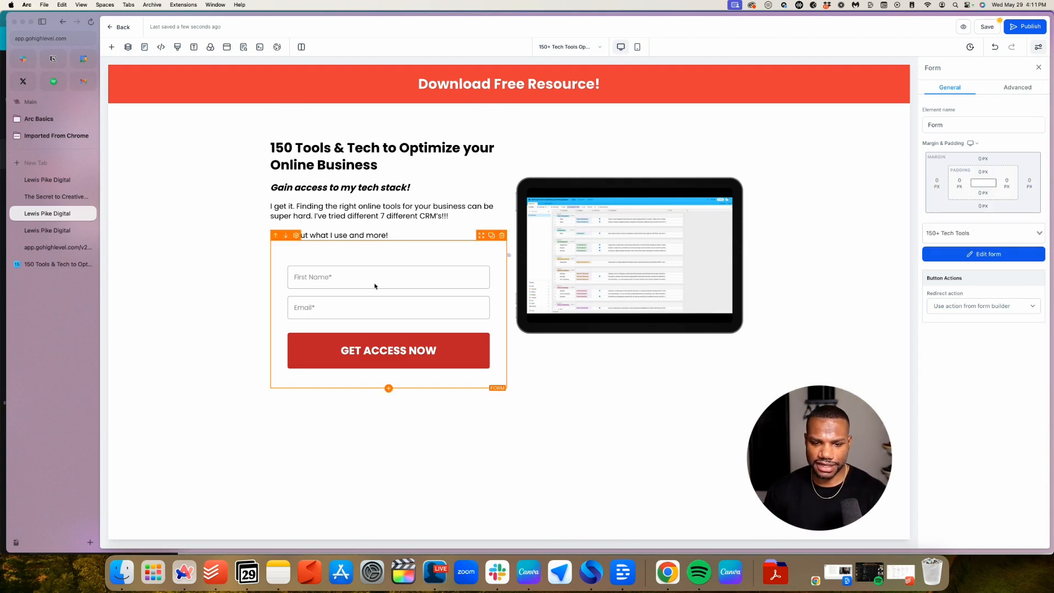
{"action": "left_click", "coordinate": [989, 28]}
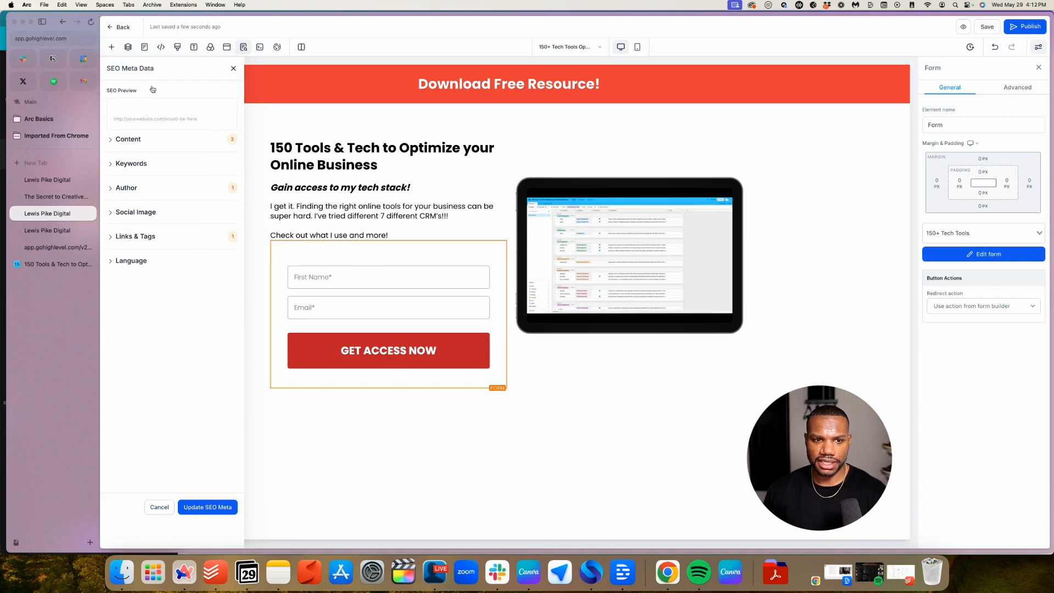
In SEO Meta Data Content, paste the page headline as the SEO title
{"action": "left_click", "coordinate": [196, 505]}
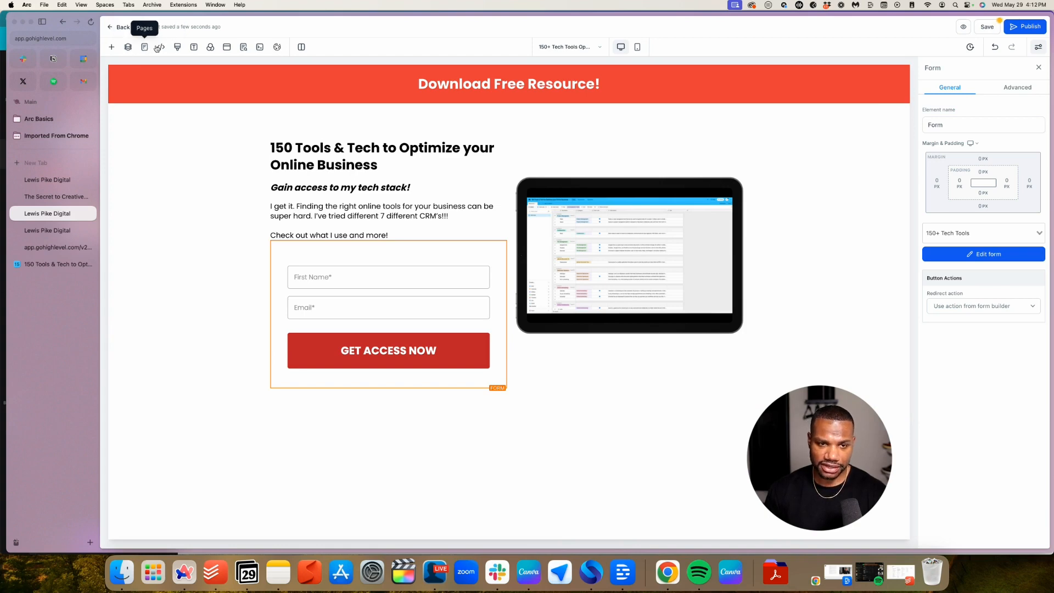
{"action": "left_click", "coordinate": [245, 47]}
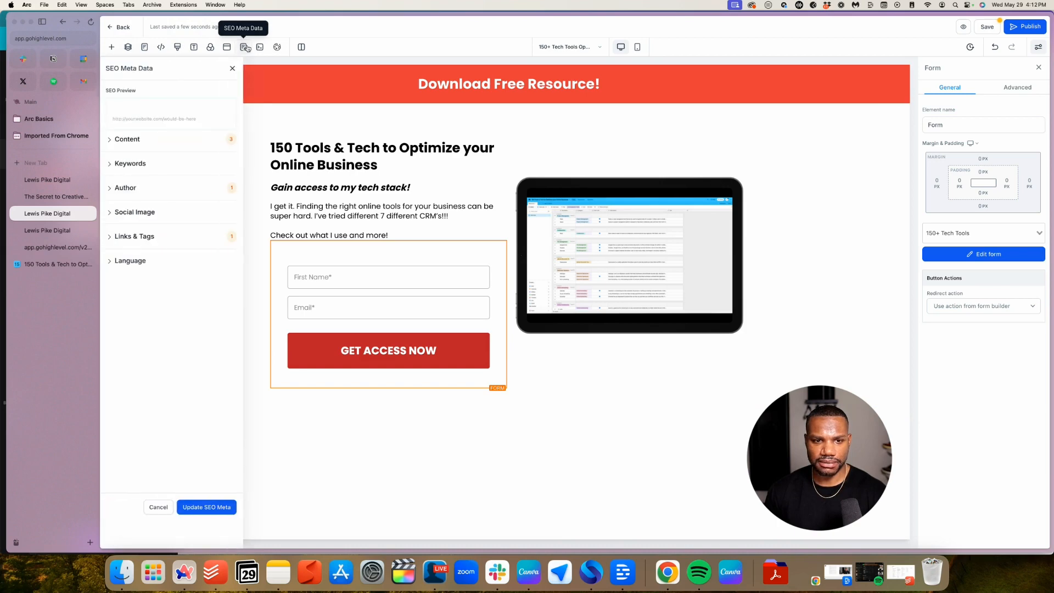
{"action": "left_click", "coordinate": [114, 141]}
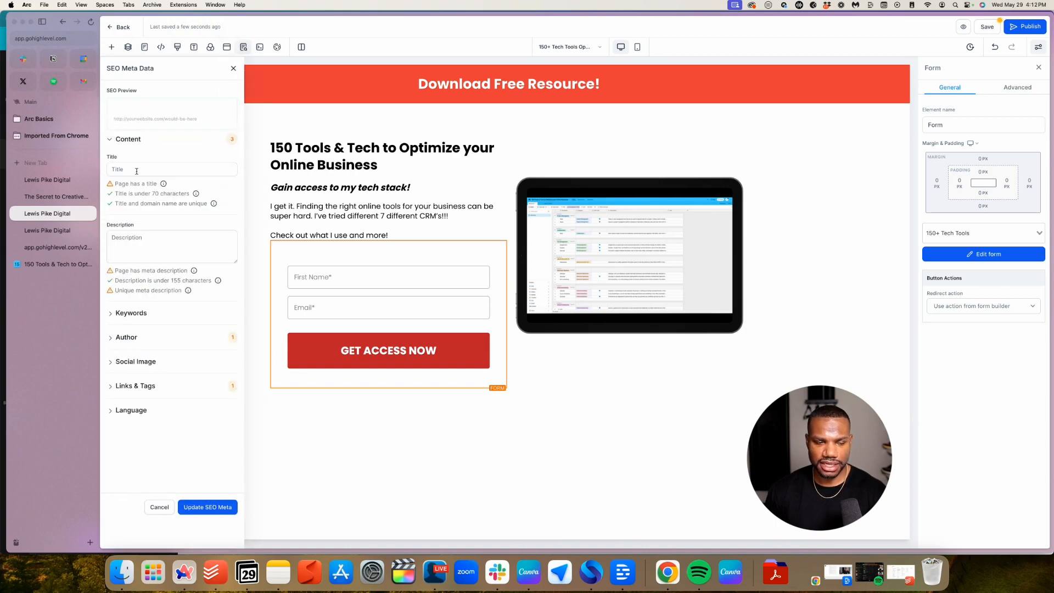
{"action": "left_click", "coordinate": [156, 169]}
{"action": "type", "text": "1"}
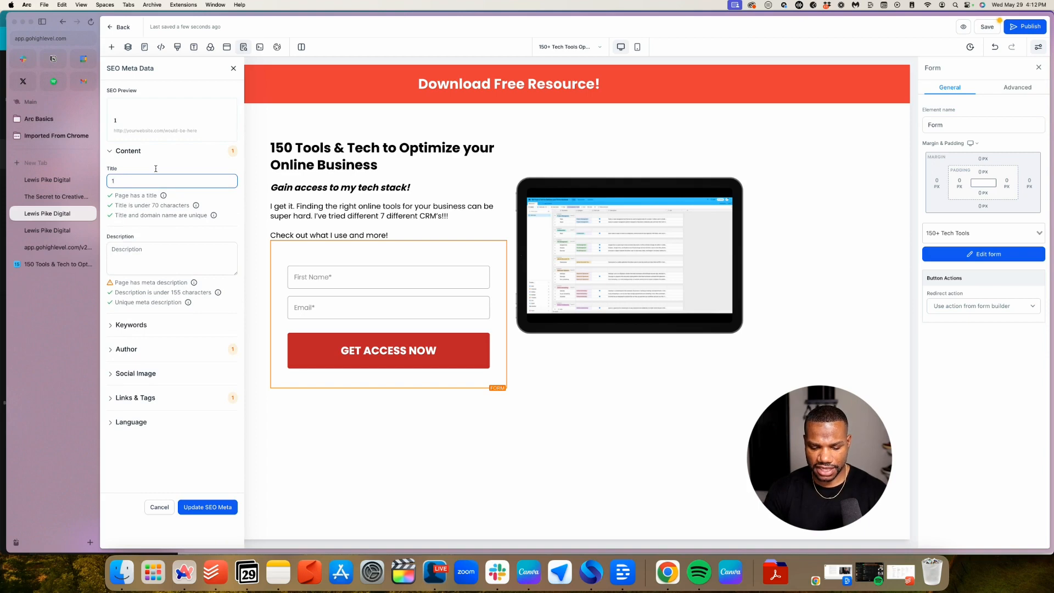
{"action": "type", "text": "50"}
{"action": "left_click_drag", "start_coordinate": [379, 166], "coordinate": [270, 146]}
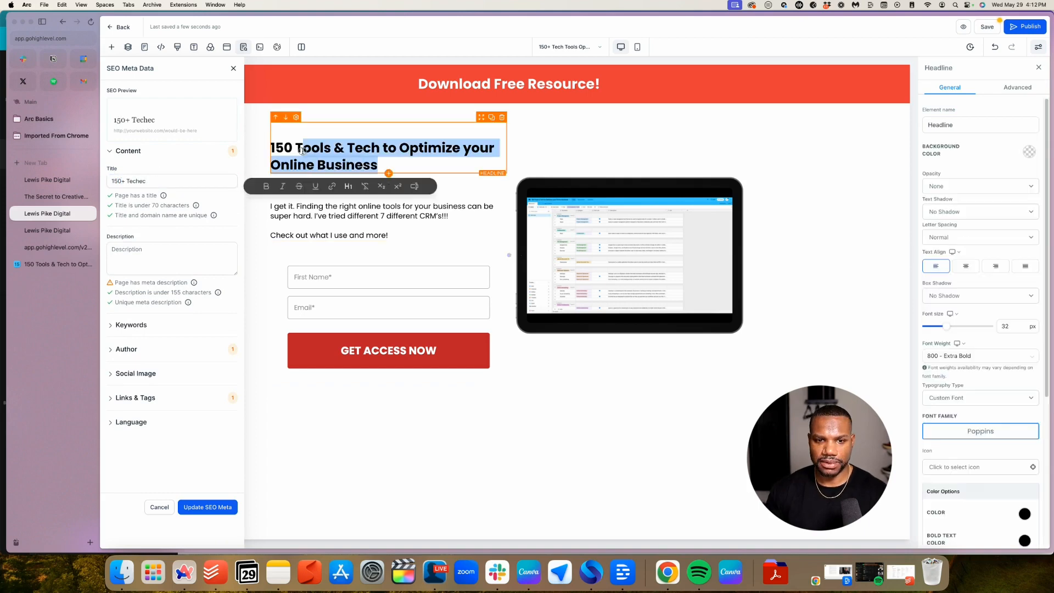
{"action": "key", "text": "ctrl+c"}
{"action": "left_click", "coordinate": [181, 181]}
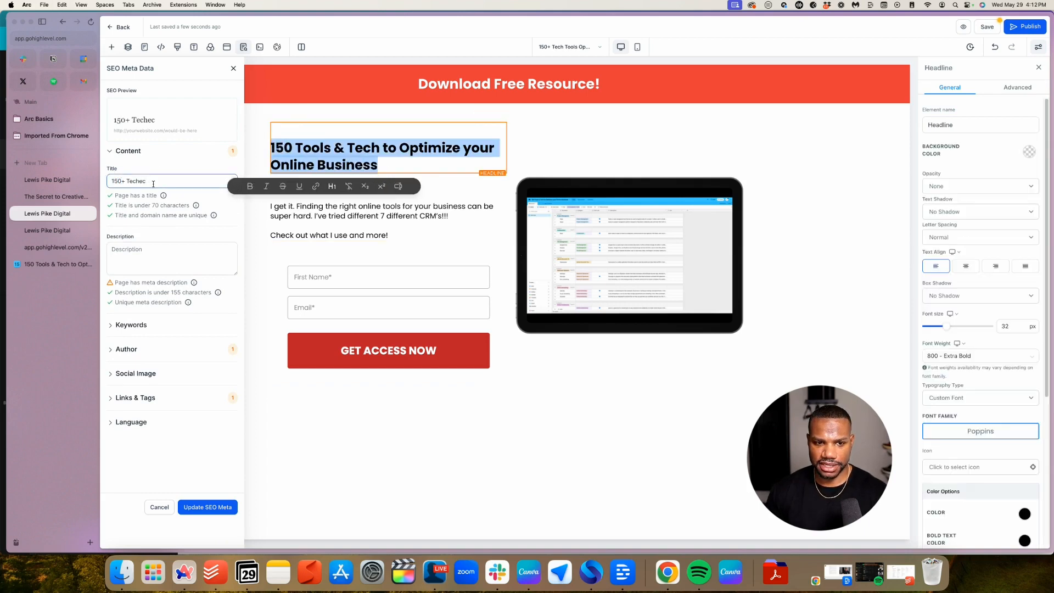
{"action": "key", "text": "ctrl+a"}
{"action": "key", "text": "ctrl+v"}
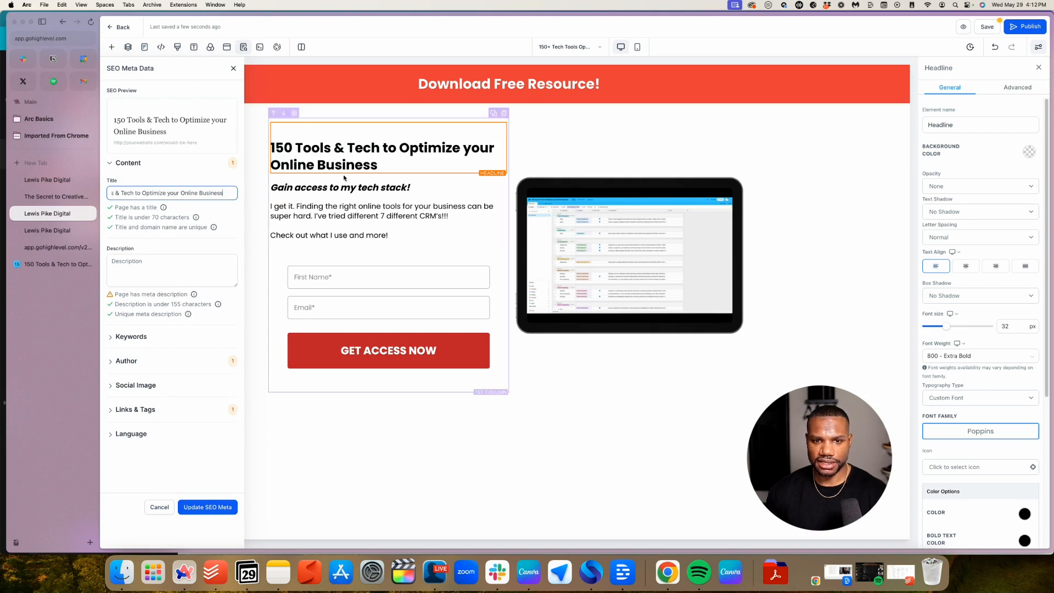
Paste the intro paragraph after the tagline in the SEO description
{"action": "left_click", "coordinate": [390, 228]}
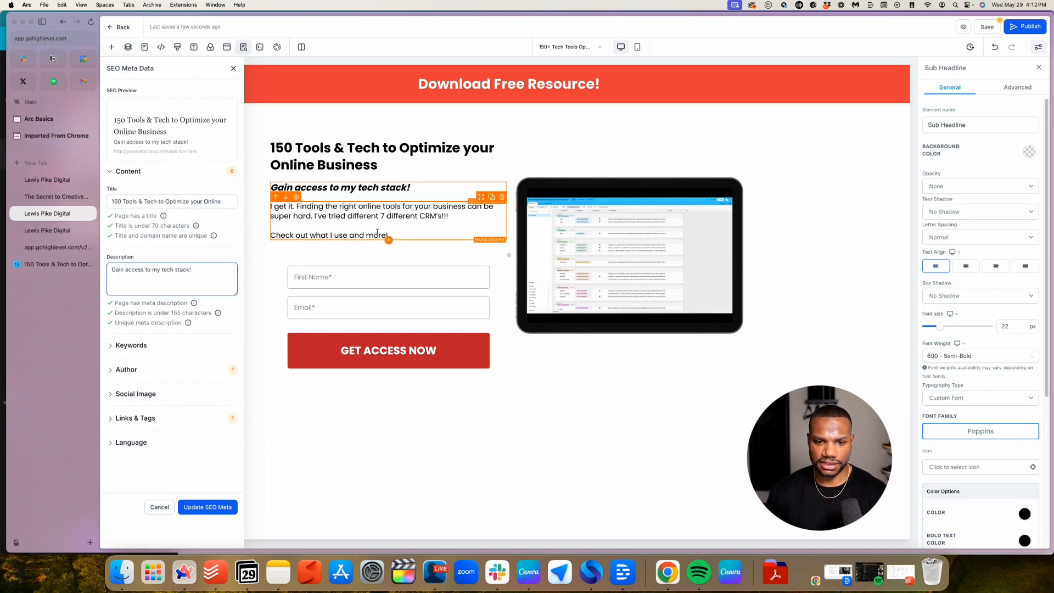
{"action": "left_click", "coordinate": [377, 233]}
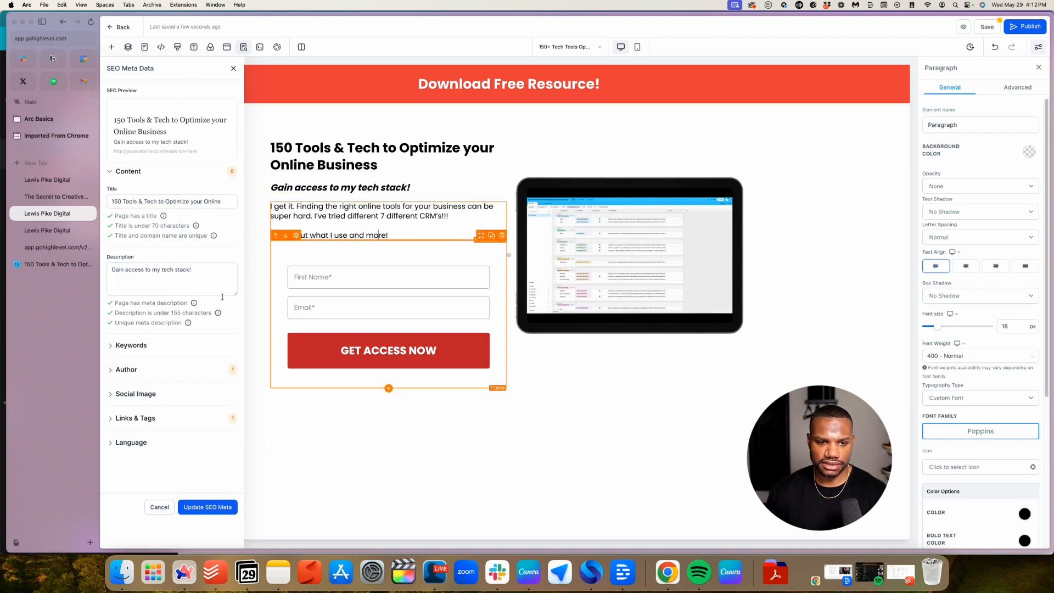
{"action": "left_click", "coordinate": [206, 281]}
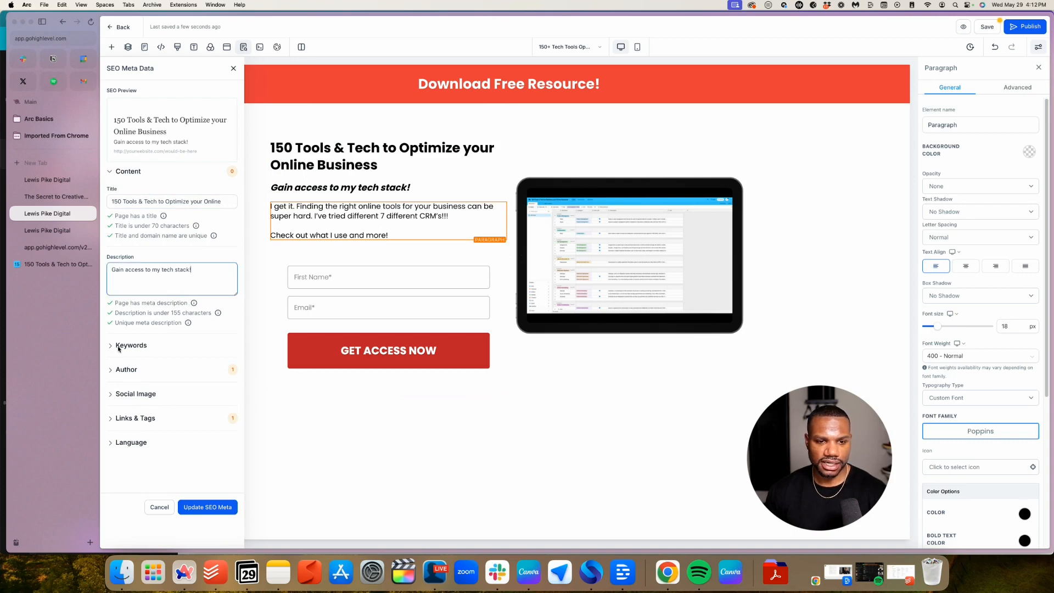
{"action": "left_click", "coordinate": [197, 276]}
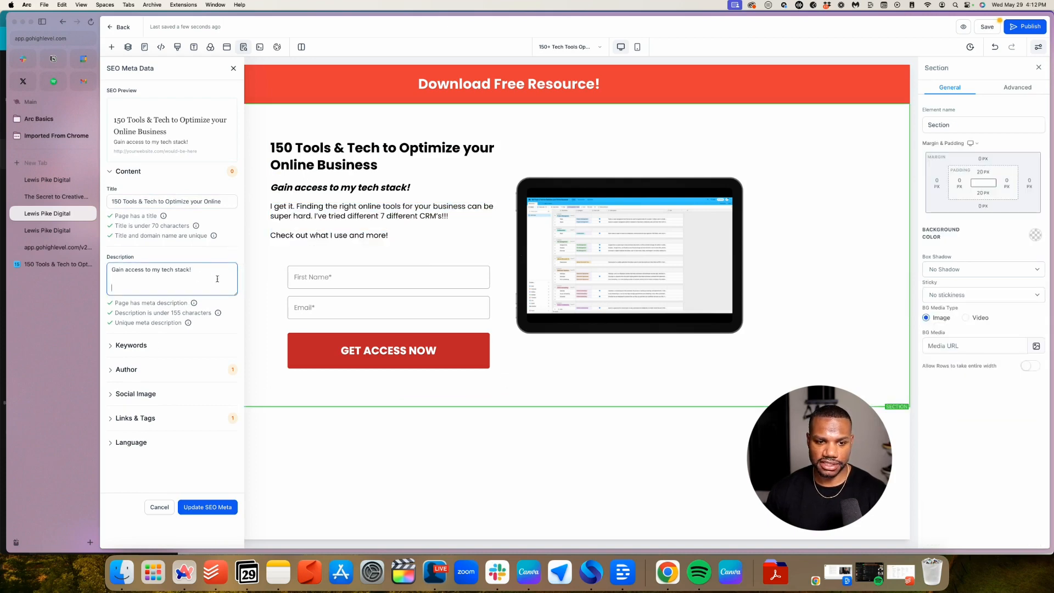
{"action": "key", "text": "super+v"}
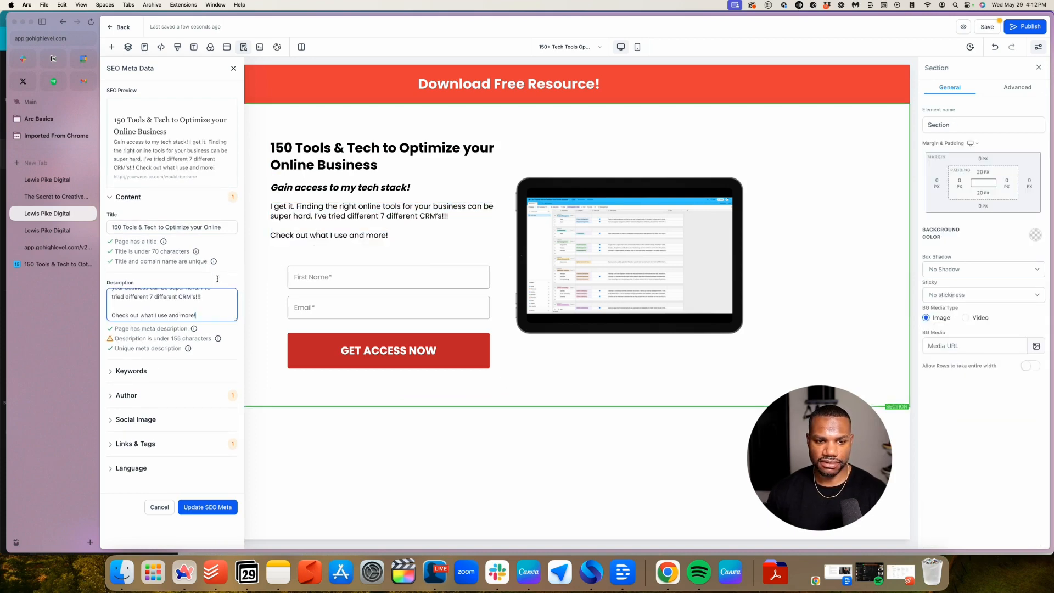
Fill in the author's name in the SEO Author field
{"action": "left_click", "coordinate": [155, 368]}
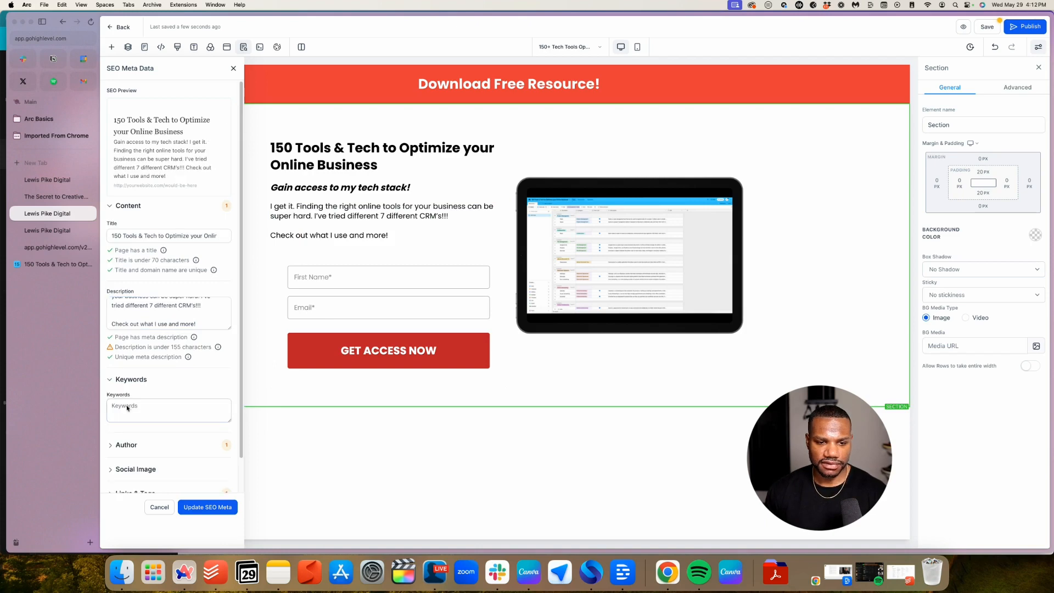
{"action": "scroll", "coordinate": [149, 396], "scroll_direction": "down", "scroll_amount": 2}
{"action": "left_click", "coordinate": [145, 408]}
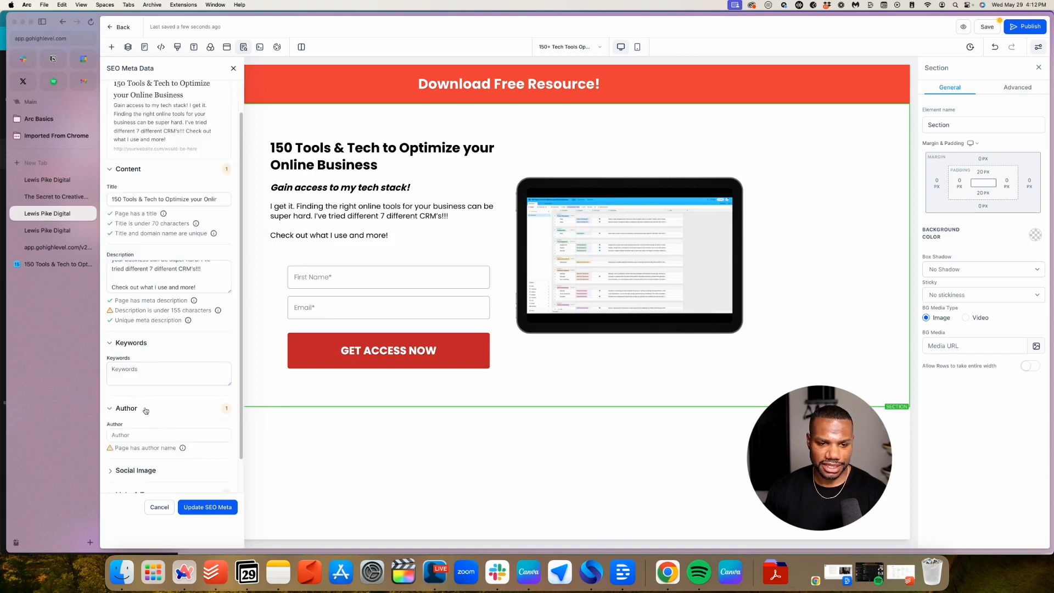
{"action": "scroll", "coordinate": [148, 406], "scroll_direction": "down", "scroll_amount": 2}
{"action": "left_click", "coordinate": [151, 403]}
{"action": "type", "text": "Lewies Pa"}
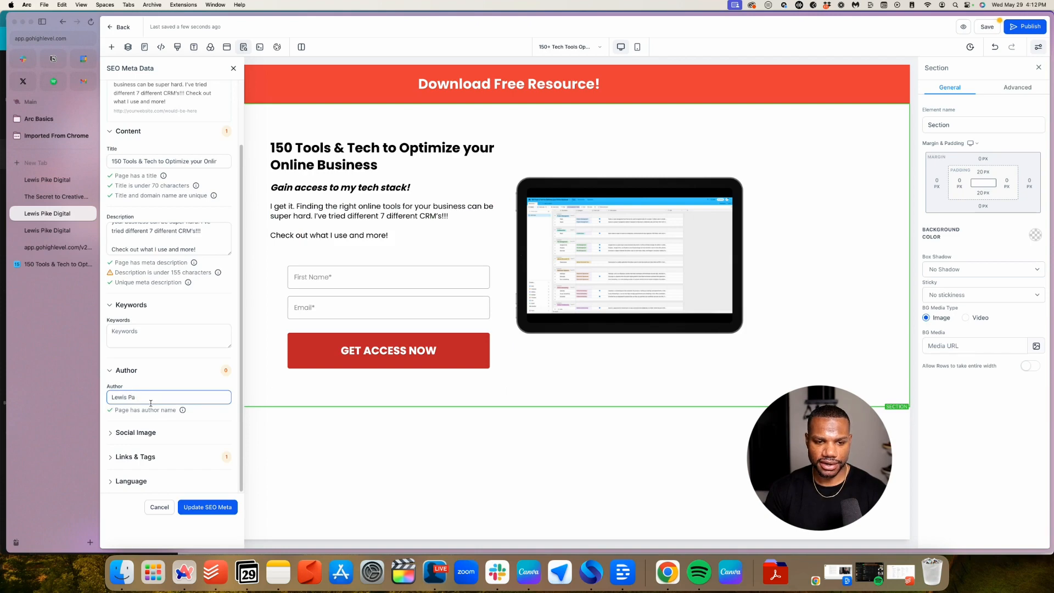
{"action": "type", "text": "Pike"}
Set '150 Tech Tools Mockup.png' from the media library as social image and update SEO meta
{"action": "left_click", "coordinate": [164, 432]}
{"action": "scroll", "coordinate": [170, 395], "scroll_direction": "down", "scroll_amount": 2}
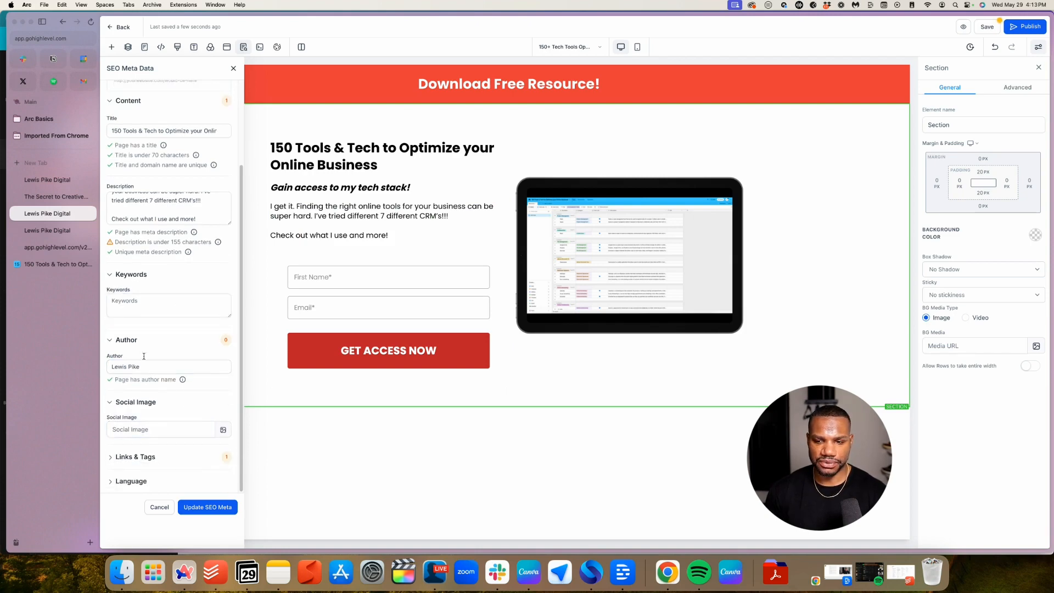
{"action": "left_click", "coordinate": [222, 431]}
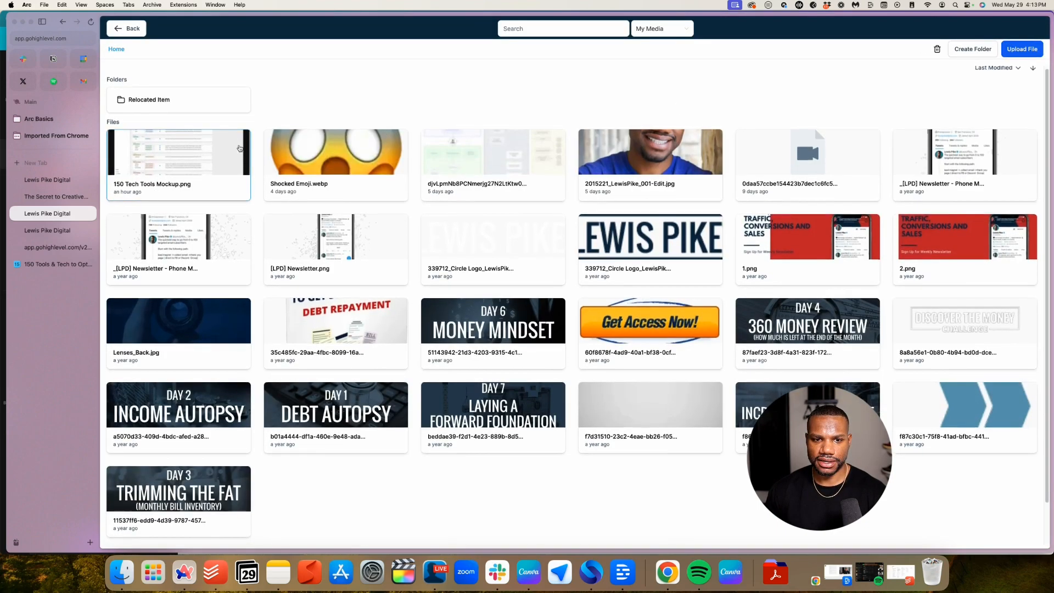
{"action": "left_click", "coordinate": [240, 149]}
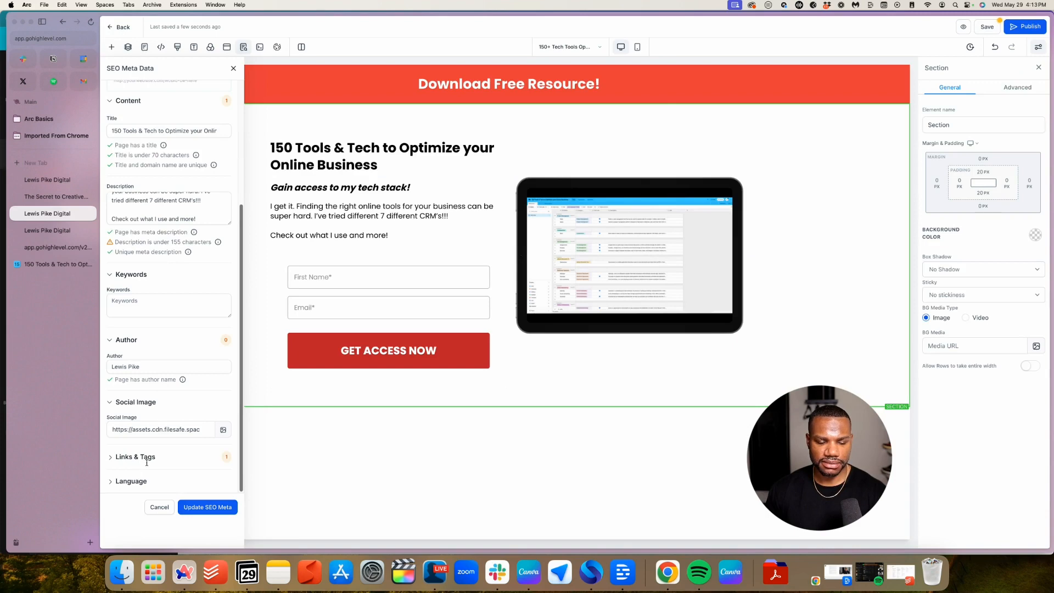
{"action": "left_click", "coordinate": [204, 505]}
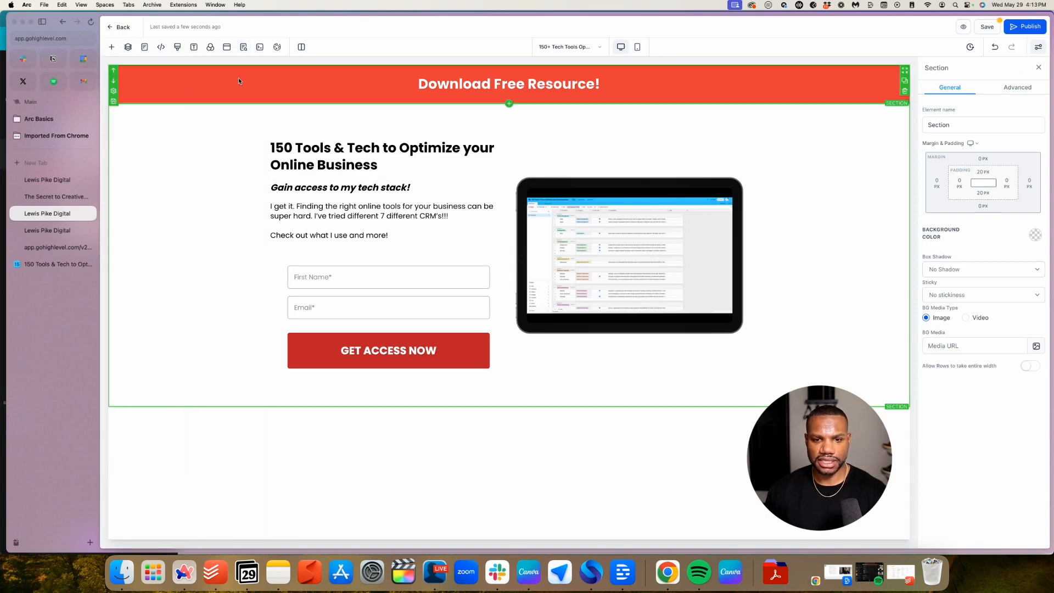
Check the tracking code settings, leaving header code empty, then save the page
{"action": "left_click", "coordinate": [162, 47]}
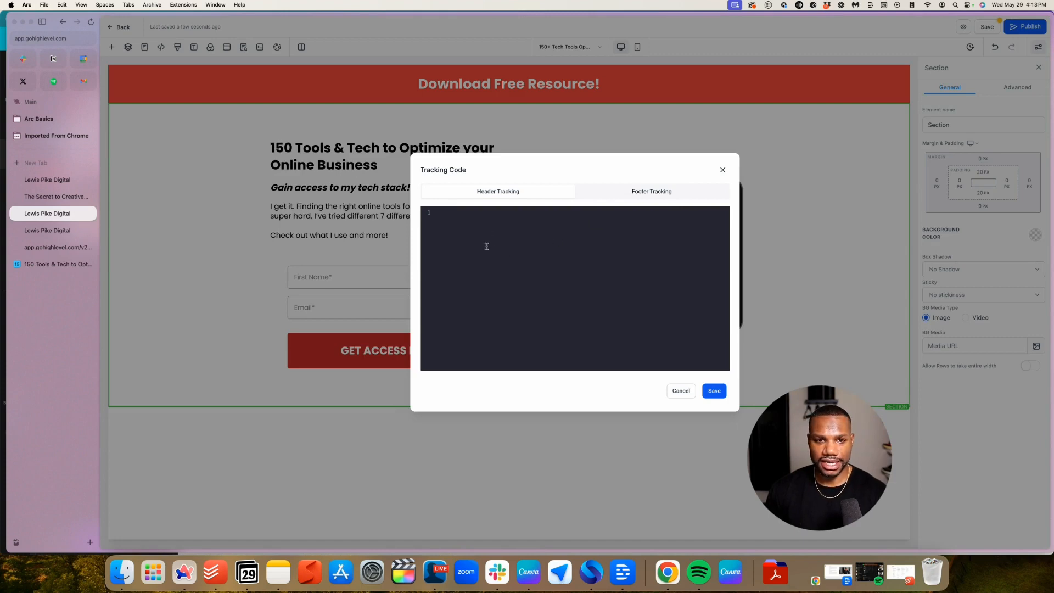
{"action": "left_click", "coordinate": [722, 170]}
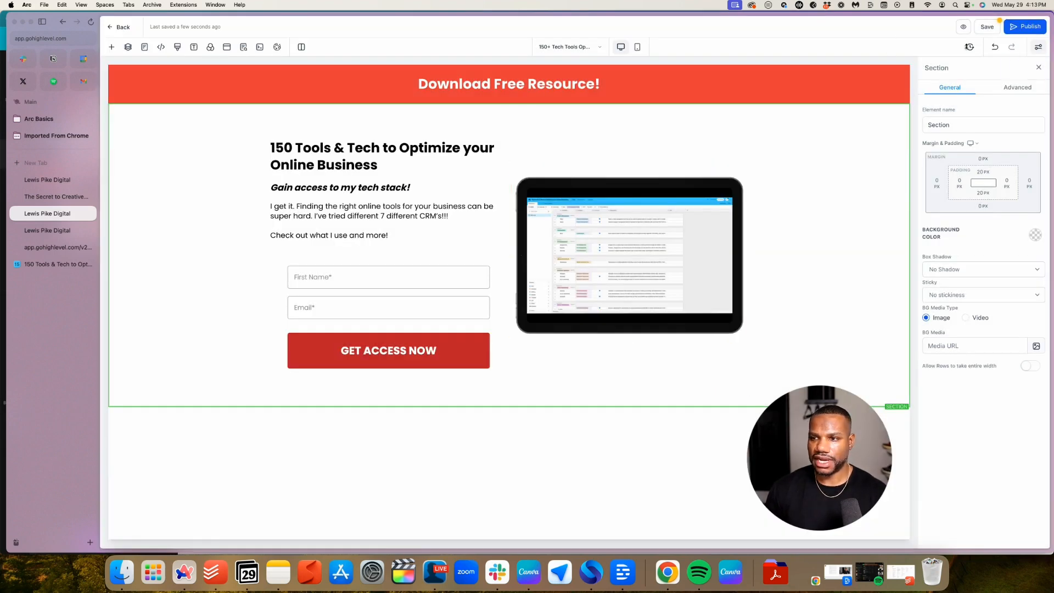
{"action": "left_click", "coordinate": [987, 26]}
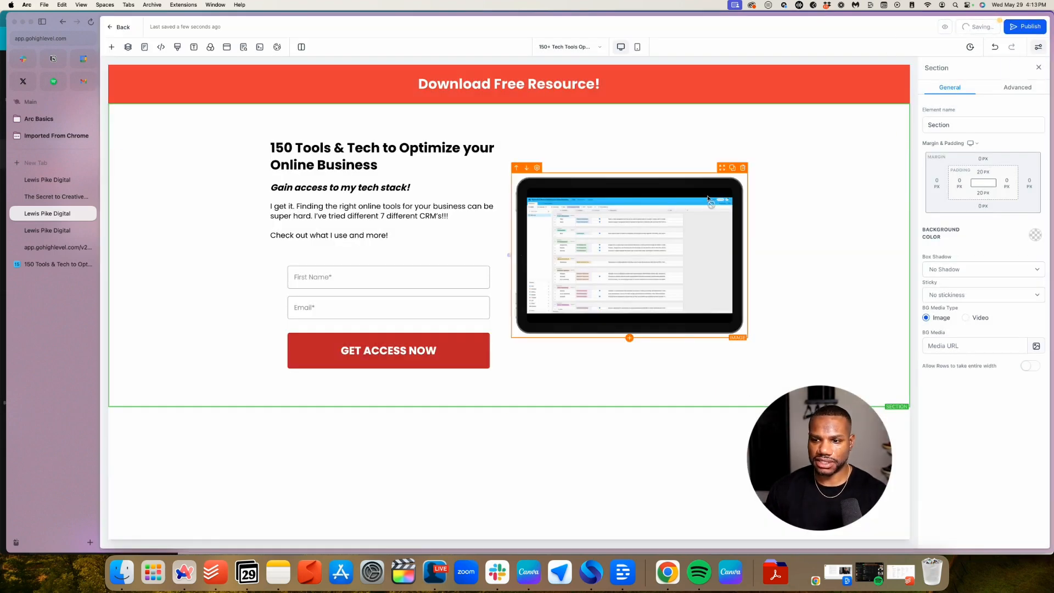
Add a full-width section with a 1-column row at the bottom of the page
{"action": "left_click", "coordinate": [509, 407]}
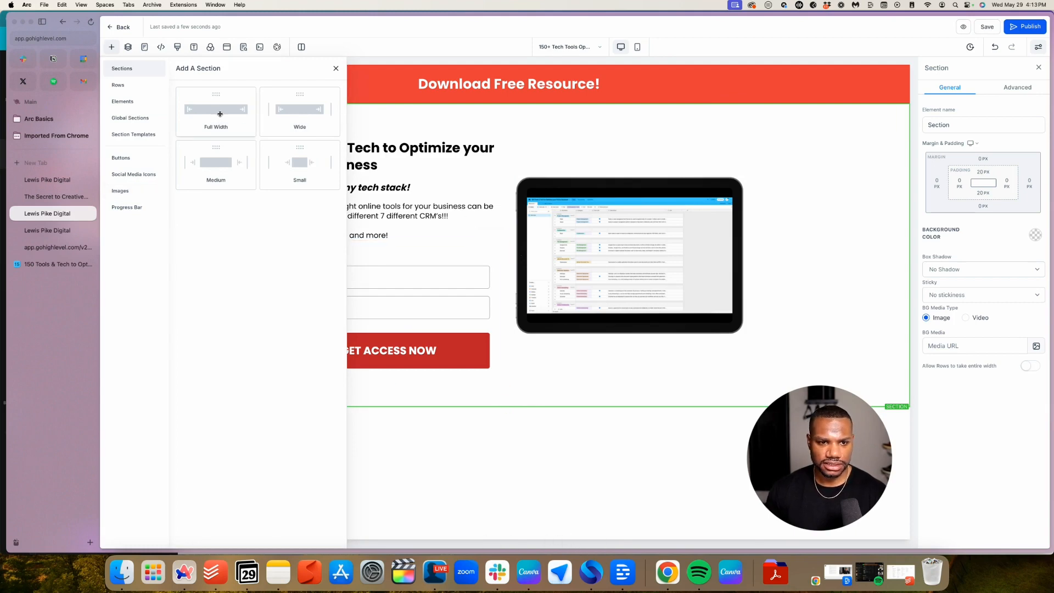
{"action": "left_click", "coordinate": [132, 134]}
{"action": "left_click", "coordinate": [133, 119]}
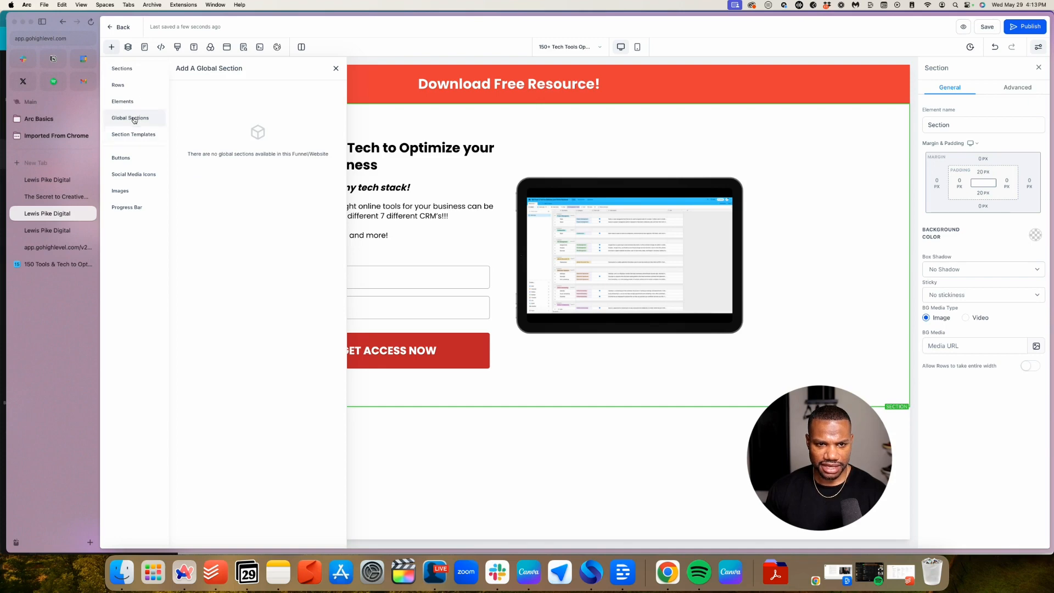
{"action": "left_click", "coordinate": [123, 70]}
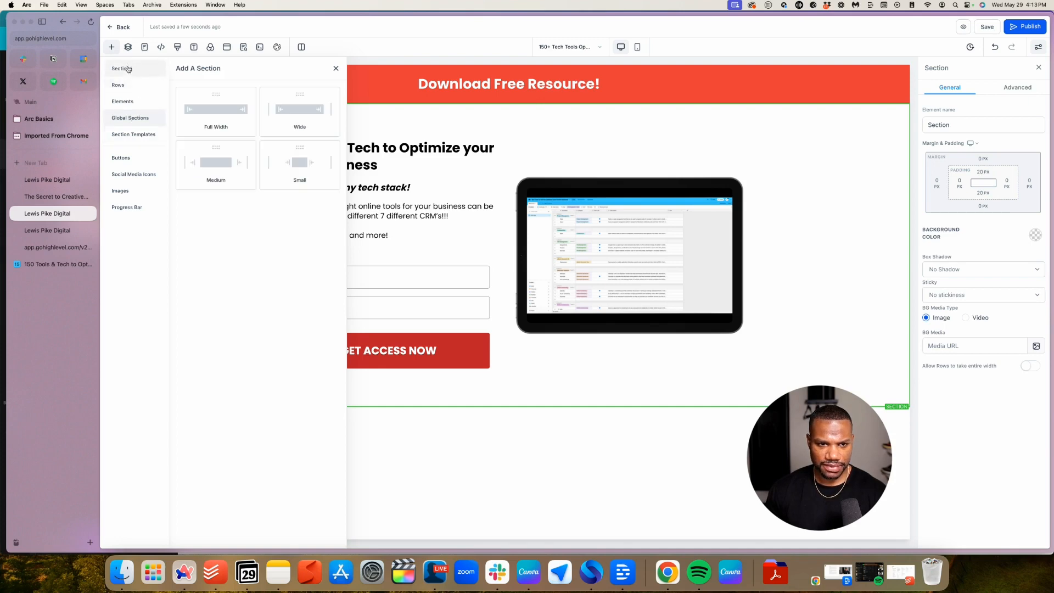
{"action": "left_click", "coordinate": [236, 113]}
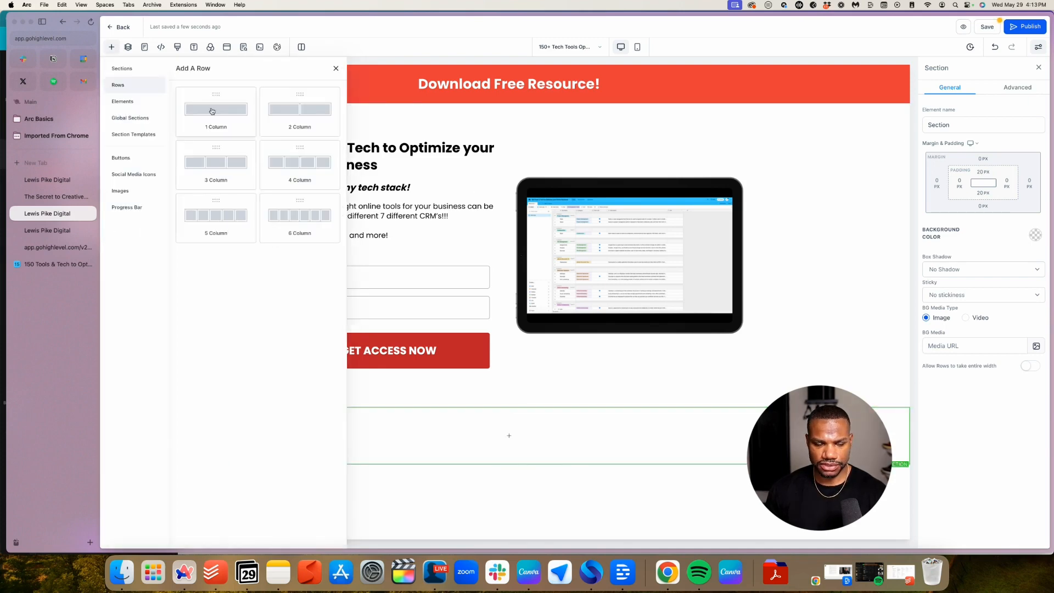
{"action": "left_click", "coordinate": [212, 111]}
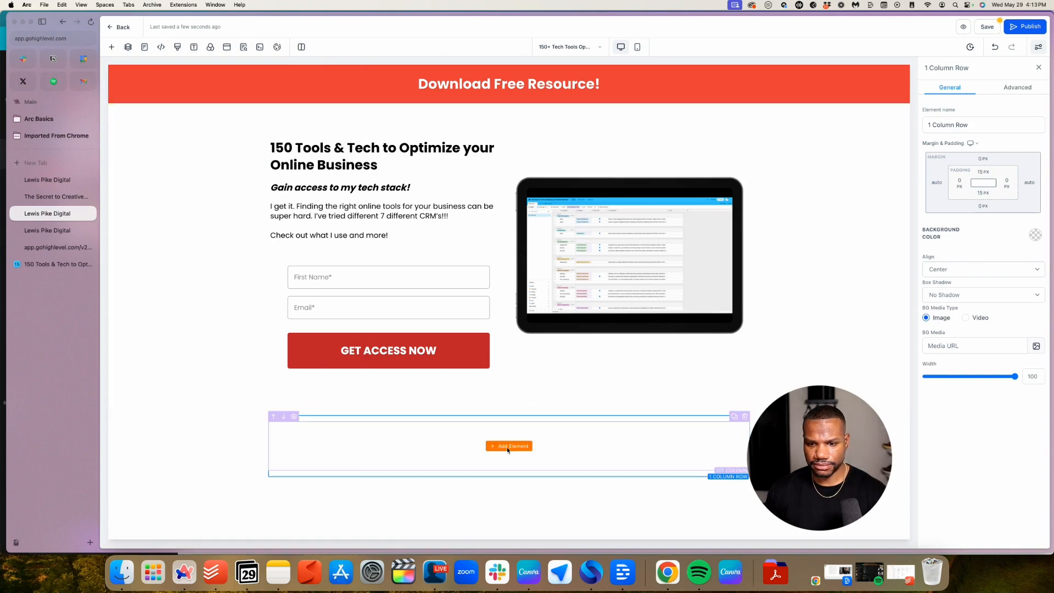
Place a paragraph in the row holding the '© [business name]. All rights reserved.' notice on one line
{"action": "left_click", "coordinate": [509, 445]}
{"action": "left_click_drag", "start_coordinate": [313, 145], "coordinate": [509, 430]}
{"action": "triple_click", "coordinate": [516, 434]}
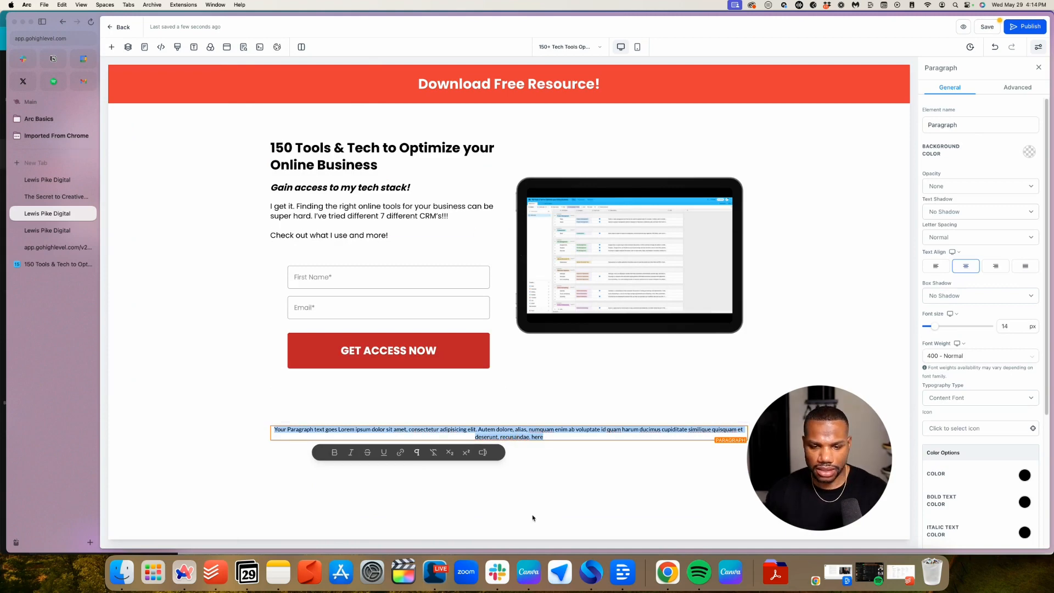
{"action": "type", "text": "© Lewis Pike Digital. All rights reserved."}
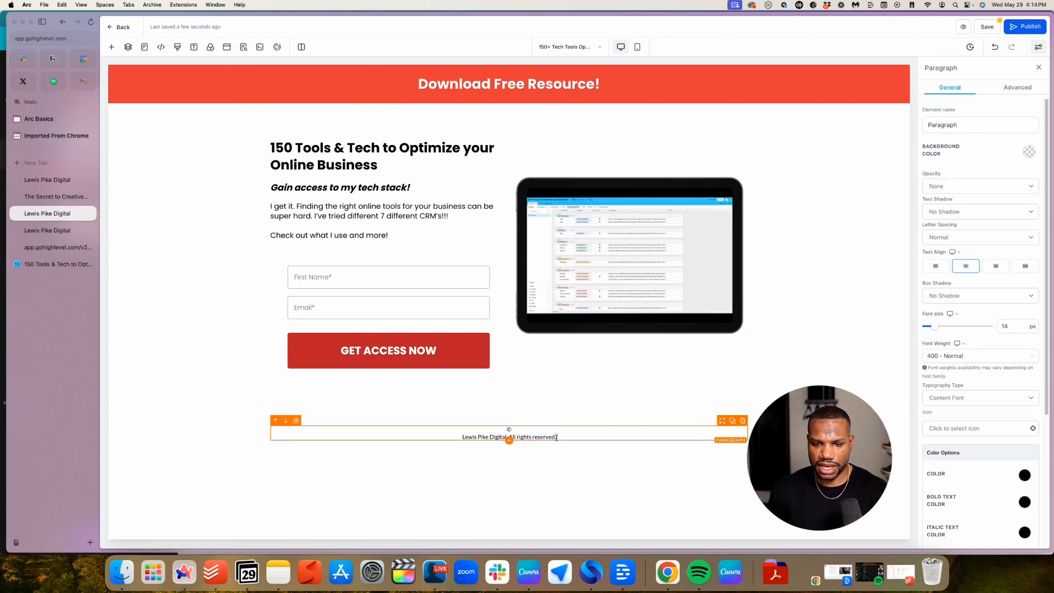
{"action": "left_click", "coordinate": [463, 437]}
{"action": "key", "text": "BackSpace"}
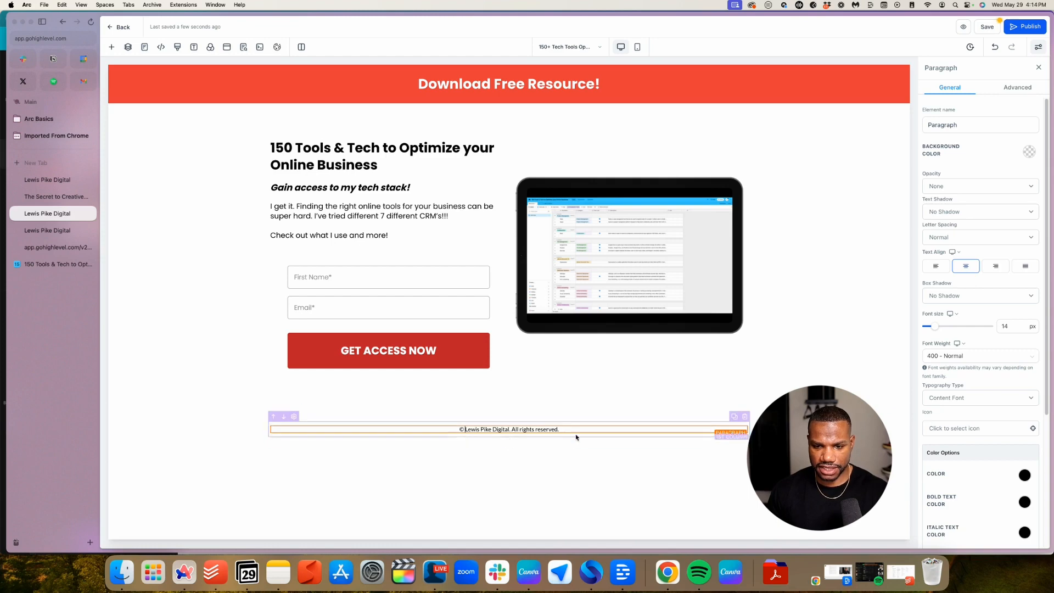
Force quit the app that was launched by accident from the dock
{"action": "left_click", "coordinate": [416, 575]}
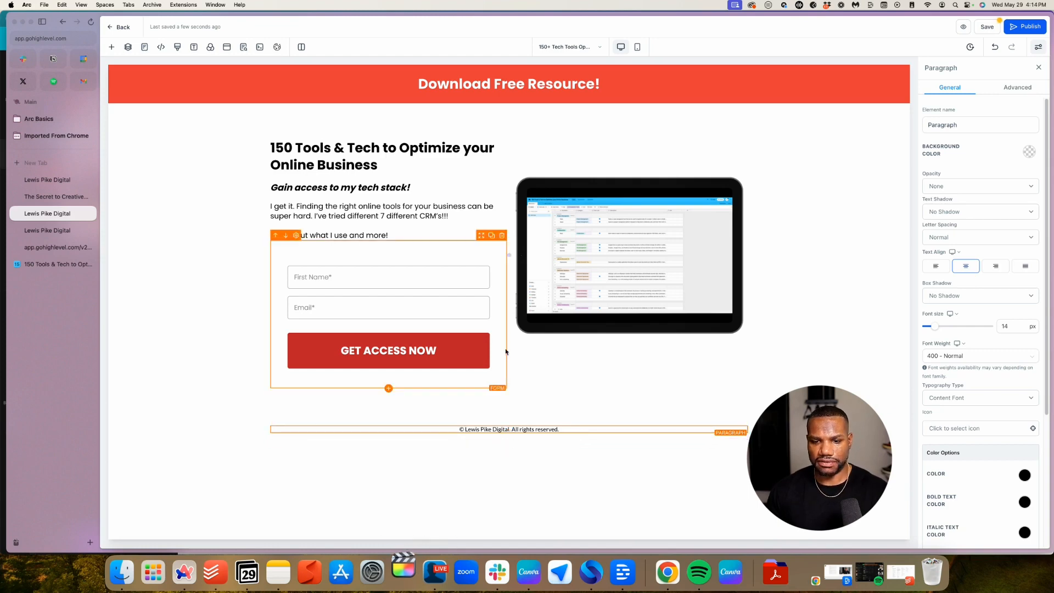
{"action": "right_click", "coordinate": [406, 557]}
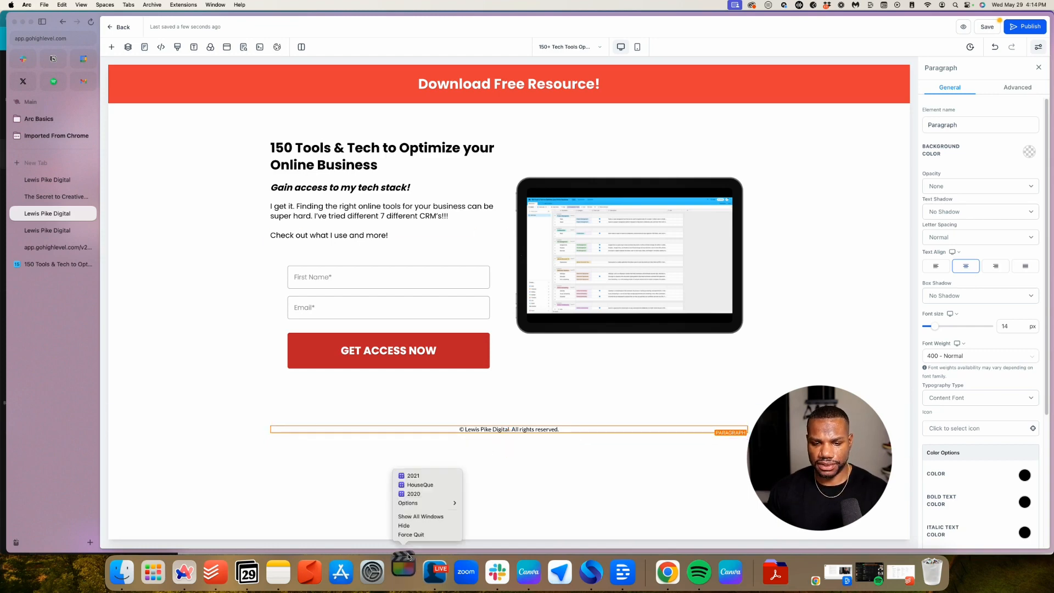
{"action": "left_click", "coordinate": [426, 531]}
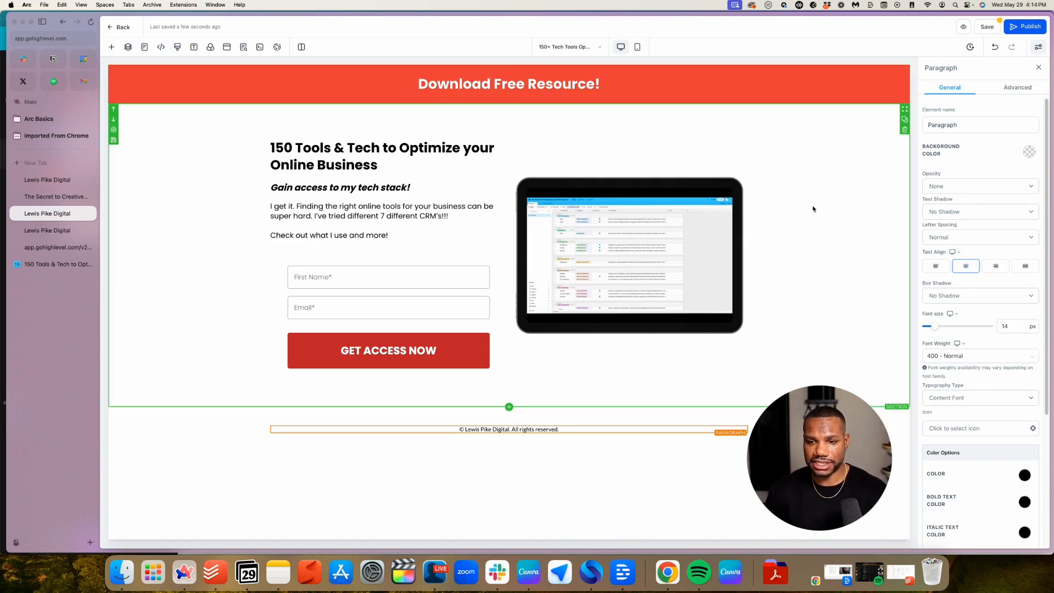
Save the page and preview it in Mobile, Desktop, then Mobile mode again
{"action": "left_click", "coordinate": [980, 27]}
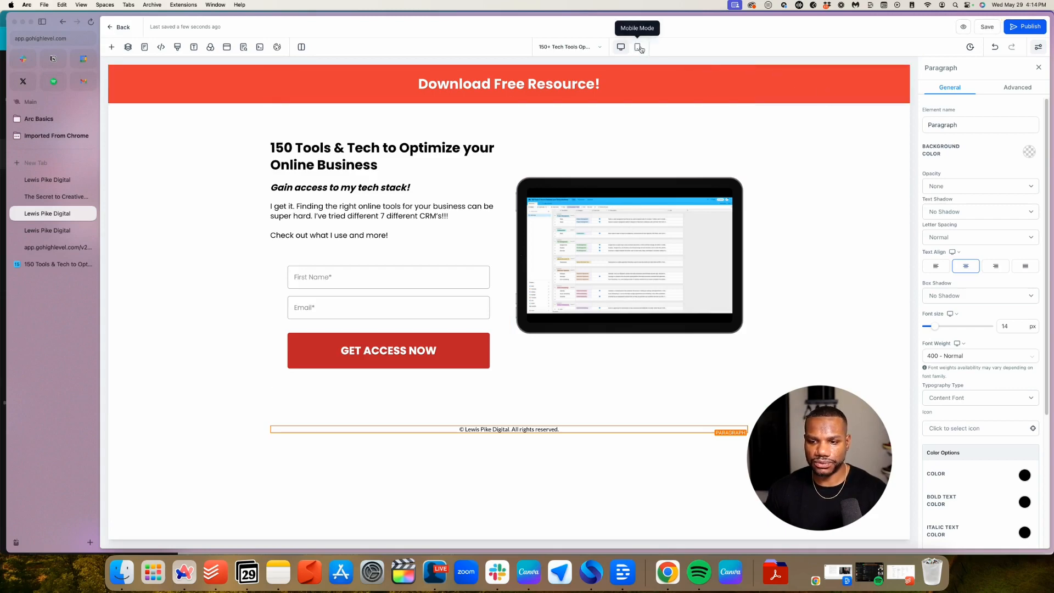
{"action": "left_click", "coordinate": [637, 48]}
{"action": "scroll", "coordinate": [527, 228], "scroll_direction": "down", "scroll_amount": 3}
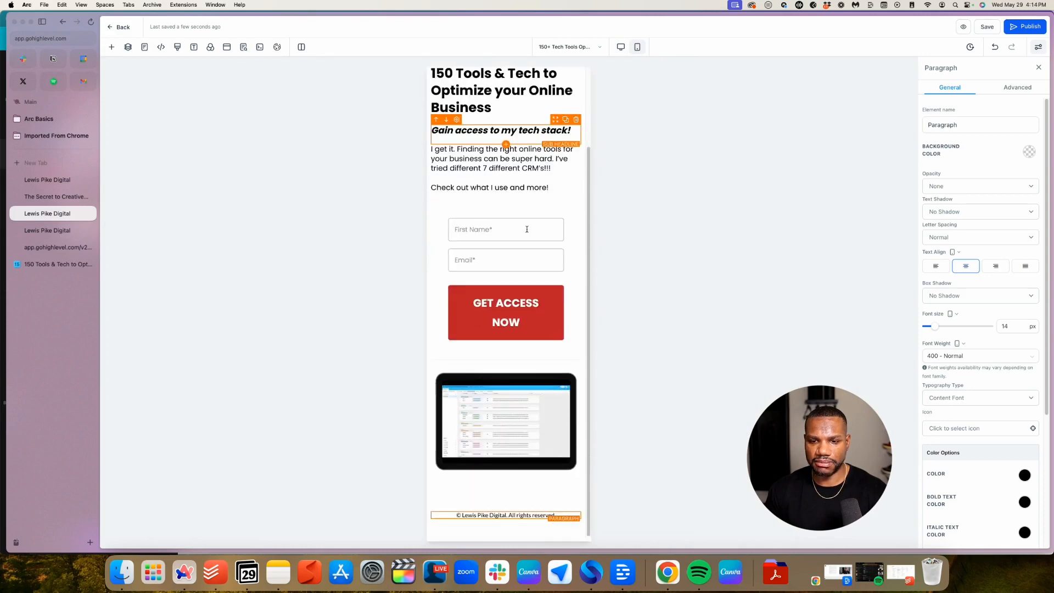
{"action": "scroll", "coordinate": [526, 229], "scroll_direction": "up", "scroll_amount": 3}
{"action": "left_click", "coordinate": [621, 47]}
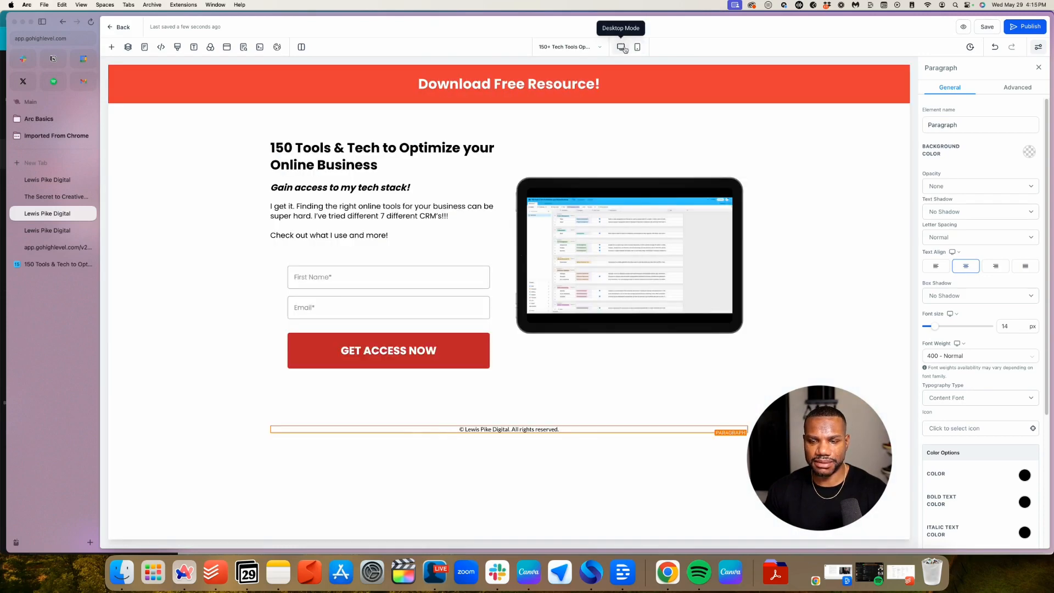
{"action": "left_click", "coordinate": [638, 47]}
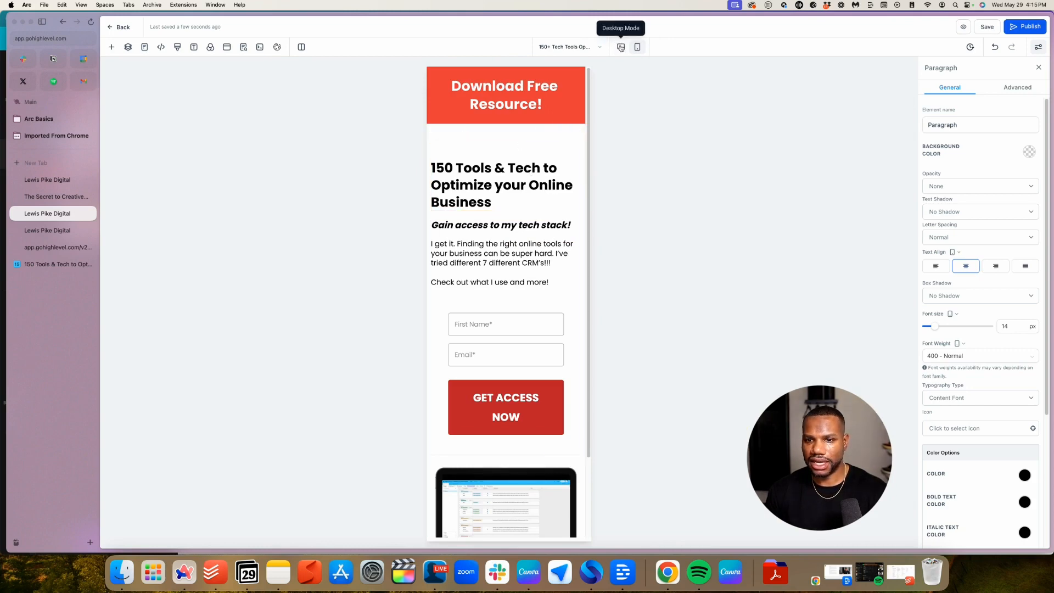
Remove the top padding of the row holding the headline and form
{"action": "left_click", "coordinate": [497, 168]}
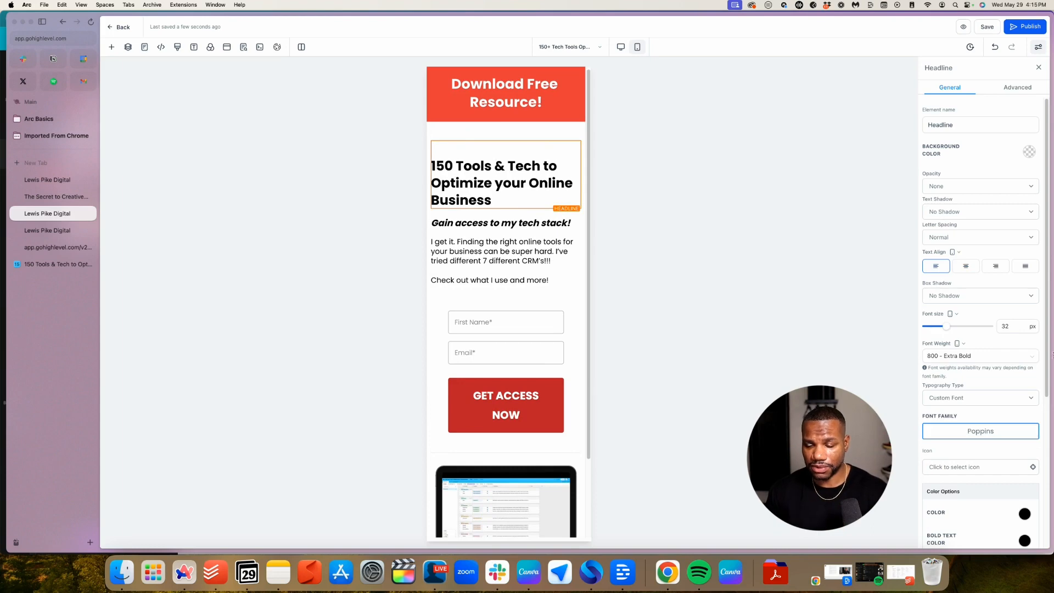
{"action": "scroll", "coordinate": [1001, 382], "scroll_direction": "down", "scroll_amount": 1}
{"action": "scroll", "coordinate": [1000, 381], "scroll_direction": "down", "scroll_amount": 5}
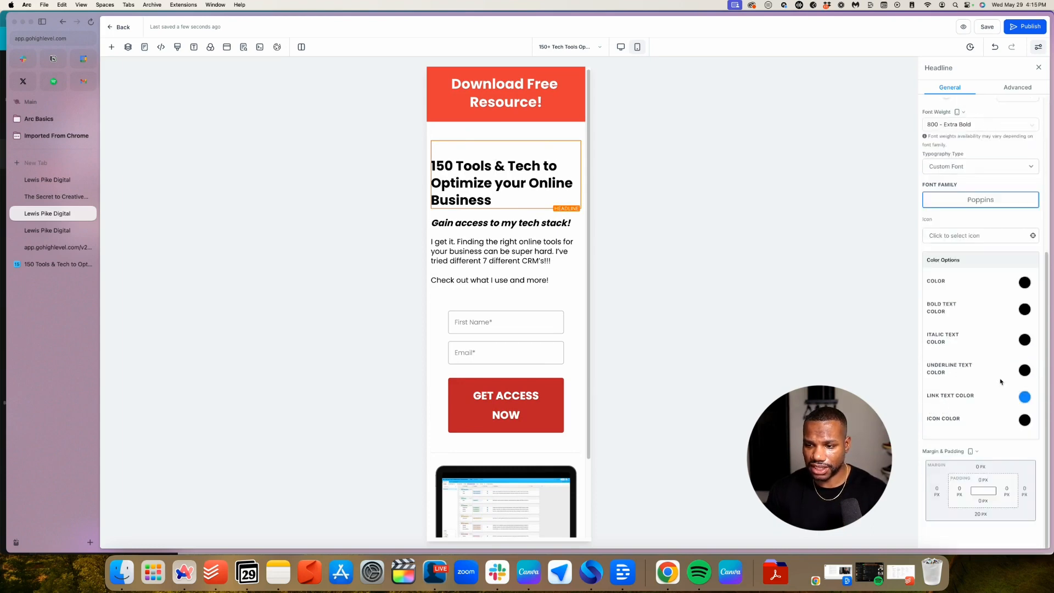
{"action": "left_click", "coordinate": [498, 133]}
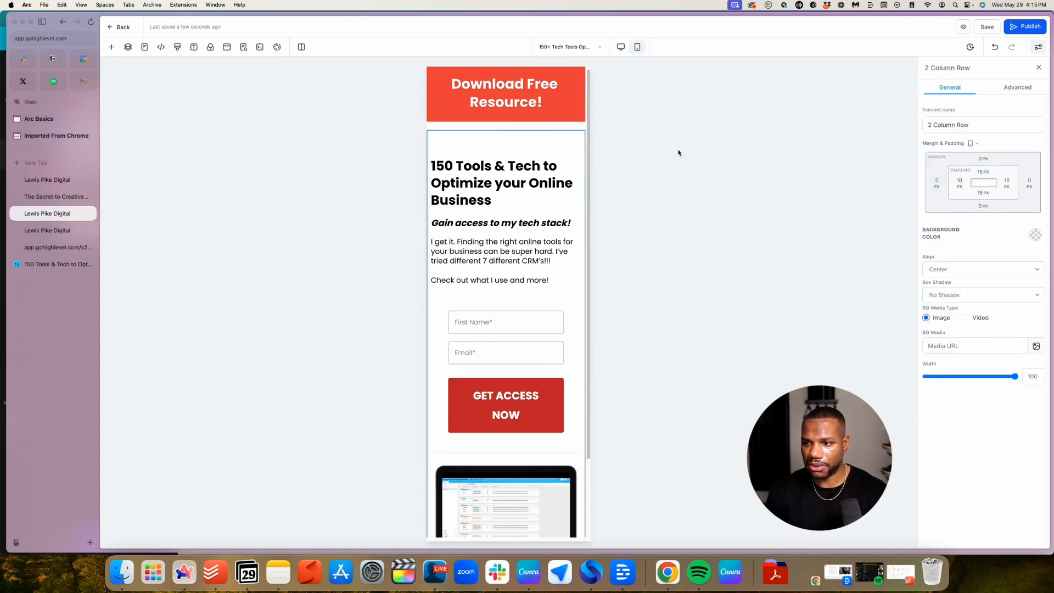
{"action": "left_click", "coordinate": [983, 172]}
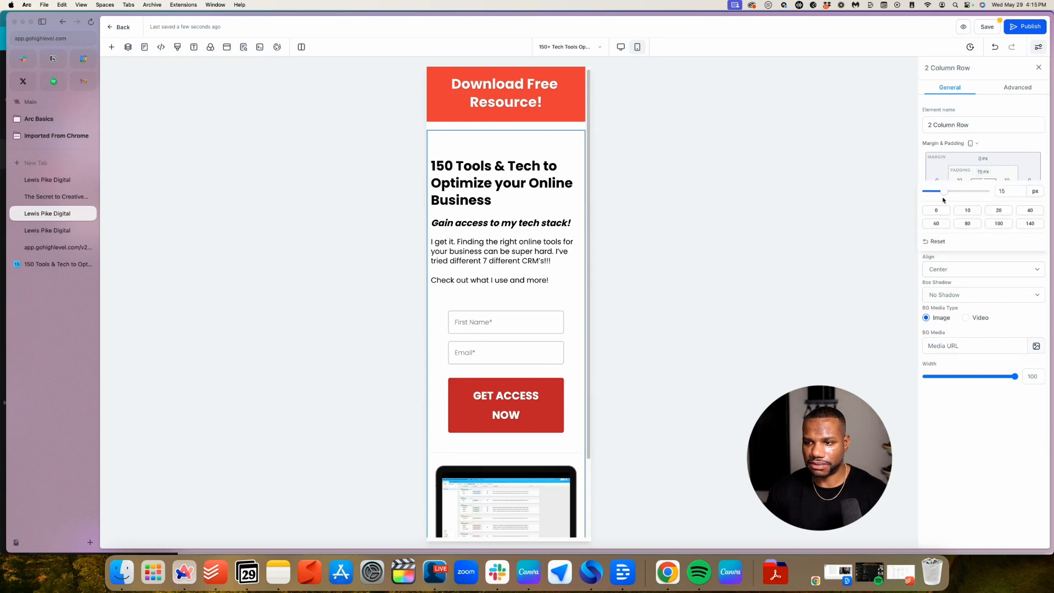
{"action": "left_click", "coordinate": [934, 211]}
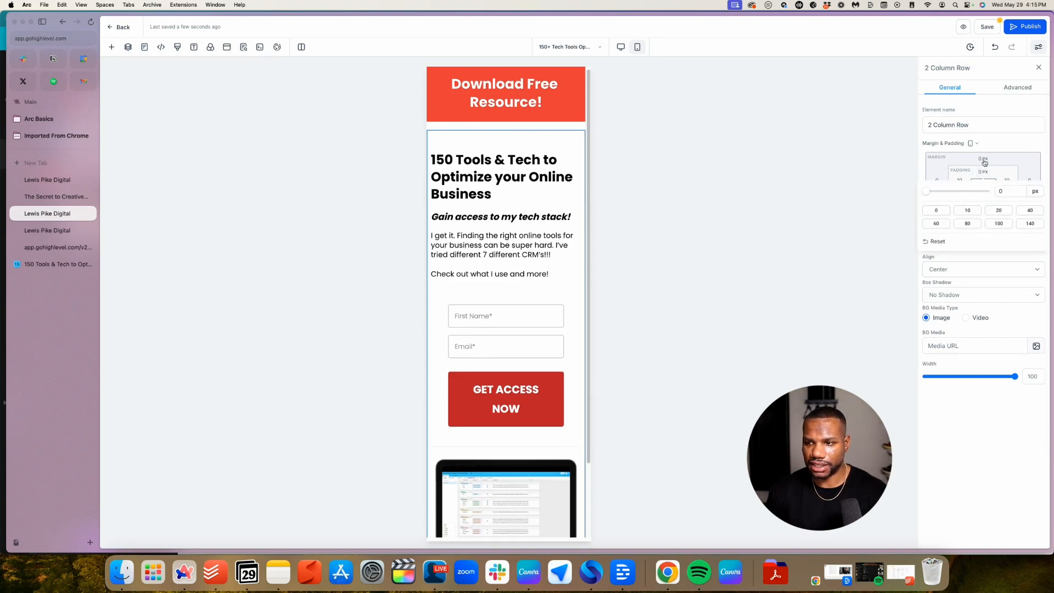
{"action": "left_click", "coordinate": [1011, 157]}
{"action": "left_click", "coordinate": [983, 193]}
Remove the bottom padding of the Download Free Resource! banner row
{"action": "left_click", "coordinate": [514, 102]}
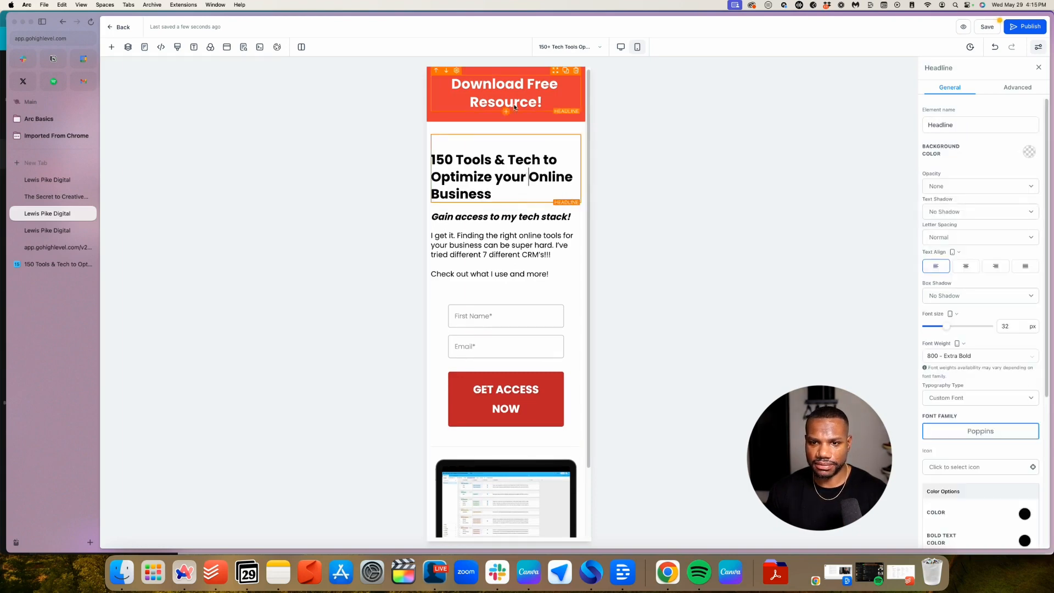
{"action": "left_click", "coordinate": [525, 67]}
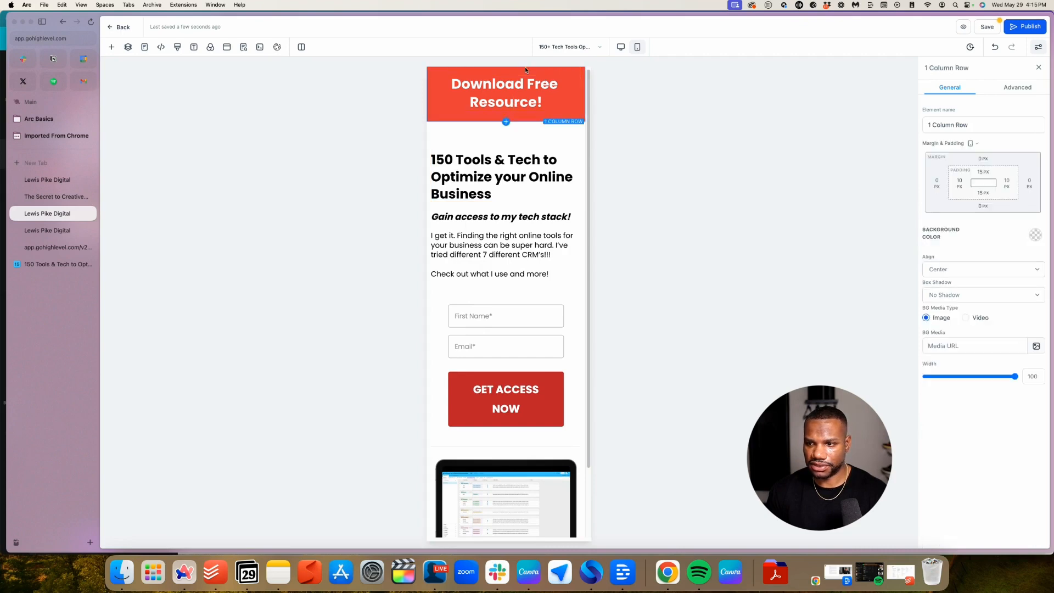
{"action": "left_click", "coordinate": [989, 194]}
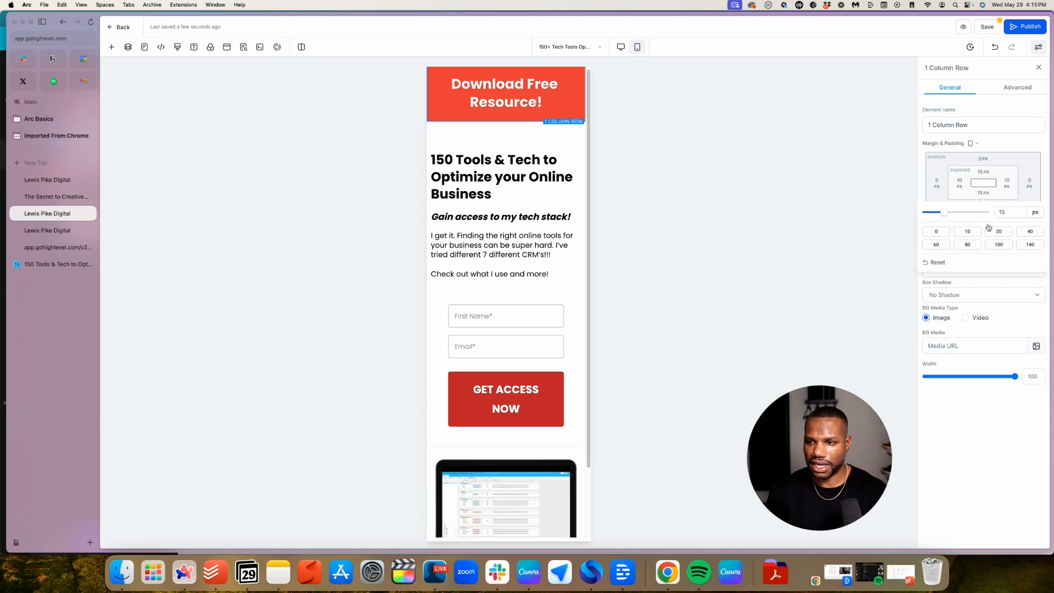
{"action": "left_click", "coordinate": [936, 231]}
Set the main headline's bottom margin to 10 px
{"action": "left_click", "coordinate": [534, 135]}
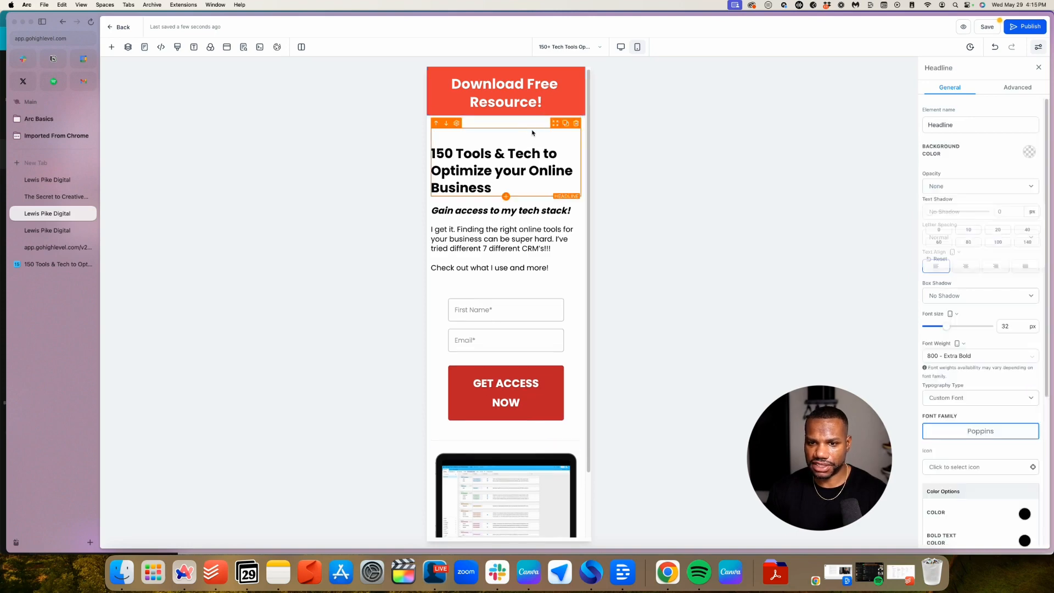
{"action": "scroll", "coordinate": [999, 301], "scroll_direction": "down", "scroll_amount": 3}
{"action": "scroll", "coordinate": [999, 301], "scroll_direction": "down", "scroll_amount": 2}
{"action": "left_click", "coordinate": [943, 461]}
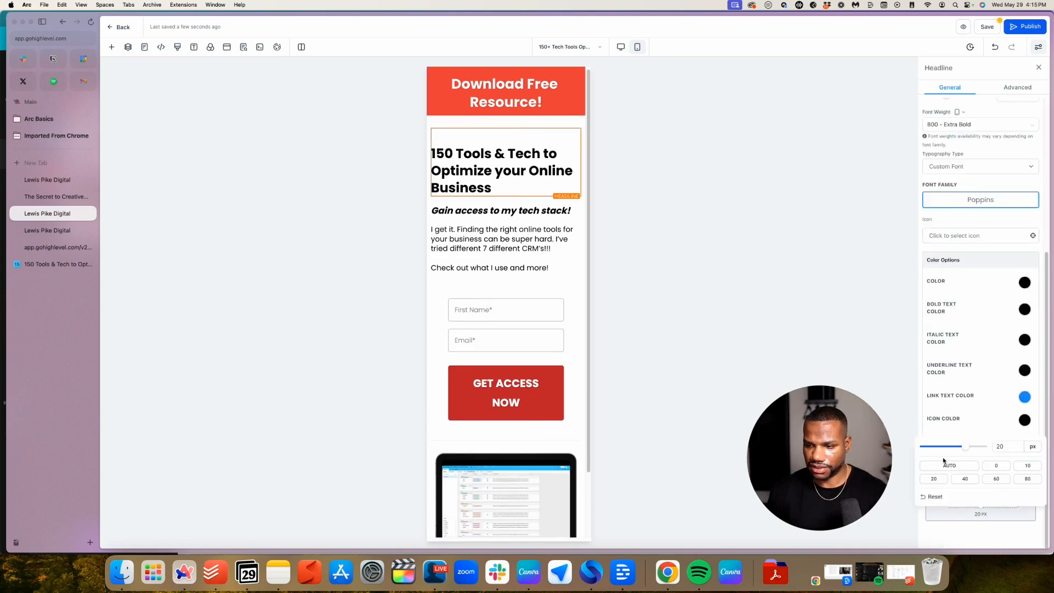
{"action": "left_click", "coordinate": [997, 465]}
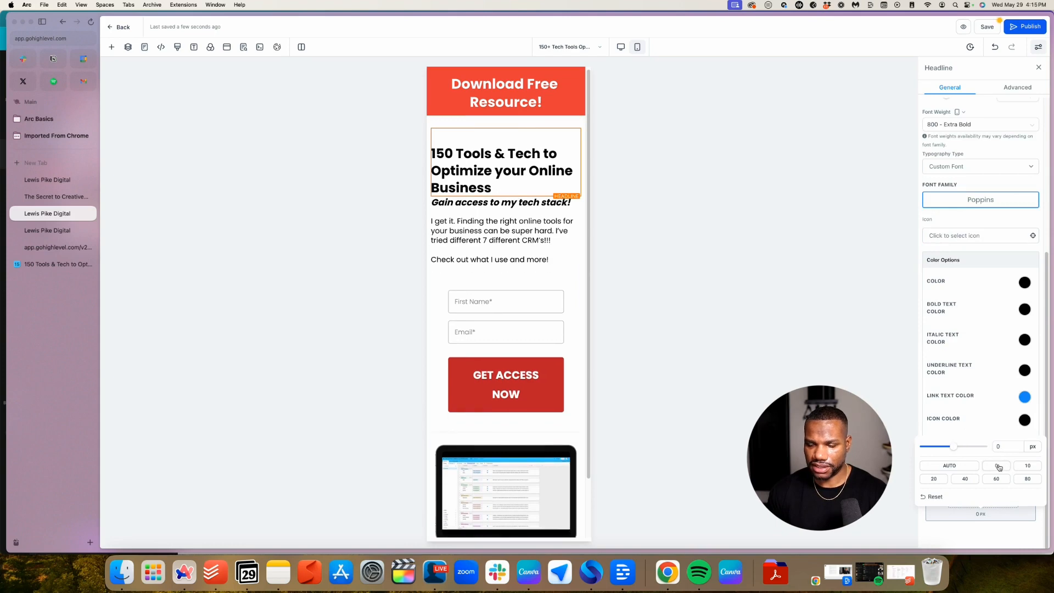
{"action": "left_click", "coordinate": [1023, 467]}
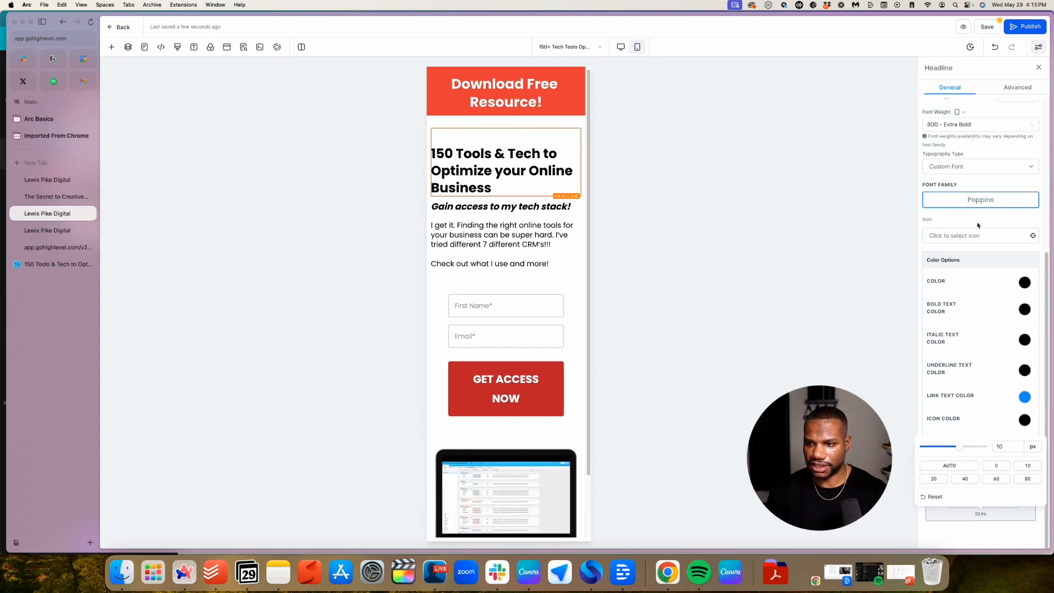
Set the section's top padding to 0 px, leaving bottom padding at 20 px
{"action": "left_click", "coordinate": [530, 119]}
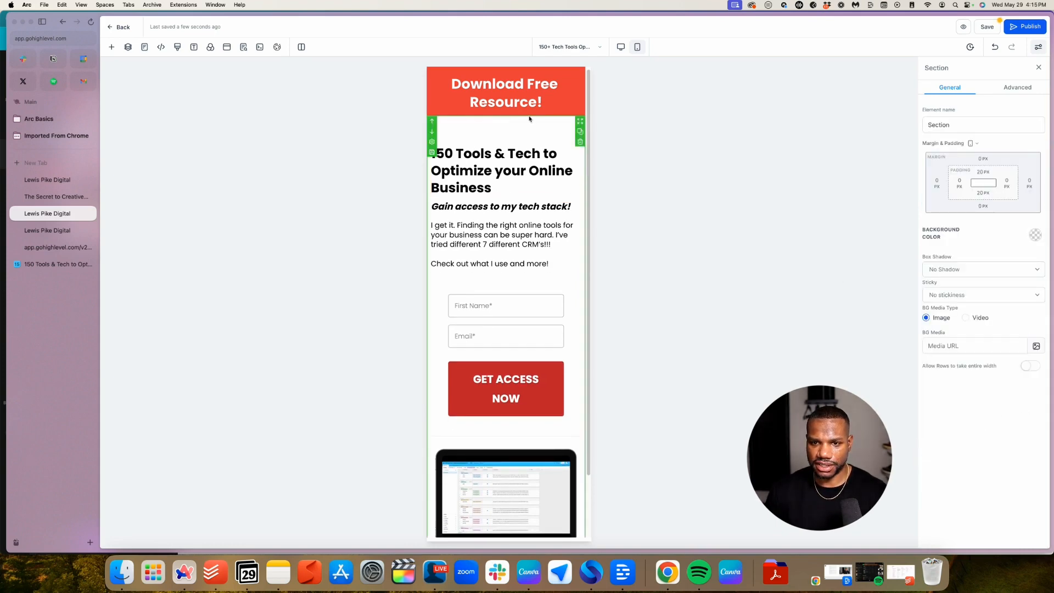
{"action": "left_click", "coordinate": [983, 172]}
{"action": "left_click", "coordinate": [962, 211]}
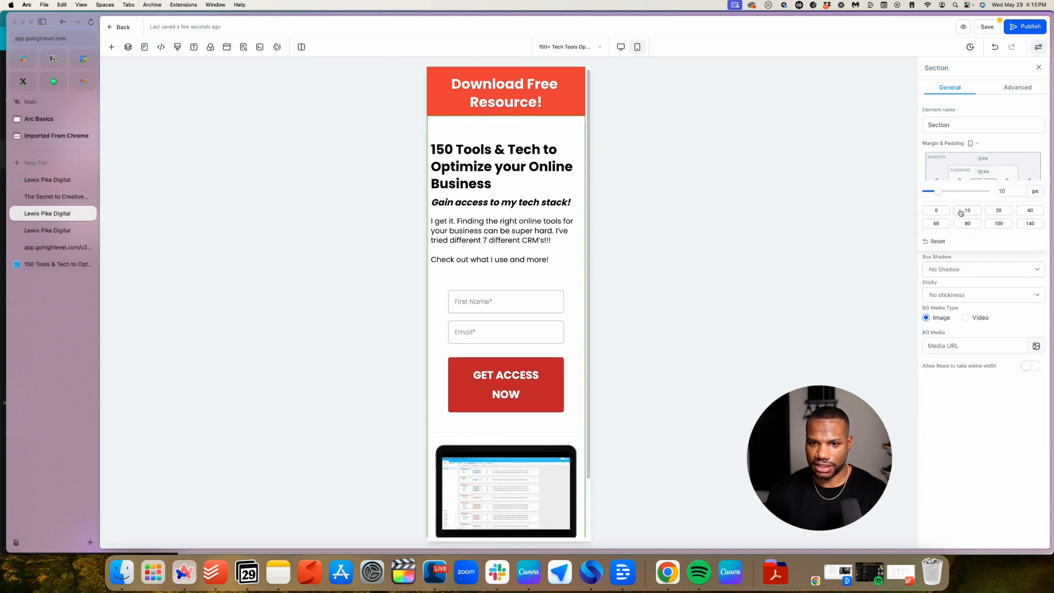
{"action": "left_click", "coordinate": [939, 212]}
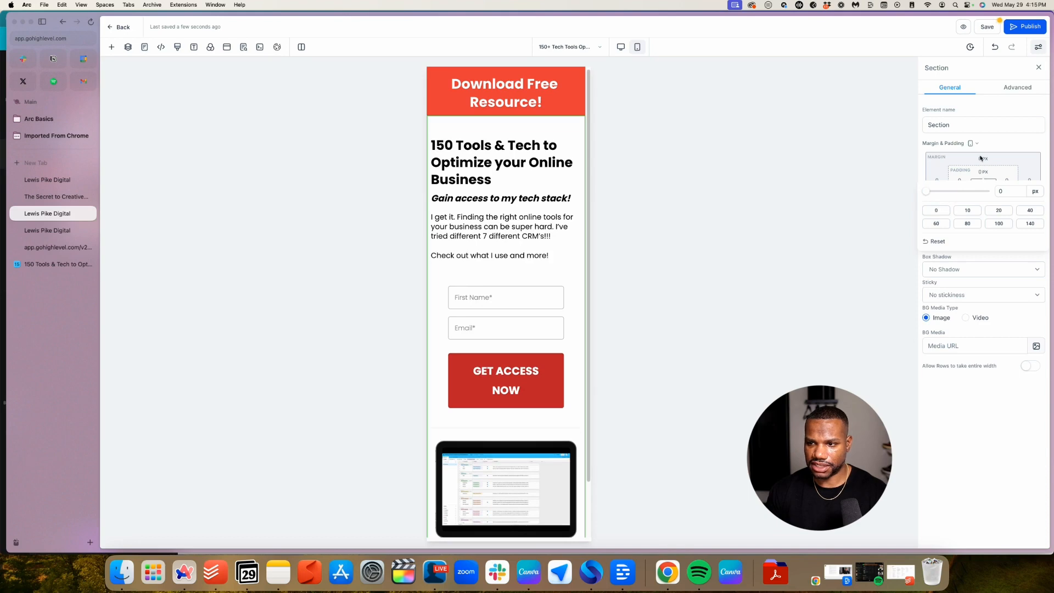
{"action": "left_click", "coordinate": [982, 193]}
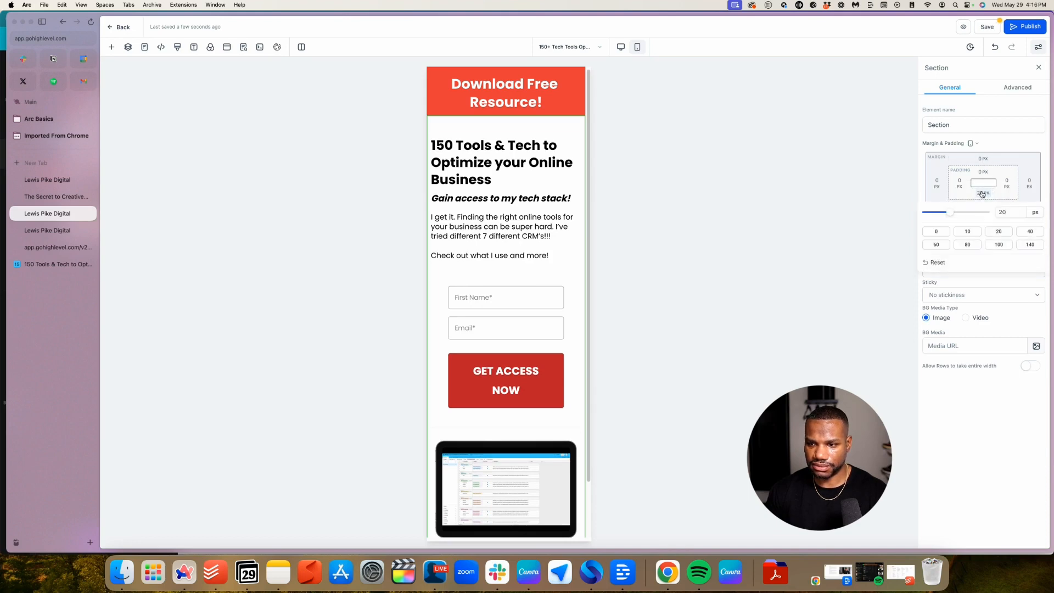
{"action": "scroll", "coordinate": [631, 247], "scroll_direction": "down", "scroll_amount": 2}
{"action": "scroll", "coordinate": [441, 294], "scroll_direction": "up", "scroll_amount": 2}
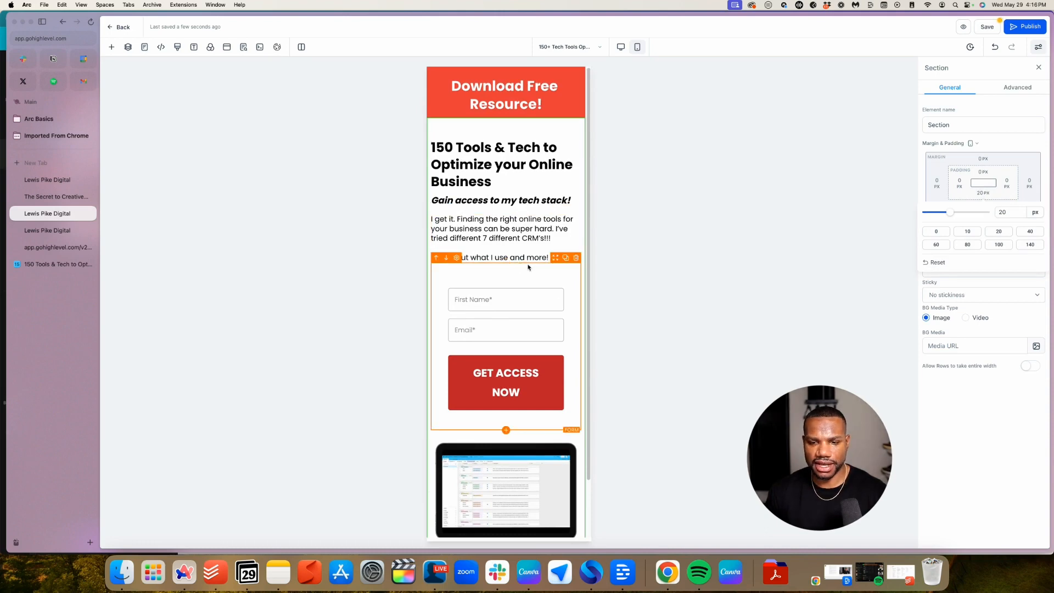
{"action": "scroll", "coordinate": [532, 302], "scroll_direction": "down", "scroll_amount": 1}
{"action": "scroll", "coordinate": [530, 302], "scroll_direction": "up", "scroll_amount": 2}
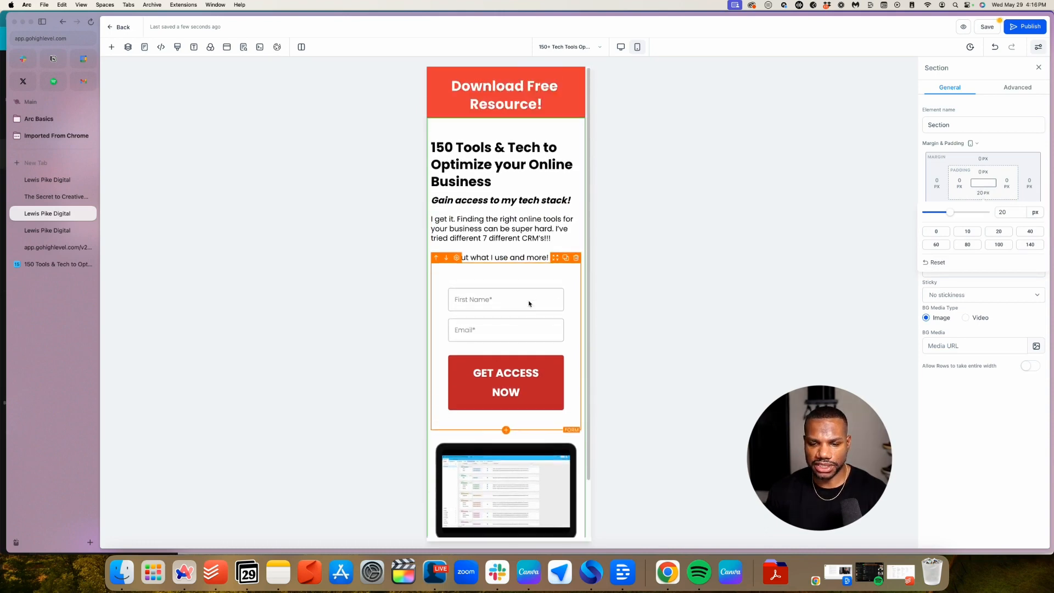
{"action": "scroll", "coordinate": [550, 467], "scroll_direction": "down", "scroll_amount": 2}
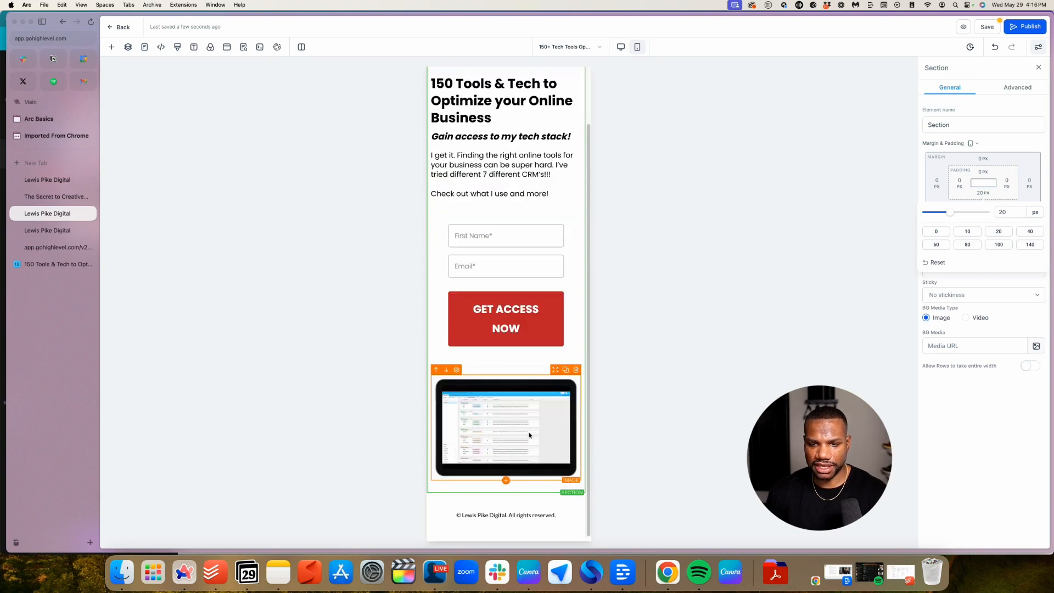
{"action": "scroll", "coordinate": [522, 433], "scroll_direction": "up", "scroll_amount": 2}
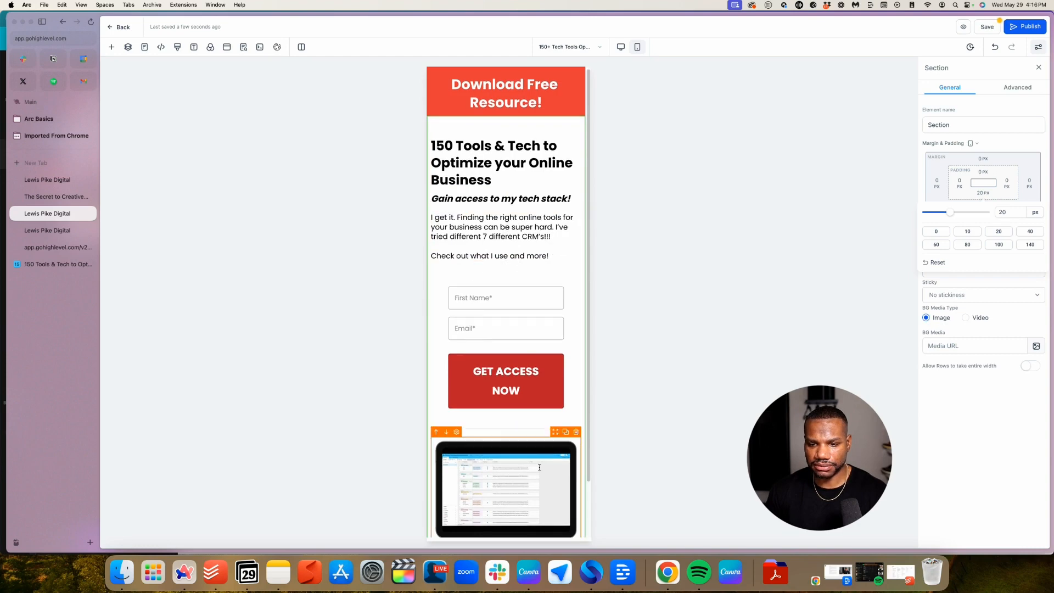
{"action": "scroll", "coordinate": [568, 435], "scroll_direction": "down", "scroll_amount": 2}
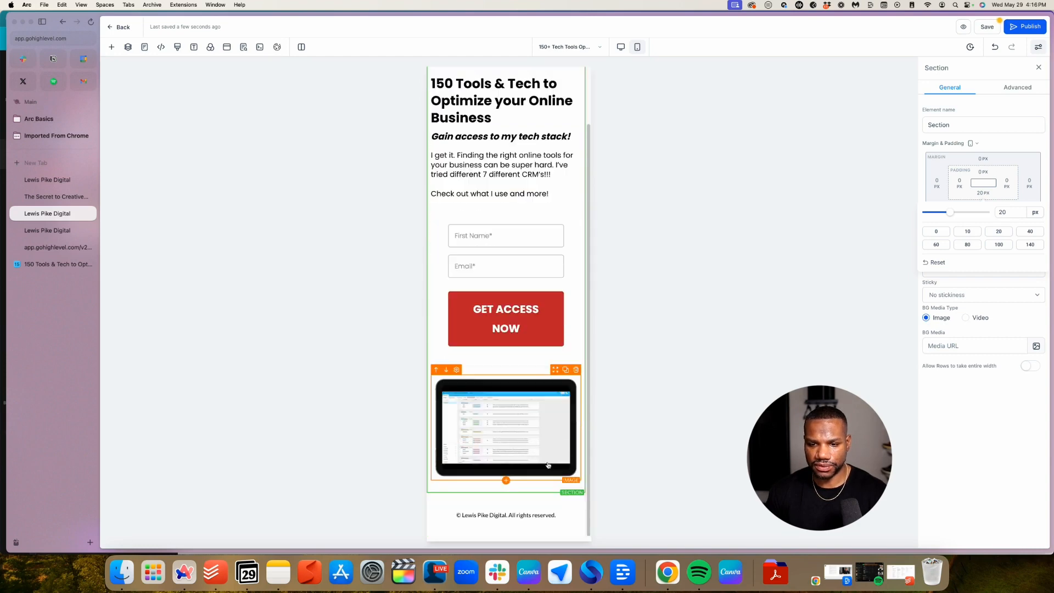
Clone the tablet mockup image and hide the first copy on mobile
{"action": "left_click", "coordinate": [566, 370]}
{"action": "scroll", "coordinate": [551, 394], "scroll_direction": "down", "scroll_amount": 3}
{"action": "left_click", "coordinate": [536, 303]}
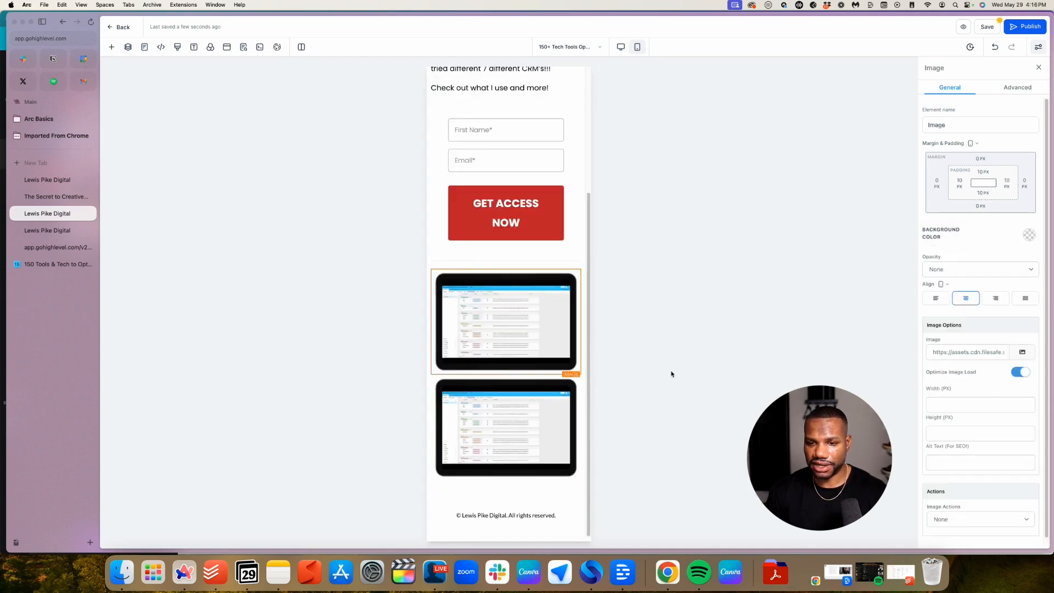
{"action": "scroll", "coordinate": [1024, 363], "scroll_direction": "down", "scroll_amount": 1}
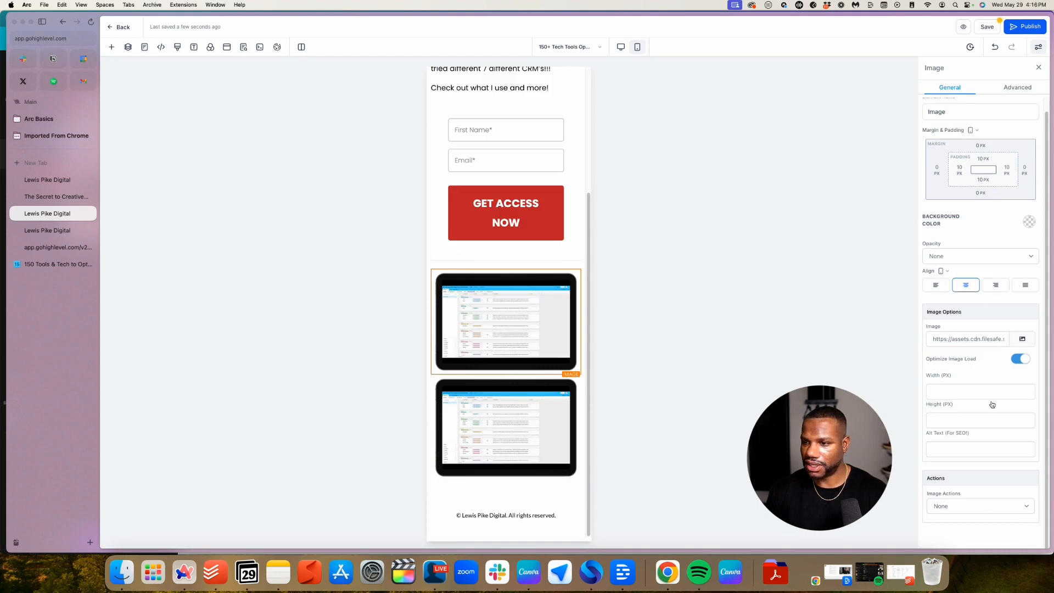
{"action": "scroll", "coordinate": [993, 404], "scroll_direction": "up", "scroll_amount": 1}
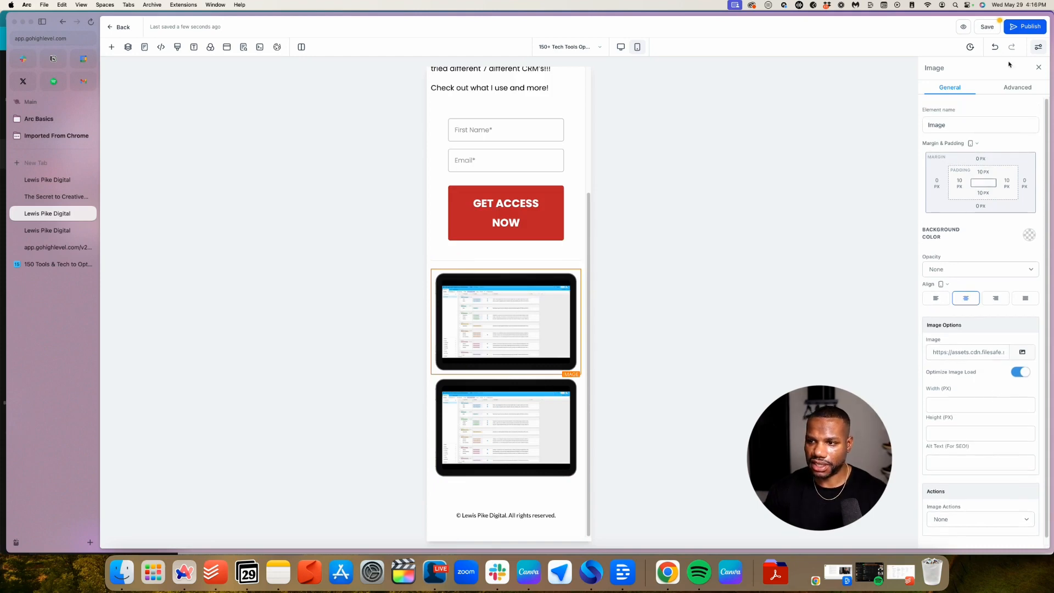
{"action": "left_click", "coordinate": [1013, 89]}
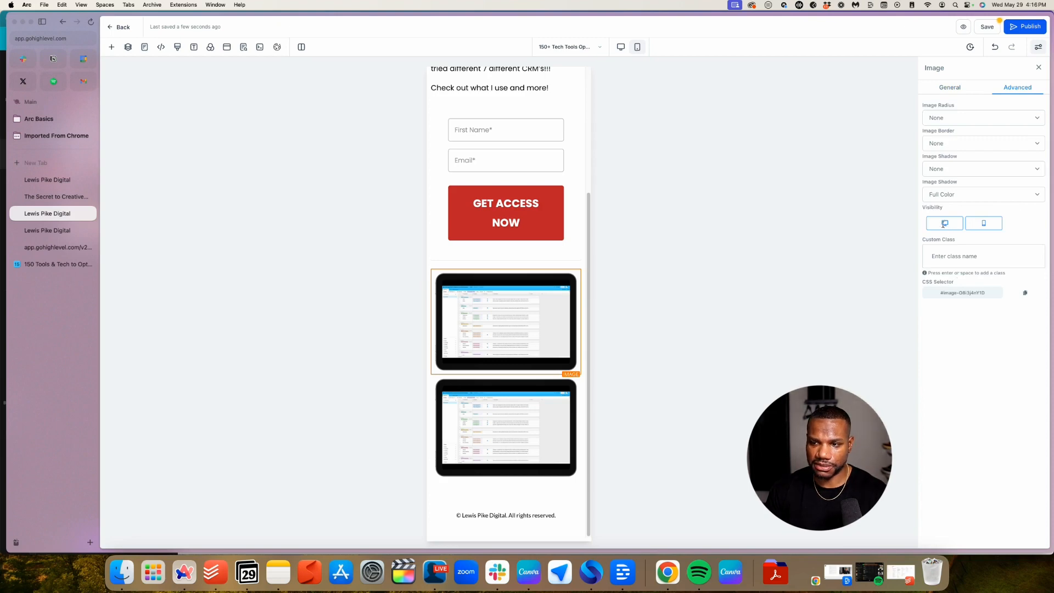
{"action": "left_click", "coordinate": [984, 224]}
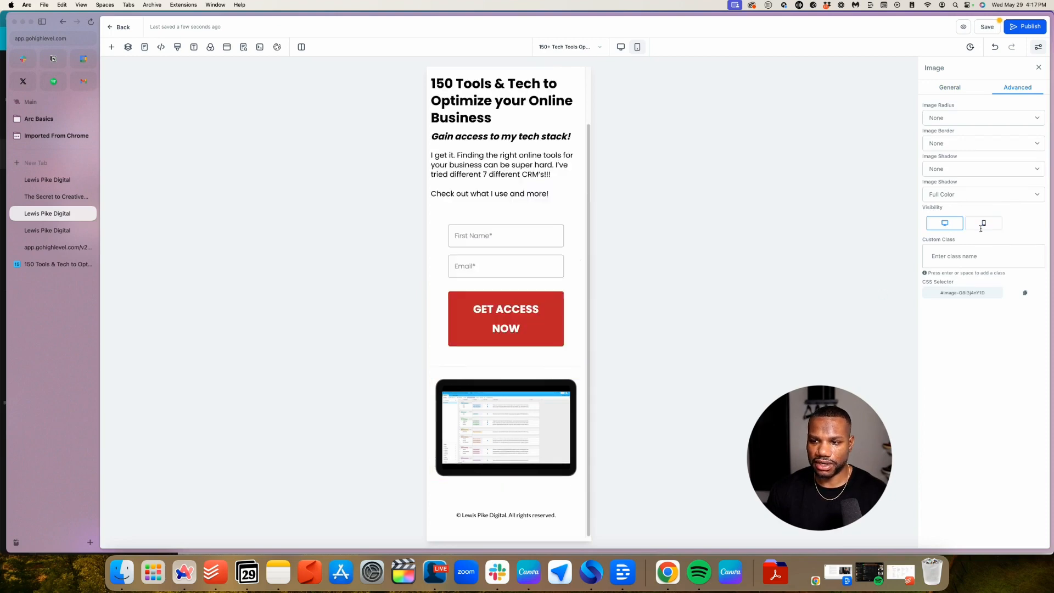
Hide the second mockup copy on desktop via Advanced Visibility
{"action": "left_click", "coordinate": [506, 427]}
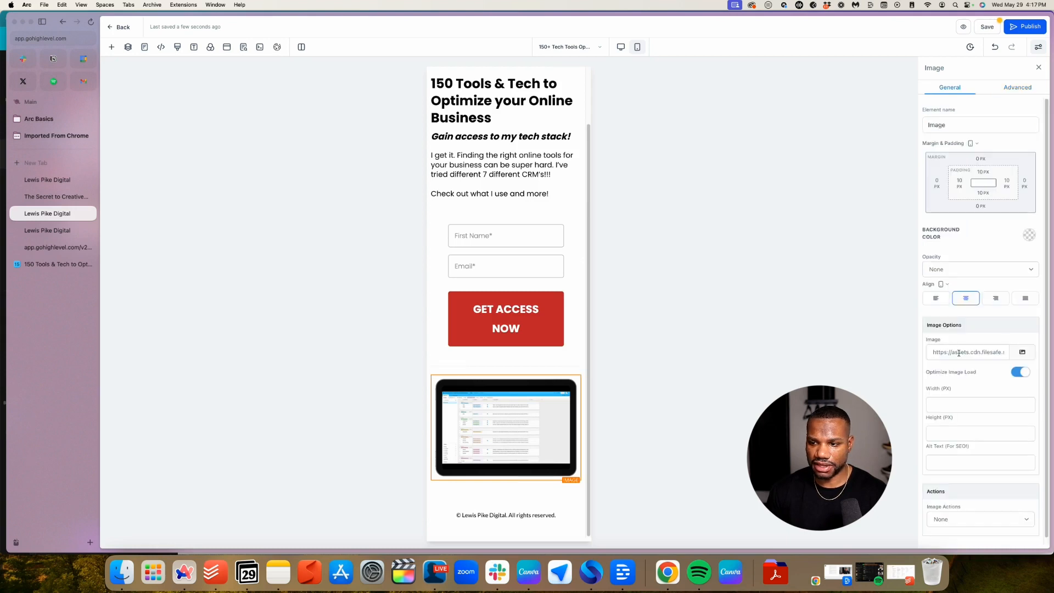
{"action": "scroll", "coordinate": [1037, 359], "scroll_direction": "down", "scroll_amount": 1}
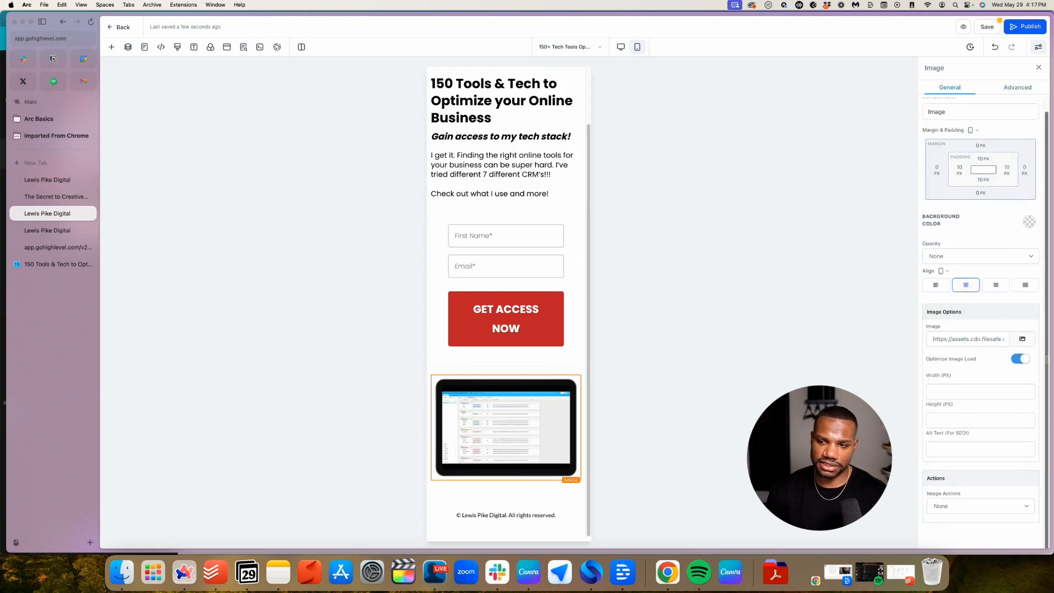
{"action": "left_click", "coordinate": [1016, 87]}
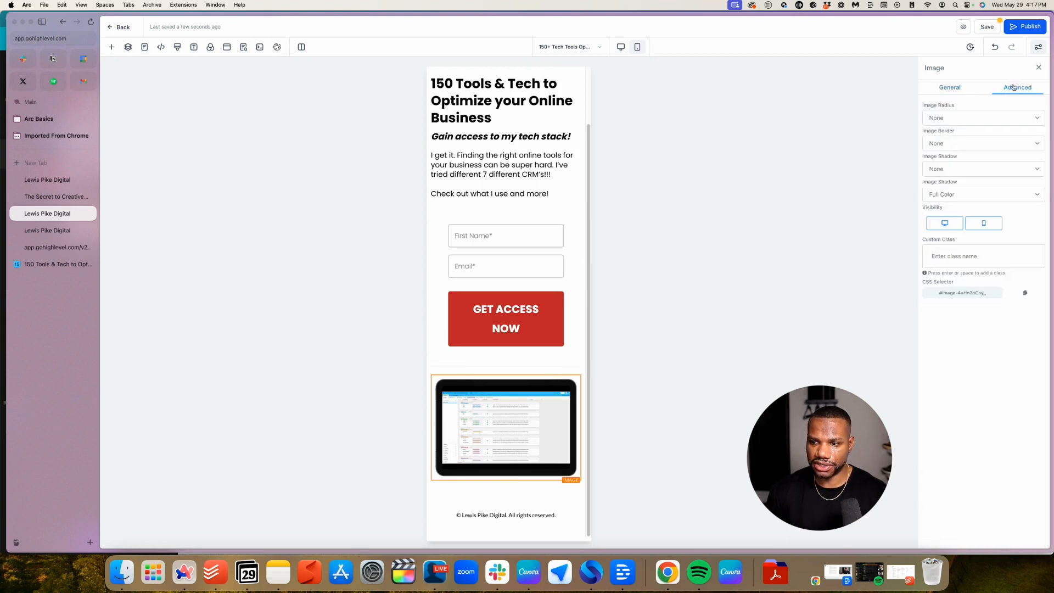
{"action": "left_click", "coordinate": [946, 227]}
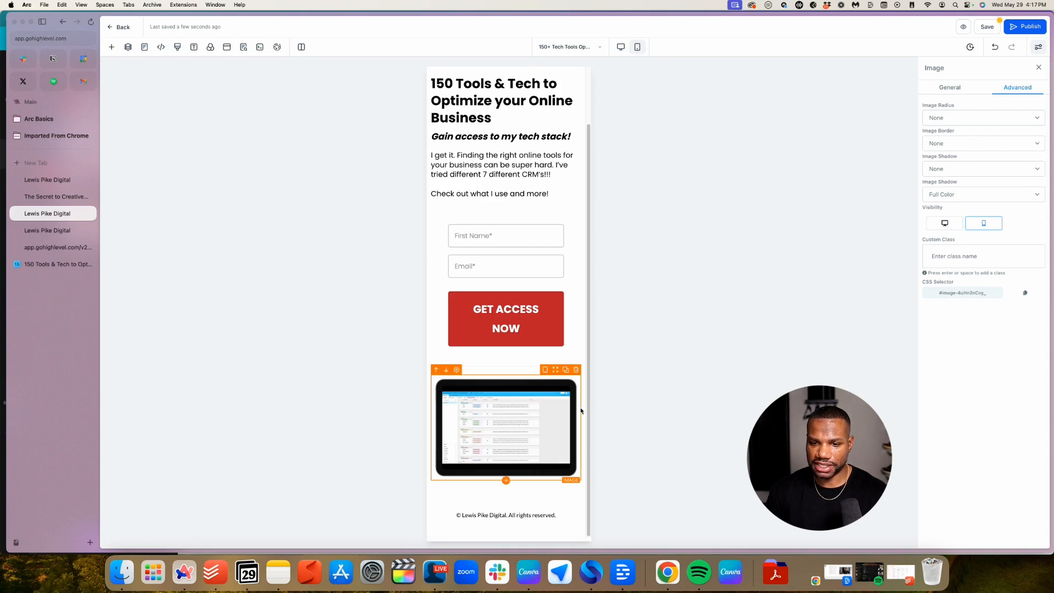
Move the mobile mockup image above the intro paragraph and give the paragraph a 10 px margin
{"action": "left_click_drag", "start_coordinate": [554, 370], "coordinate": [546, 184]}
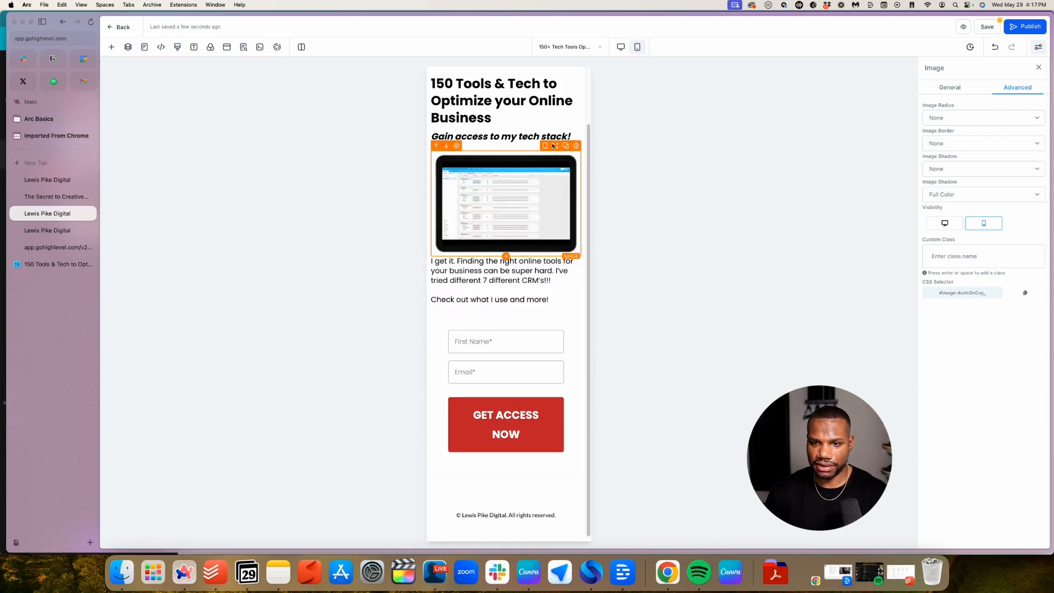
{"action": "scroll", "coordinate": [487, 339], "scroll_direction": "up", "scroll_amount": 2}
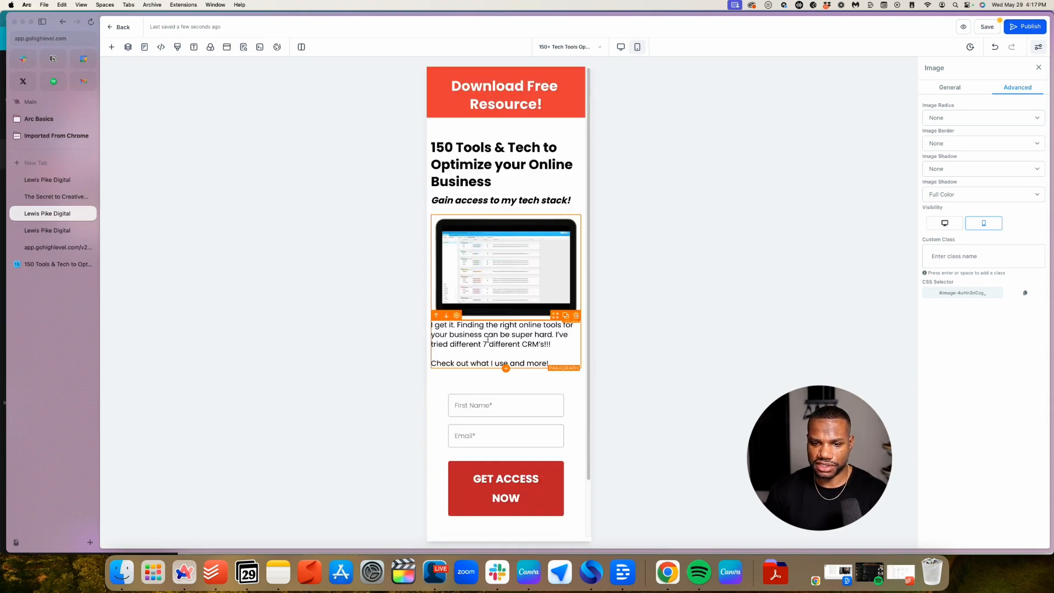
{"action": "left_click", "coordinate": [497, 328]}
{"action": "left_click", "coordinate": [567, 313]}
{"action": "scroll", "coordinate": [1011, 427], "scroll_direction": "down", "scroll_amount": 1}
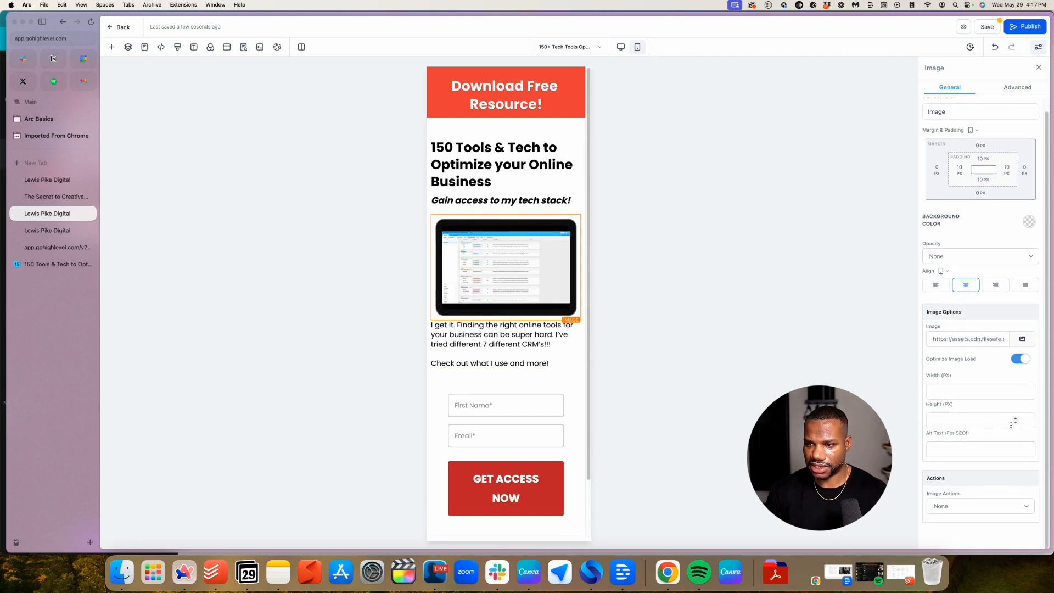
{"action": "left_click", "coordinate": [489, 339]}
{"action": "scroll", "coordinate": [958, 493], "scroll_direction": "down", "scroll_amount": 4}
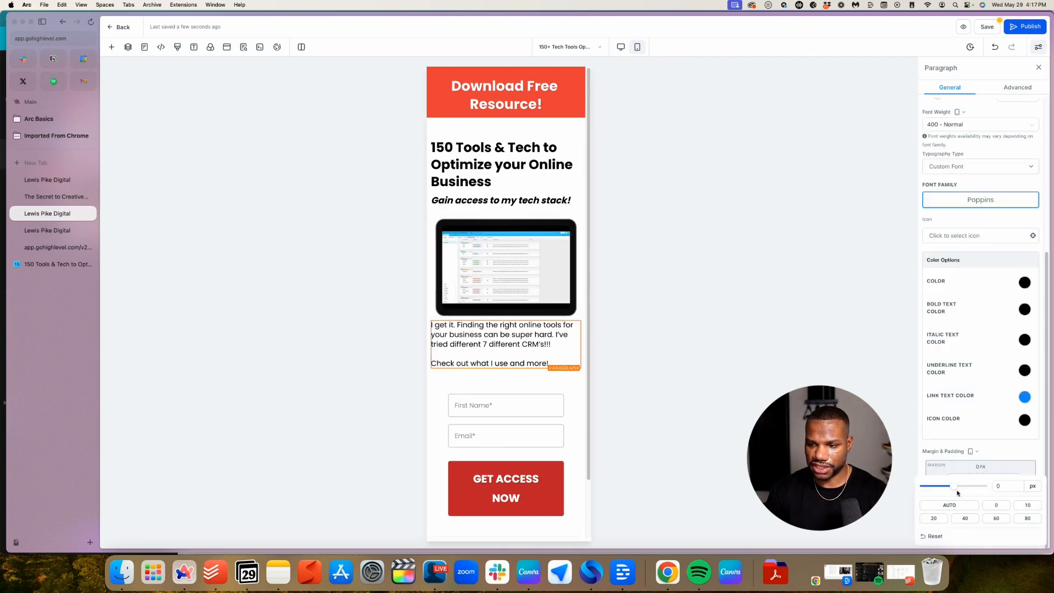
{"action": "left_click", "coordinate": [1035, 509]}
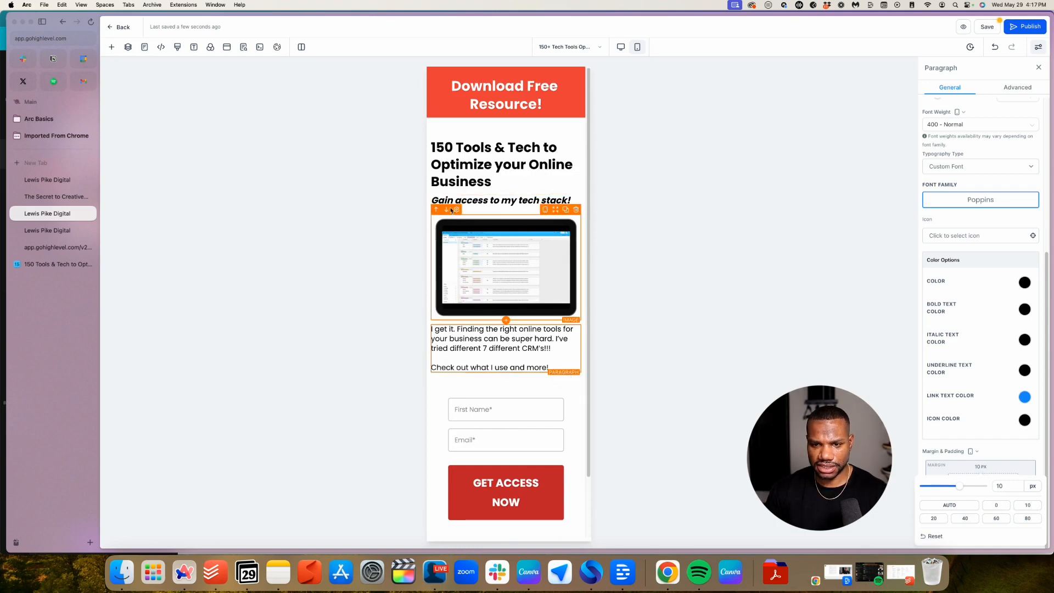
Reposition the mockup image and scroll through the mobile layout to check it
{"action": "left_click_drag", "start_coordinate": [557, 212], "coordinate": [566, 444]}
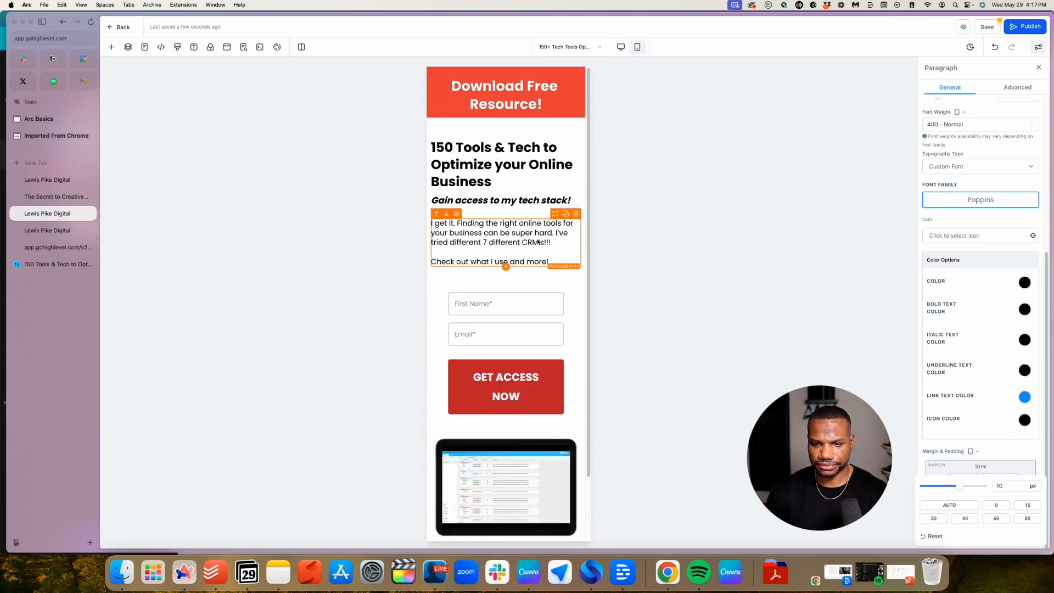
{"action": "scroll", "coordinate": [519, 291], "scroll_direction": "down", "scroll_amount": 2}
{"action": "scroll", "coordinate": [521, 331], "scroll_direction": "up", "scroll_amount": 2}
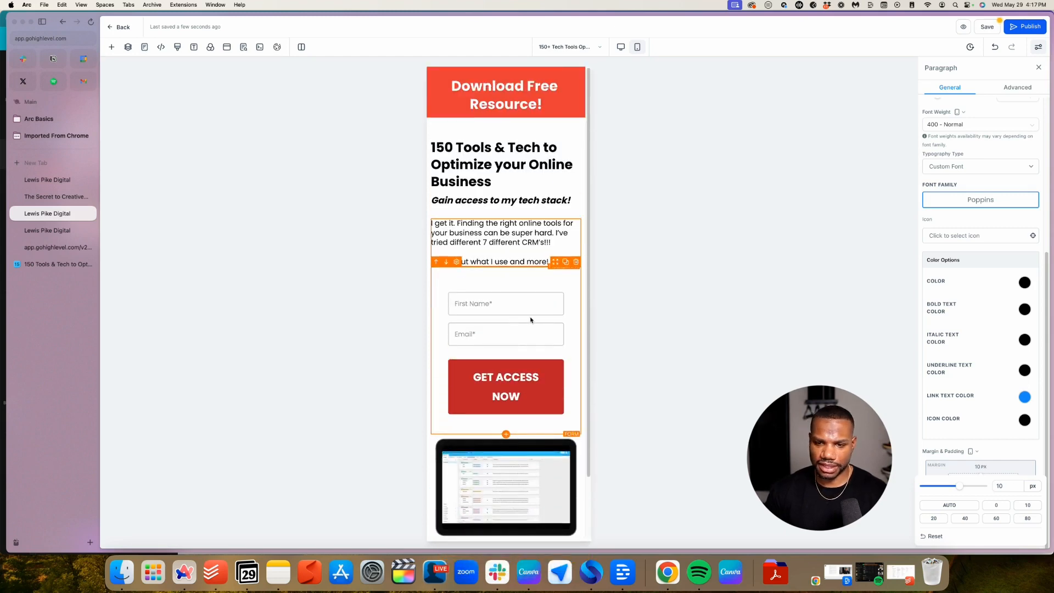
{"action": "scroll", "coordinate": [528, 327], "scroll_direction": "down", "scroll_amount": 2}
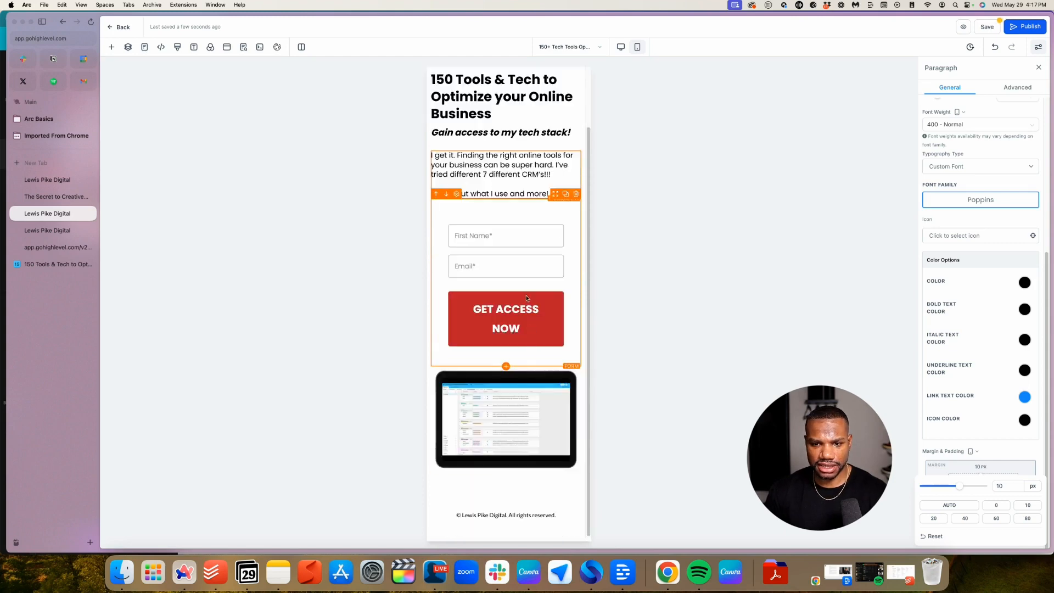
{"action": "scroll", "coordinate": [549, 293], "scroll_direction": "up", "scroll_amount": 2}
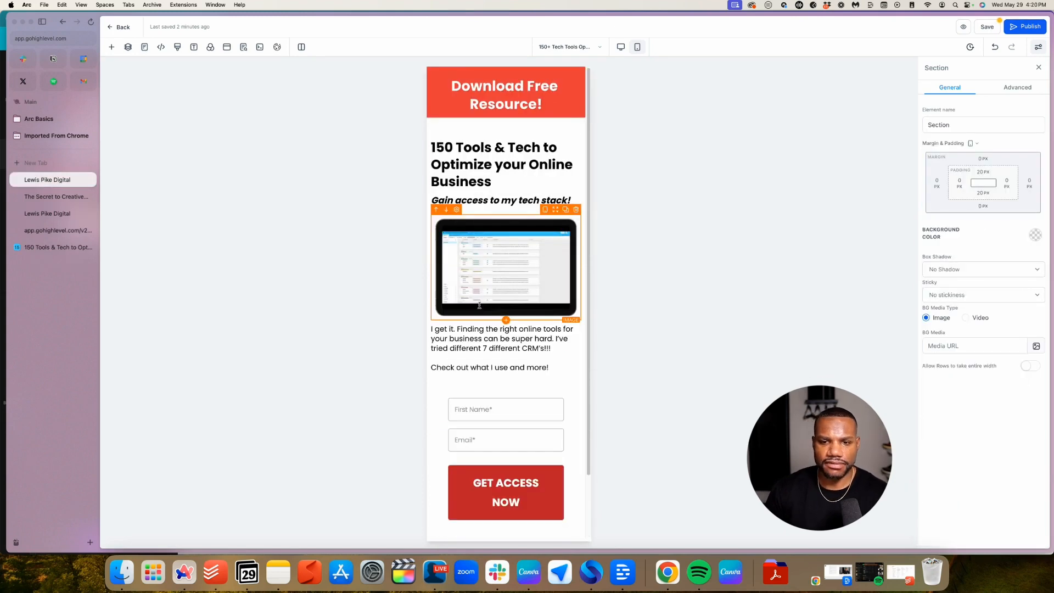
{"action": "scroll", "coordinate": [497, 272], "scroll_direction": "down", "scroll_amount": 2}
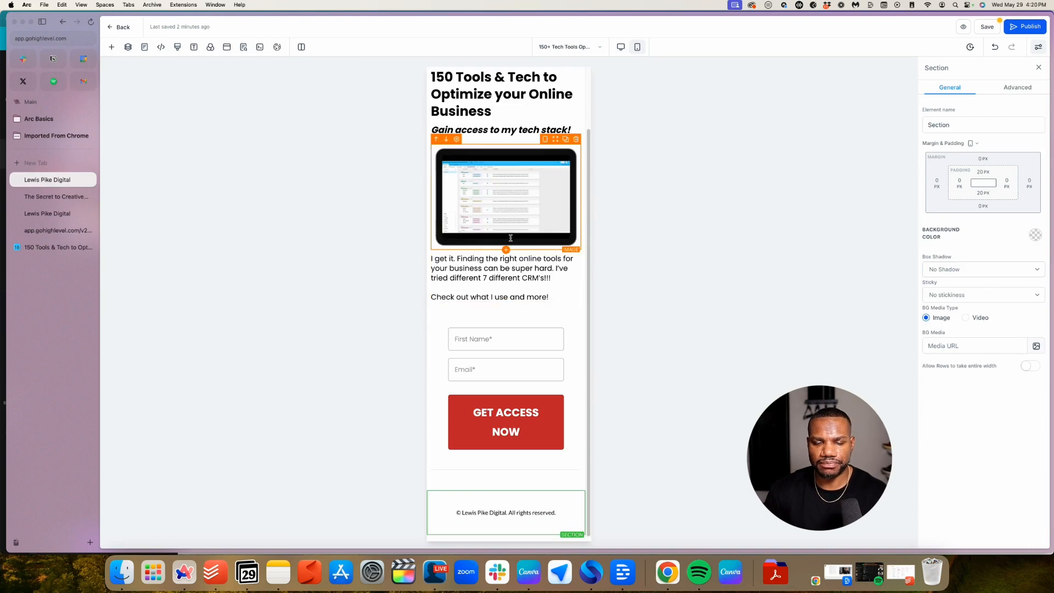
{"action": "scroll", "coordinate": [498, 272], "scroll_direction": "up", "scroll_amount": 2}
{"action": "scroll", "coordinate": [497, 273], "scroll_direction": "down", "scroll_amount": 2}
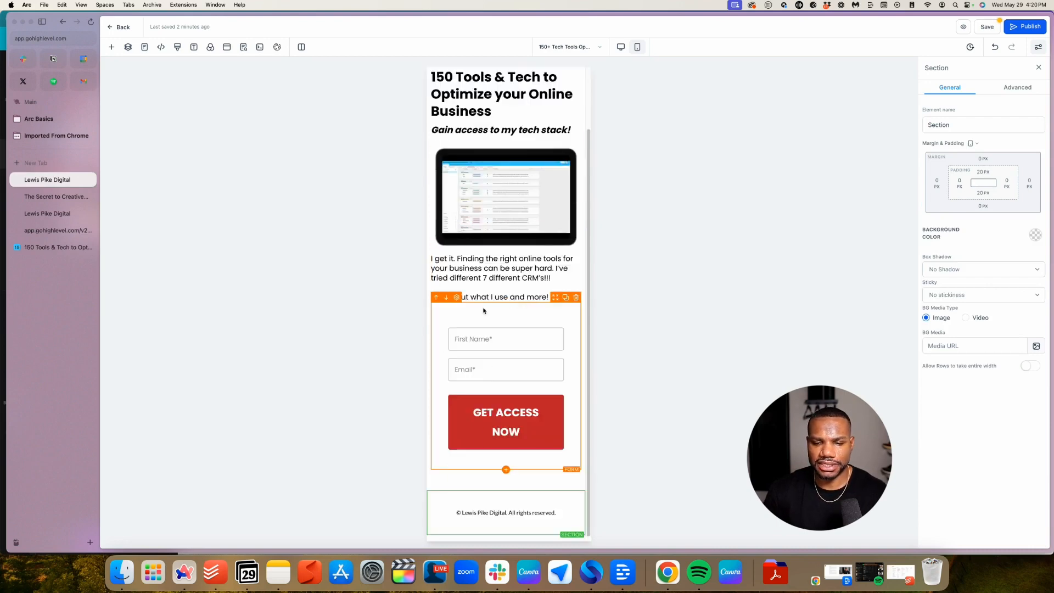
{"action": "scroll", "coordinate": [483, 307], "scroll_direction": "up", "scroll_amount": 2}
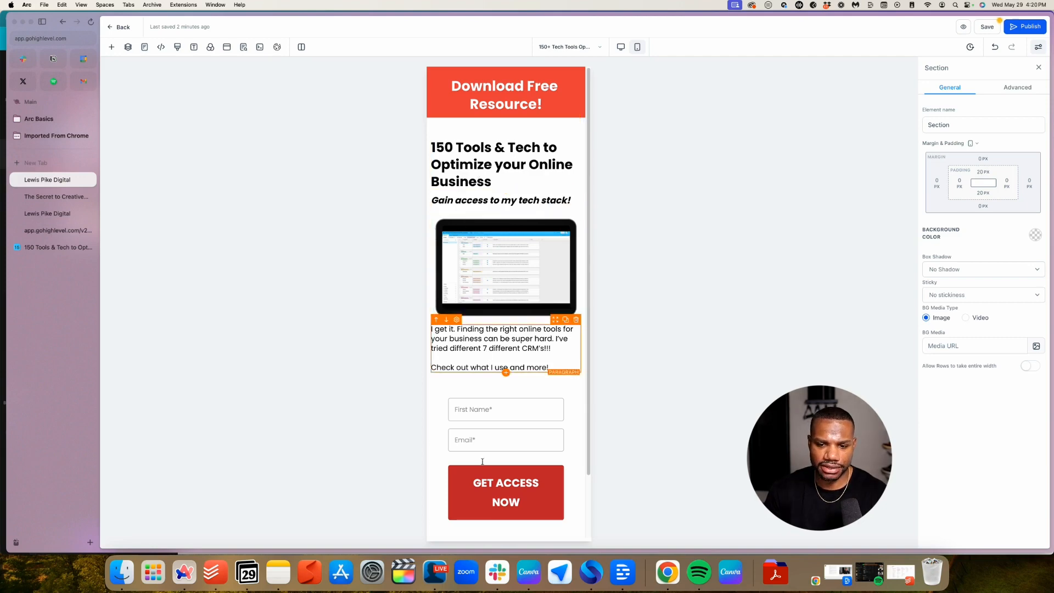
{"action": "scroll", "coordinate": [513, 343], "scroll_direction": "down", "scroll_amount": 2}
{"action": "scroll", "coordinate": [512, 343], "scroll_direction": "up", "scroll_amount": 2}
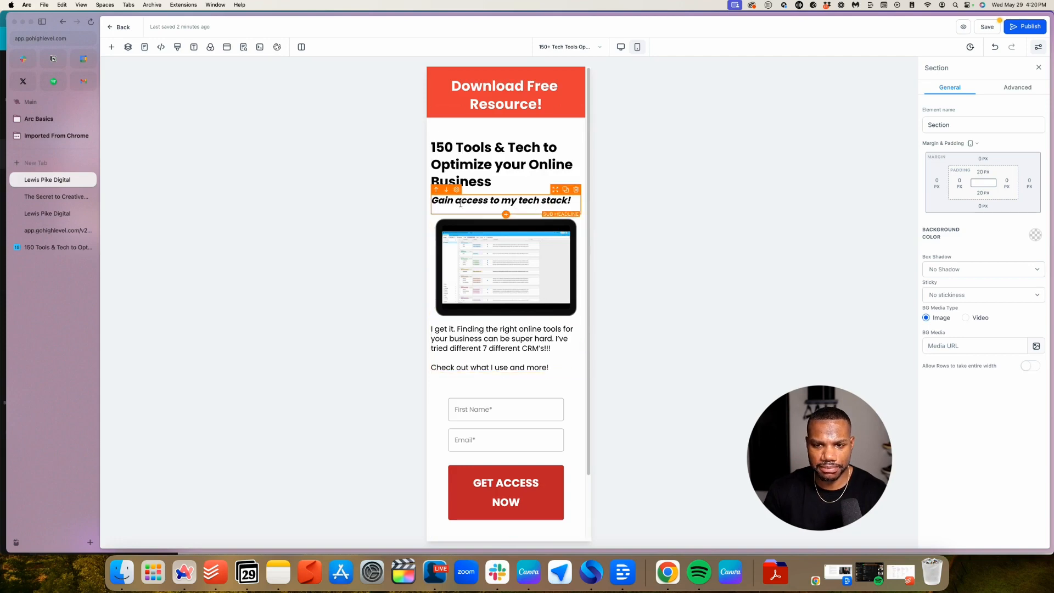
{"action": "scroll", "coordinate": [509, 308], "scroll_direction": "down", "scroll_amount": 2}
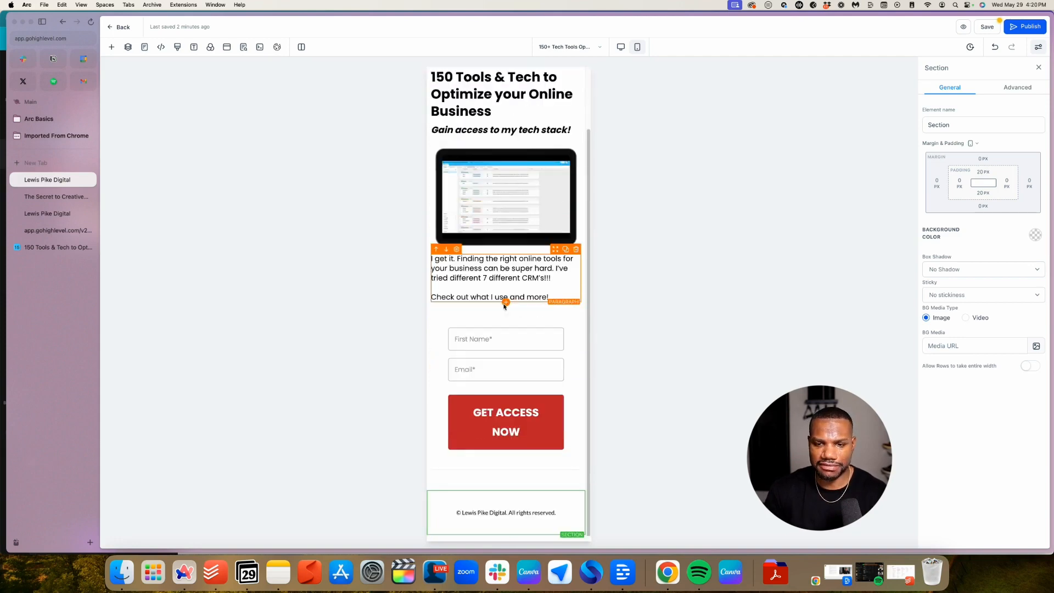
{"action": "scroll", "coordinate": [502, 296], "scroll_direction": "up", "scroll_amount": 2}
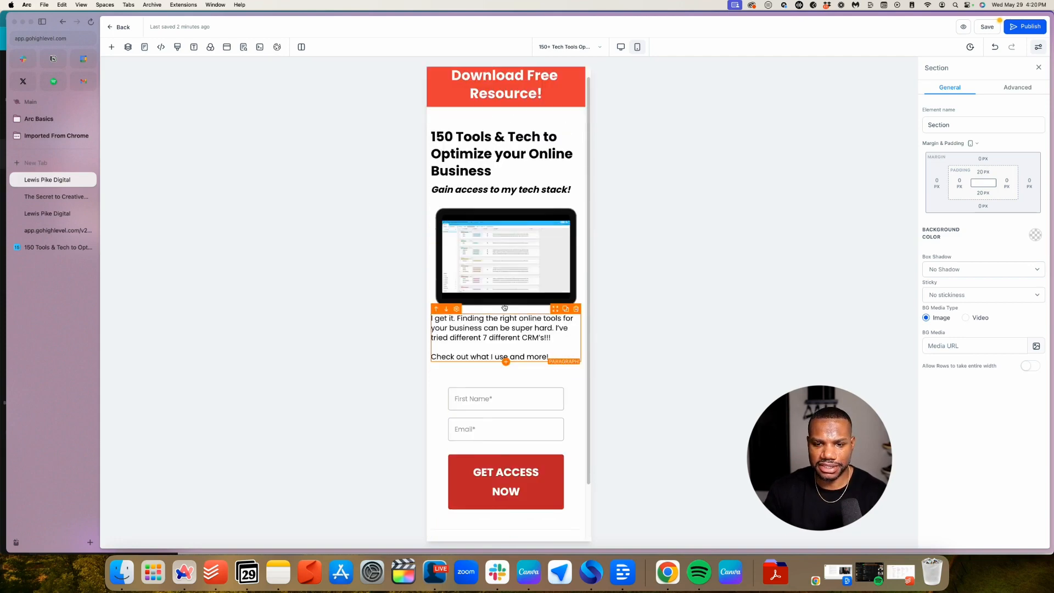
Set Text Align to center for the headline, sub headline and paragraph under the image
{"action": "left_click", "coordinate": [490, 164]}
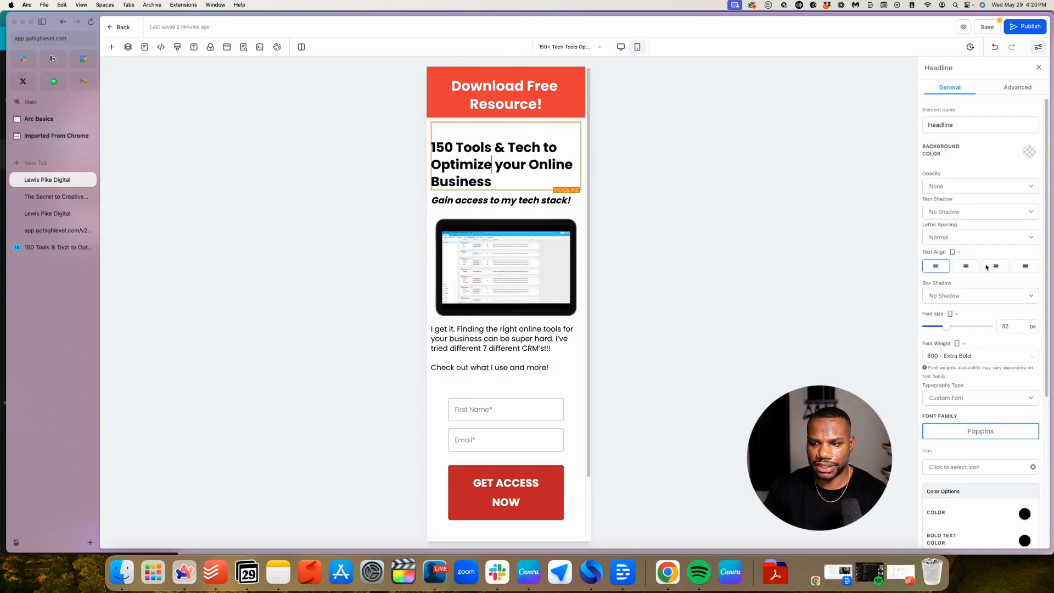
{"action": "left_click", "coordinate": [966, 266]}
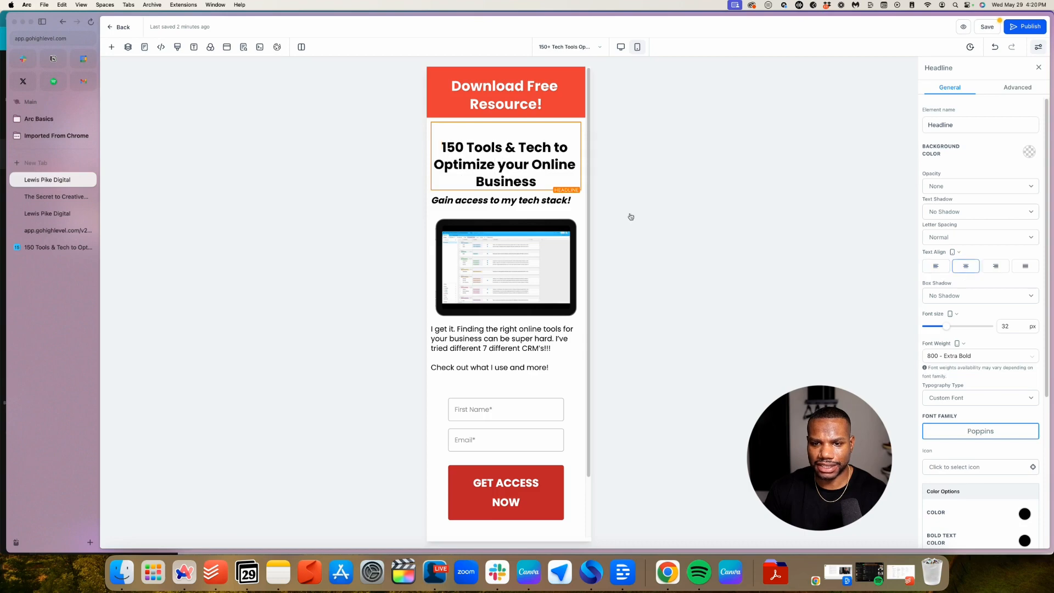
{"action": "left_click", "coordinate": [477, 199]}
{"action": "left_click", "coordinate": [965, 266]}
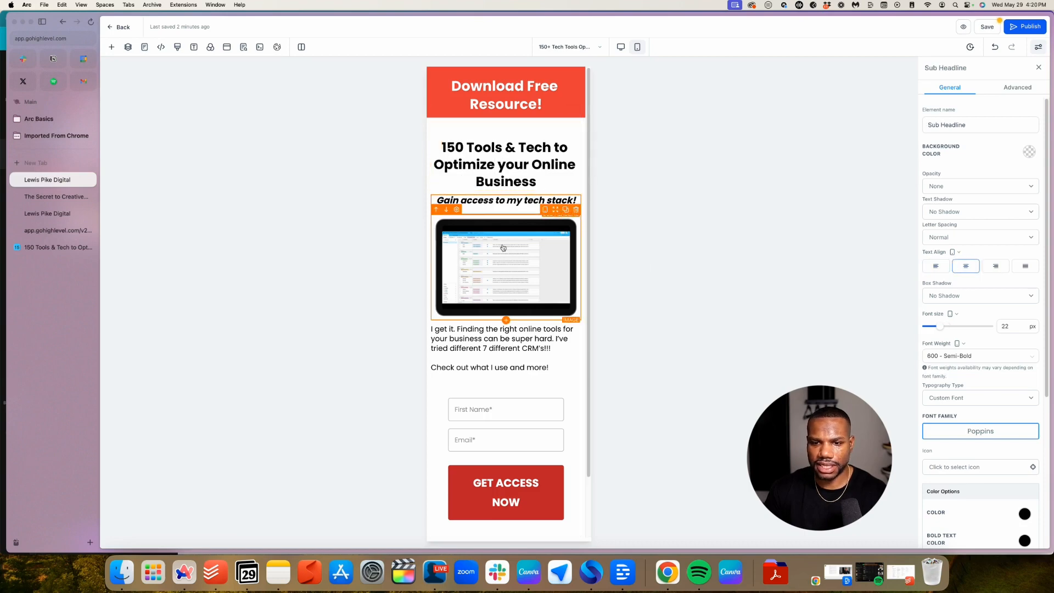
{"action": "left_click", "coordinate": [502, 351]}
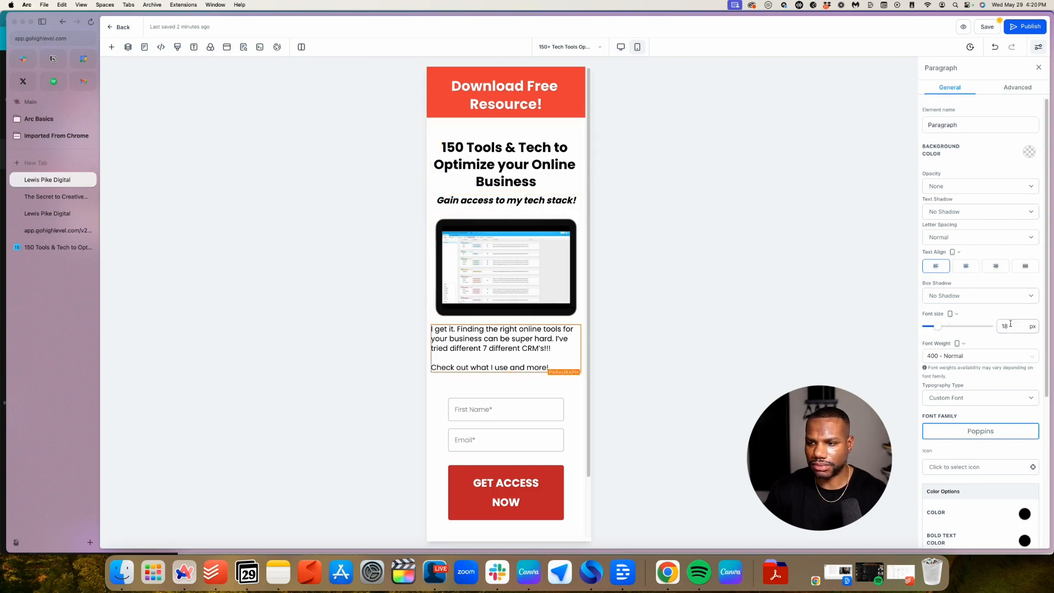
{"action": "left_click", "coordinate": [966, 266]}
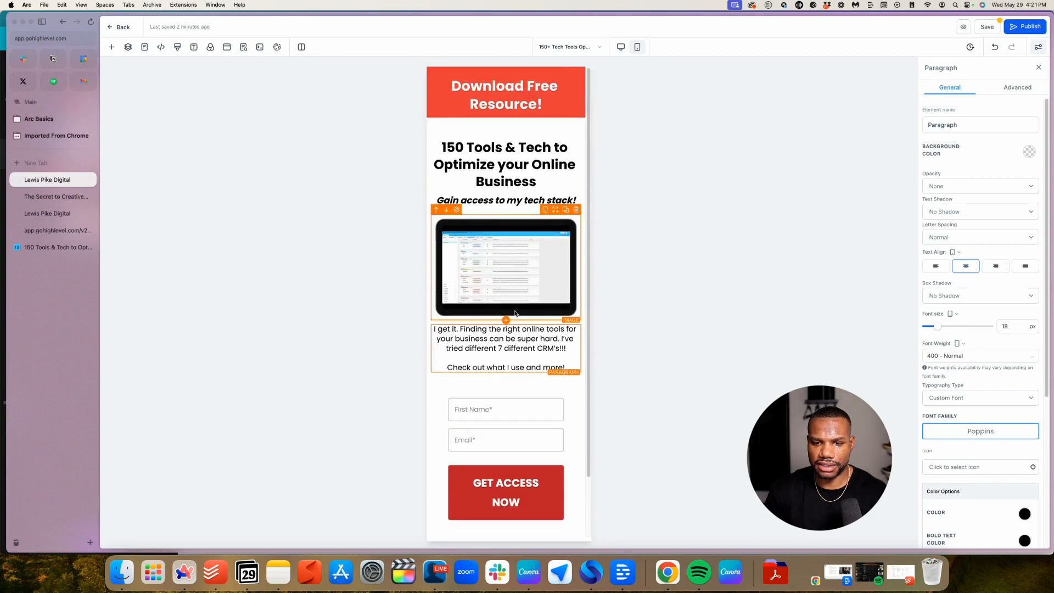
{"action": "scroll", "coordinate": [515, 313], "scroll_direction": "down", "scroll_amount": 3}
{"action": "scroll", "coordinate": [515, 314], "scroll_direction": "up", "scroll_amount": 3}
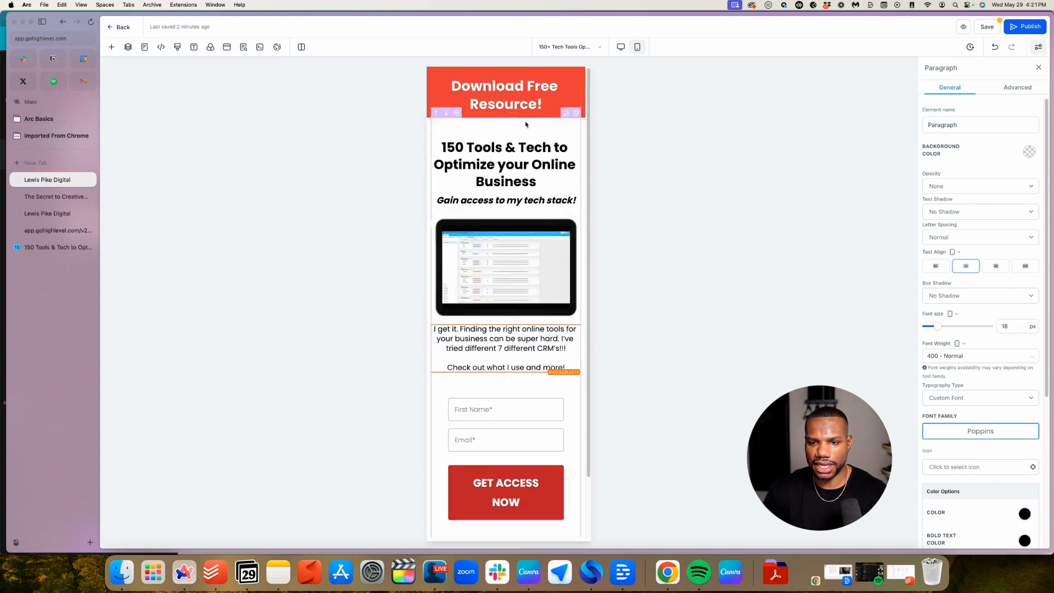
Save the page, then shrink the mobile banner text to 22 px and the main headline to 26 px
{"action": "left_click", "coordinate": [985, 26]}
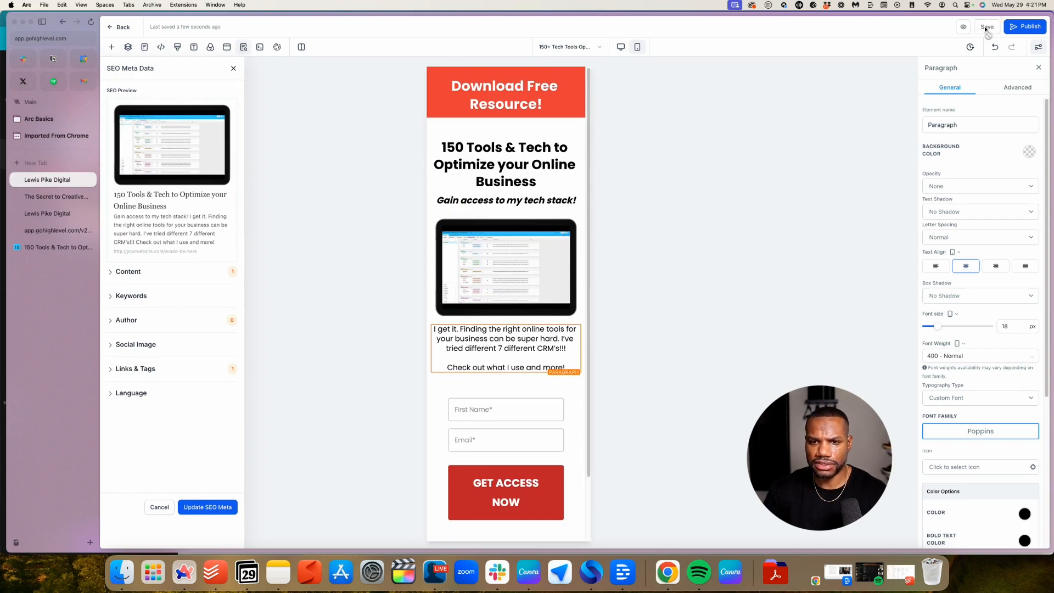
{"action": "left_click", "coordinate": [562, 94]}
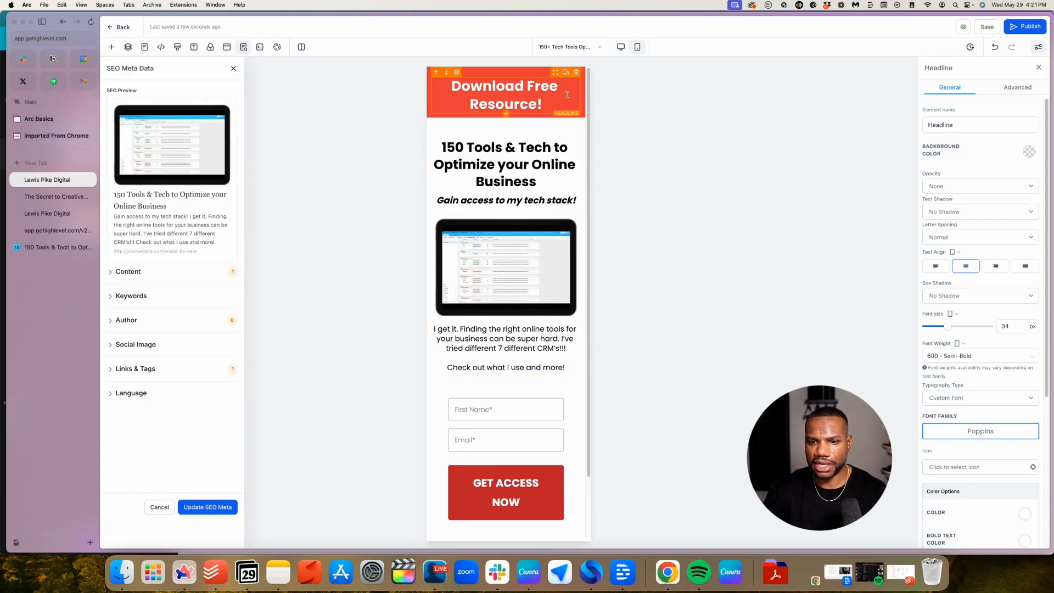
{"action": "scroll", "coordinate": [948, 308], "scroll_direction": "down", "scroll_amount": 2}
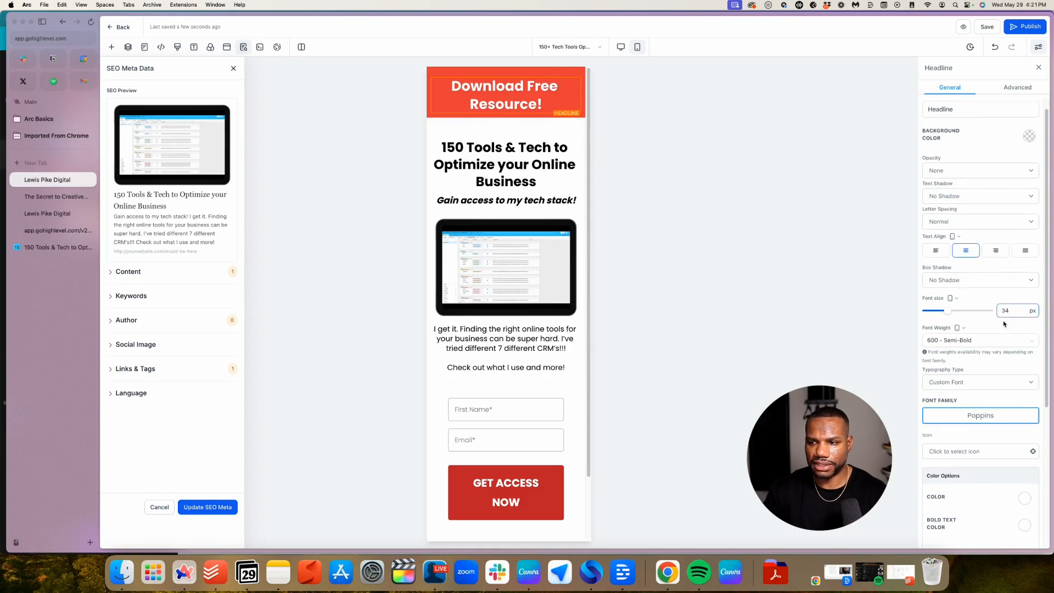
{"action": "left_click_drag", "start_coordinate": [949, 307], "coordinate": [940, 308]}
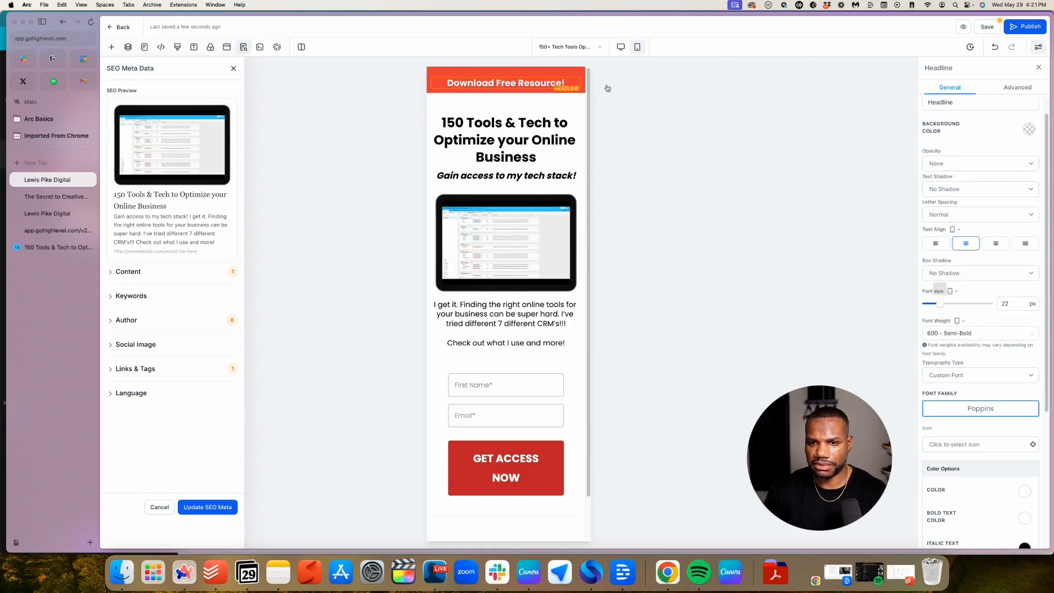
{"action": "left_click", "coordinate": [503, 147]}
{"action": "left_click_drag", "start_coordinate": [945, 304], "coordinate": [942, 303]}
Shrink the sub headline to 18 px, enlarge the main headline to about 30 px, and save
{"action": "left_click", "coordinate": [512, 166]}
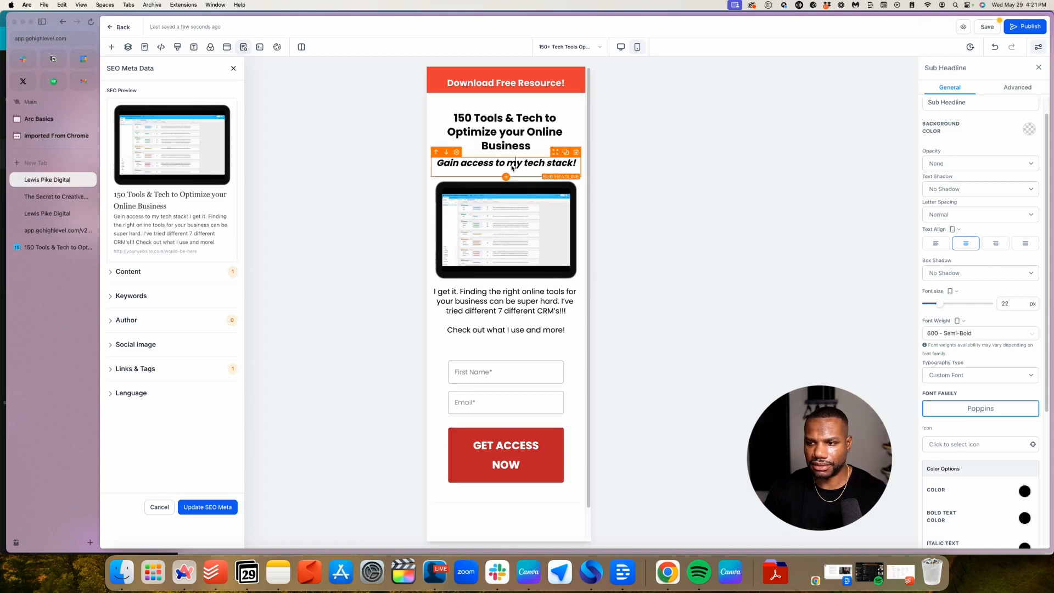
{"action": "left_click_drag", "start_coordinate": [947, 301], "coordinate": [938, 305]}
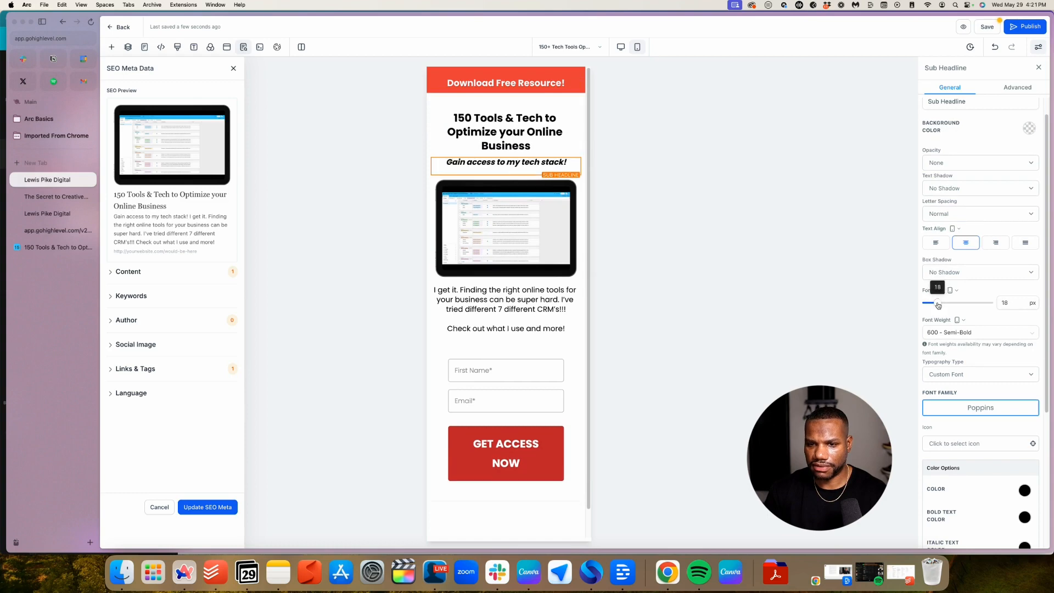
{"action": "left_click", "coordinate": [536, 297]}
{"action": "scroll", "coordinate": [514, 386], "scroll_direction": "down", "scroll_amount": 2}
{"action": "scroll", "coordinate": [518, 381], "scroll_direction": "up", "scroll_amount": 2}
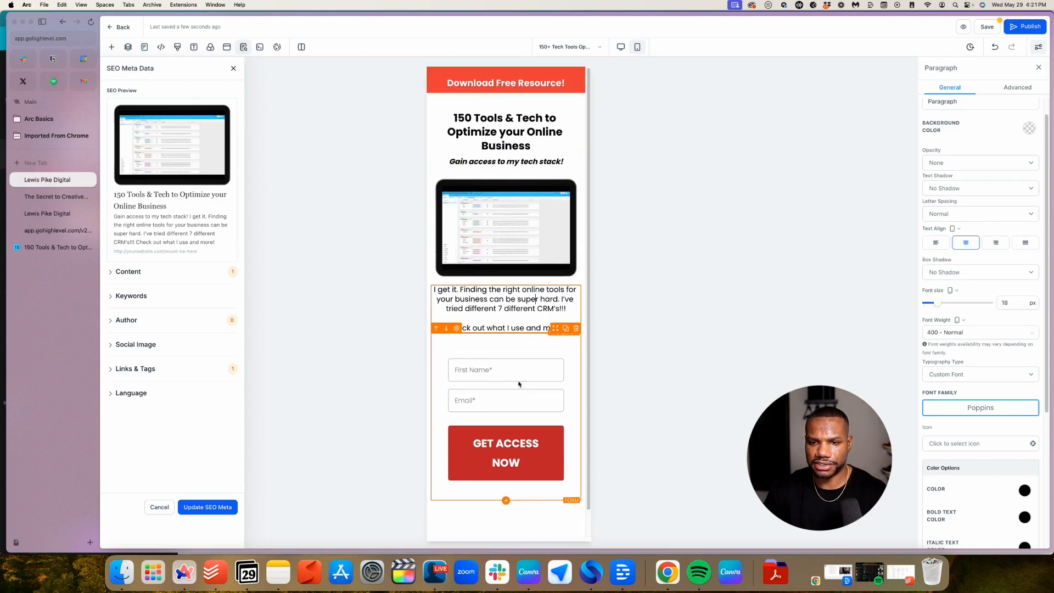
{"action": "left_click", "coordinate": [511, 131]}
{"action": "left_click_drag", "start_coordinate": [942, 303], "coordinate": [944, 305]}
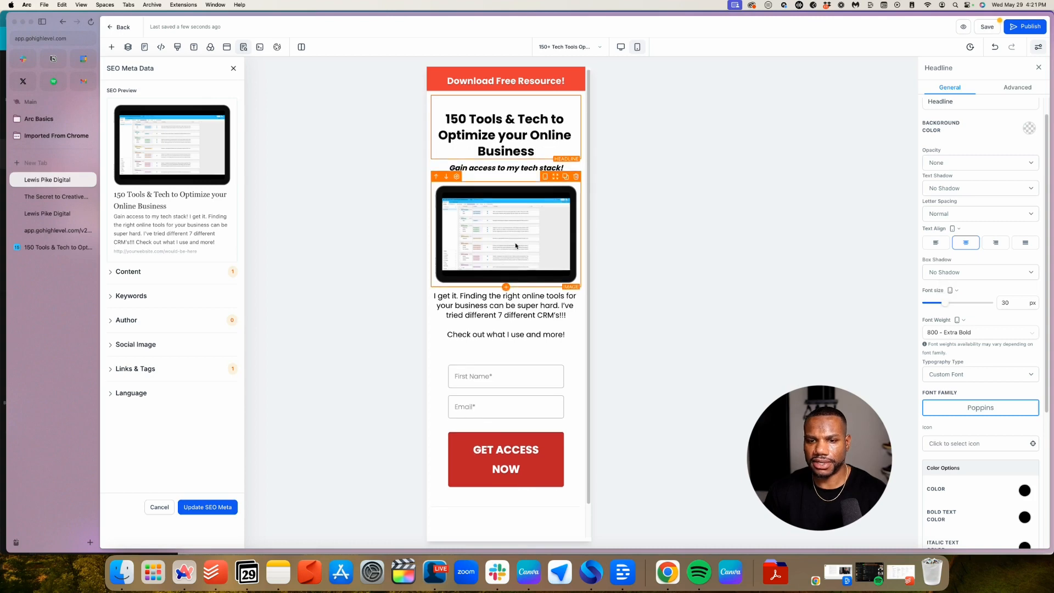
{"action": "left_click", "coordinate": [985, 28]}
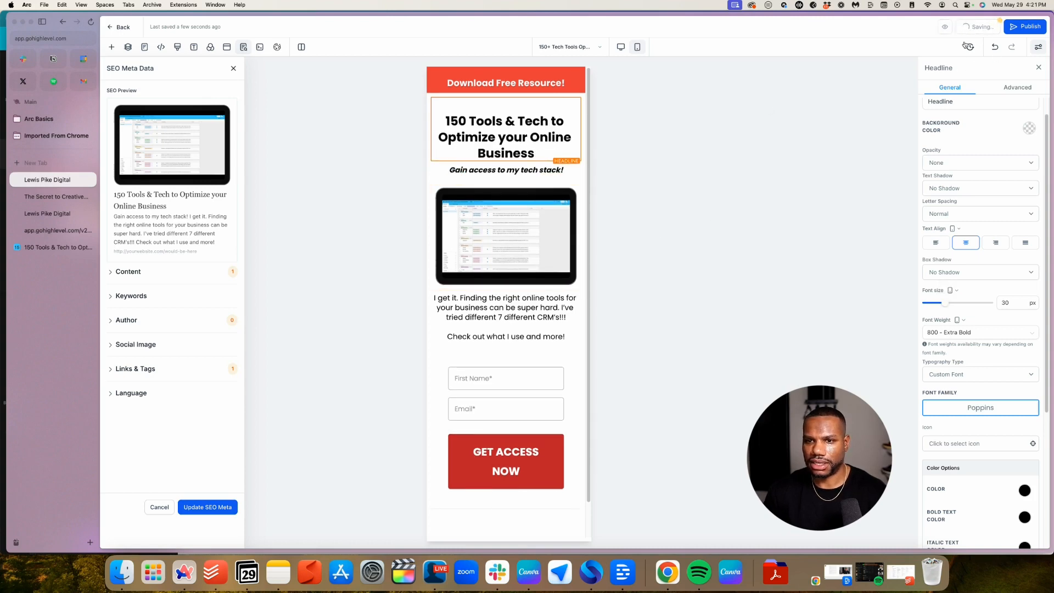
{"action": "scroll", "coordinate": [617, 132], "scroll_direction": "down", "scroll_amount": 2}
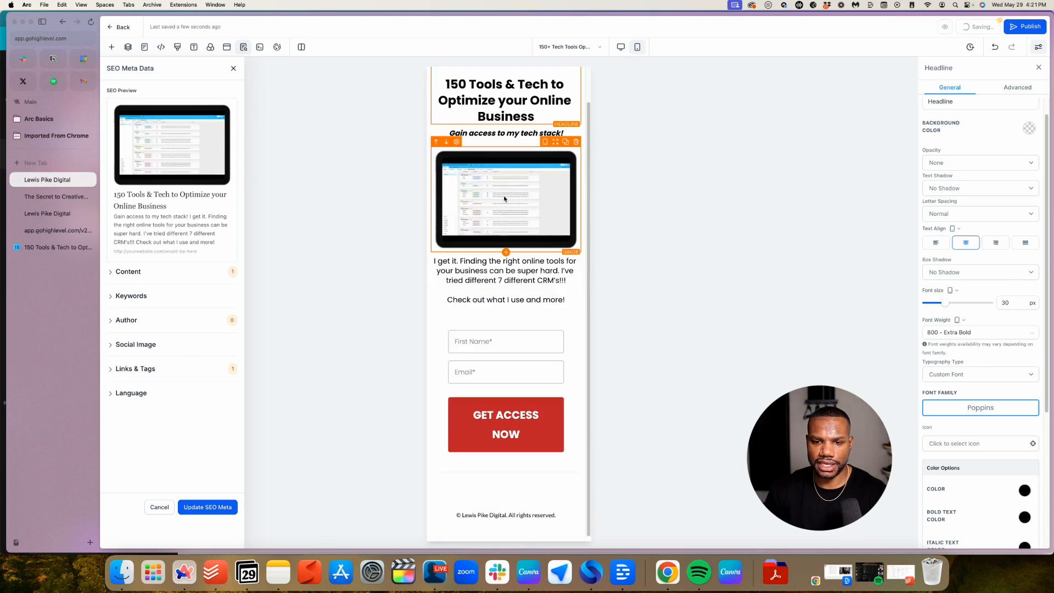
{"action": "scroll", "coordinate": [567, 145], "scroll_direction": "up", "scroll_amount": 2}
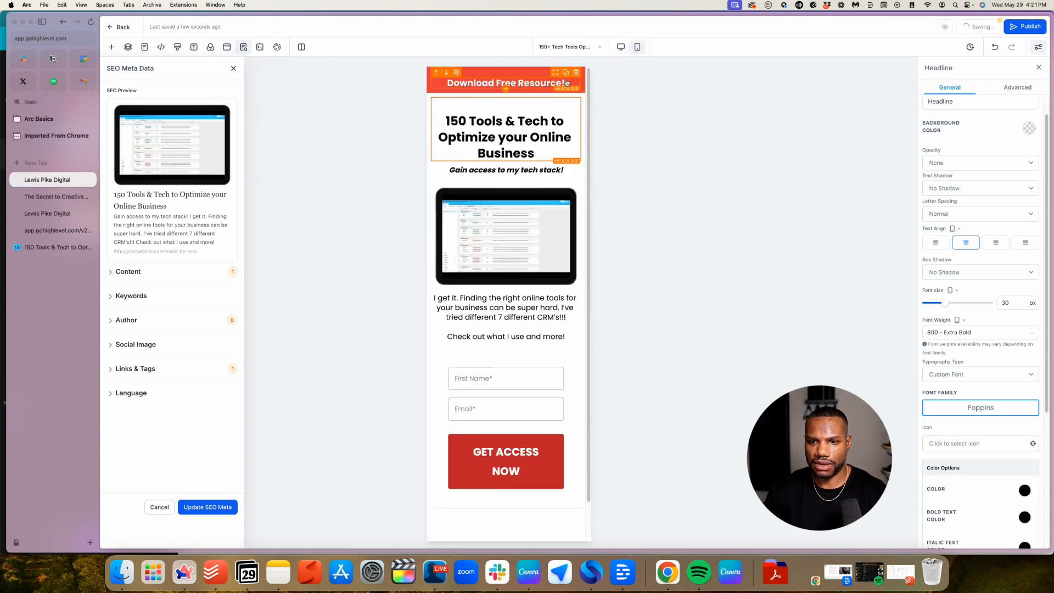
On the desktop layout, give the banner section a custom #BF212C background, then try publishing
{"action": "left_click", "coordinate": [620, 47]}
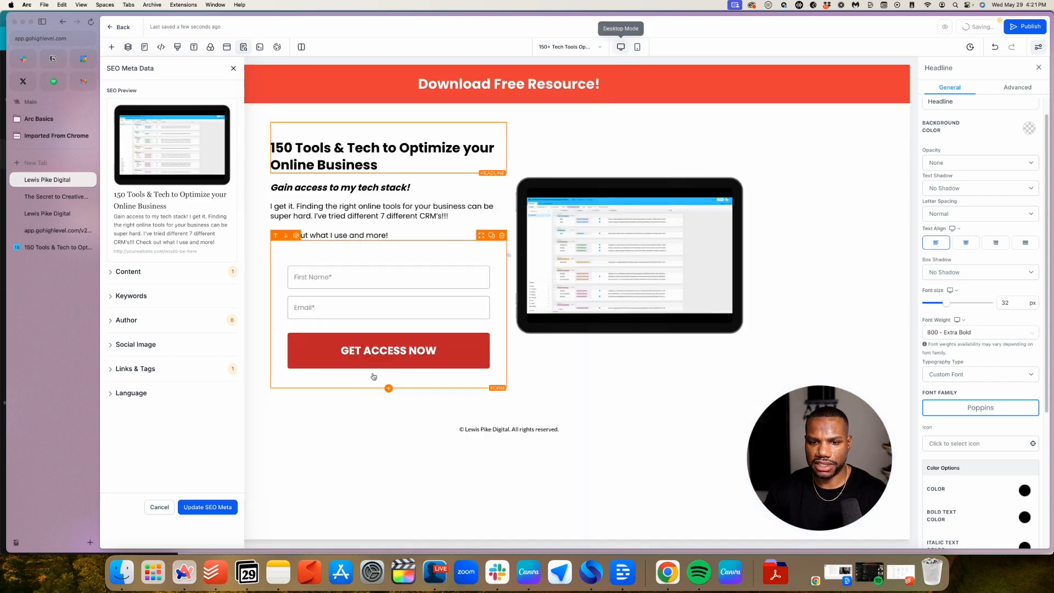
{"action": "left_click", "coordinate": [809, 74]}
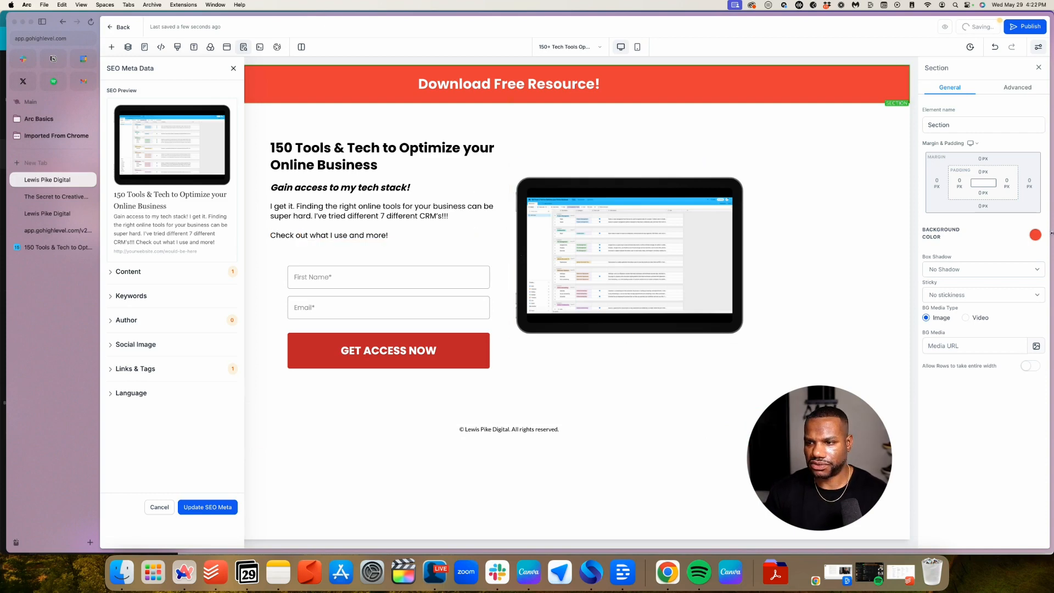
{"action": "left_click", "coordinate": [1034, 233]}
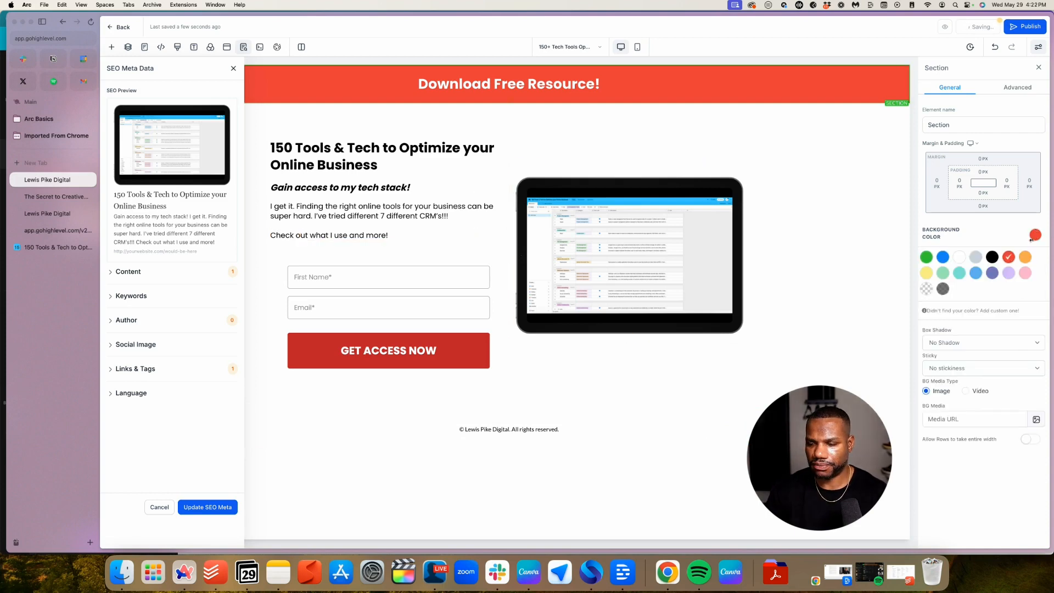
{"action": "left_click", "coordinate": [983, 313]}
{"action": "left_click", "coordinate": [975, 341]}
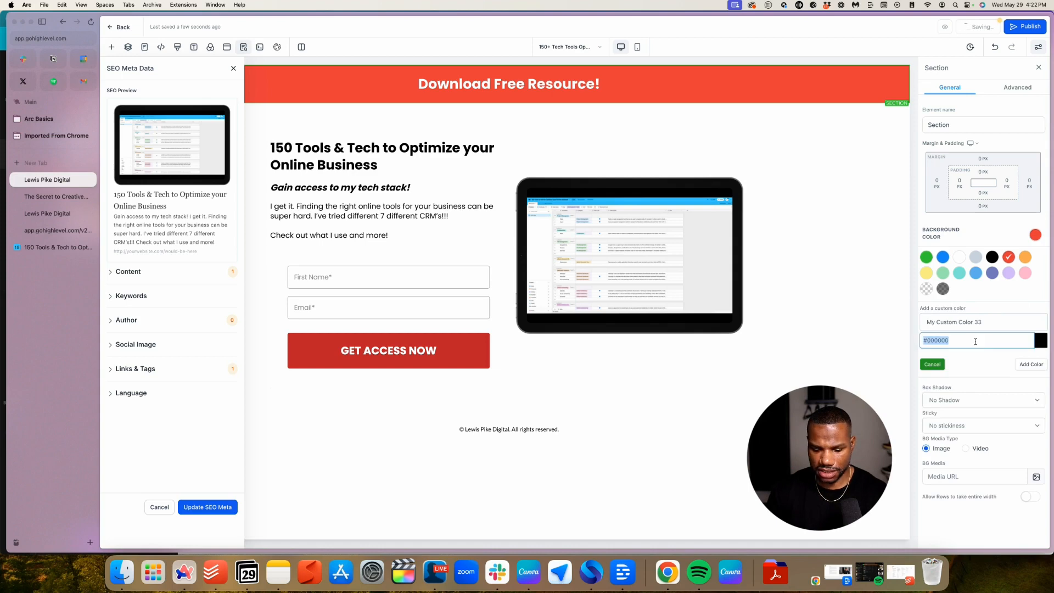
{"action": "type", "text": "#BF212C"}
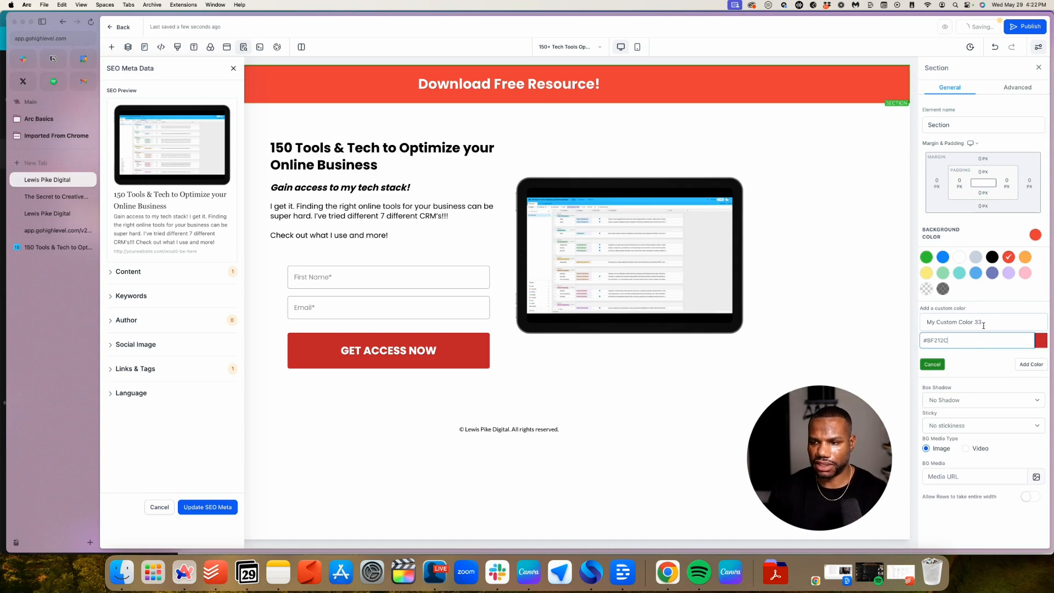
{"action": "left_click", "coordinate": [1031, 364]}
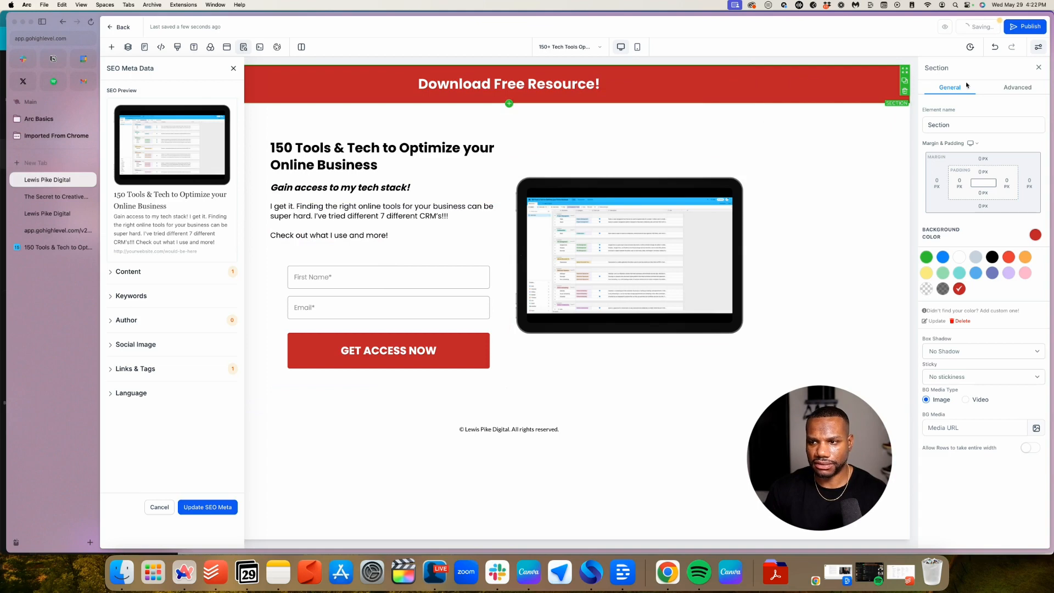
{"action": "left_click", "coordinate": [1030, 27]}
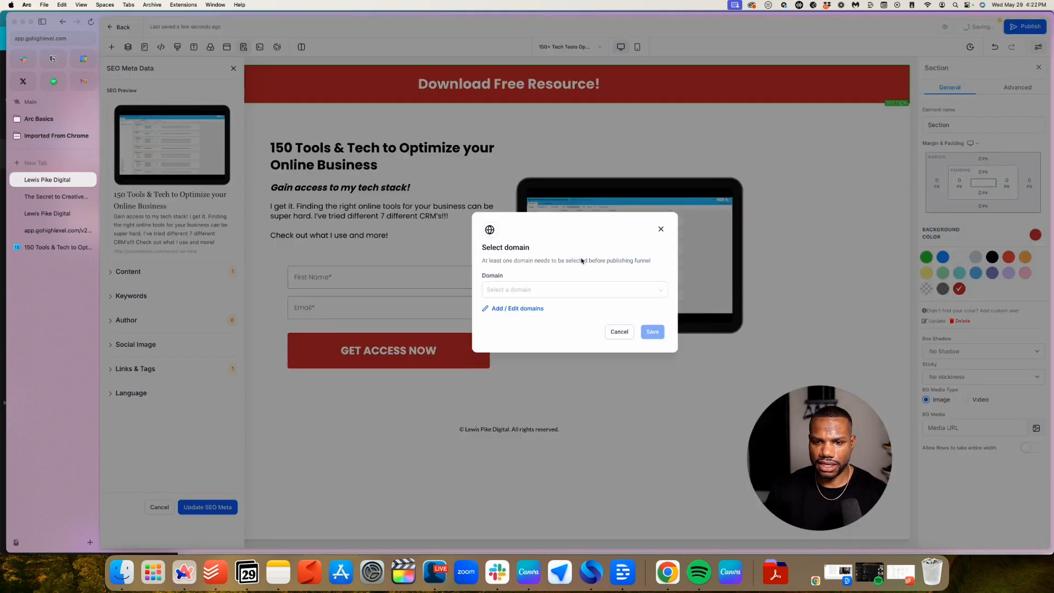
Dismiss the domain prompt, update the SEO meta data, and go back to the funnel steps
{"action": "left_click", "coordinate": [660, 229]}
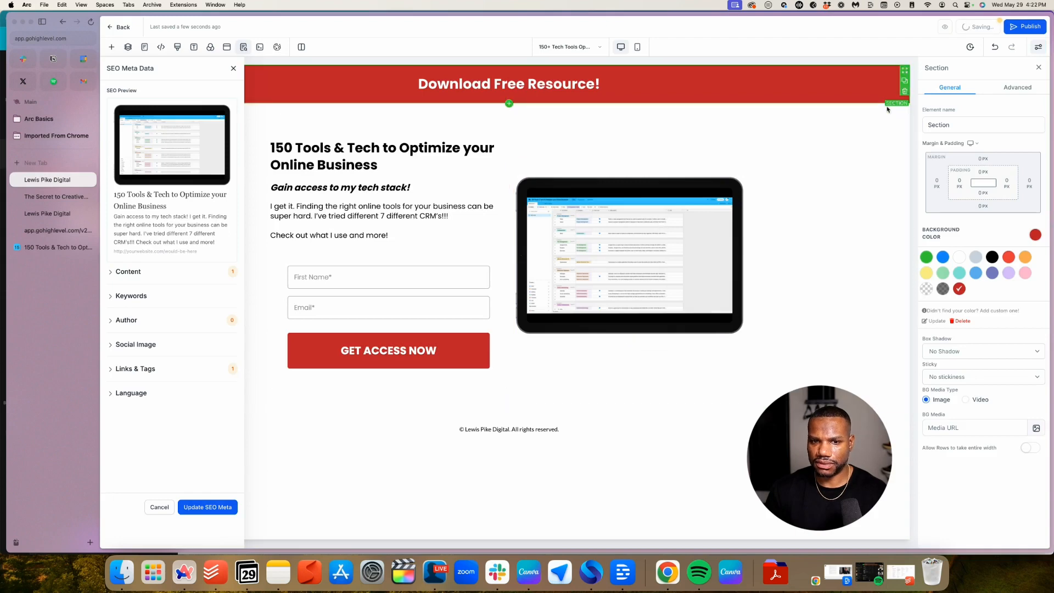
{"action": "left_click", "coordinate": [212, 507]}
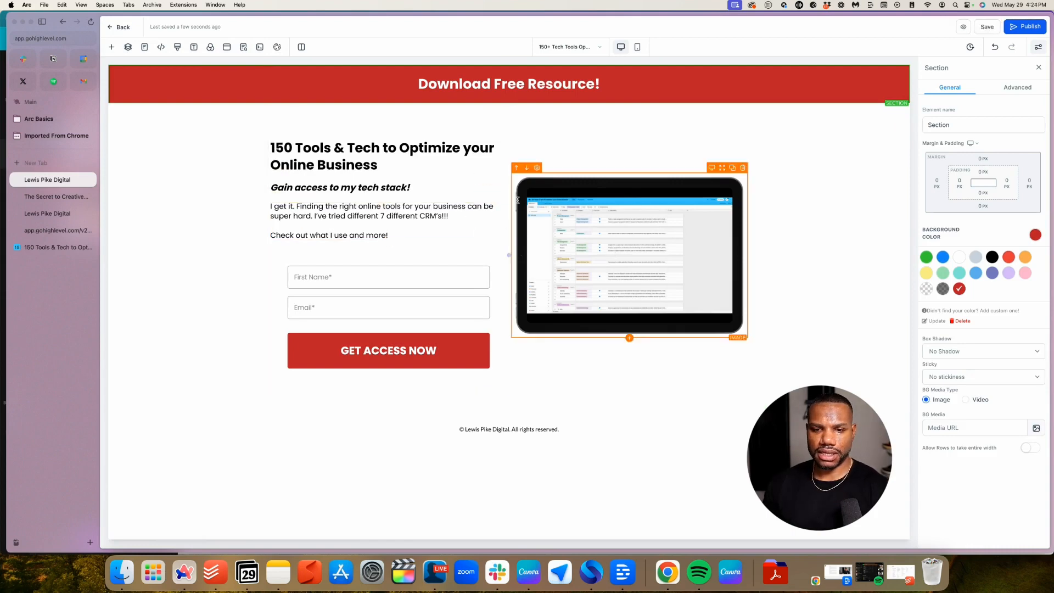
{"action": "left_click", "coordinate": [565, 229]}
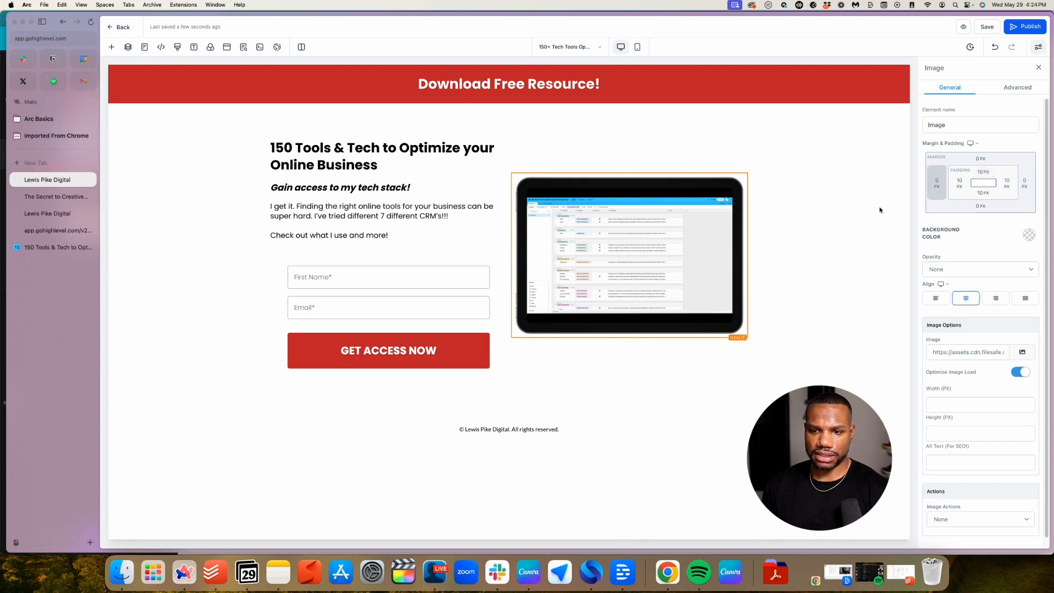
{"action": "left_click", "coordinate": [453, 260]}
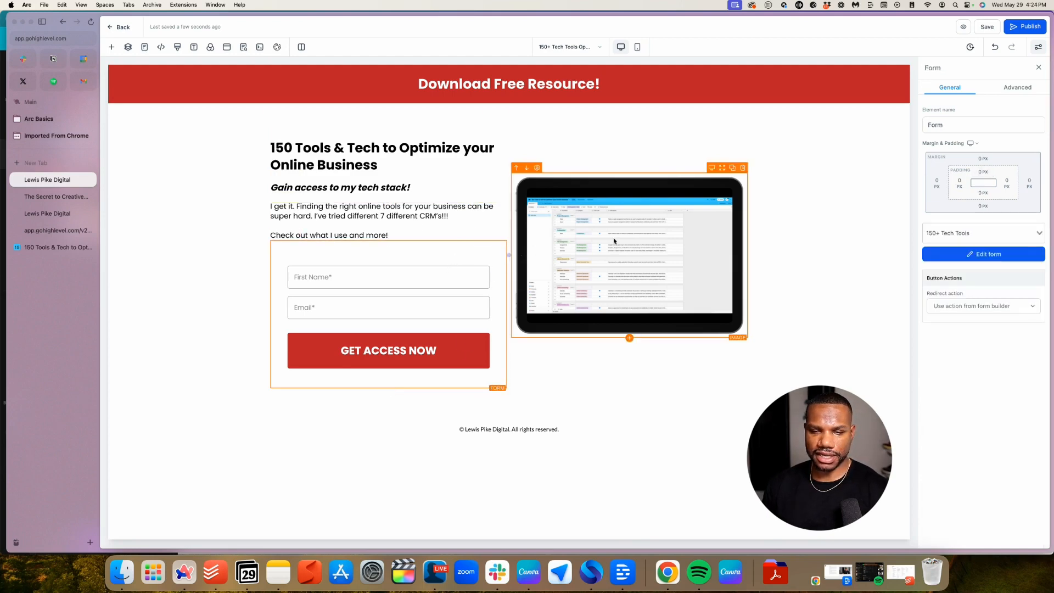
{"action": "left_click", "coordinate": [123, 28]}
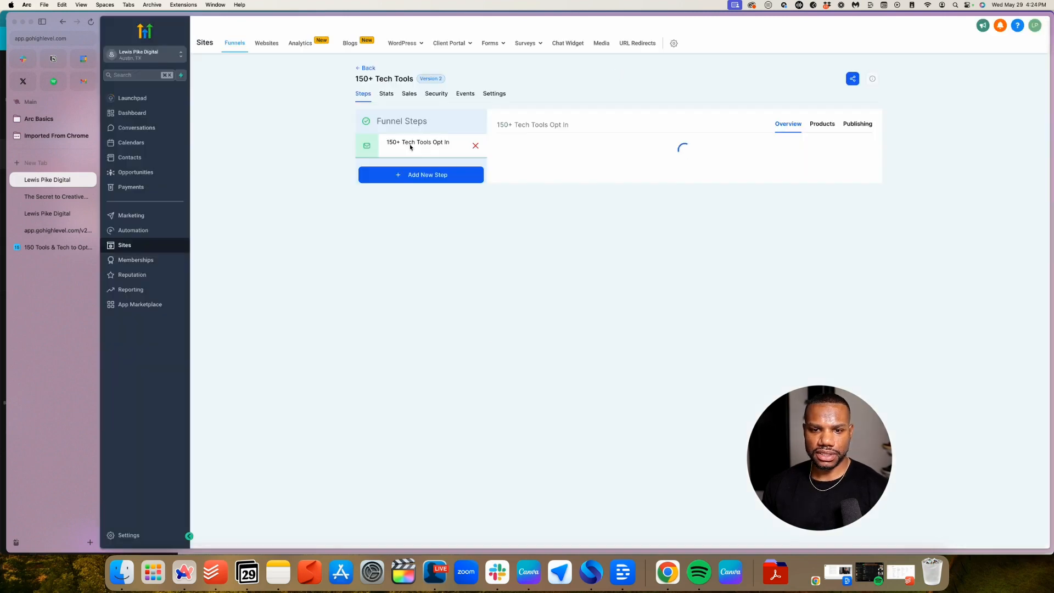
Create the '150+ Thank You Page' step at path 150-access-ty from blank with a full-width section
{"action": "left_click", "coordinate": [414, 322]}
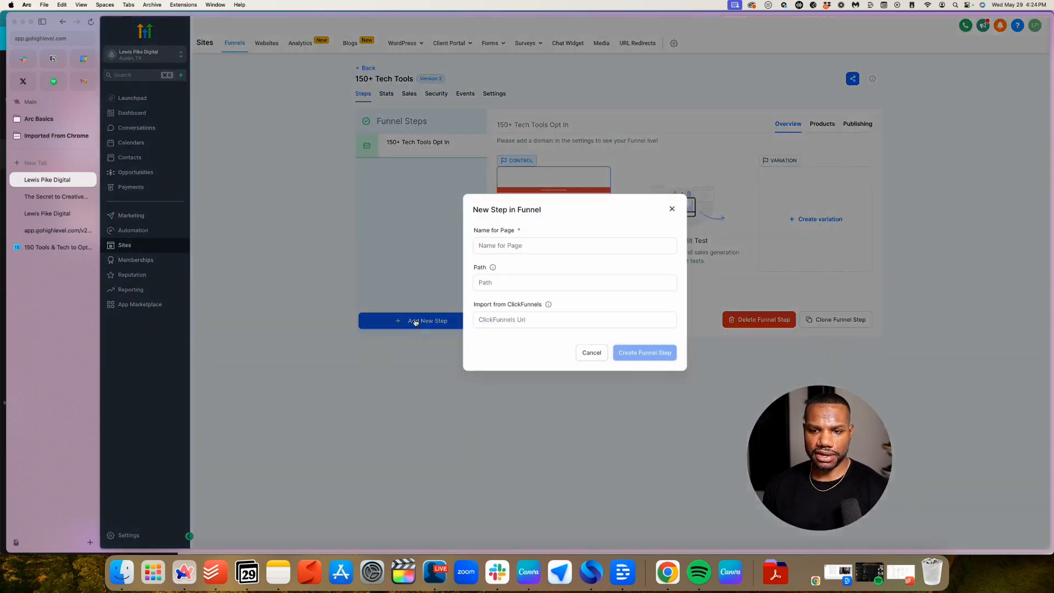
{"action": "left_click", "coordinate": [548, 247]}
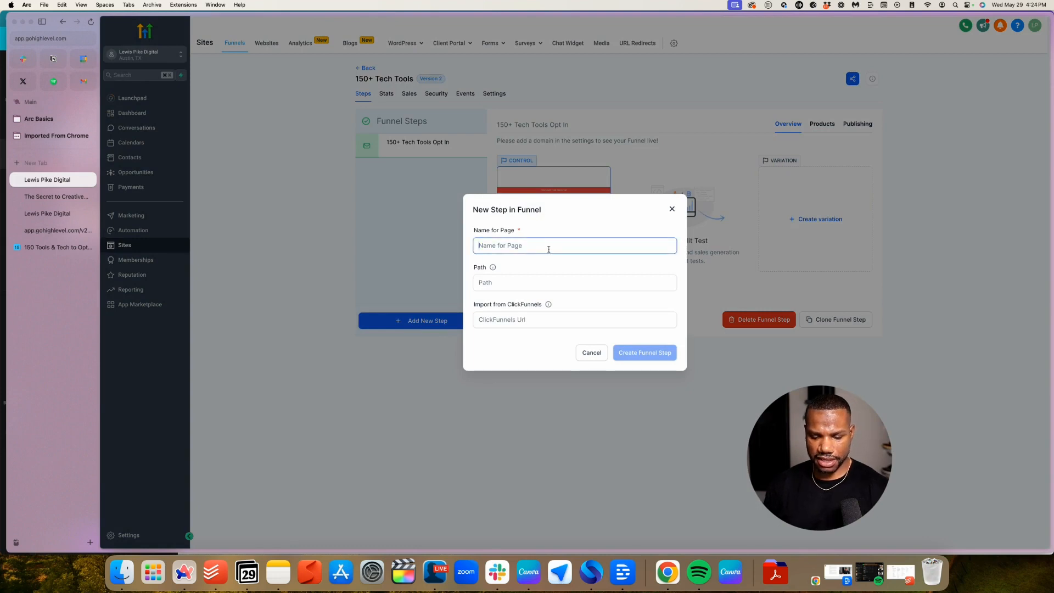
{"action": "type", "text": "150+ Thank You Page"}
{"action": "key", "text": "Tab"}
{"action": "type", "text": "150-access-ty"}
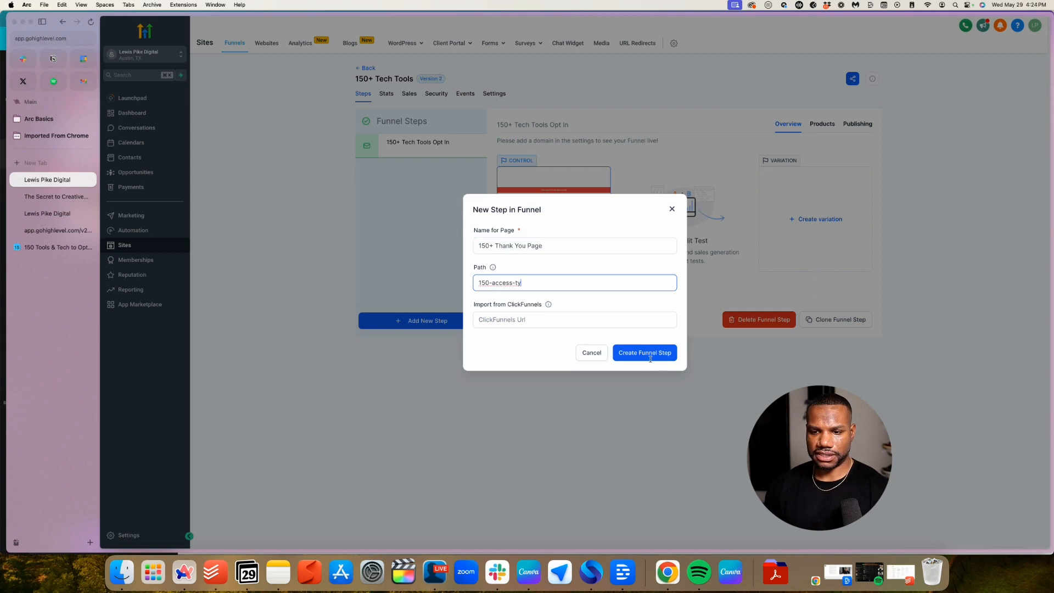
{"action": "left_click", "coordinate": [646, 354]}
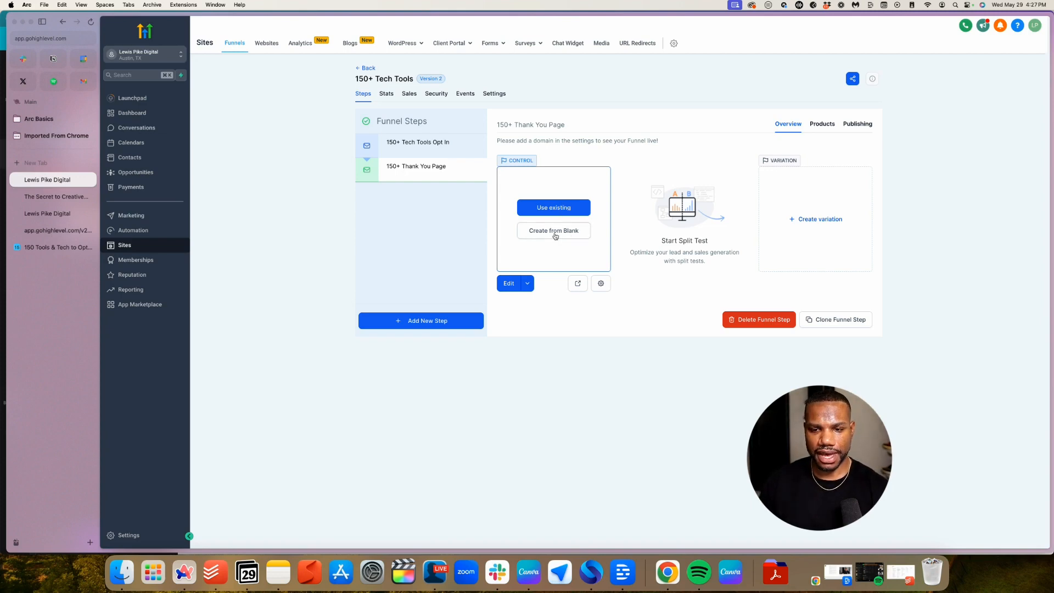
{"action": "left_click", "coordinate": [555, 236]}
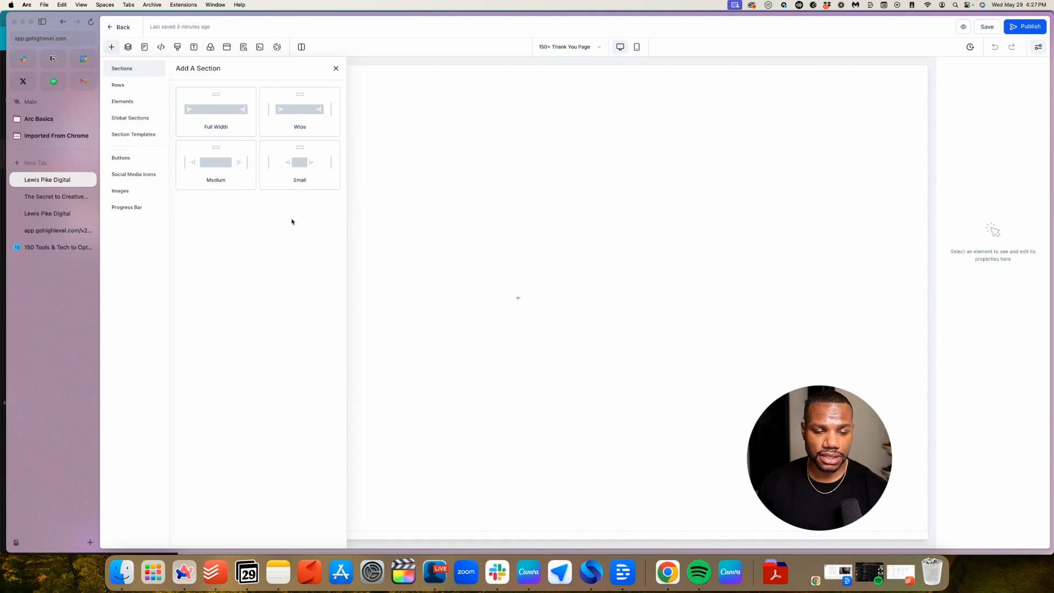
{"action": "left_click", "coordinate": [222, 110]}
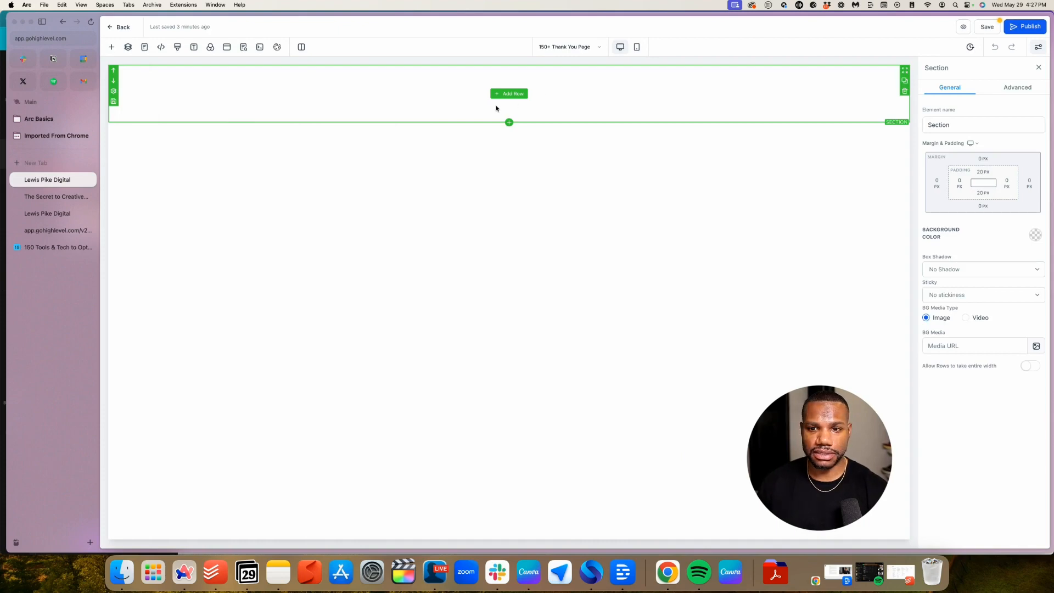
Add a one-column row with an Image element set to the brand logo
{"action": "left_click", "coordinate": [512, 96]}
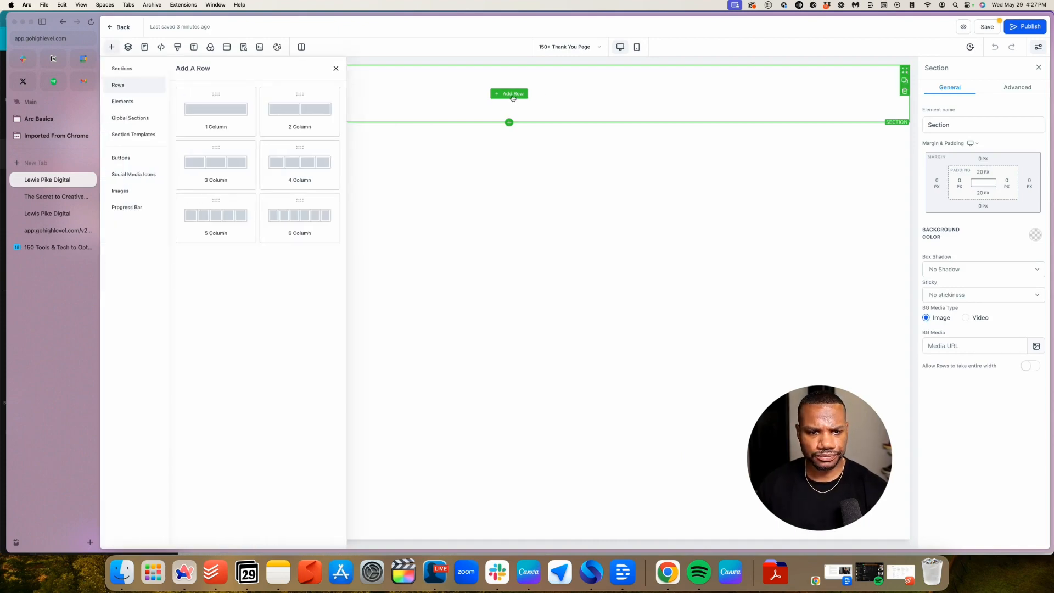
{"action": "left_click", "coordinate": [228, 111]}
{"action": "left_click", "coordinate": [510, 108]}
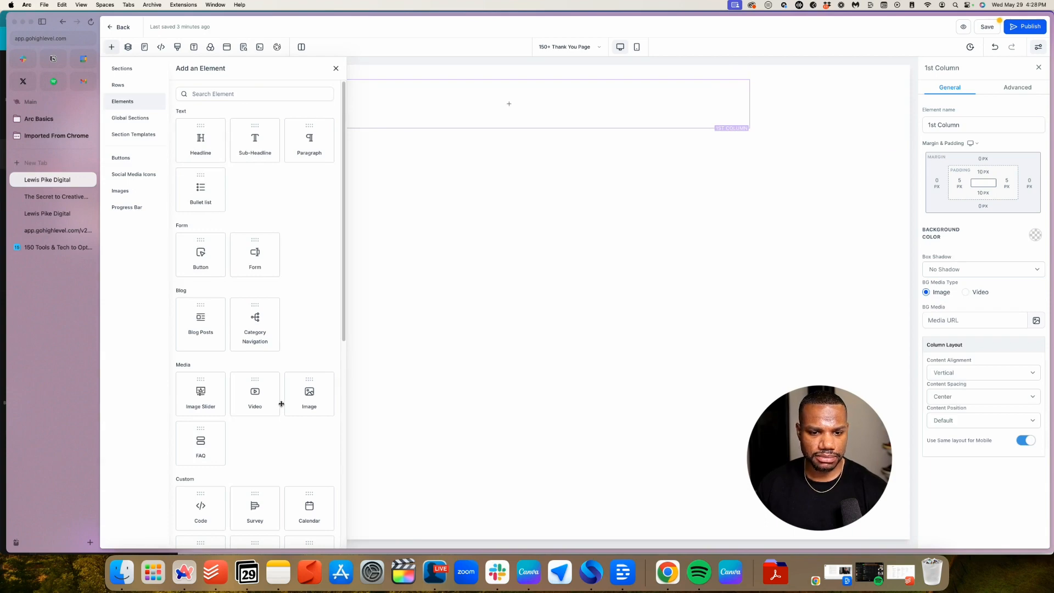
{"action": "left_click", "coordinate": [306, 404]}
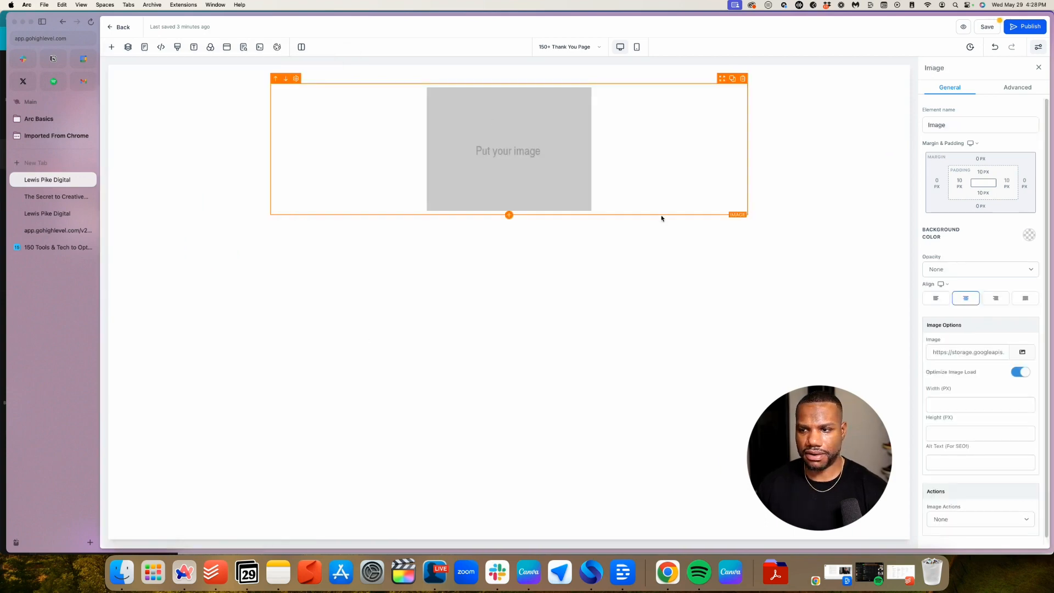
{"action": "scroll", "coordinate": [1005, 291], "scroll_direction": "down", "scroll_amount": 1}
{"action": "left_click", "coordinate": [1022, 349]}
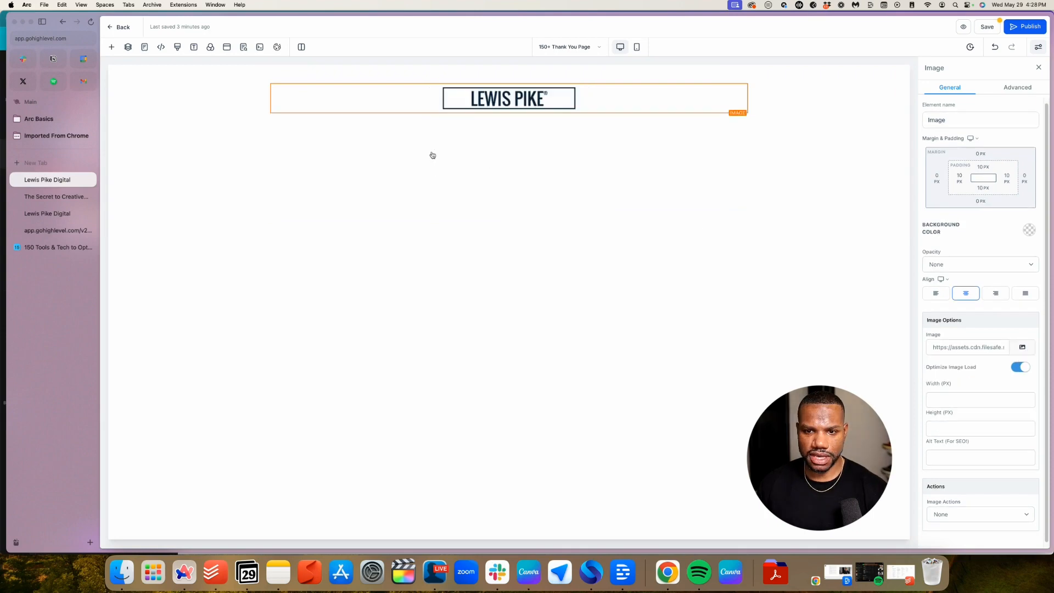
{"action": "left_click", "coordinate": [509, 114]}
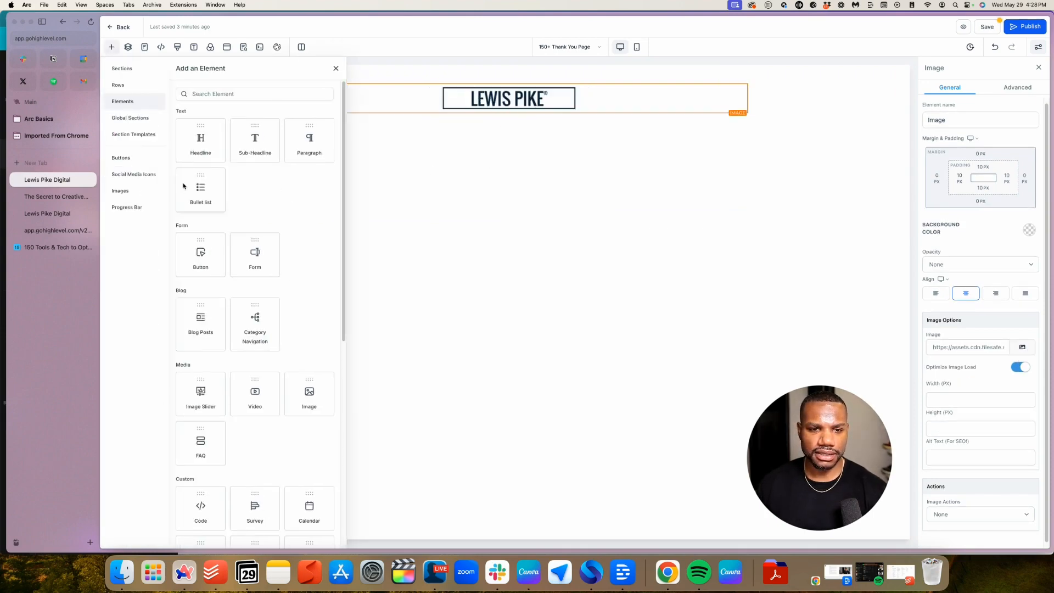
Add a headline below the logo reading 'Thank you!' at 40 px font size
{"action": "left_click", "coordinate": [195, 149]}
{"action": "left_click", "coordinate": [496, 119]}
{"action": "key", "text": "super+a"}
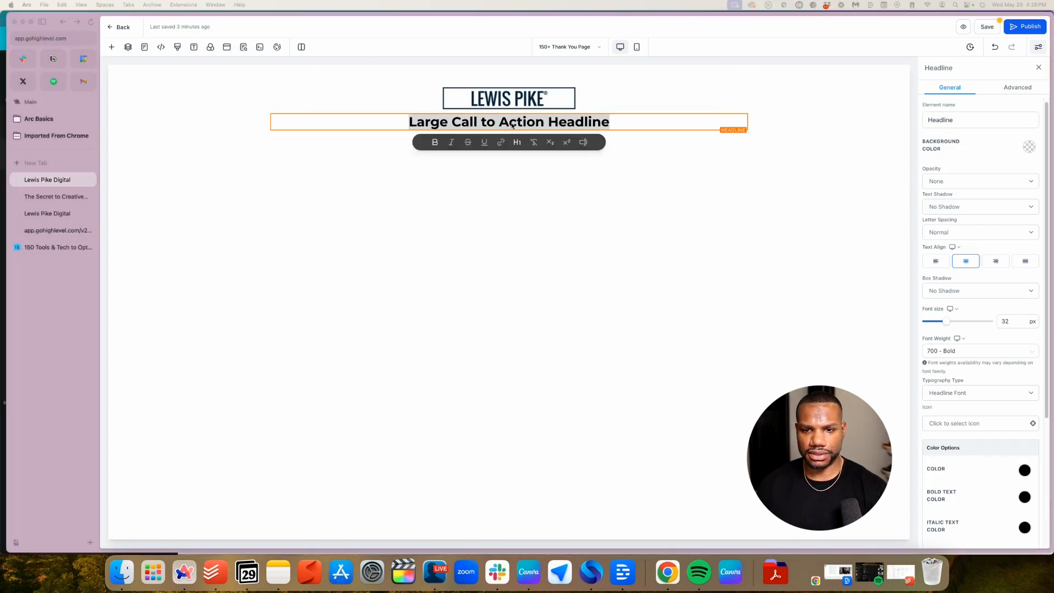
{"action": "type", "text": "Thank you!"}
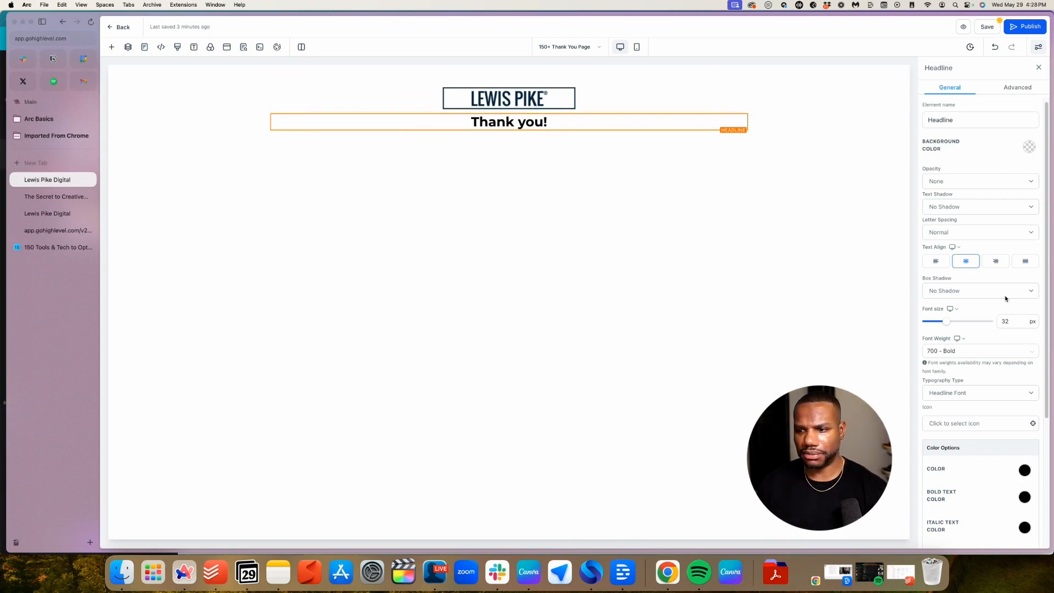
{"action": "scroll", "coordinate": [1005, 298], "scroll_direction": "down", "scroll_amount": 3}
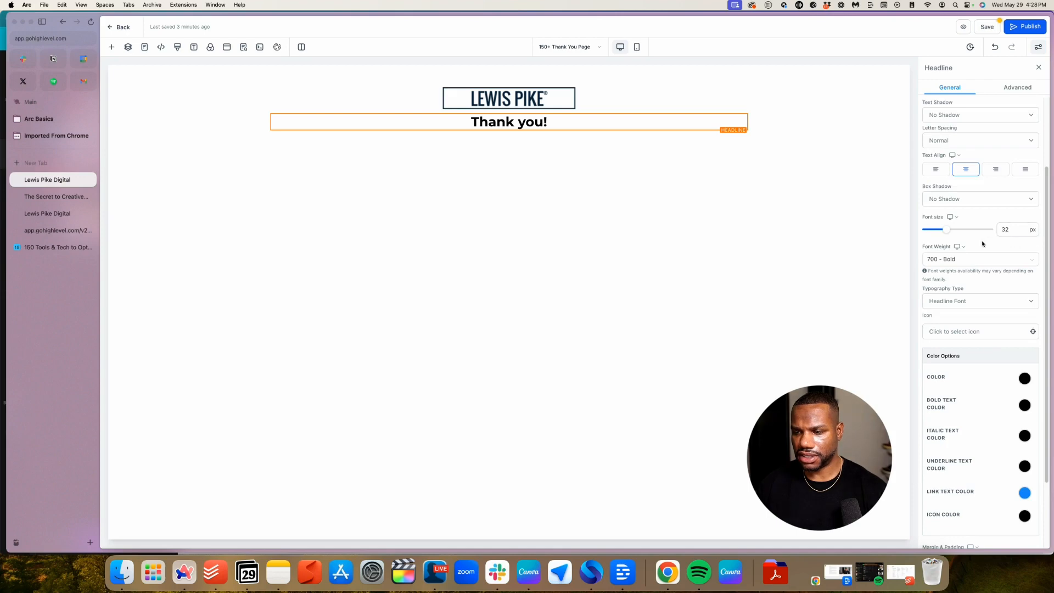
{"action": "scroll", "coordinate": [1007, 382], "scroll_direction": "down", "scroll_amount": 3}
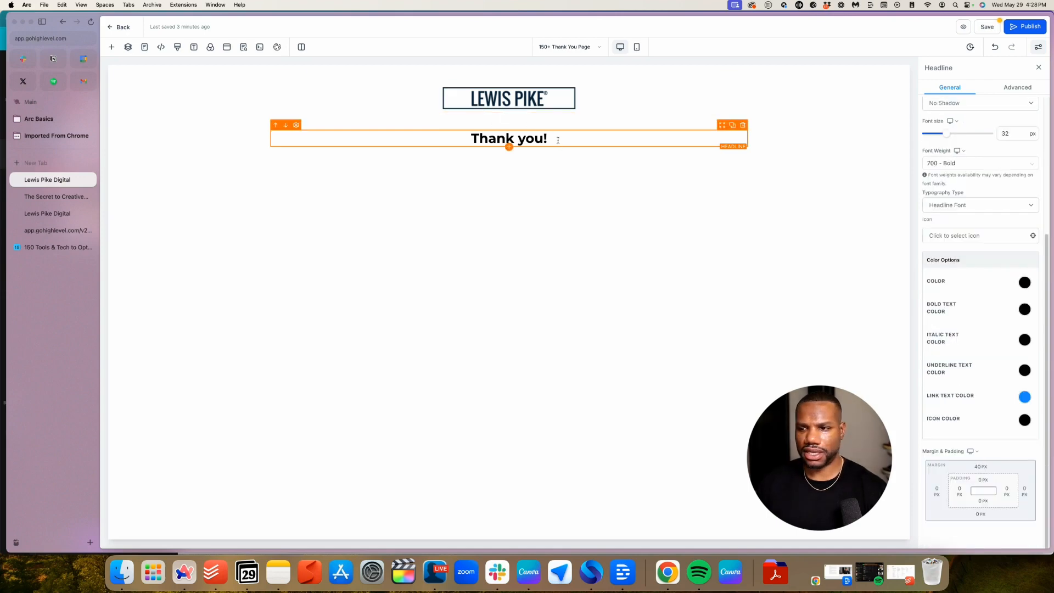
{"action": "double_click", "coordinate": [1007, 134]}
{"action": "type", "text": "40"}
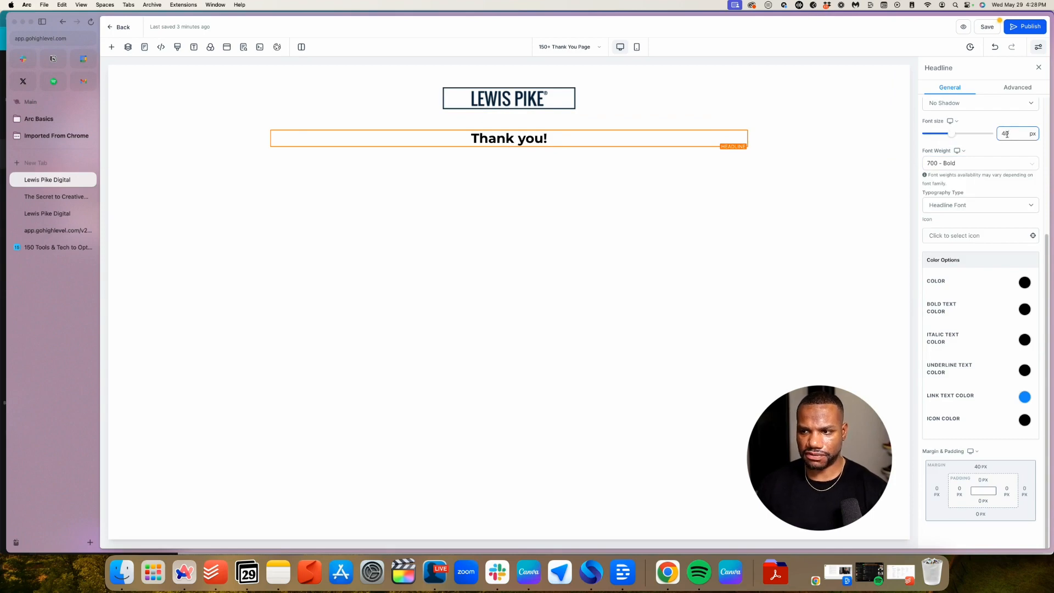
Set the headline to the Poppins custom font and add a one-column row beneath it
{"action": "left_click", "coordinate": [964, 208]}
{"action": "left_click", "coordinate": [945, 232]}
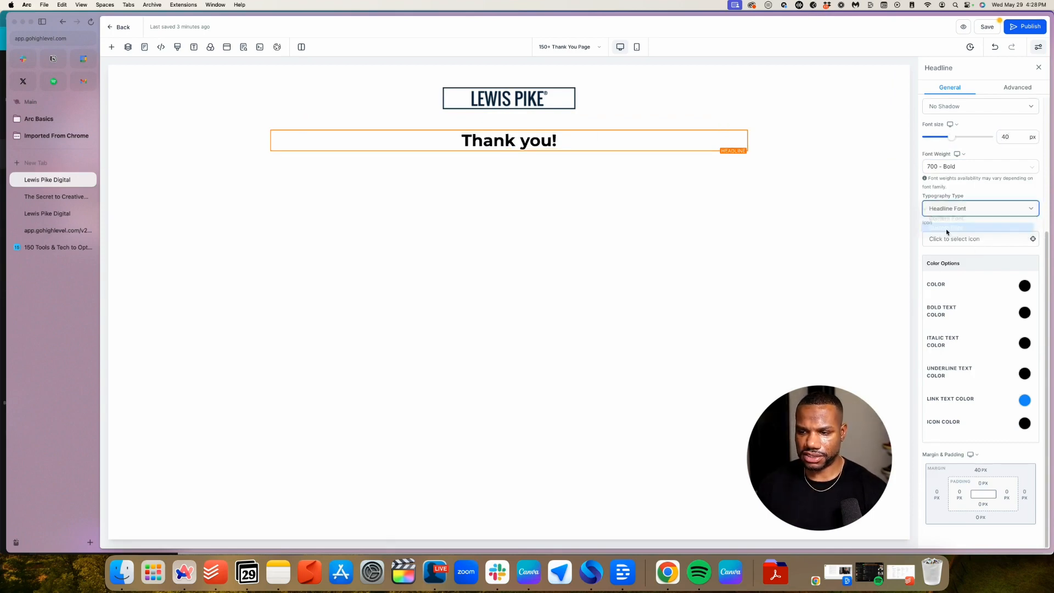
{"action": "left_click", "coordinate": [958, 242]}
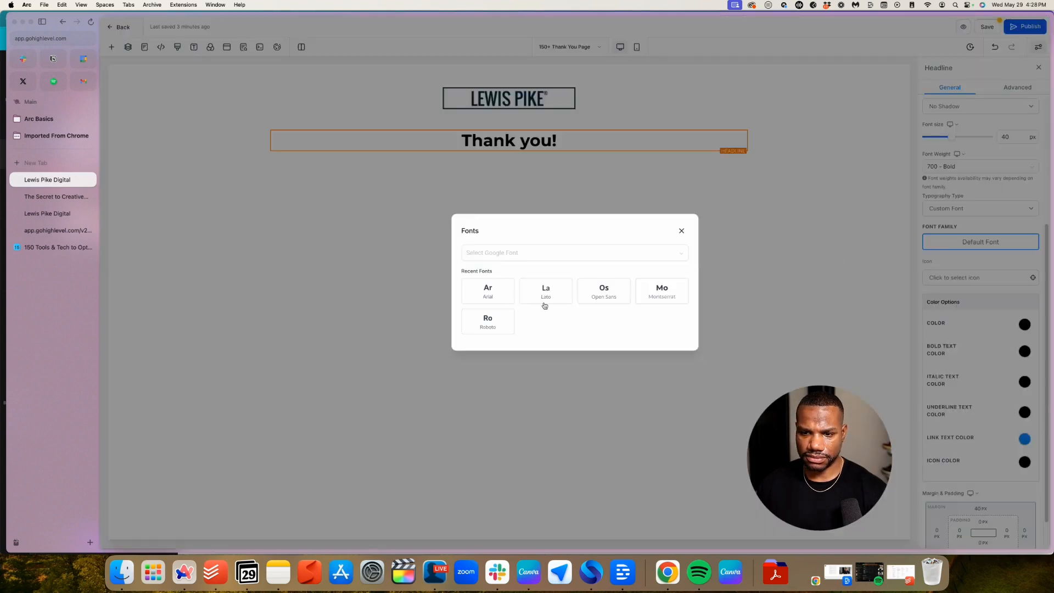
{"action": "left_click", "coordinate": [577, 252]}
{"action": "left_click", "coordinate": [482, 354]}
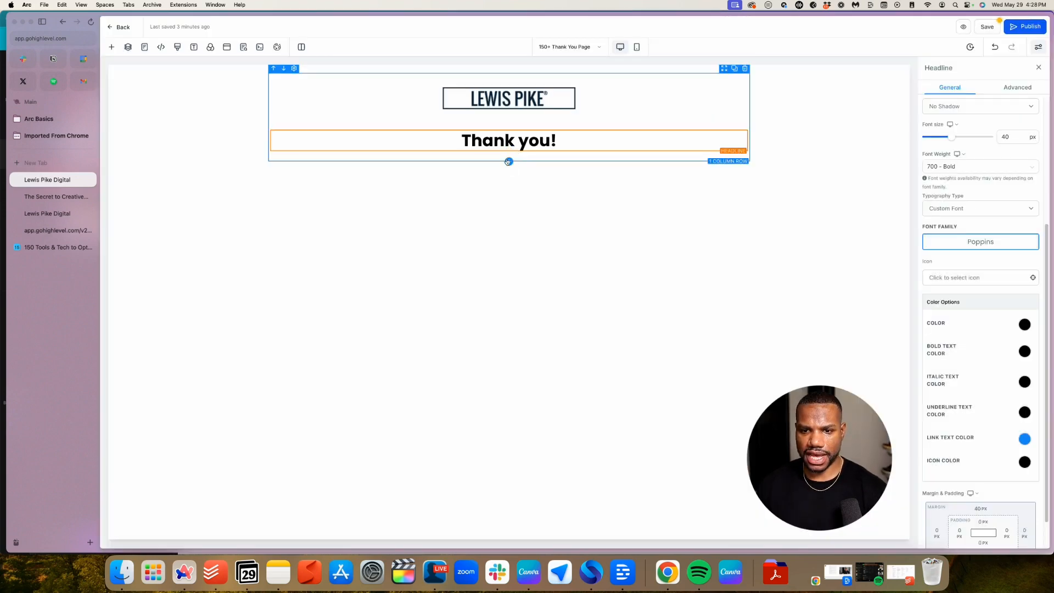
{"action": "left_click", "coordinate": [509, 161]}
{"action": "left_click", "coordinate": [232, 132]}
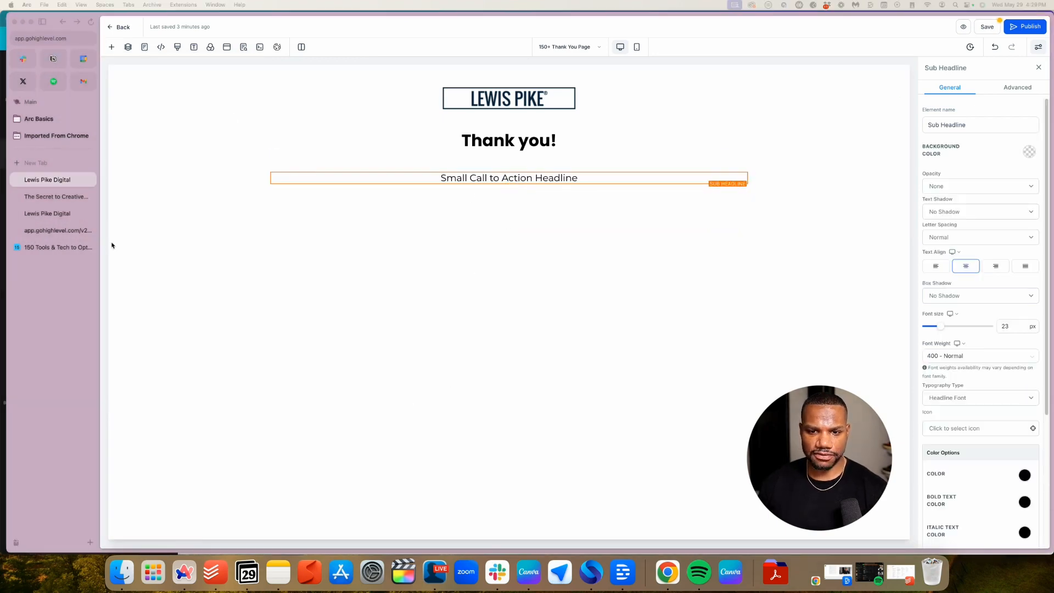
Change the sub-headline to 'Your Link To 150 Tools & Tech… Has Been Sent to Your Inbox'
{"action": "triple_click", "coordinate": [534, 179]}
{"action": "type", "text": "You"}
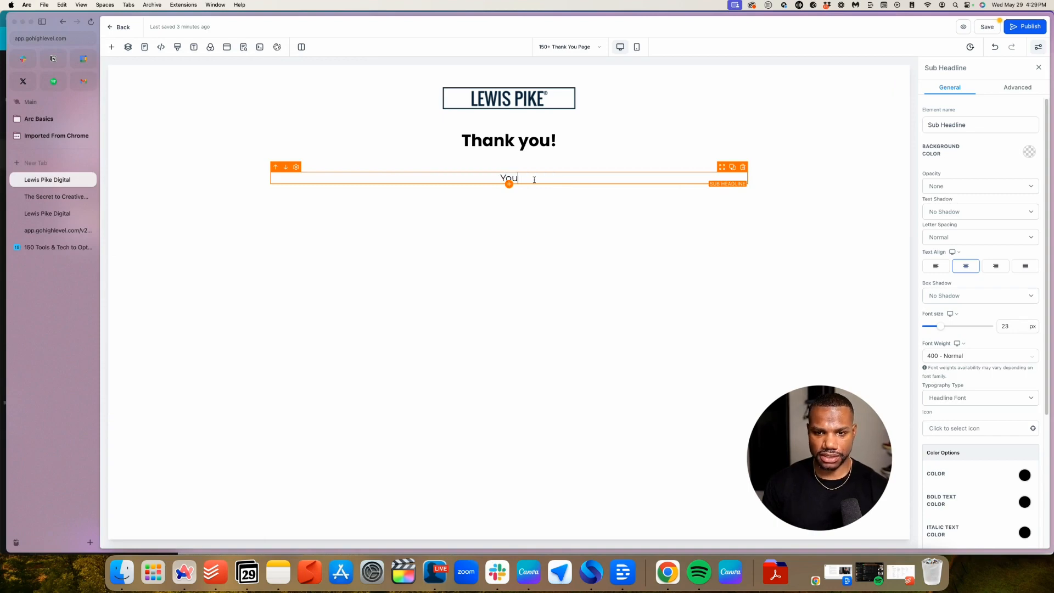
{"action": "type", "text": "r Link"}
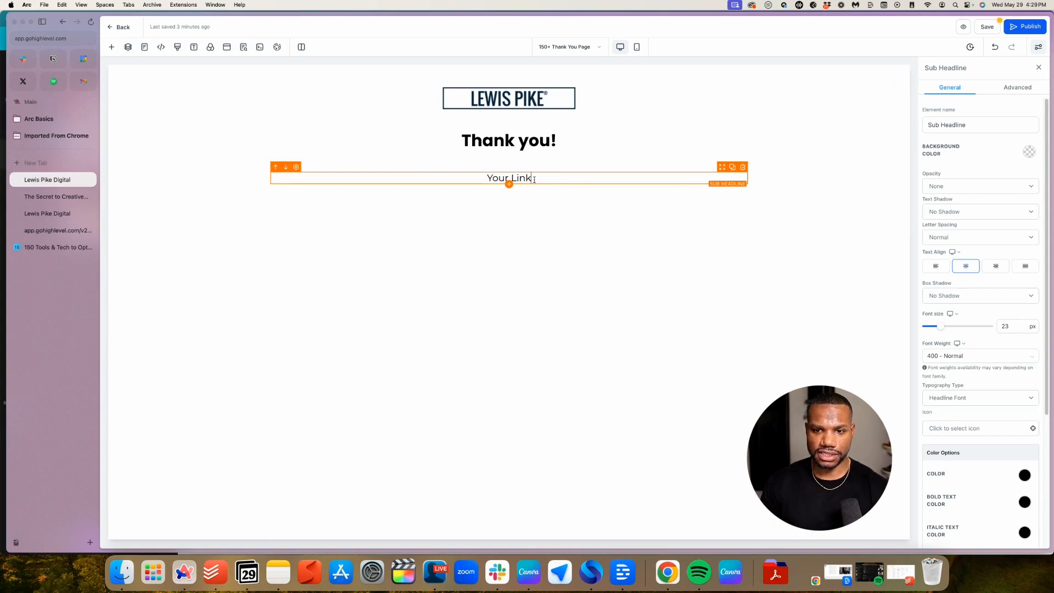
{"action": "type", "text": " To"}
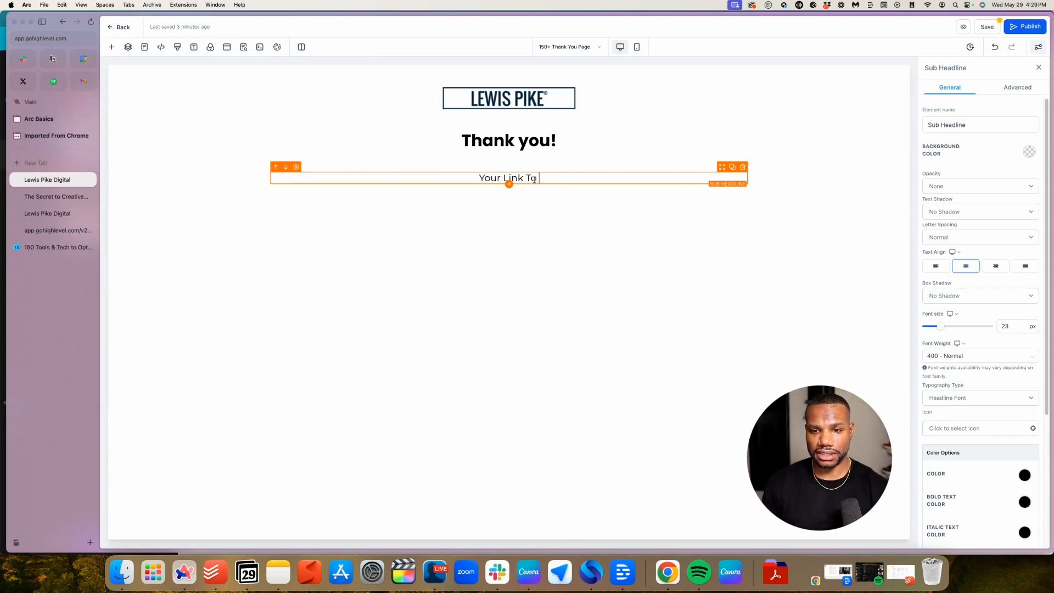
{"action": "type", "text": " 150"}
{"action": "double_click", "coordinate": [535, 179]}
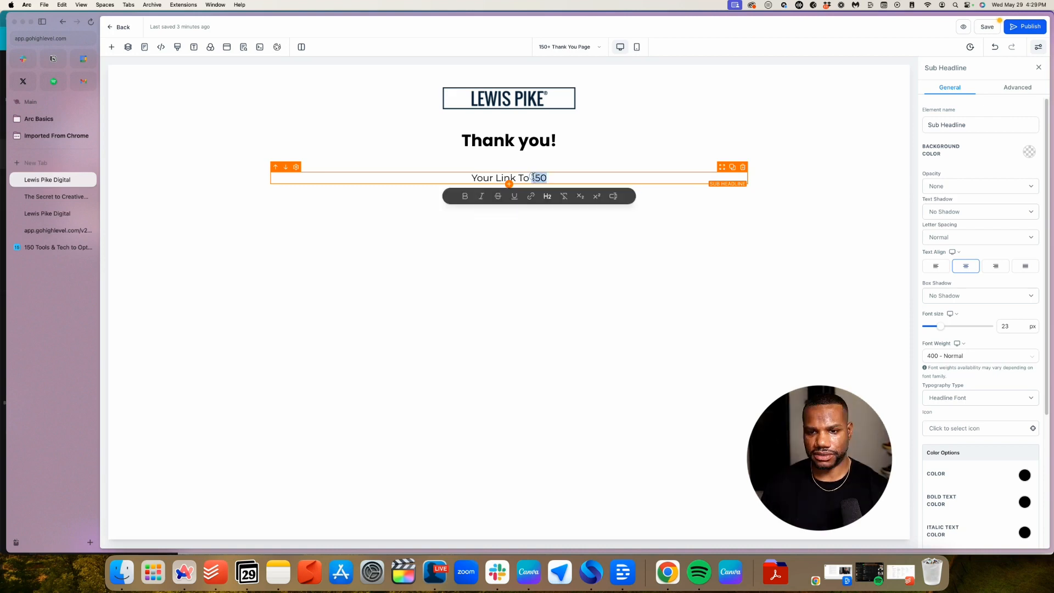
{"action": "type", "text": "150 Tools & Tech to Optimize your Online Business"}
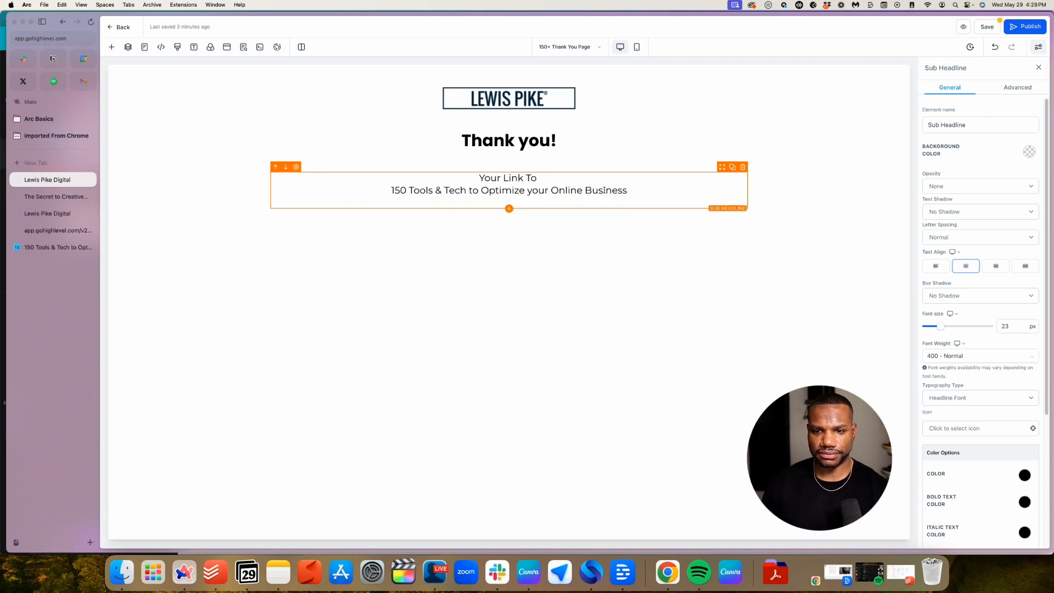
{"action": "type", "text": "Has"}
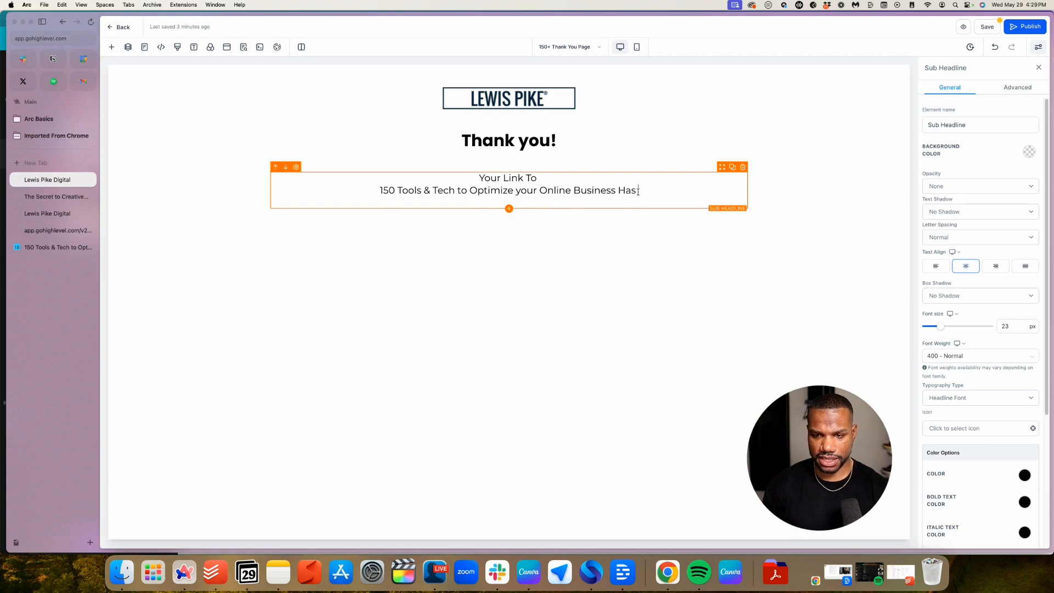
{"action": "type", "text": " Been Sen"}
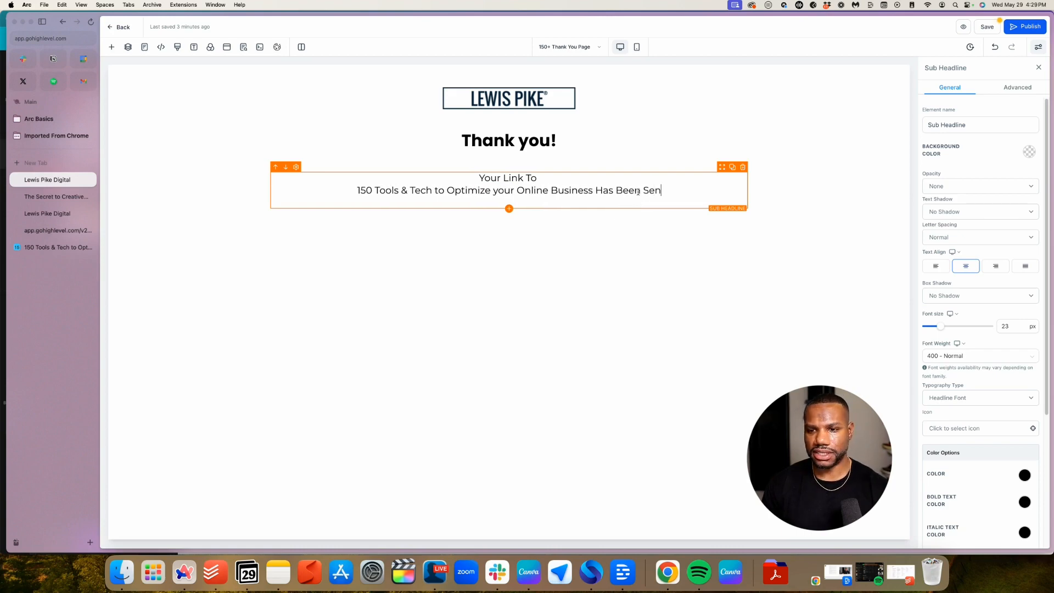
{"action": "type", "text": "t to Your I"}
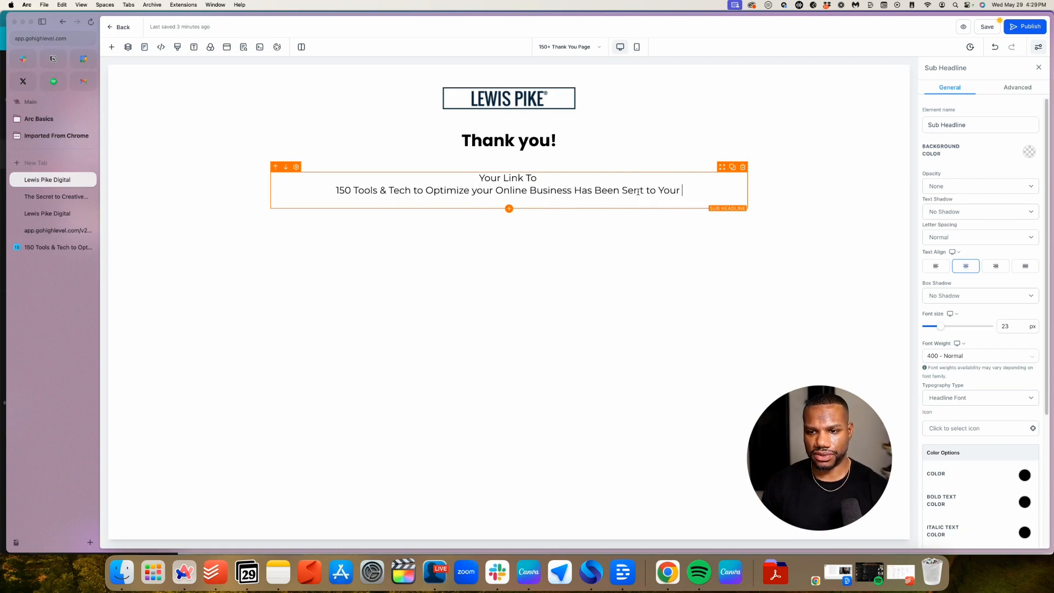
{"action": "key", "text": "BackSpace"}
{"action": "type", "text": "Inbox."}
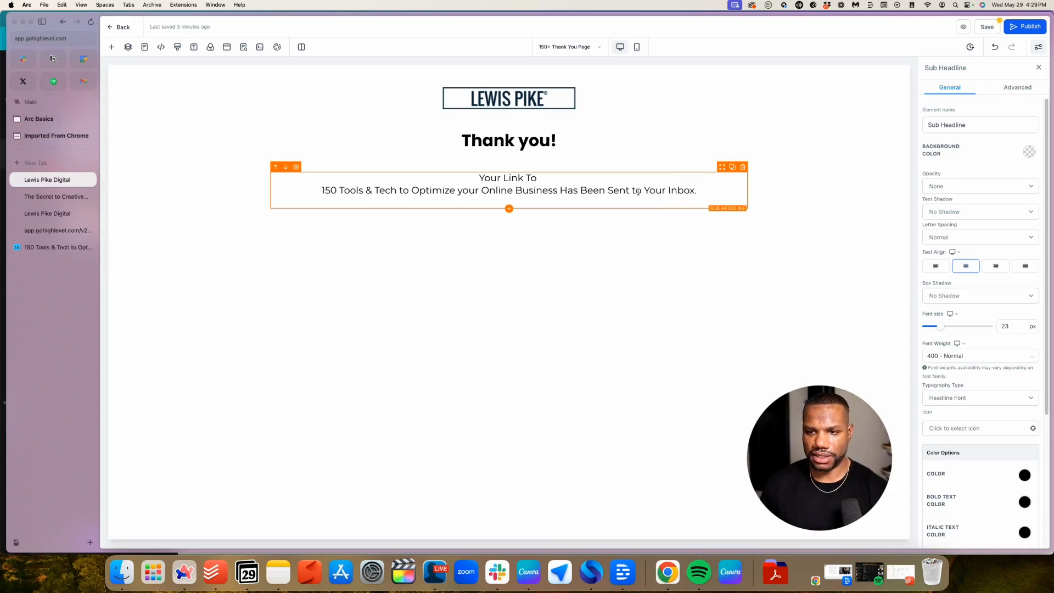
Add a second sub-headline line asking visitors to check for the email from support
{"action": "key", "text": "Return"}
{"action": "type", "text": "Chec"}
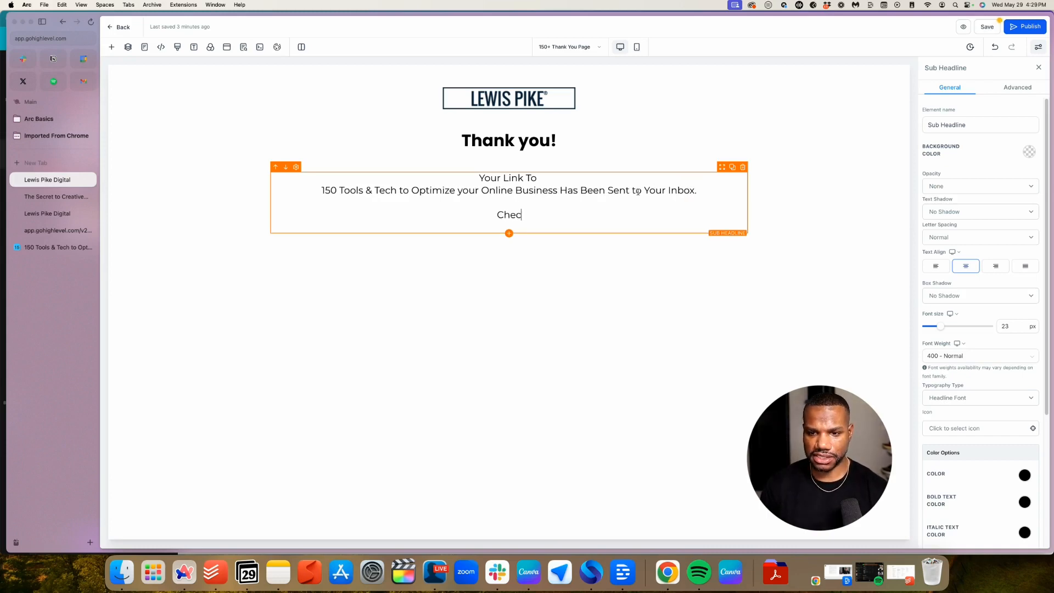
{"action": "type", "text": "k for the email support"}
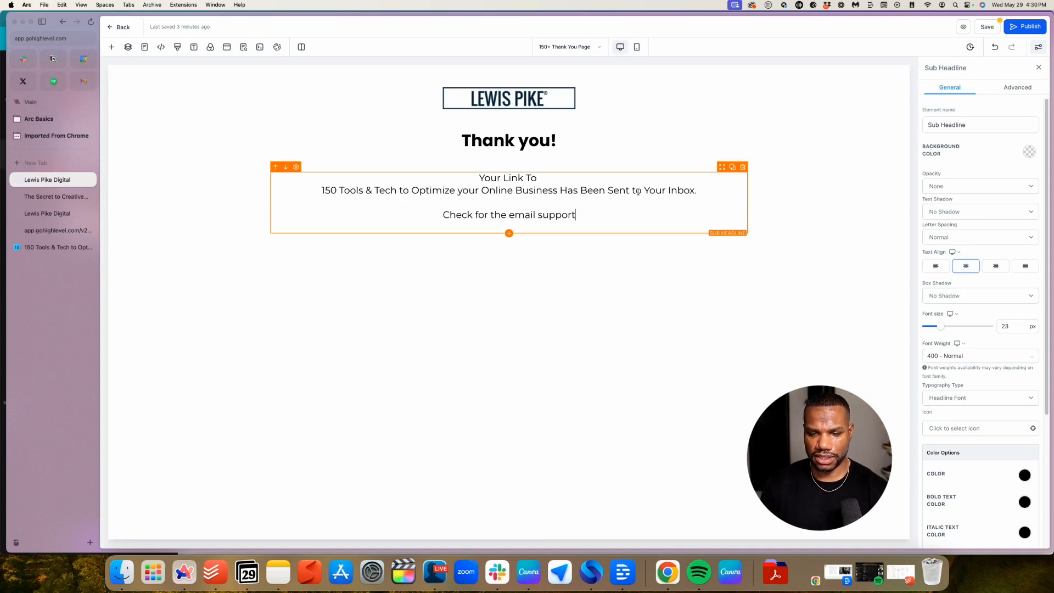
{"action": "left_click_drag", "start_coordinate": [628, 215], "coordinate": [541, 215]}
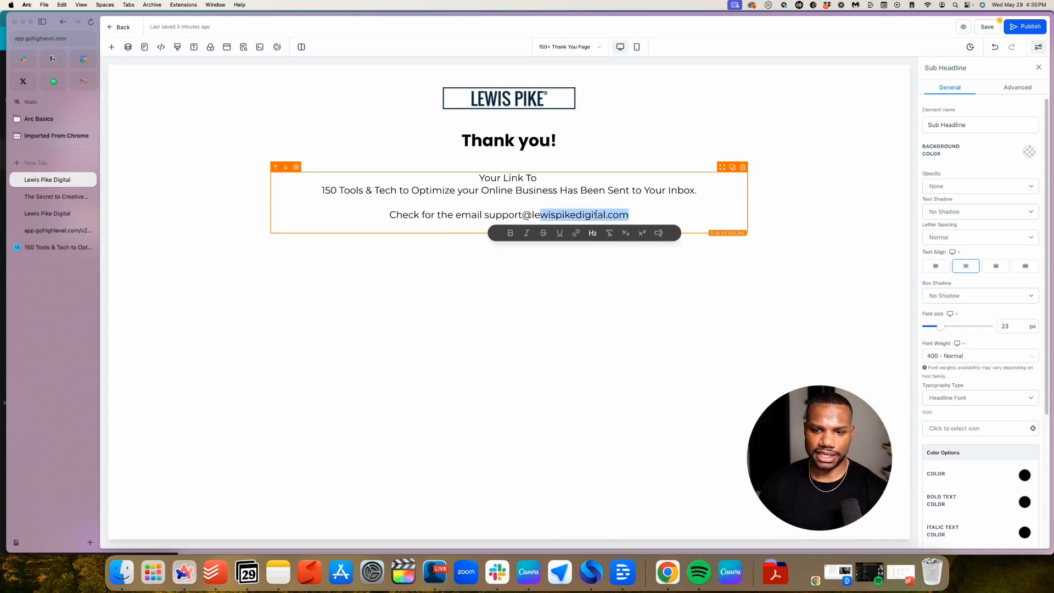
{"action": "left_click", "coordinate": [653, 207]}
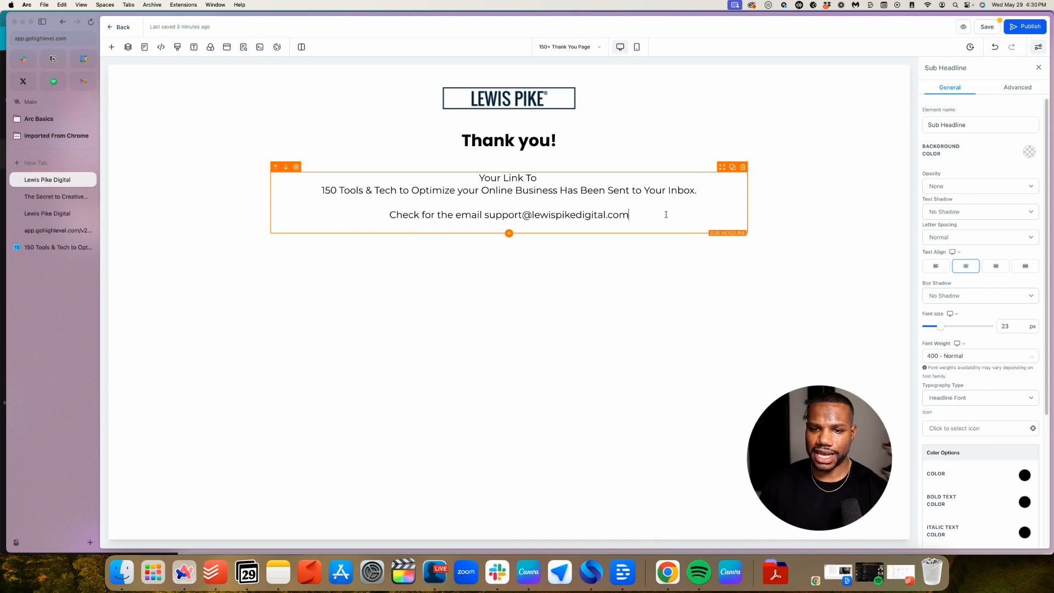
{"action": "left_click_drag", "start_coordinate": [618, 215], "coordinate": [314, 180]}
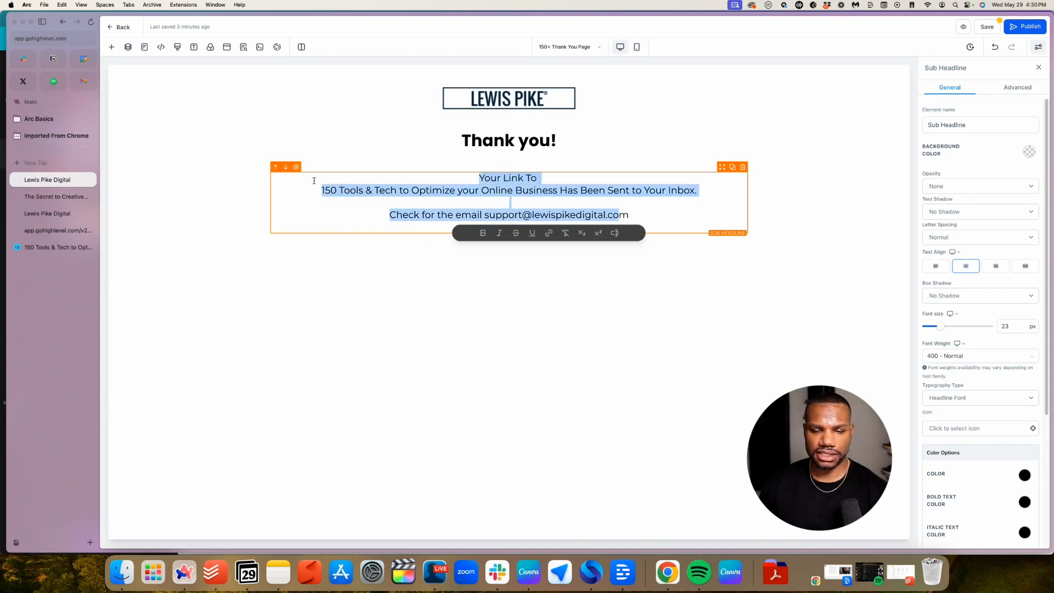
Bold the sub-headline text and switch it to the Poppins custom font
{"action": "left_click", "coordinate": [483, 233]}
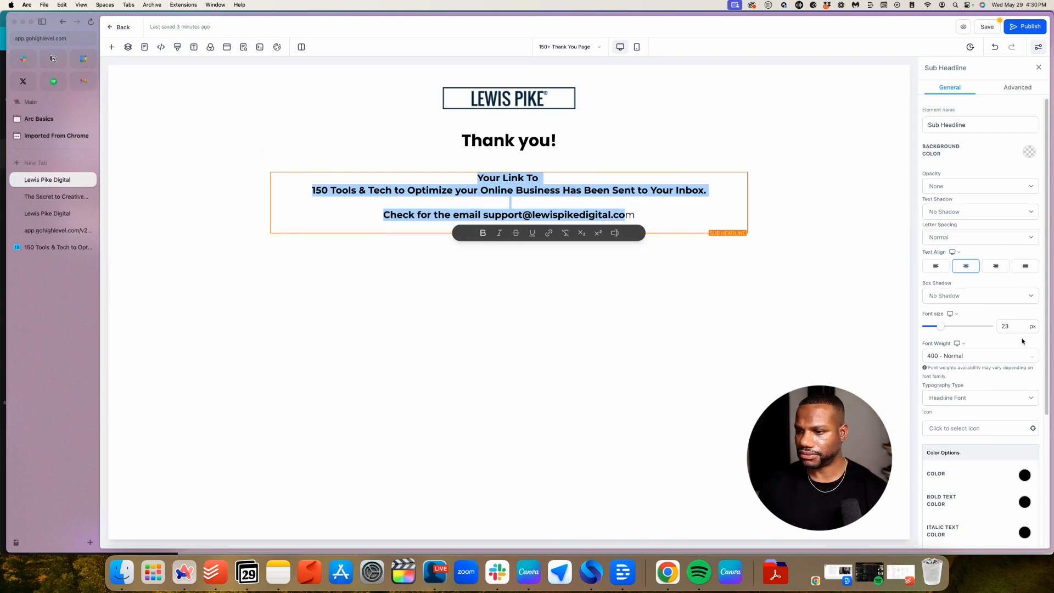
{"action": "scroll", "coordinate": [1004, 307], "scroll_direction": "down", "scroll_amount": 3}
{"action": "left_click", "coordinate": [995, 247]}
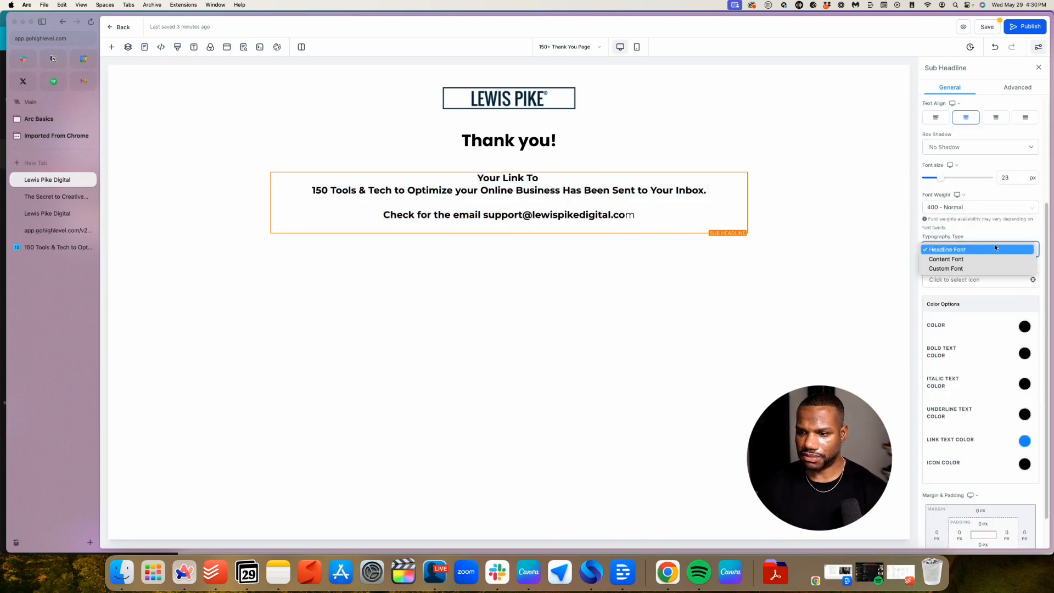
{"action": "left_click", "coordinate": [966, 268]}
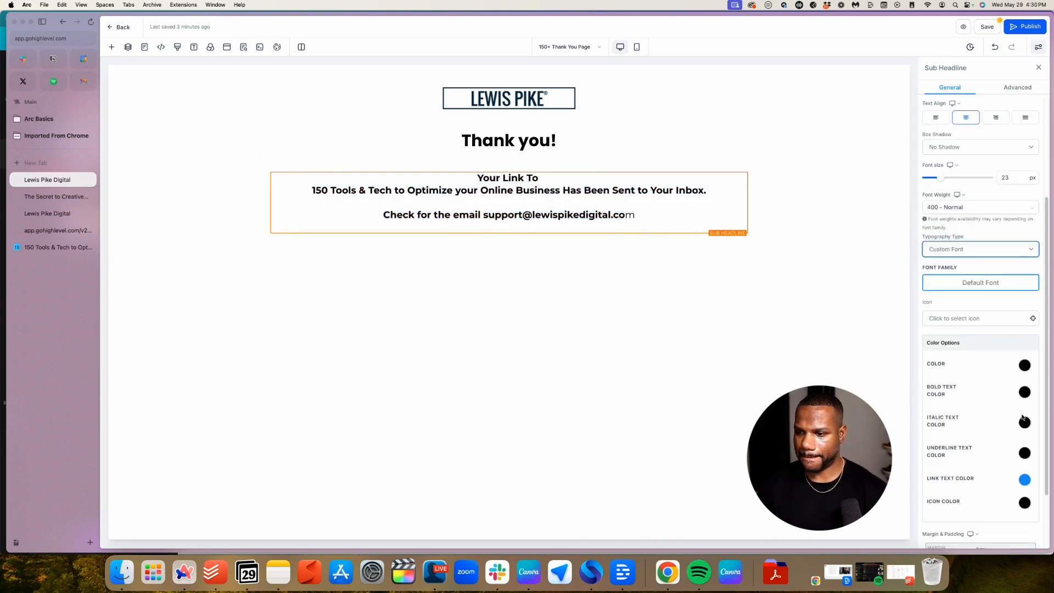
Unbold the email reminder line and join the first sentence onto one line
{"action": "left_click_drag", "start_coordinate": [634, 215], "coordinate": [384, 215]}
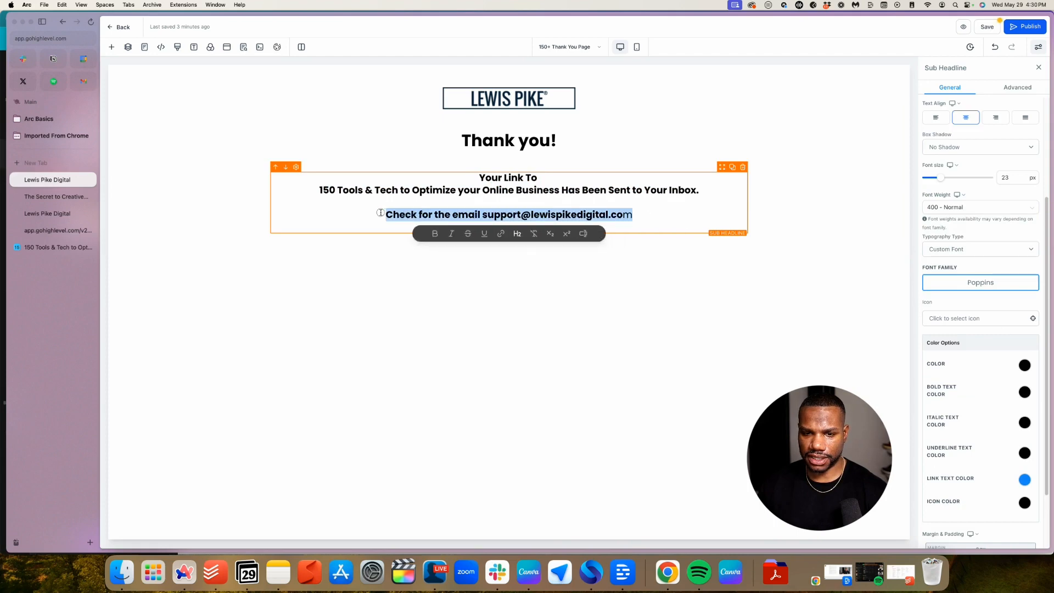
{"action": "left_click", "coordinate": [434, 234]}
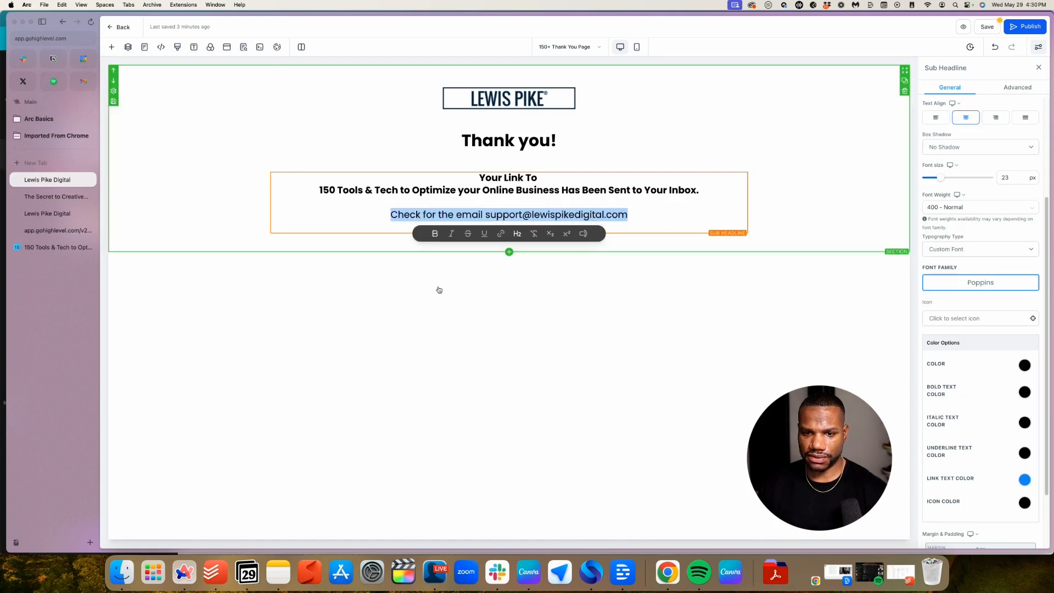
{"action": "left_click", "coordinate": [439, 290]}
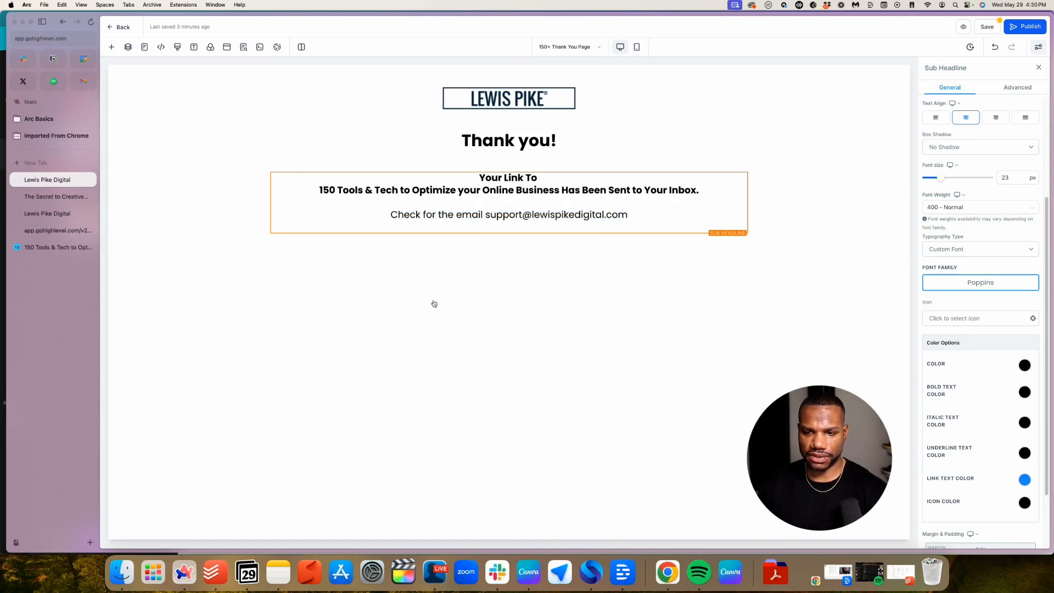
{"action": "left_click", "coordinate": [550, 182]}
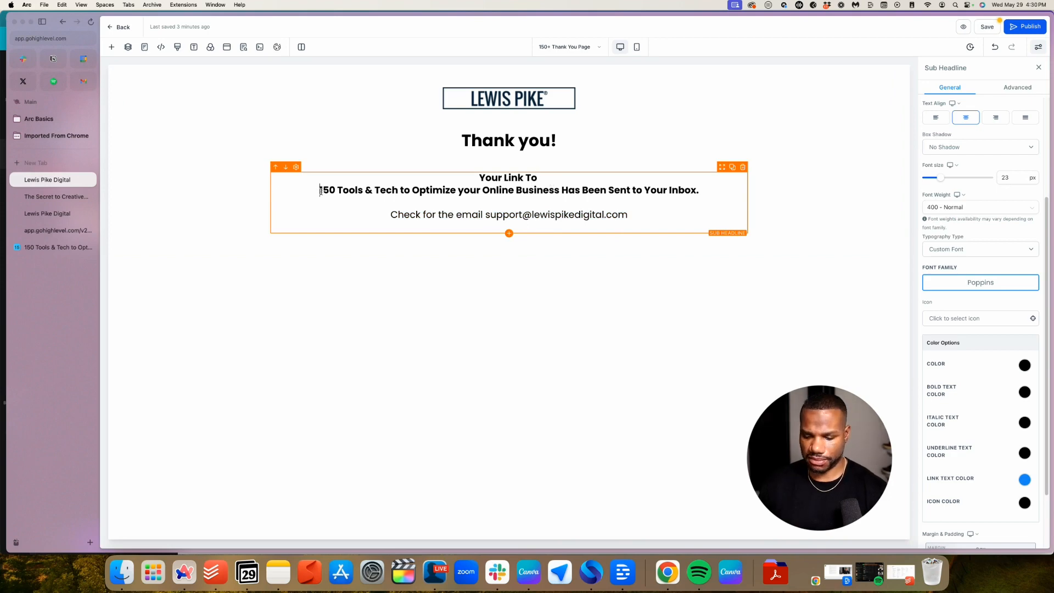
{"action": "key", "text": "BackSpace"}
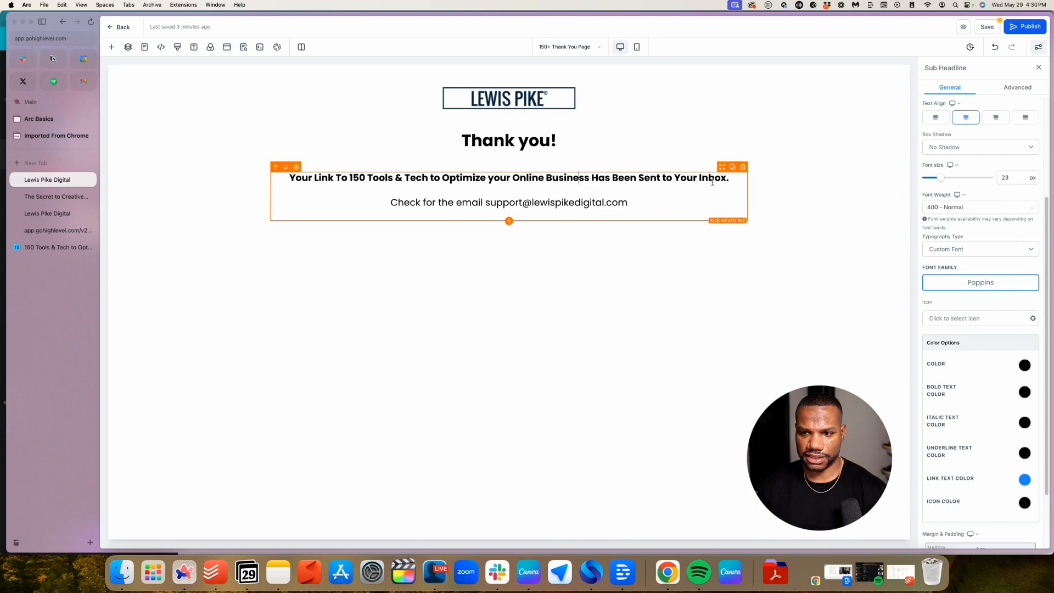
{"action": "left_click_drag", "start_coordinate": [730, 180], "coordinate": [283, 178]}
Set the sub-headline's Text Transform to Capitalize for Title Case
{"action": "left_click", "coordinate": [1014, 89]}
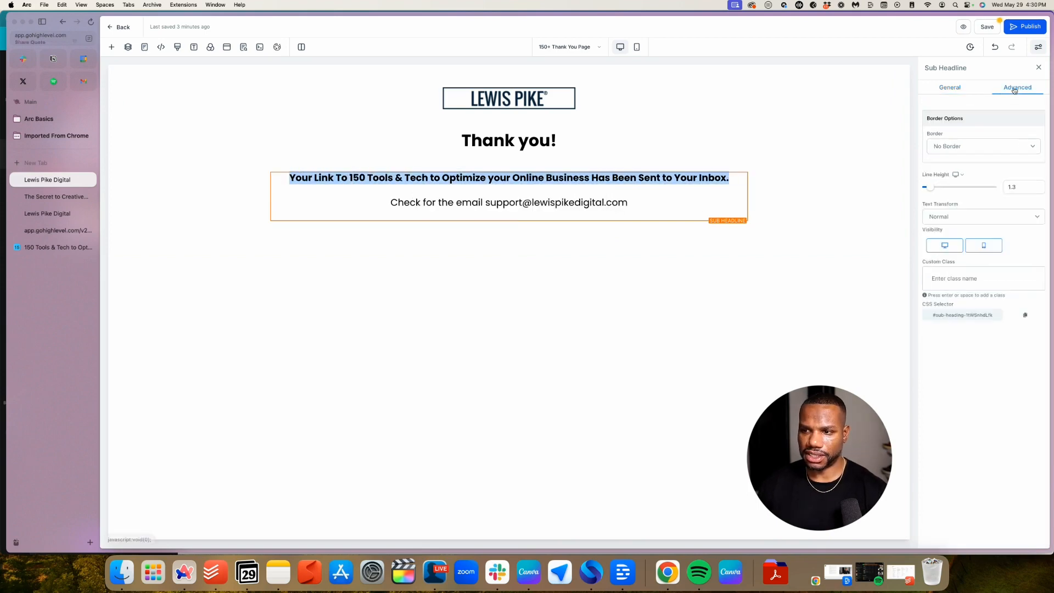
{"action": "left_click", "coordinate": [982, 217]}
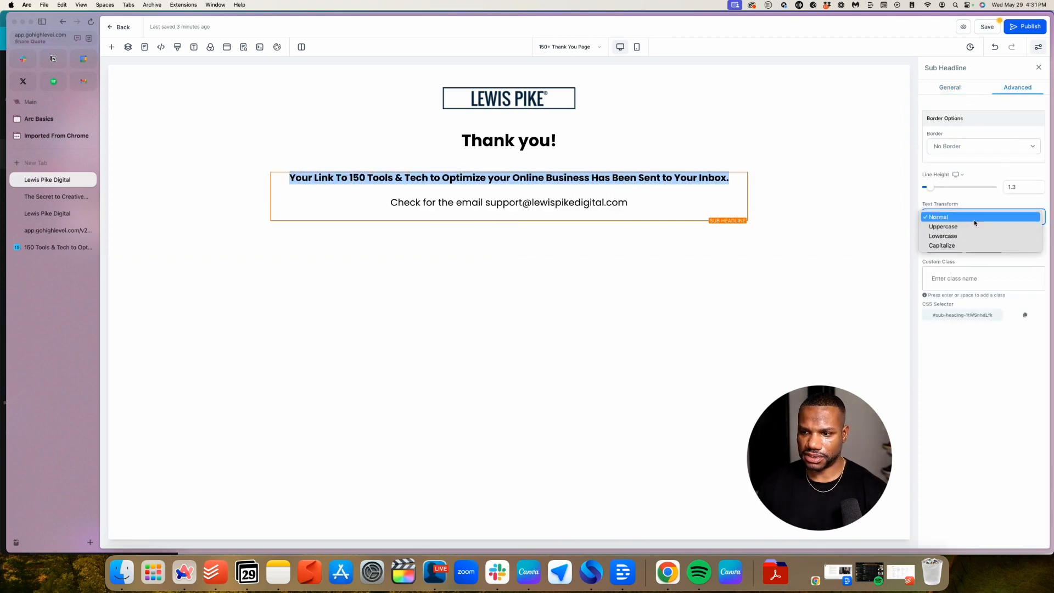
{"action": "left_click", "coordinate": [973, 227]}
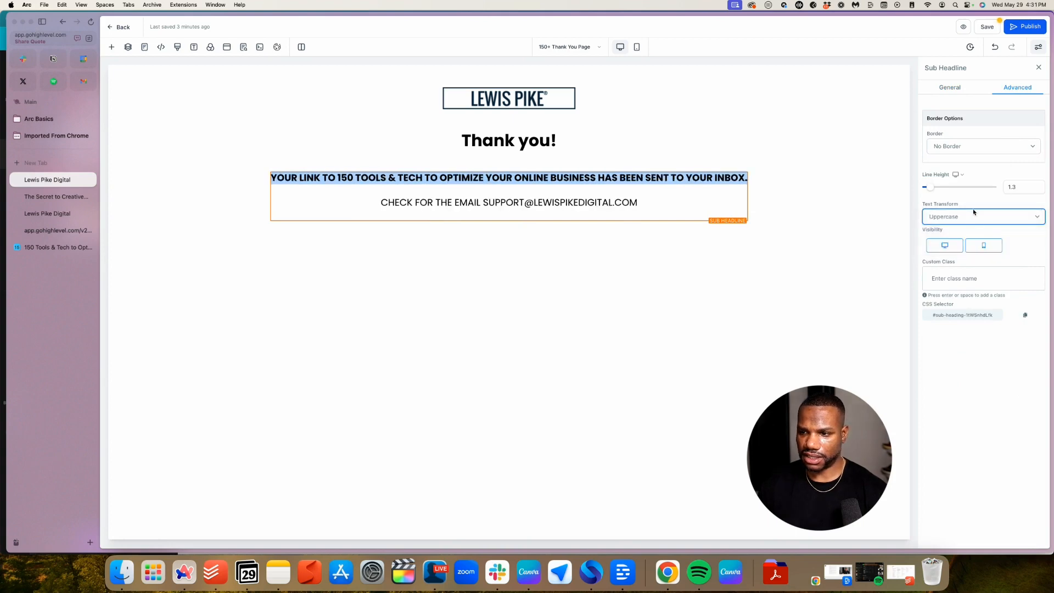
{"action": "left_click", "coordinate": [973, 212]}
{"action": "left_click", "coordinate": [966, 240]}
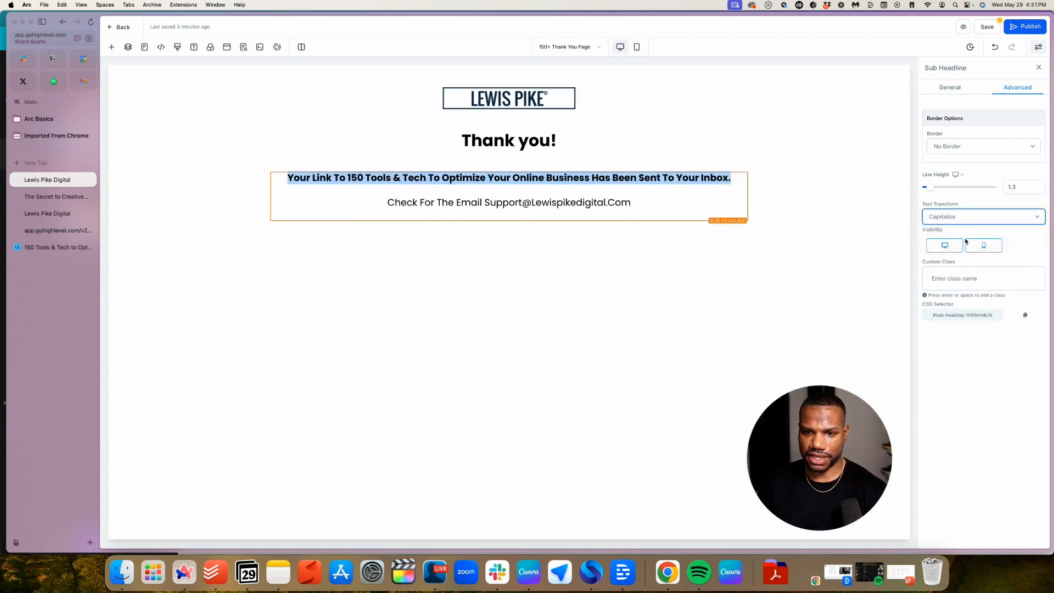
{"action": "left_click", "coordinate": [625, 204]}
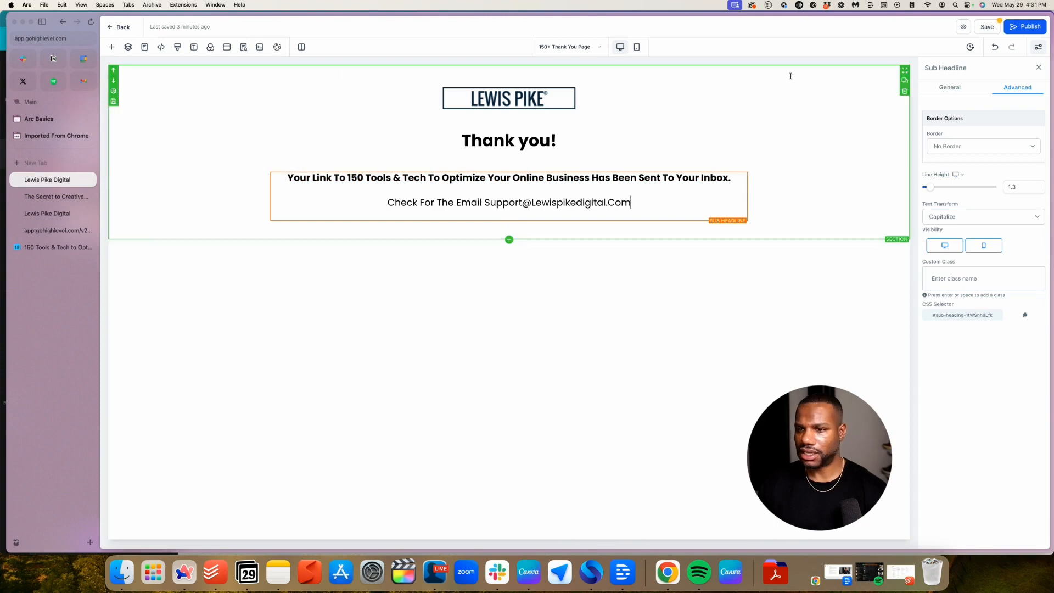
Set the sub-headline letter spacing to 1px and save the page
{"action": "left_click", "coordinate": [952, 87]}
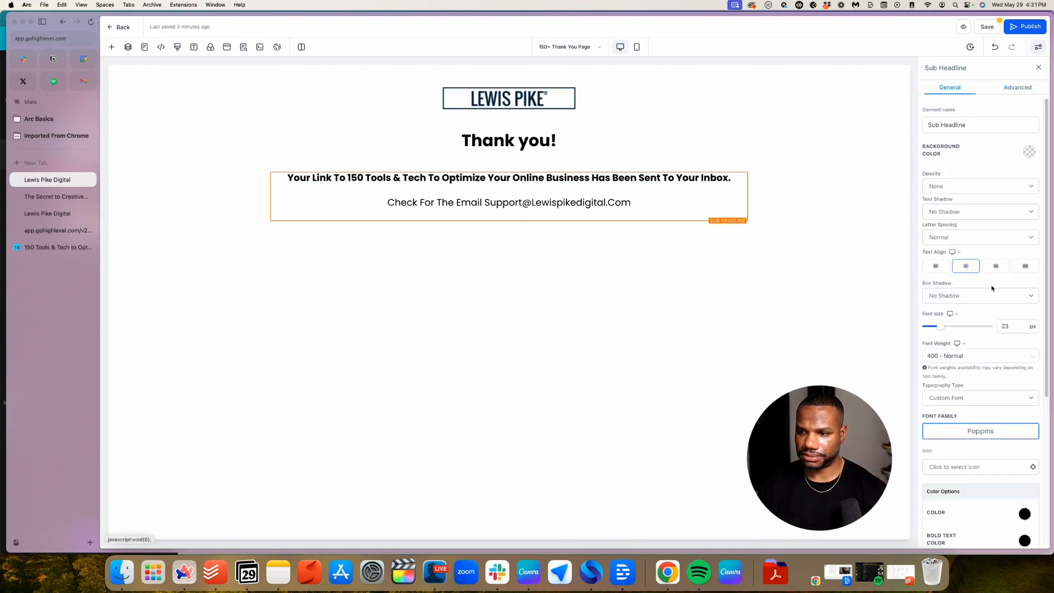
{"action": "scroll", "coordinate": [991, 287], "scroll_direction": "down", "scroll_amount": 1}
{"action": "left_click", "coordinate": [972, 227]}
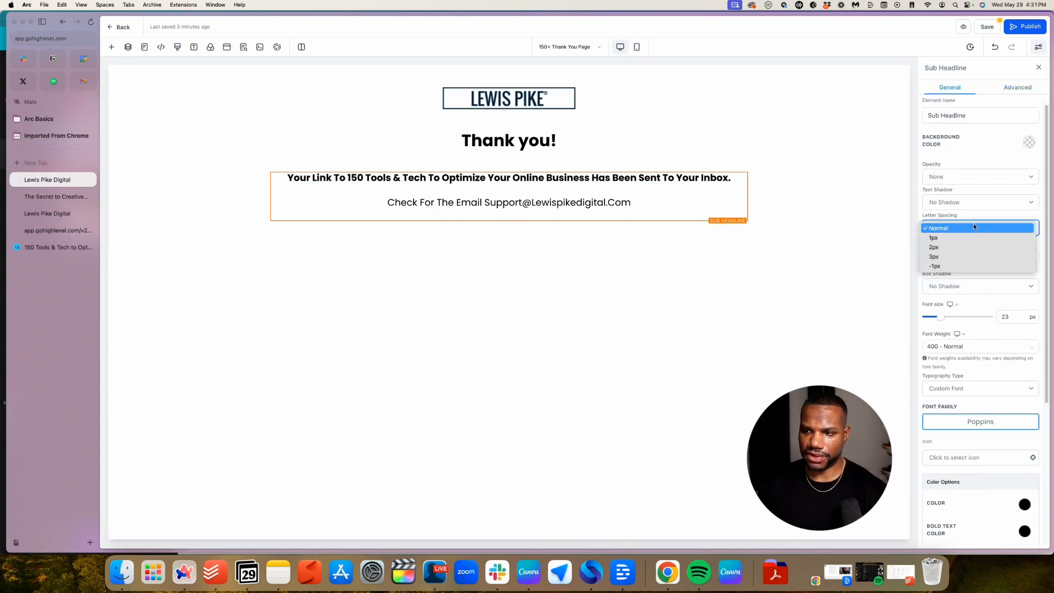
{"action": "left_click", "coordinate": [971, 238]}
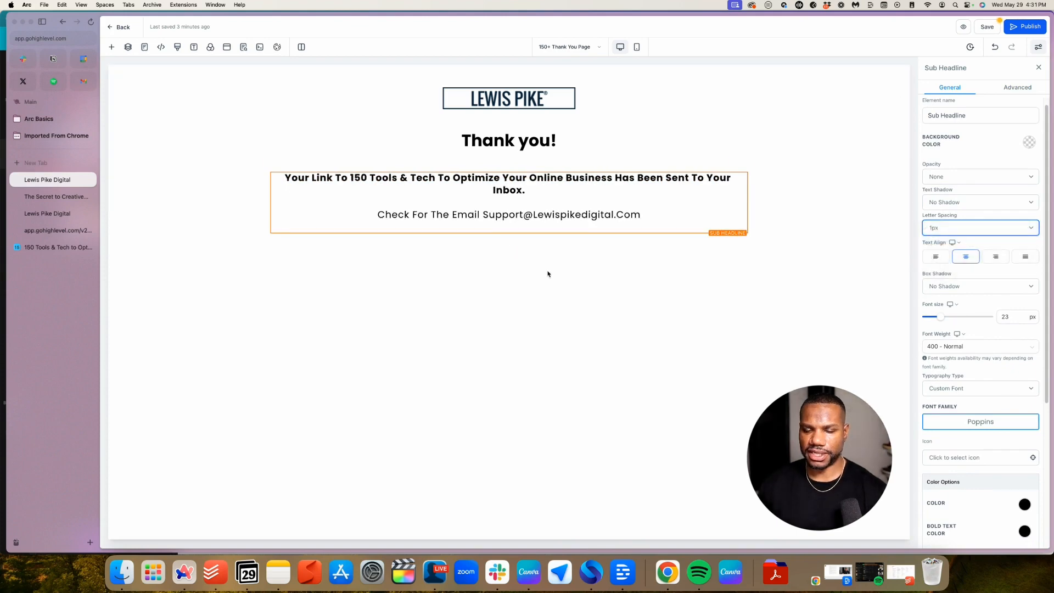
{"action": "left_click", "coordinate": [986, 26]}
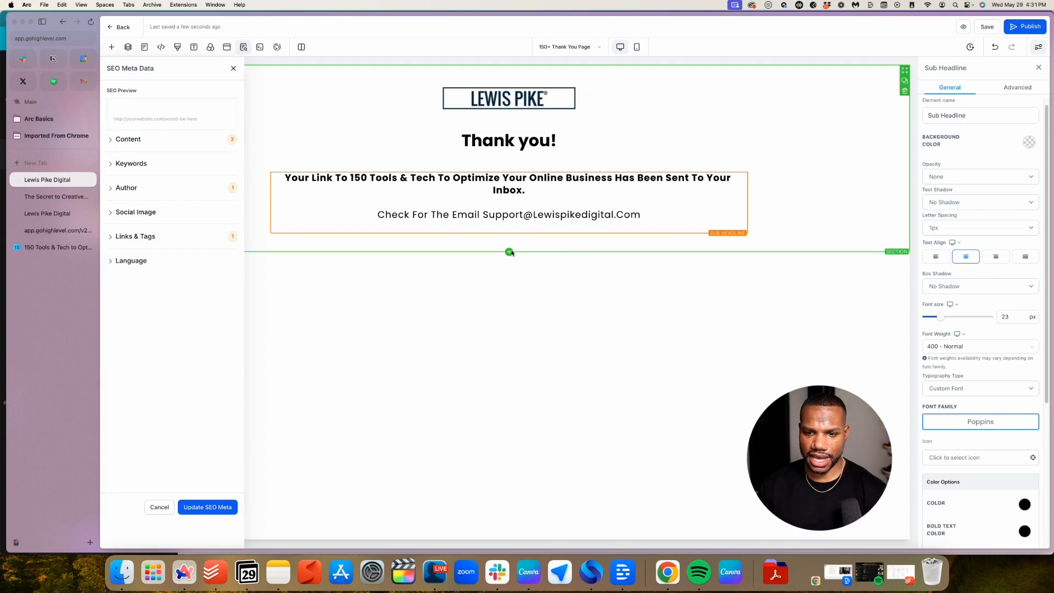
Add a new section with a one-column row holding a copyright paragraph below the support line
{"action": "left_click", "coordinate": [509, 252]}
{"action": "left_click", "coordinate": [196, 117]}
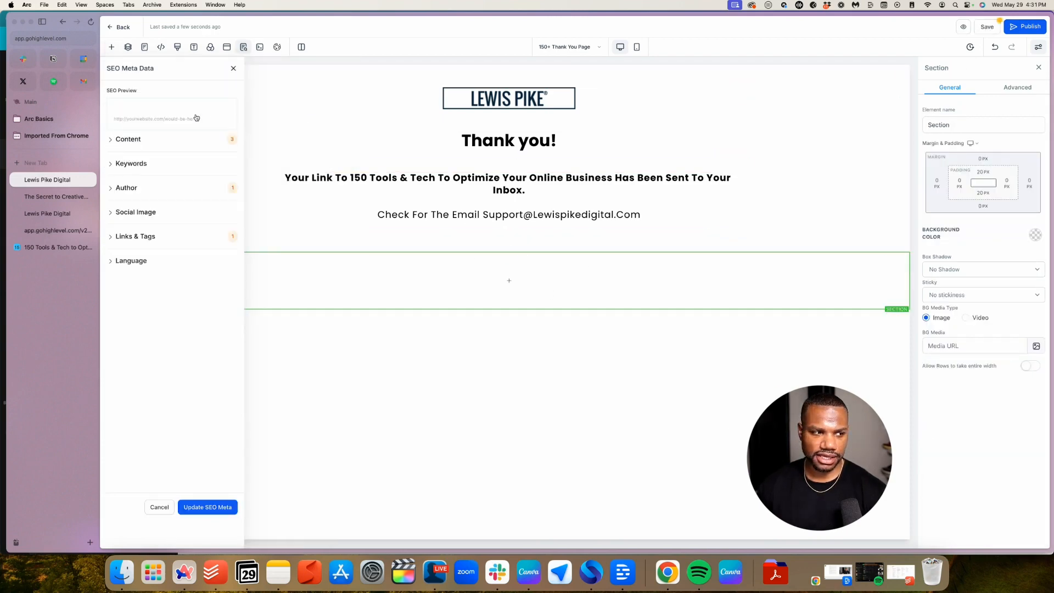
{"action": "left_click", "coordinate": [509, 280]}
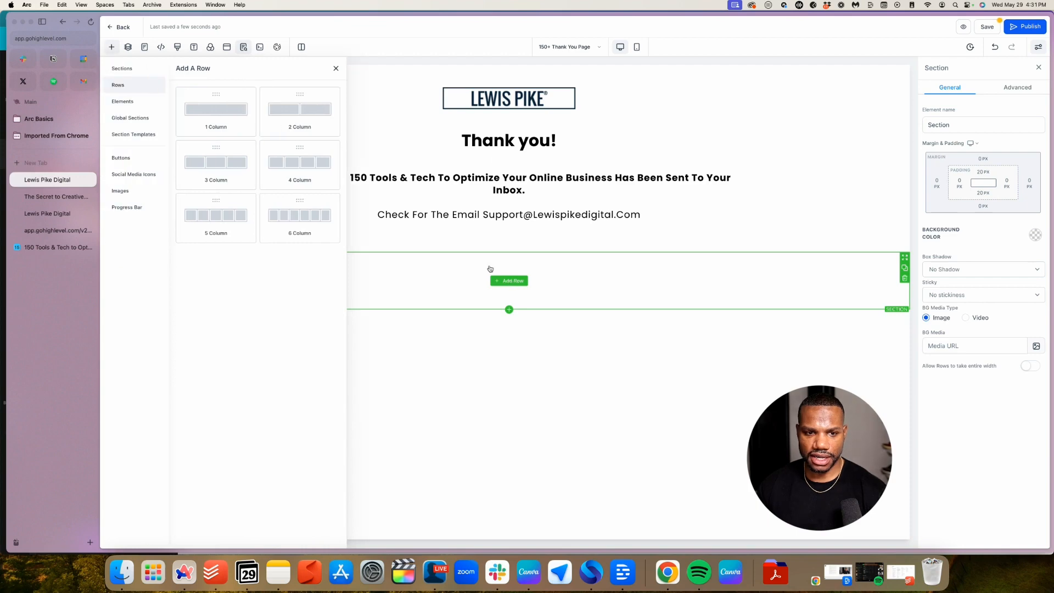
{"action": "left_click", "coordinate": [218, 115]}
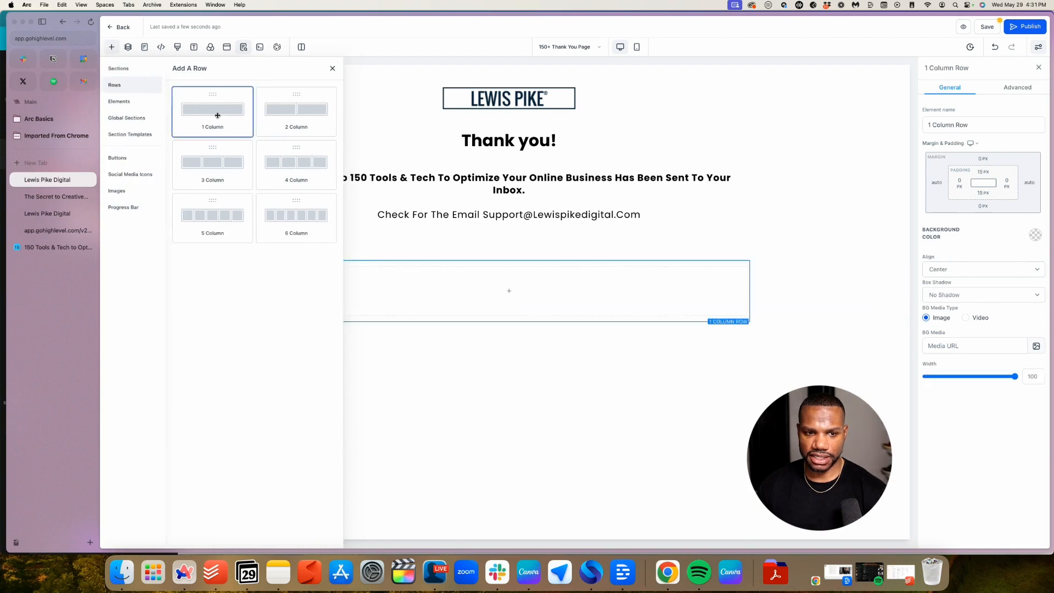
{"action": "left_click", "coordinate": [507, 292]}
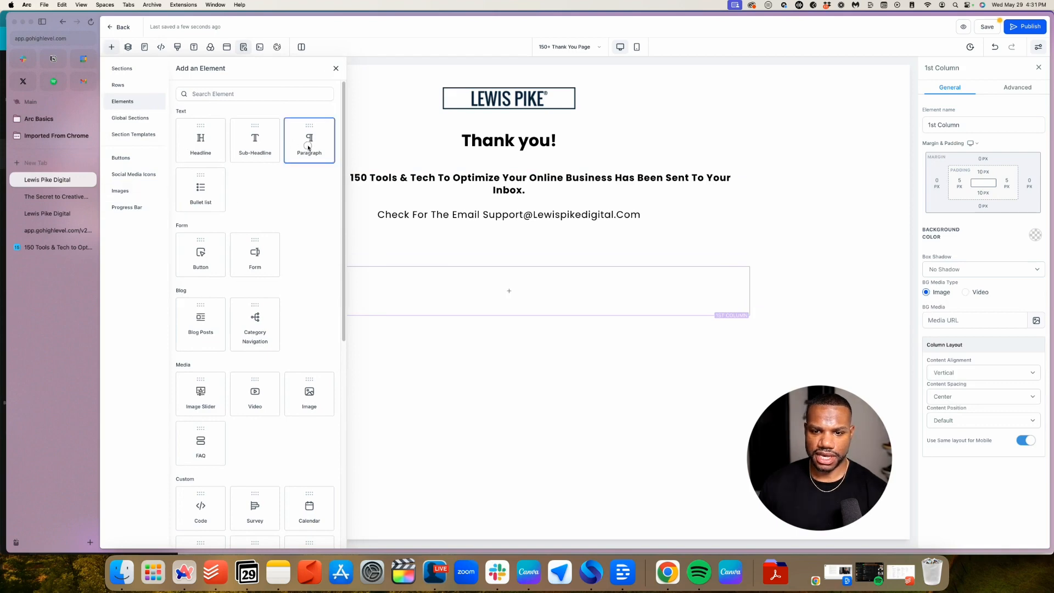
{"action": "left_click_drag", "start_coordinate": [308, 147], "coordinate": [527, 299]}
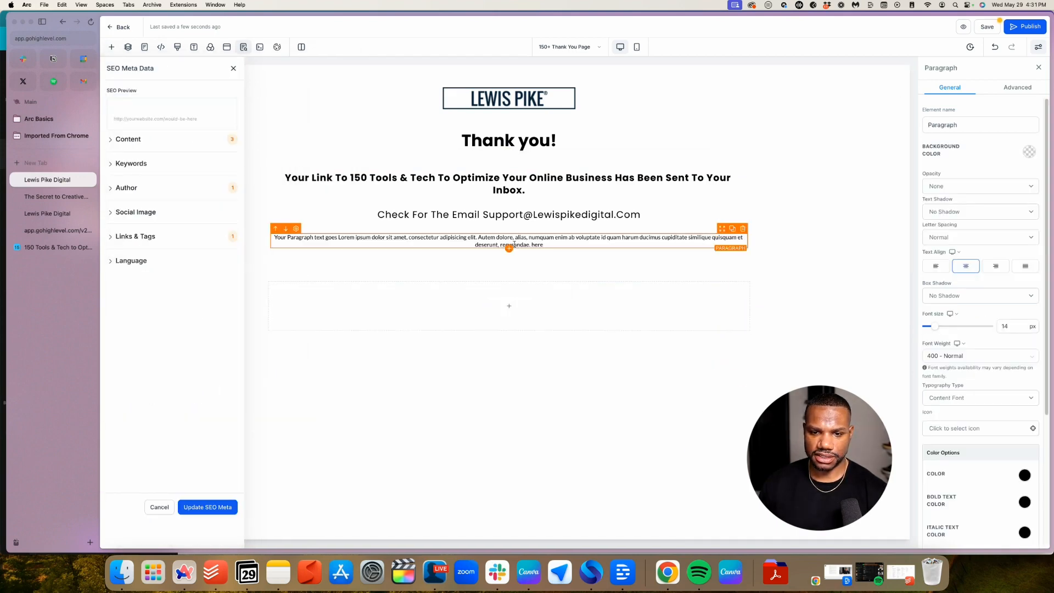
{"action": "left_click_drag", "start_coordinate": [721, 228], "coordinate": [660, 320]}
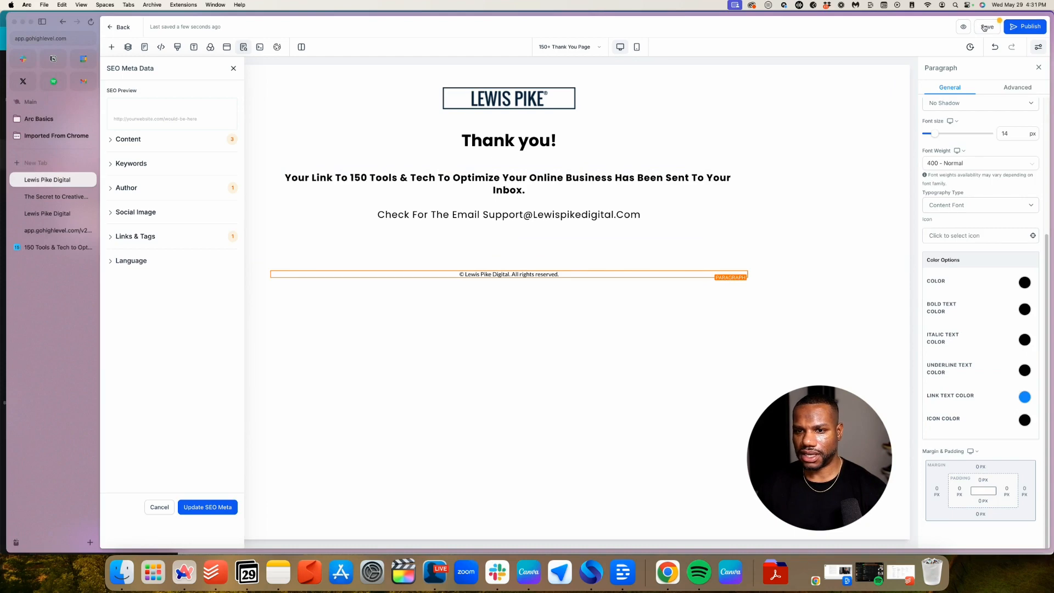
{"action": "left_click", "coordinate": [528, 141]}
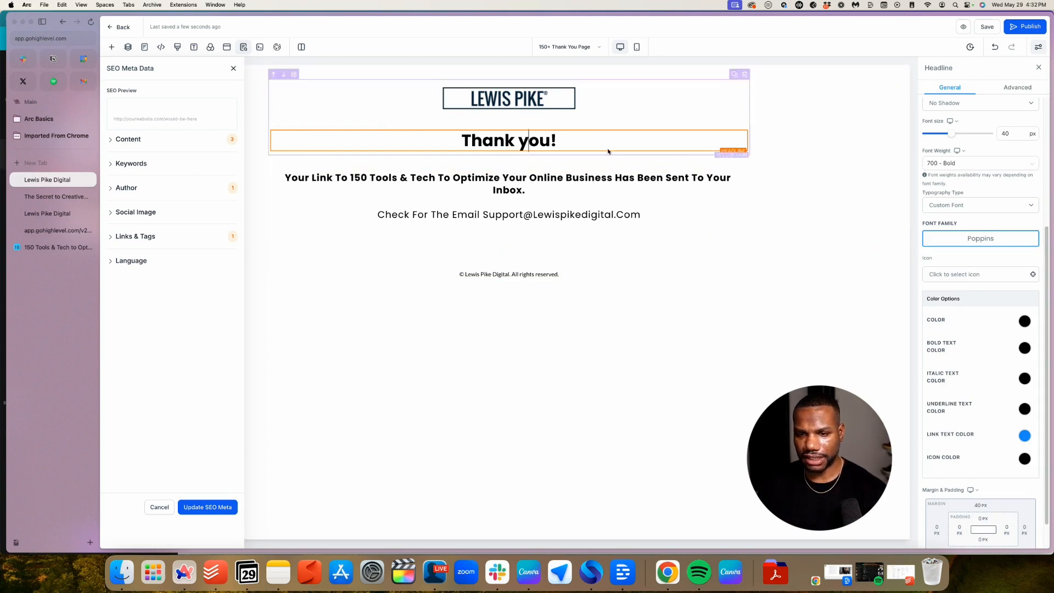
Check the 'Thank you!' headline, then save the Thank You page and go back to the funnel steps
{"action": "left_click", "coordinate": [575, 141]}
{"action": "triple_click", "coordinate": [576, 141]}
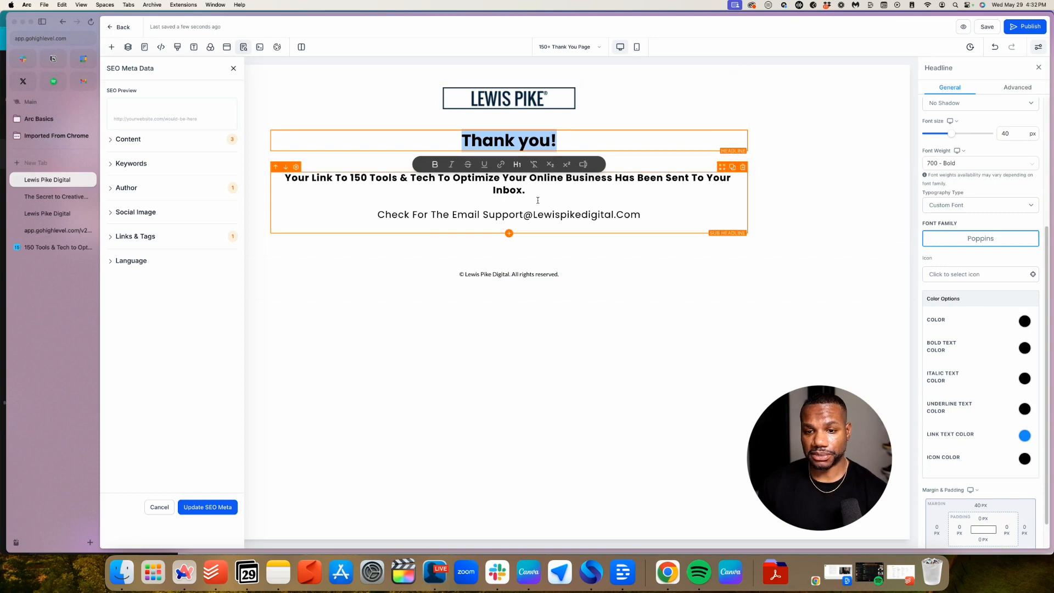
{"action": "left_click", "coordinate": [459, 143]}
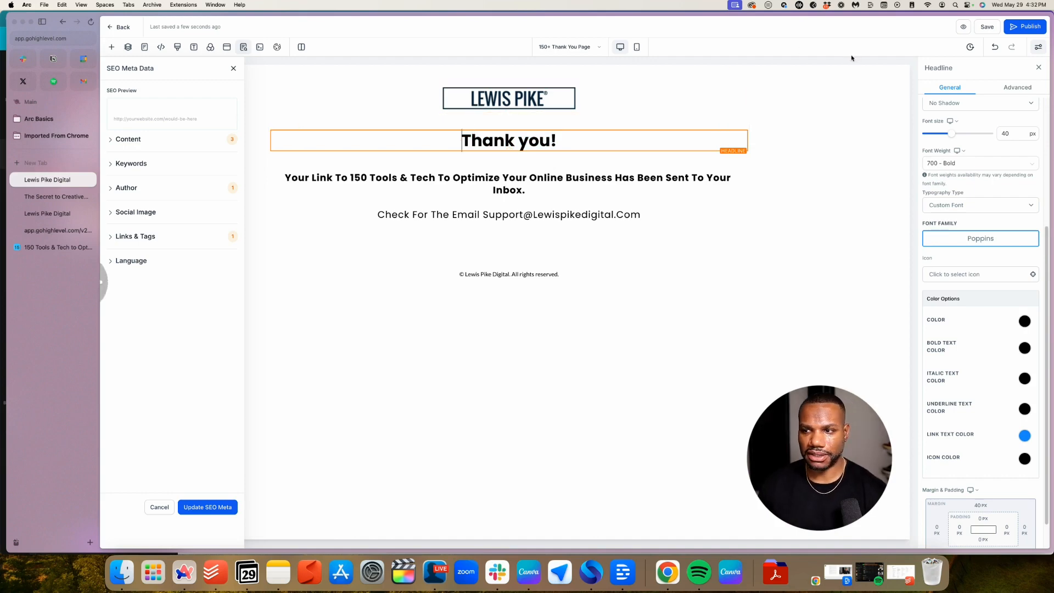
{"action": "left_click", "coordinate": [983, 29]}
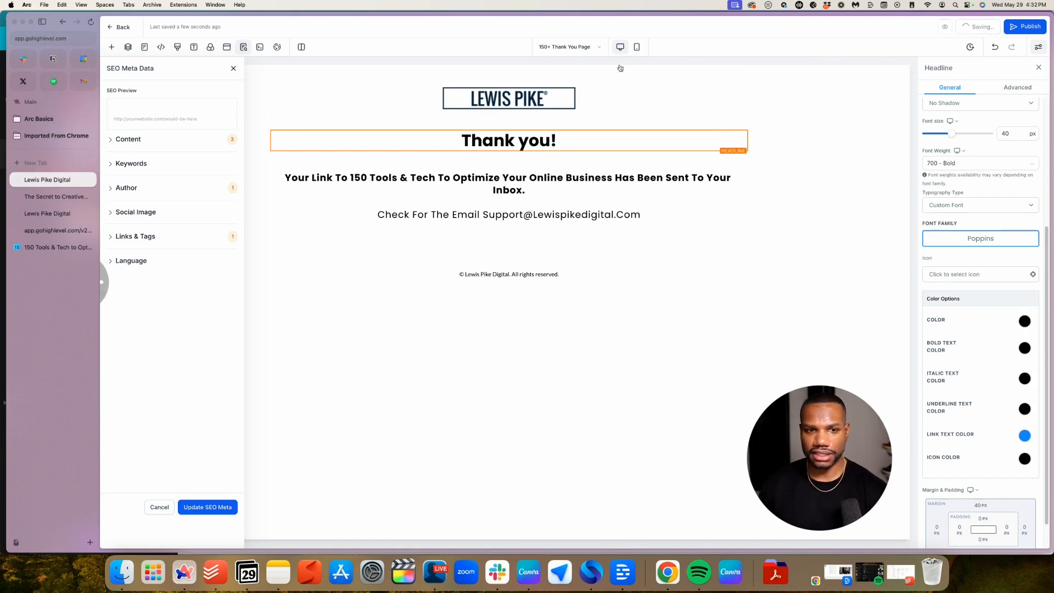
{"action": "left_click", "coordinate": [118, 28]}
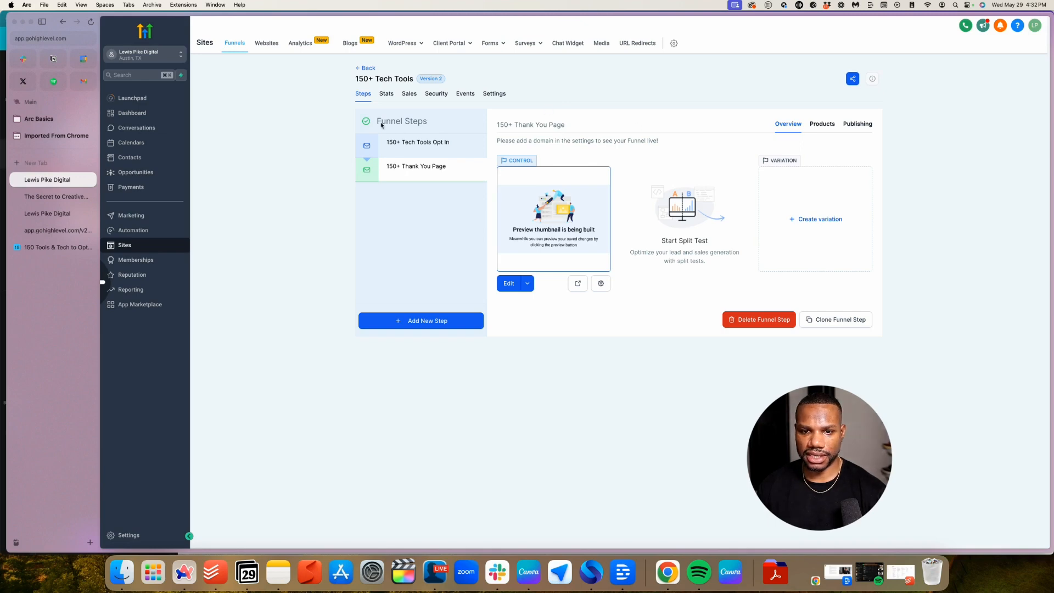
In the Opt In step's funnel Settings, choose lewispike.co from the domain list
{"action": "left_click", "coordinate": [417, 143]}
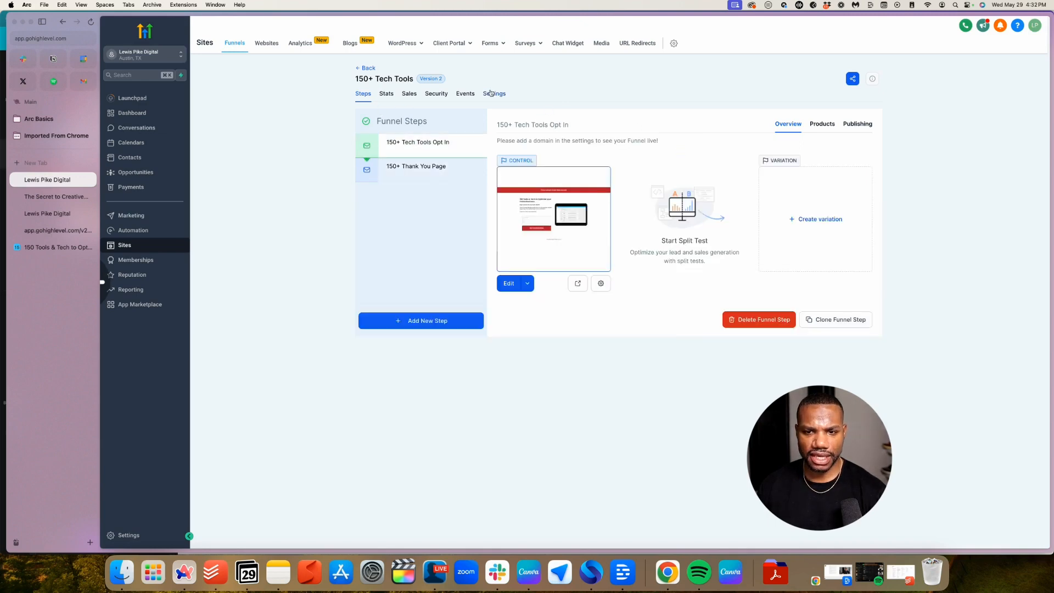
{"action": "left_click", "coordinate": [492, 94]}
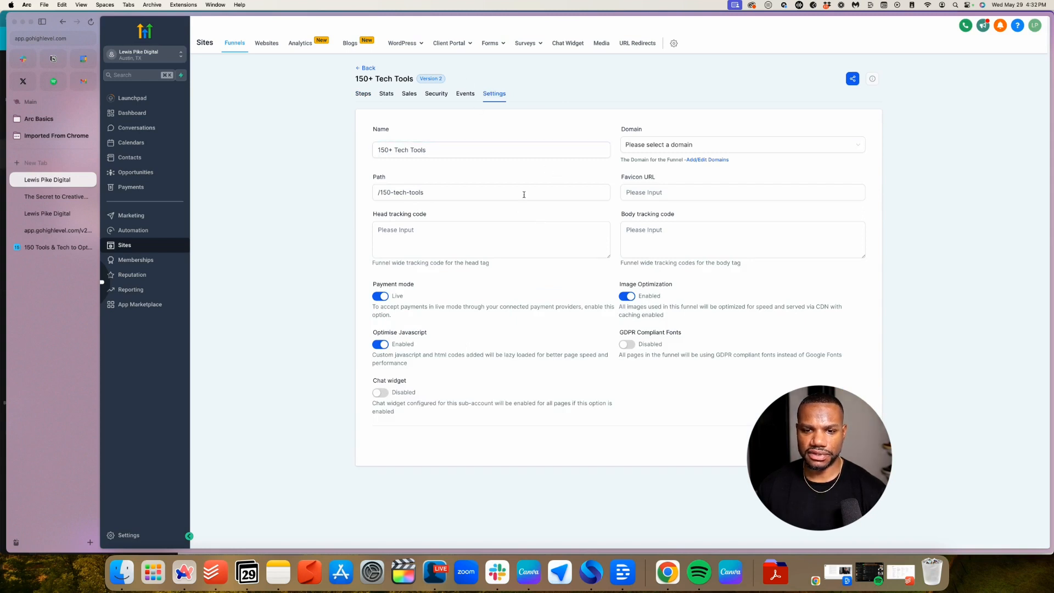
{"action": "left_click", "coordinate": [363, 93]}
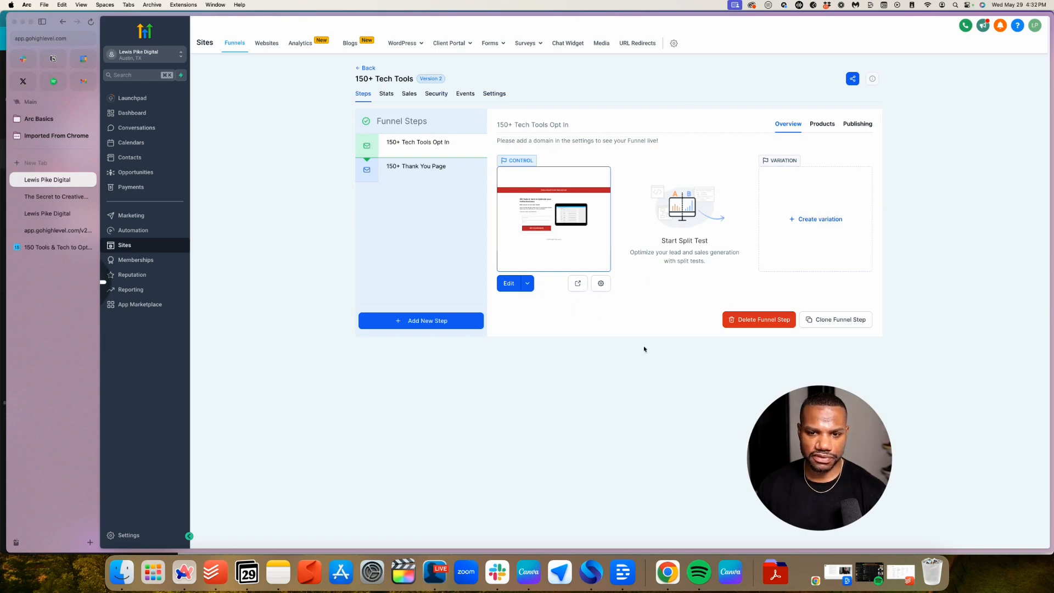
{"action": "left_click", "coordinate": [493, 93]}
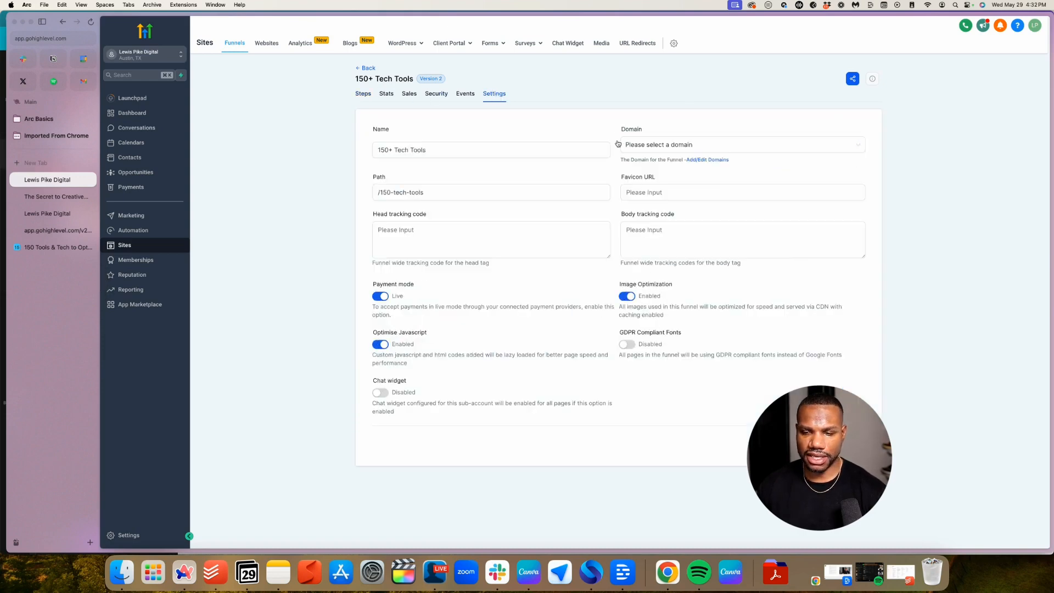
{"action": "left_click", "coordinate": [725, 146]}
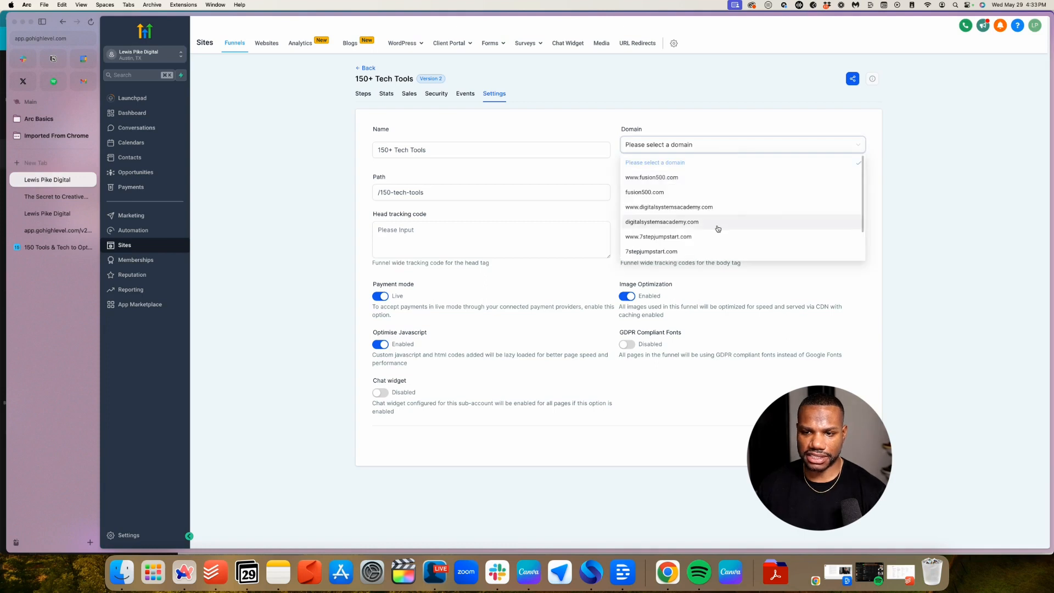
{"action": "scroll", "coordinate": [718, 228], "scroll_direction": "down", "scroll_amount": 3}
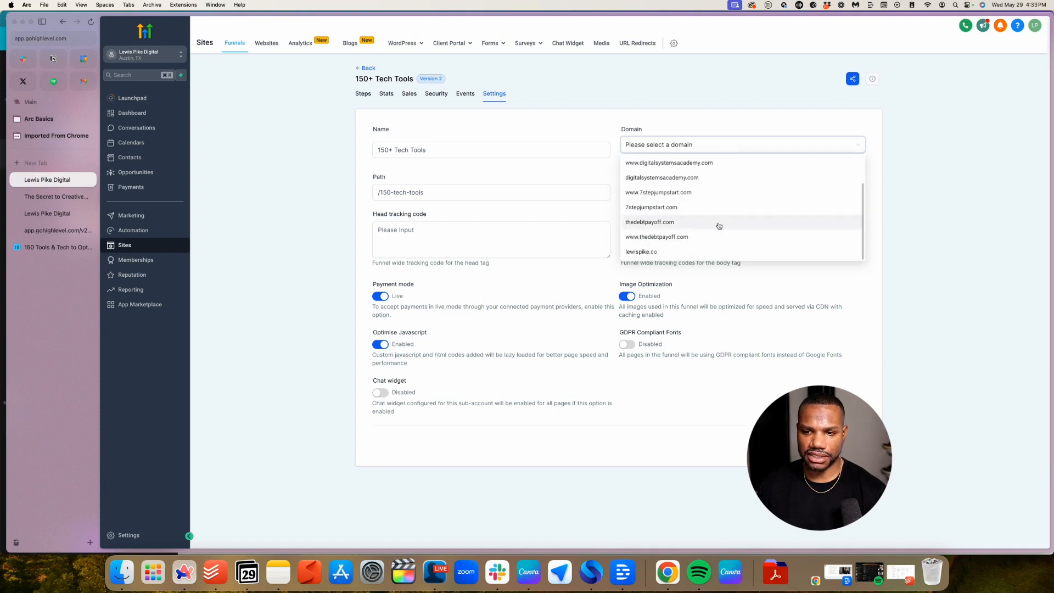
{"action": "scroll", "coordinate": [720, 226], "scroll_direction": "up", "scroll_amount": 2}
{"action": "scroll", "coordinate": [722, 221], "scroll_direction": "down", "scroll_amount": 2}
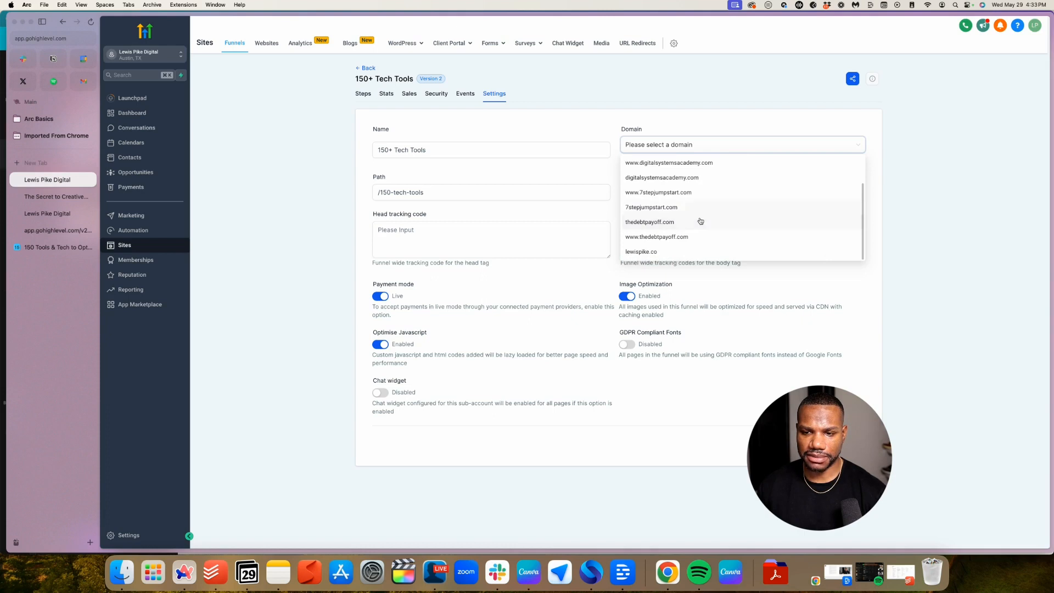
{"action": "scroll", "coordinate": [703, 220], "scroll_direction": "up", "scroll_amount": 2}
{"action": "scroll", "coordinate": [705, 219], "scroll_direction": "down", "scroll_amount": 2}
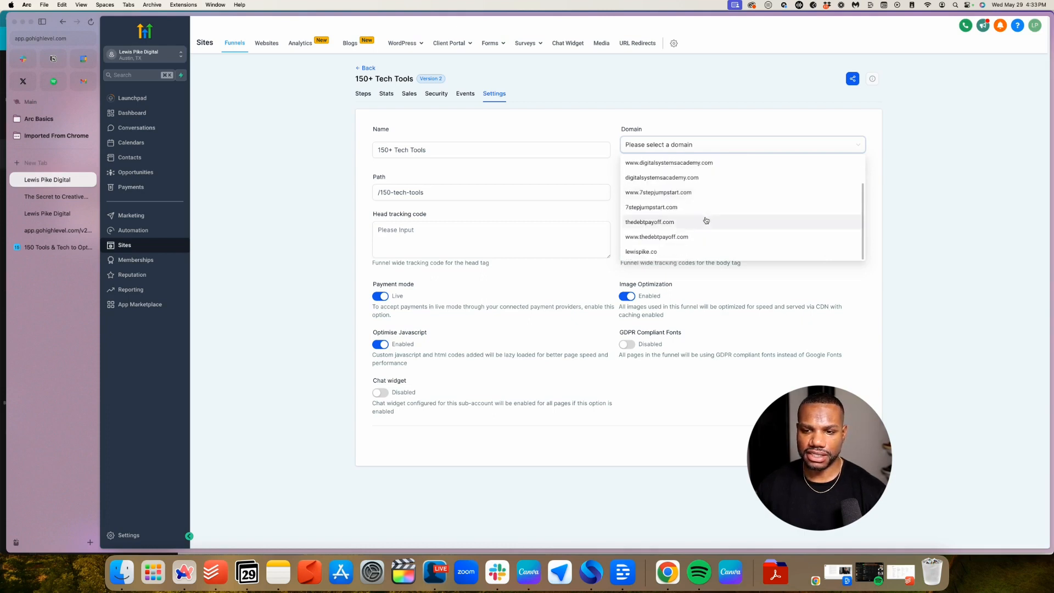
{"action": "left_click", "coordinate": [662, 254]}
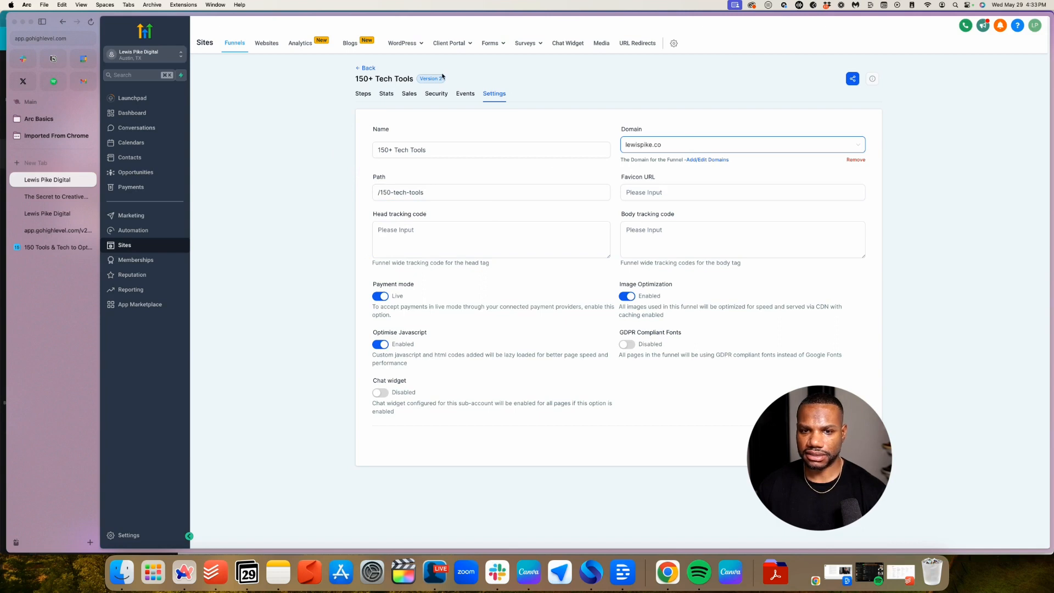
Reopen the 150+ Tech Tools funnel settings, pick lewispike.co, and verify both steps' lewispike.co URLs
{"action": "left_click", "coordinate": [365, 69]}
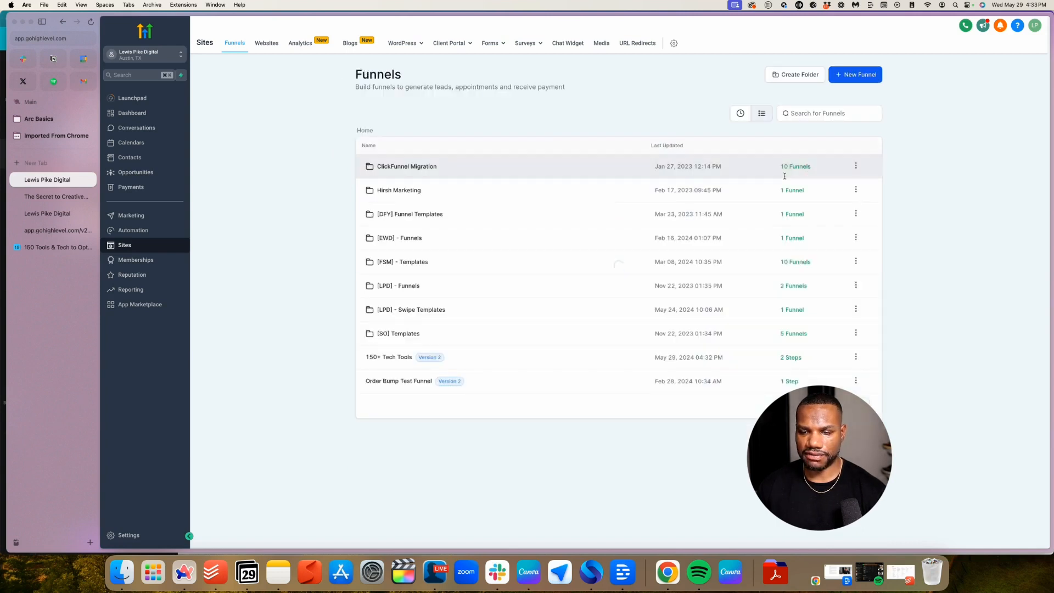
{"action": "left_click", "coordinate": [389, 357]}
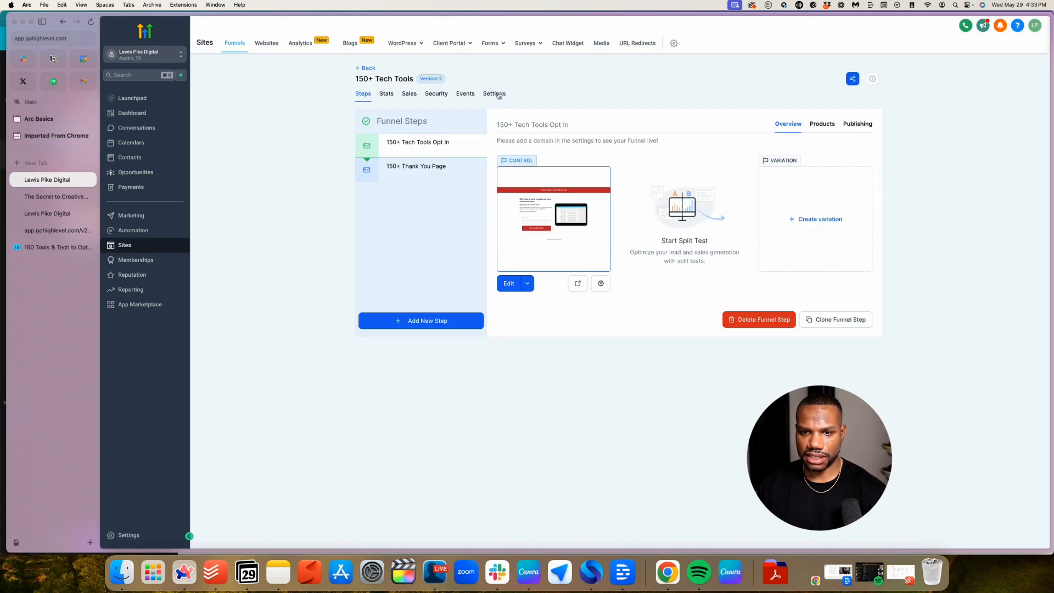
{"action": "left_click", "coordinate": [493, 94]}
{"action": "left_click", "coordinate": [718, 146]}
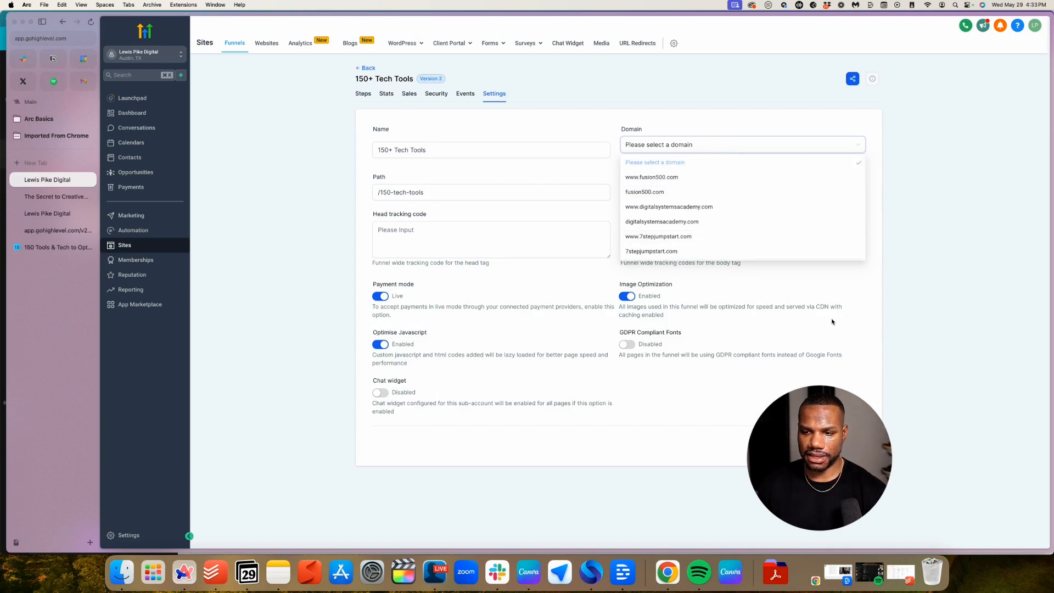
{"action": "left_click", "coordinate": [447, 581]}
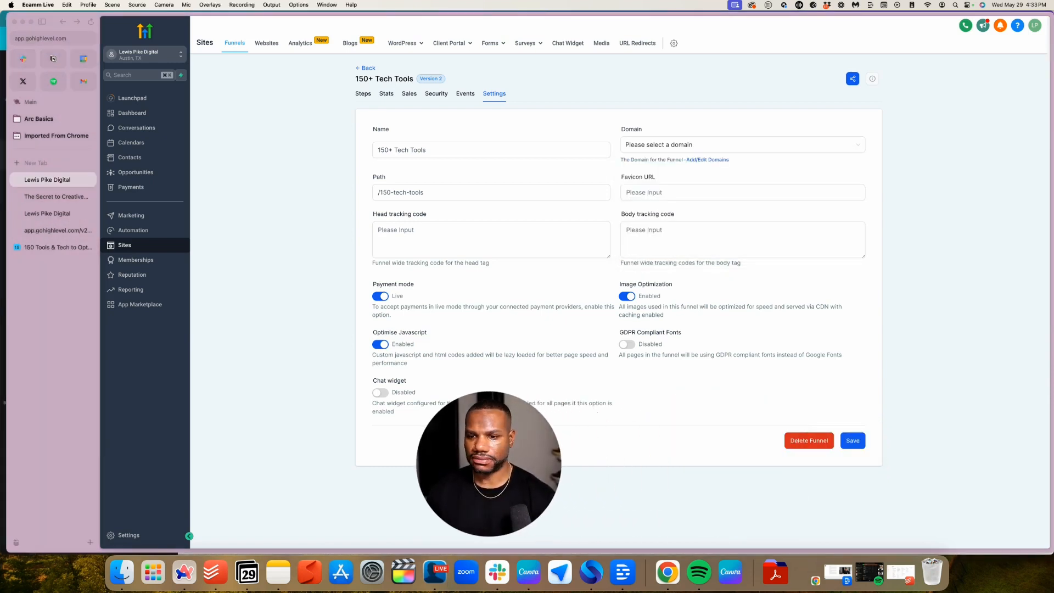
{"action": "left_click", "coordinate": [708, 144]}
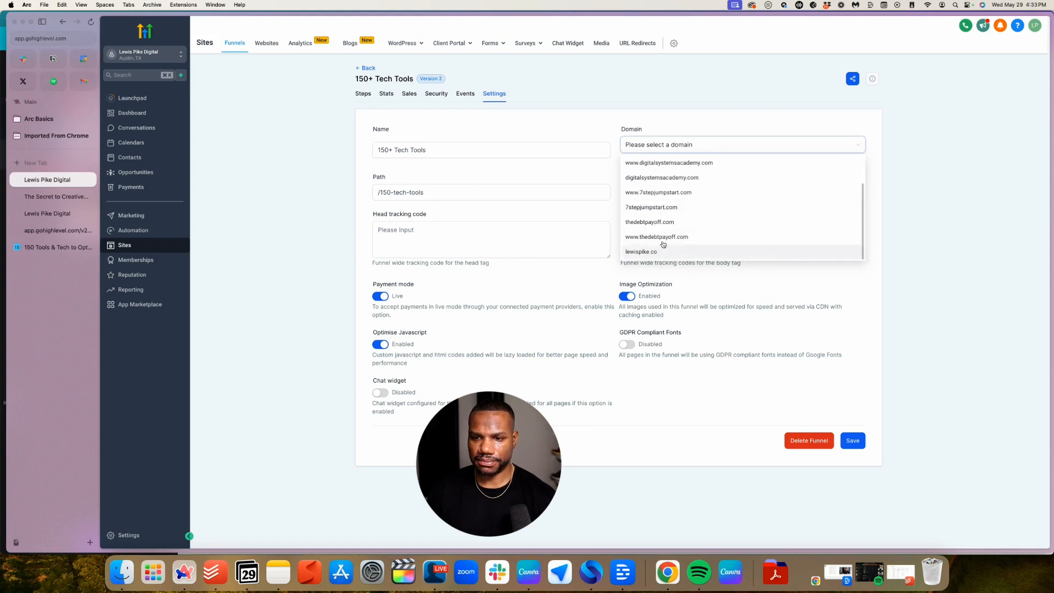
{"action": "left_click", "coordinate": [652, 253]}
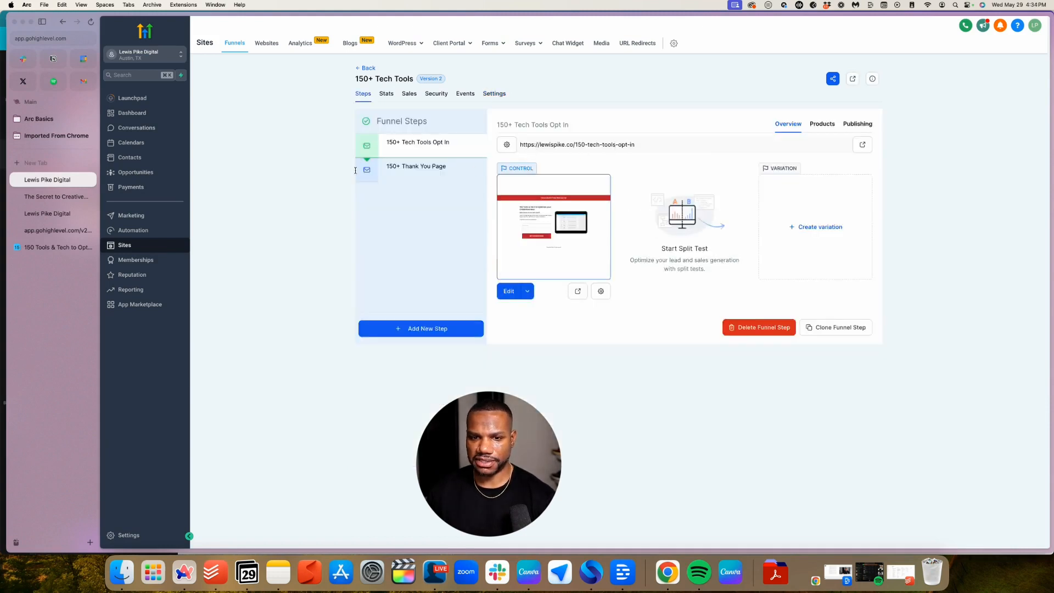
{"action": "left_click", "coordinate": [476, 170]}
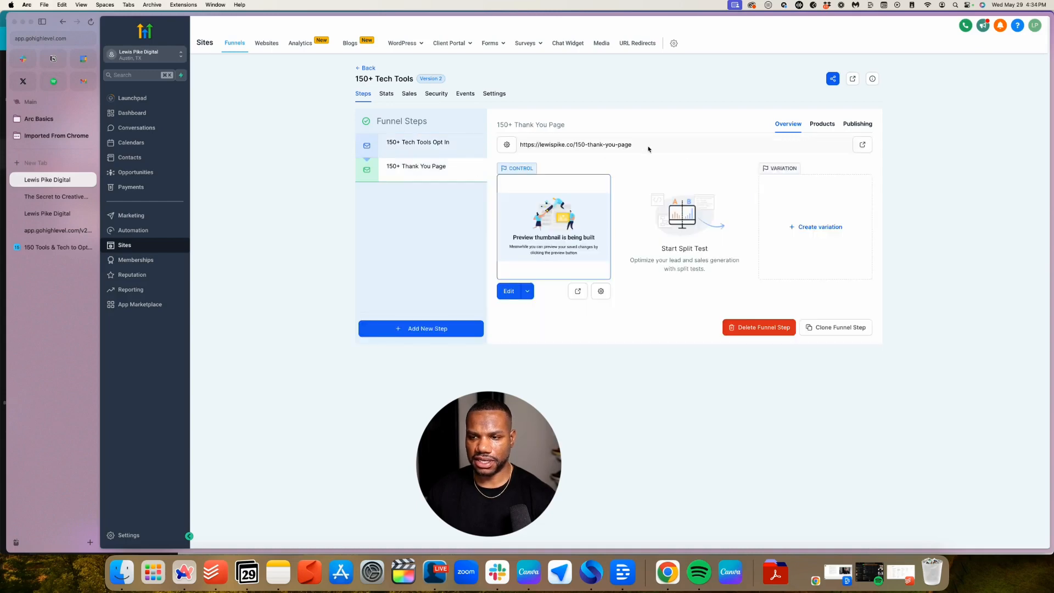
{"action": "left_click", "coordinate": [399, 146]}
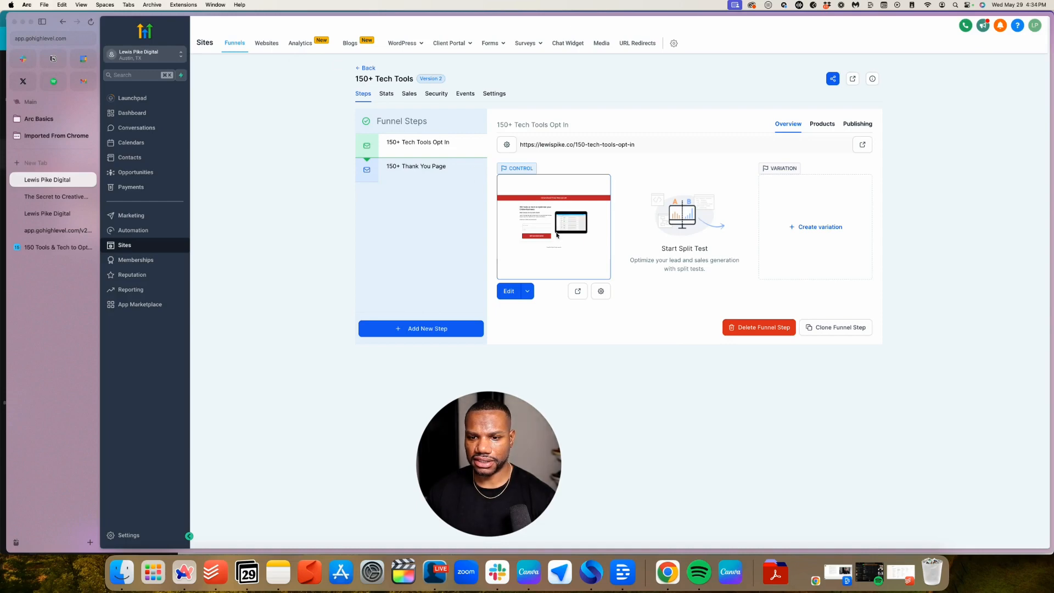
Set the opt-in form's redirect to Go to Next step, then save, publish and preview the page
{"action": "left_click", "coordinate": [509, 292]}
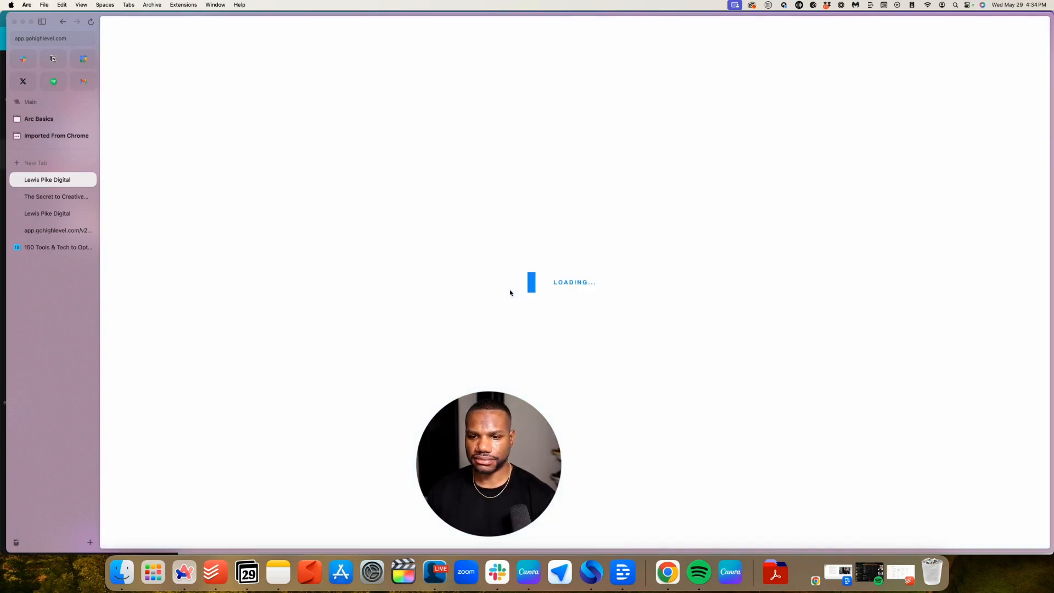
{"action": "left_click", "coordinate": [437, 259]}
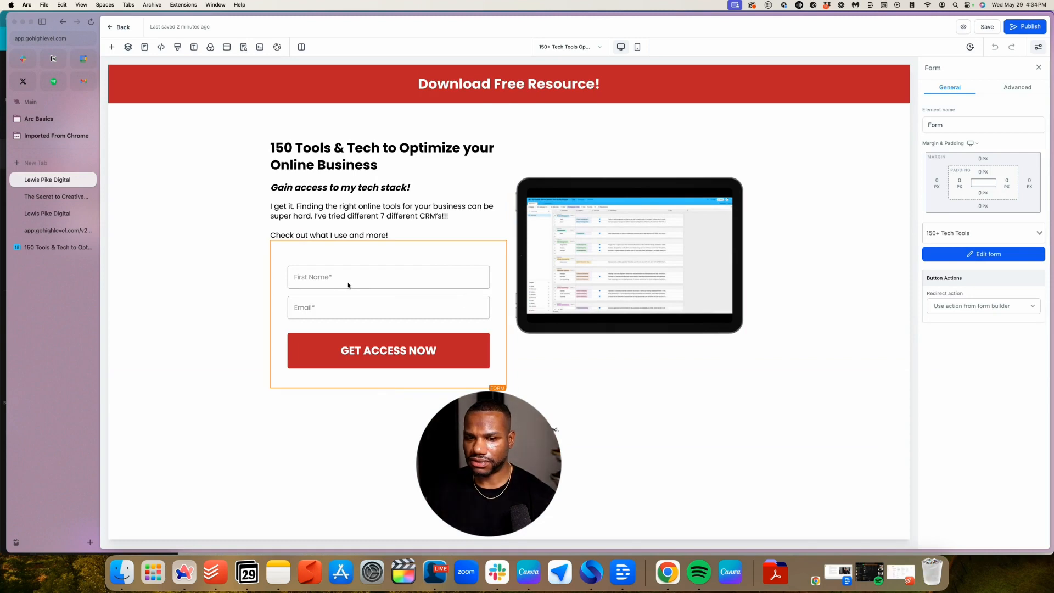
{"action": "left_click", "coordinate": [973, 307]}
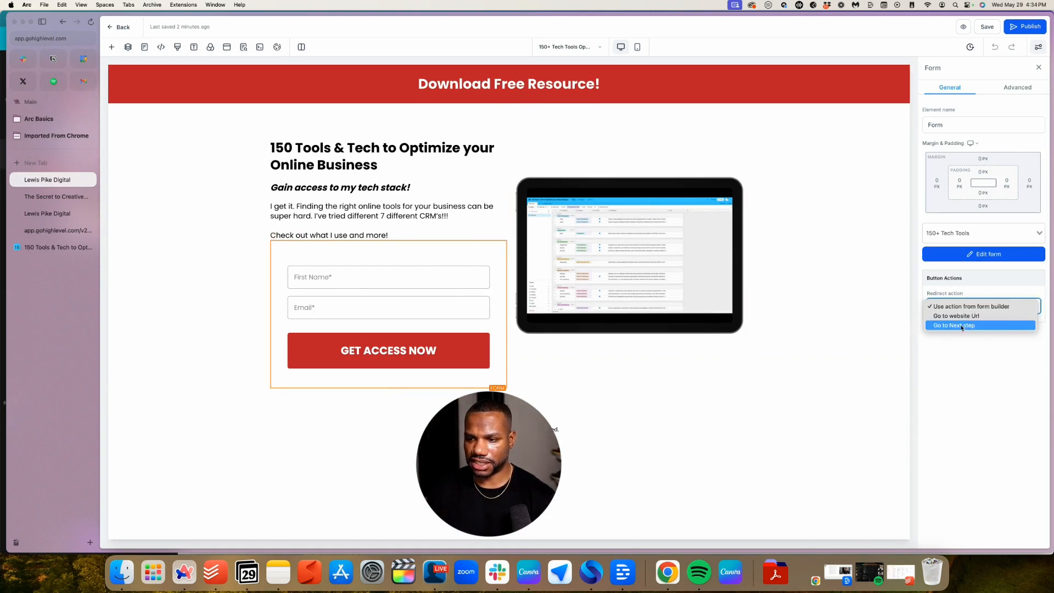
{"action": "left_click", "coordinate": [960, 325]}
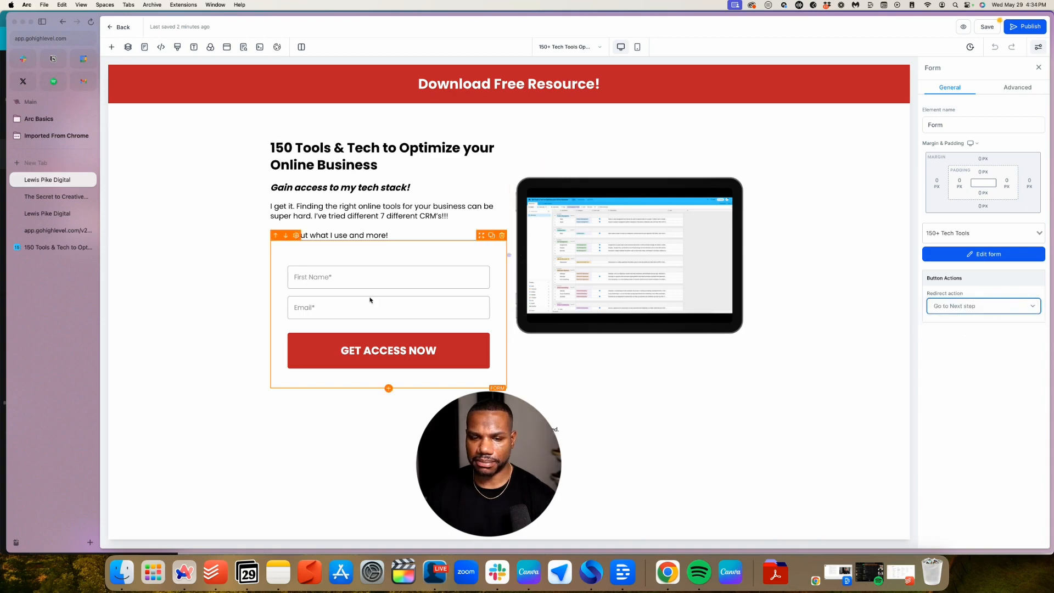
{"action": "left_click", "coordinate": [987, 27]}
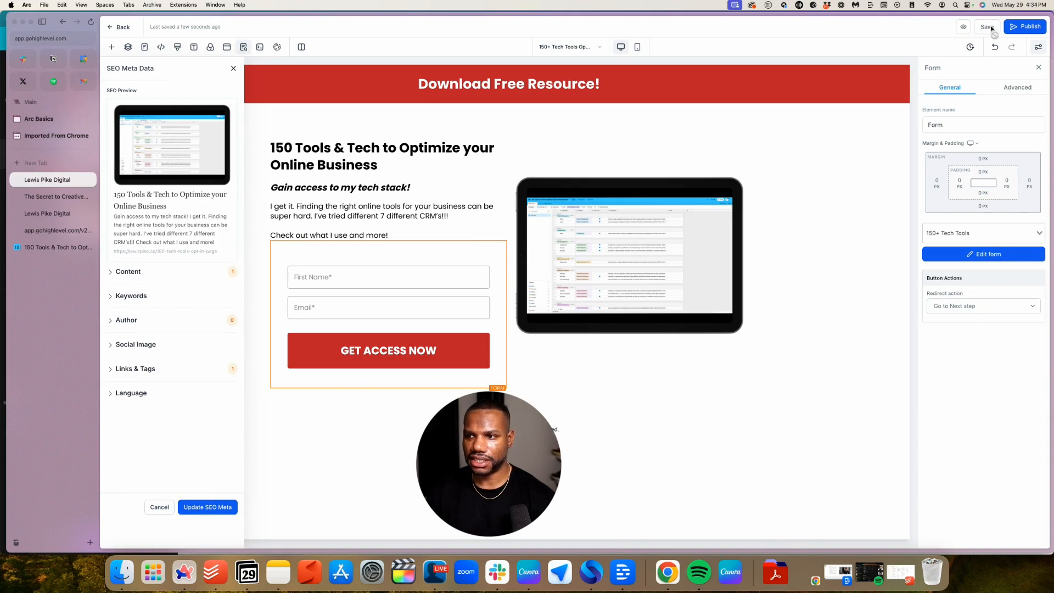
{"action": "left_click", "coordinate": [1022, 27]}
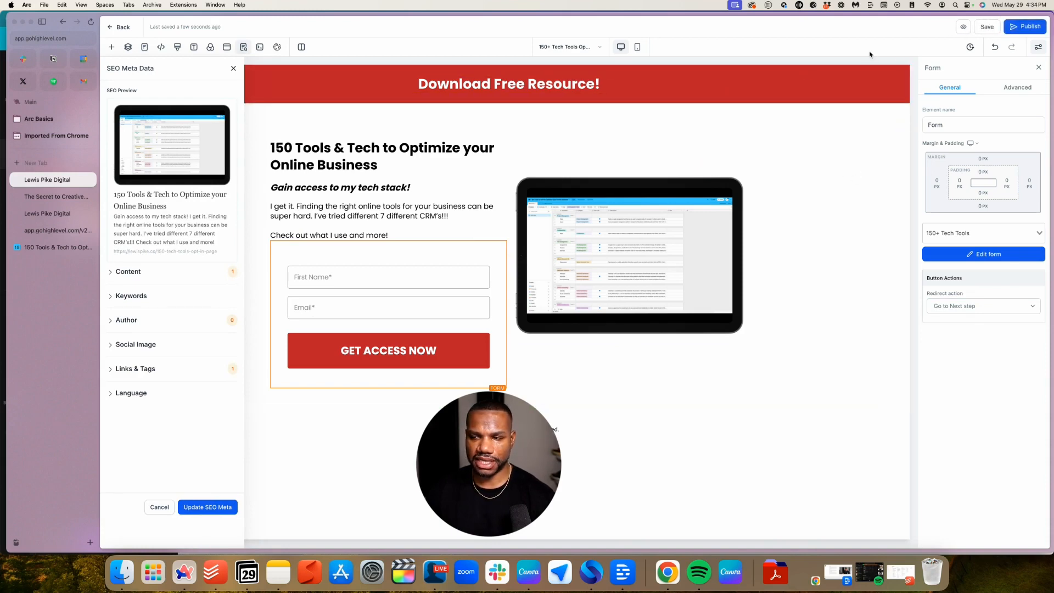
{"action": "left_click", "coordinate": [963, 27]}
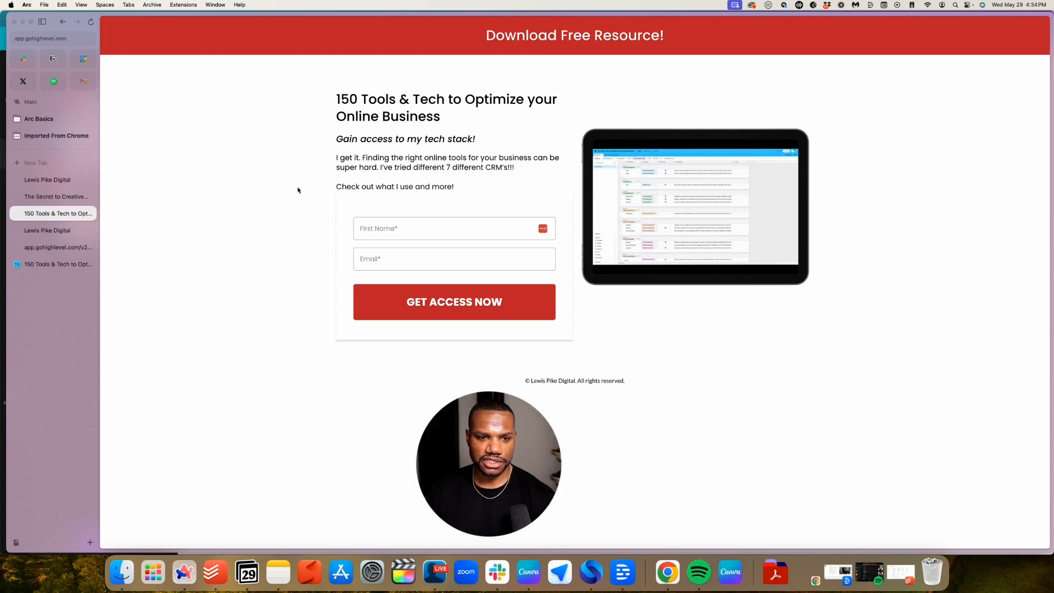
Back in the opt-in editor, give the tablet image a 20 px left margin and widen the text column
{"action": "left_click", "coordinate": [51, 231]}
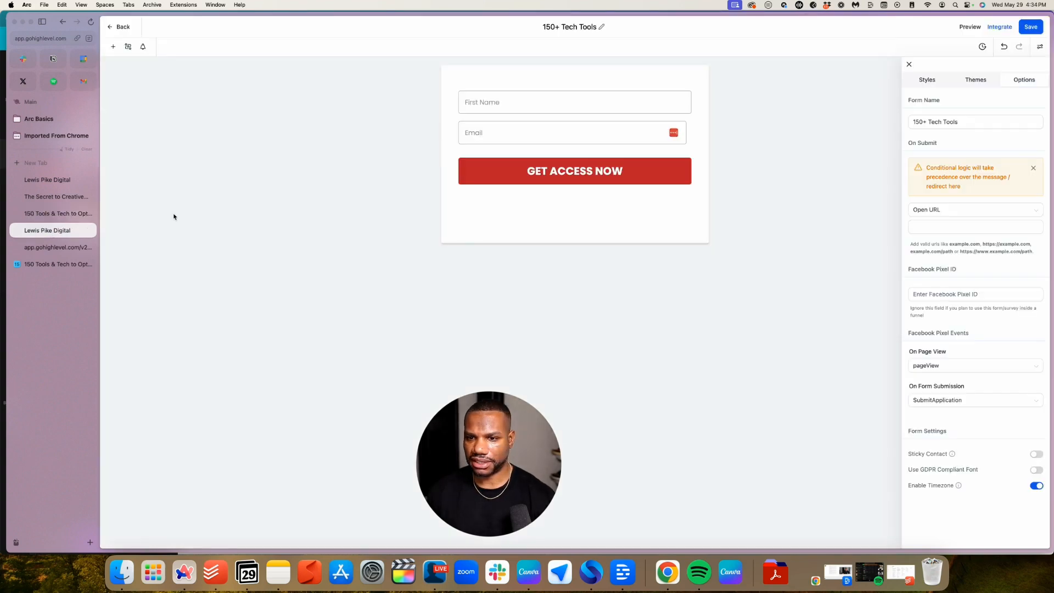
{"action": "left_click", "coordinate": [51, 180]}
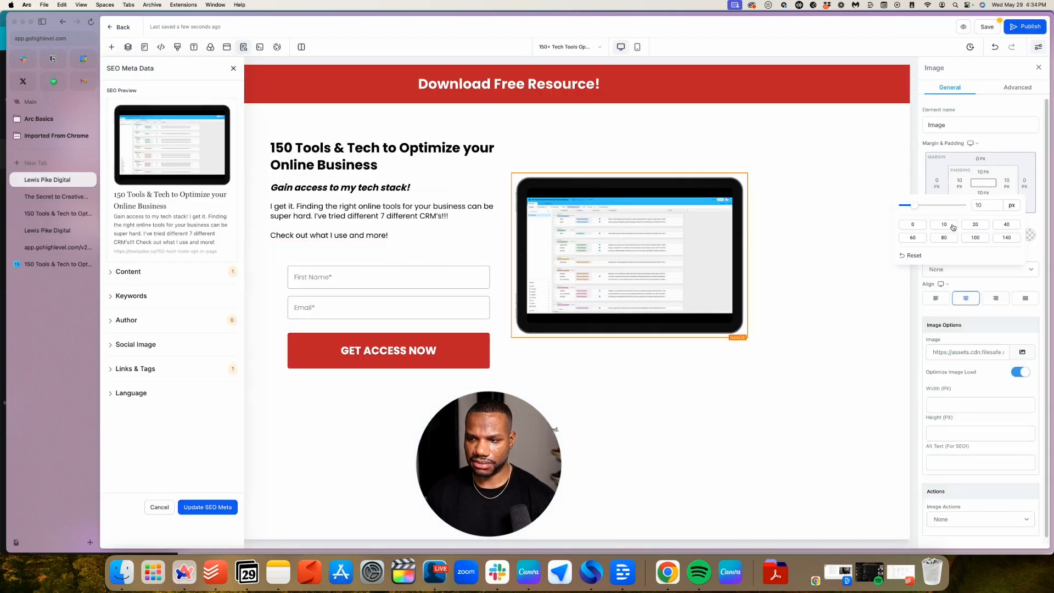
{"action": "left_click", "coordinate": [935, 184]}
{"action": "left_click", "coordinate": [890, 238]}
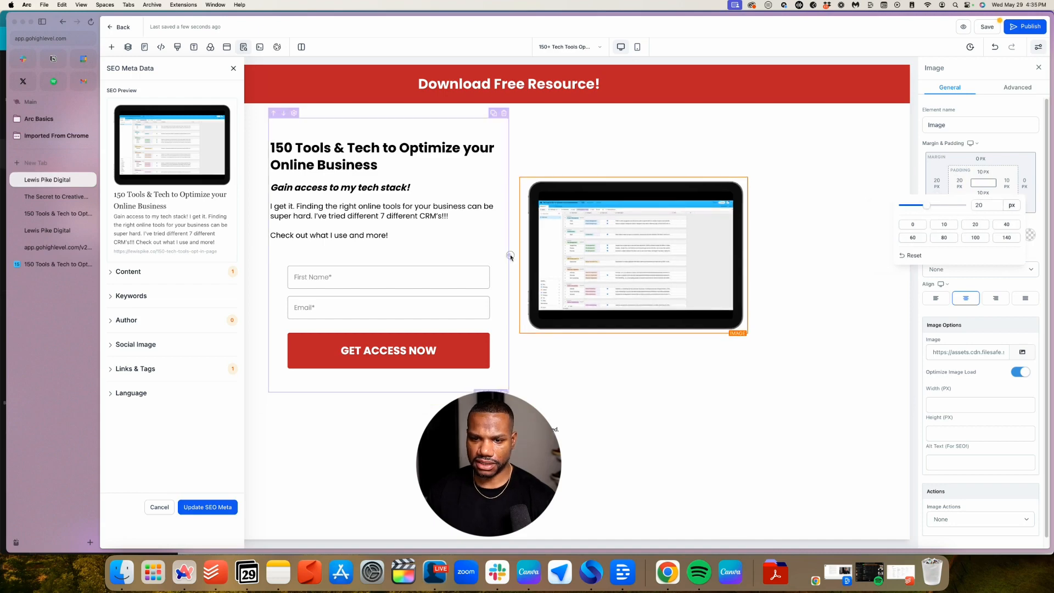
{"action": "mouse_move", "coordinate": [510, 258]}
{"action": "left_mouse_down"}
{"action": "mouse_move", "coordinate": [543, 258]}
{"action": "mouse_move", "coordinate": [499, 258]}
{"action": "left_mouse_up"}
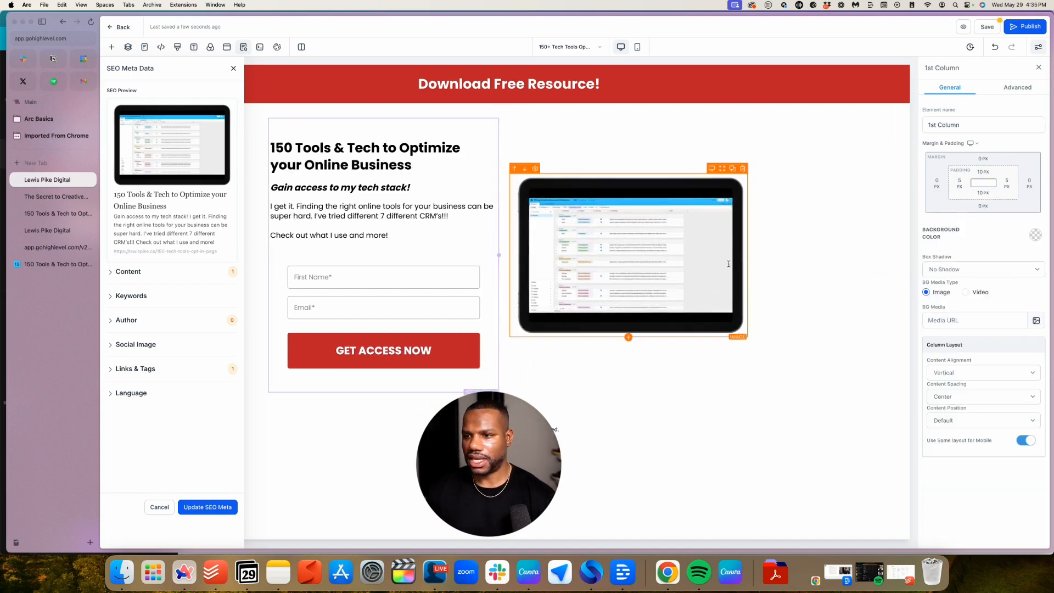
Save the opt-in page, dismiss the SEO Meta Data panel, save again and return to the funnel Steps
{"action": "left_click", "coordinate": [986, 27]}
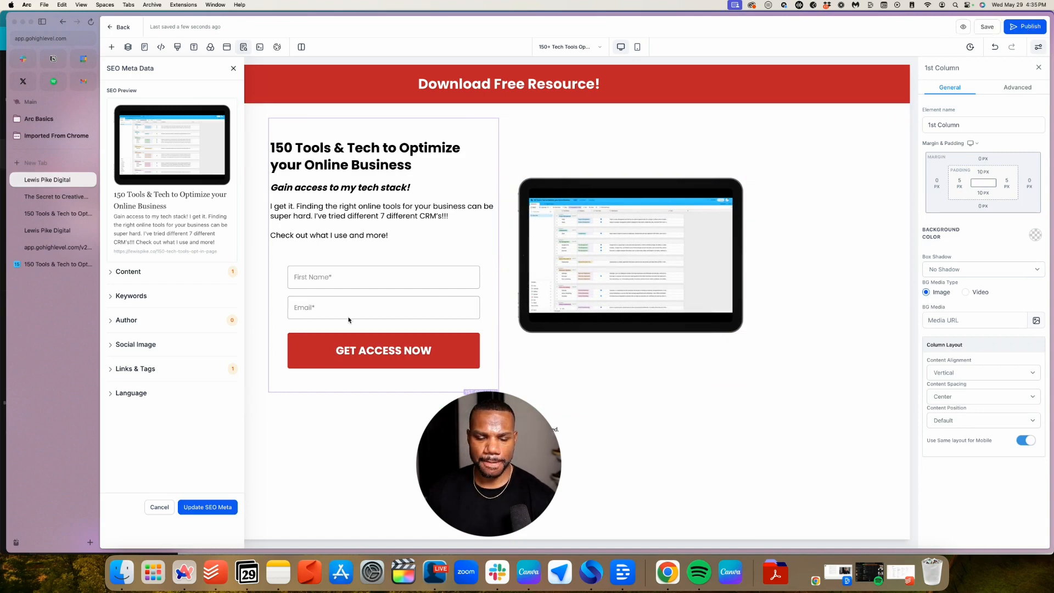
{"action": "left_click", "coordinate": [196, 507]}
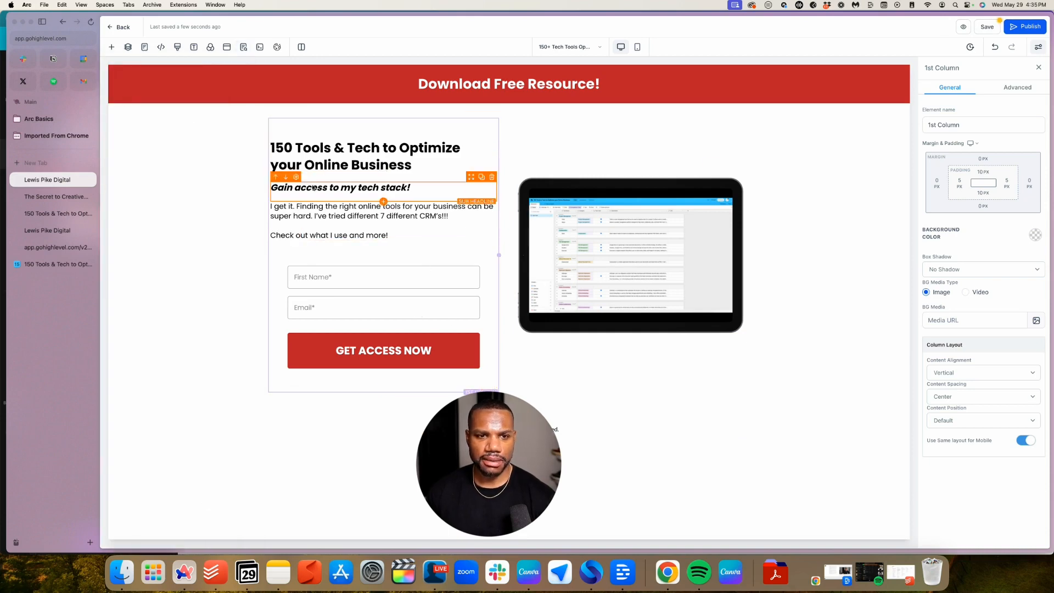
{"action": "left_click", "coordinate": [983, 25]}
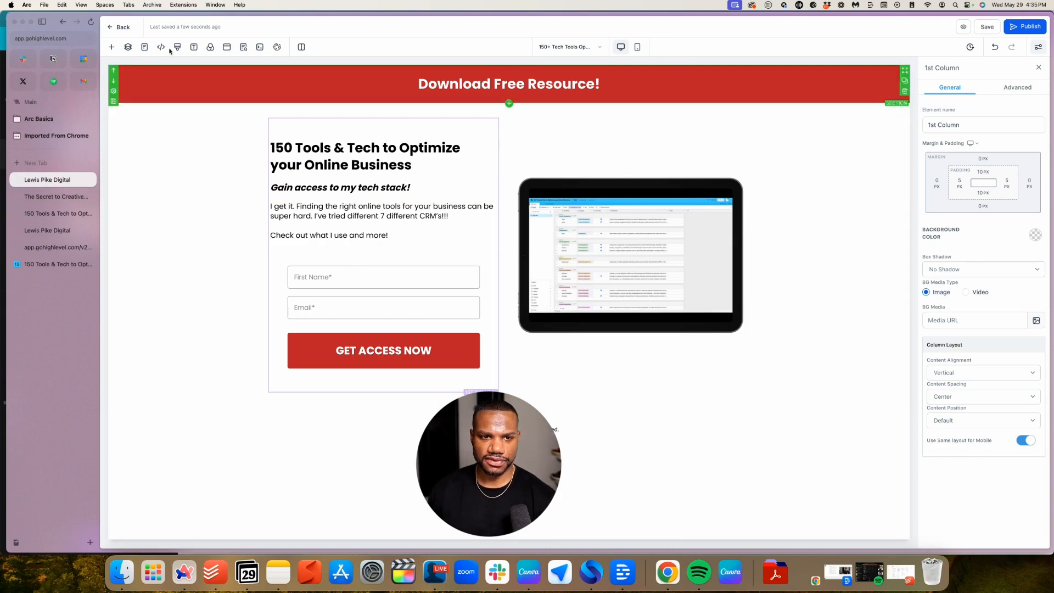
{"action": "left_click", "coordinate": [118, 27]}
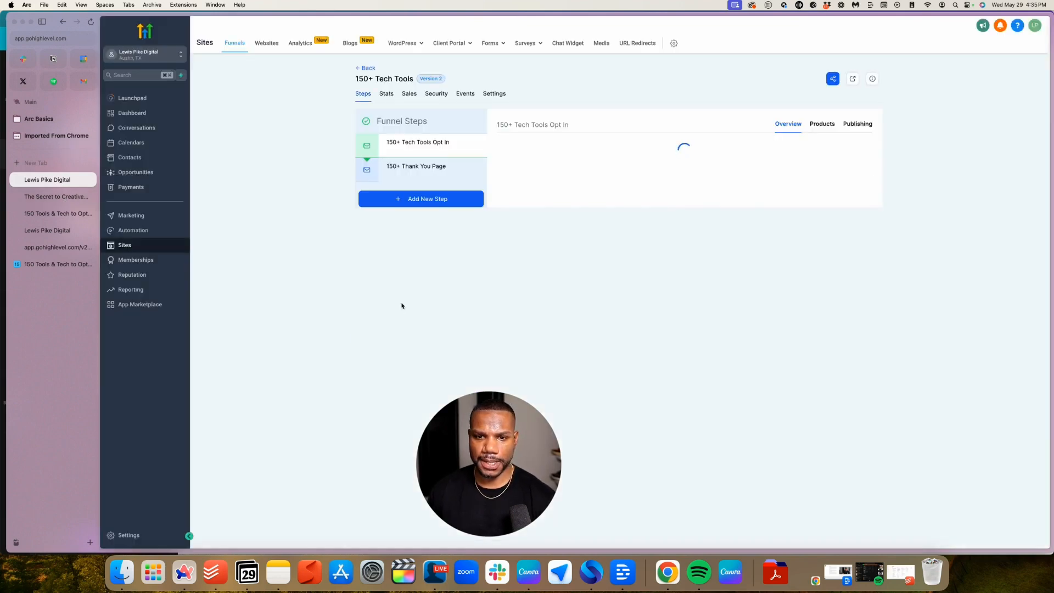
In Automation, create a workflow from the Fast 5 Lite recipe
{"action": "left_click", "coordinate": [134, 230]}
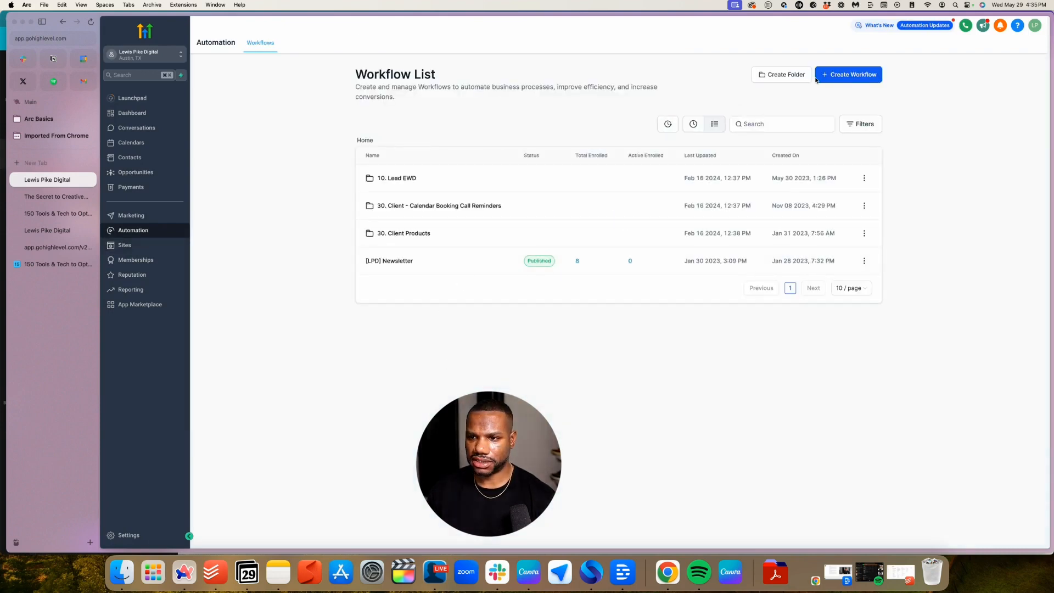
{"action": "left_click", "coordinate": [830, 76]}
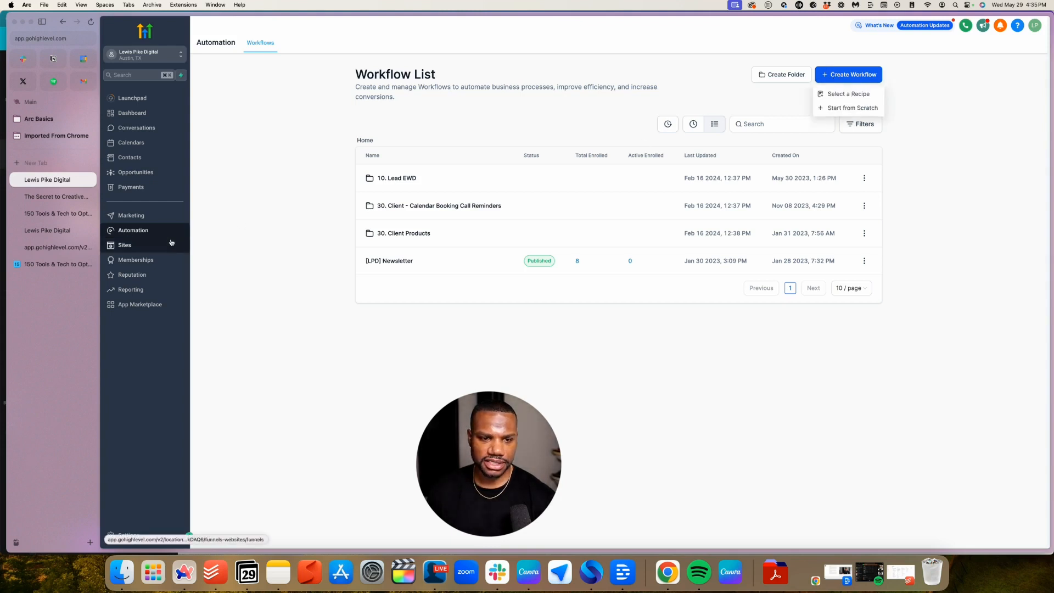
{"action": "left_click", "coordinate": [854, 100]}
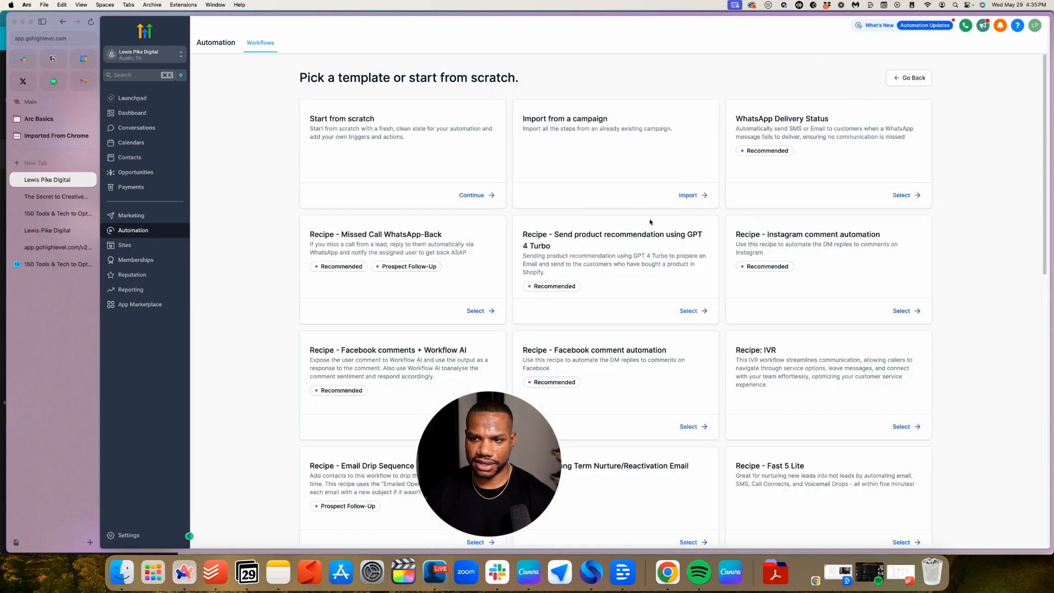
{"action": "scroll", "coordinate": [645, 221], "scroll_direction": "down", "scroll_amount": 5}
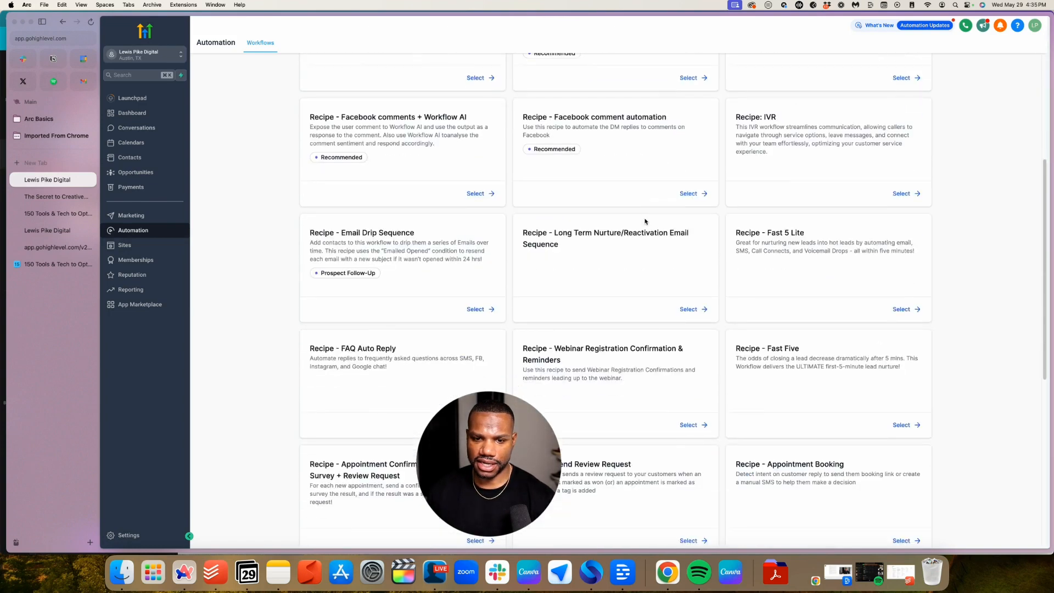
{"action": "scroll", "coordinate": [645, 221], "scroll_direction": "down", "scroll_amount": 2}
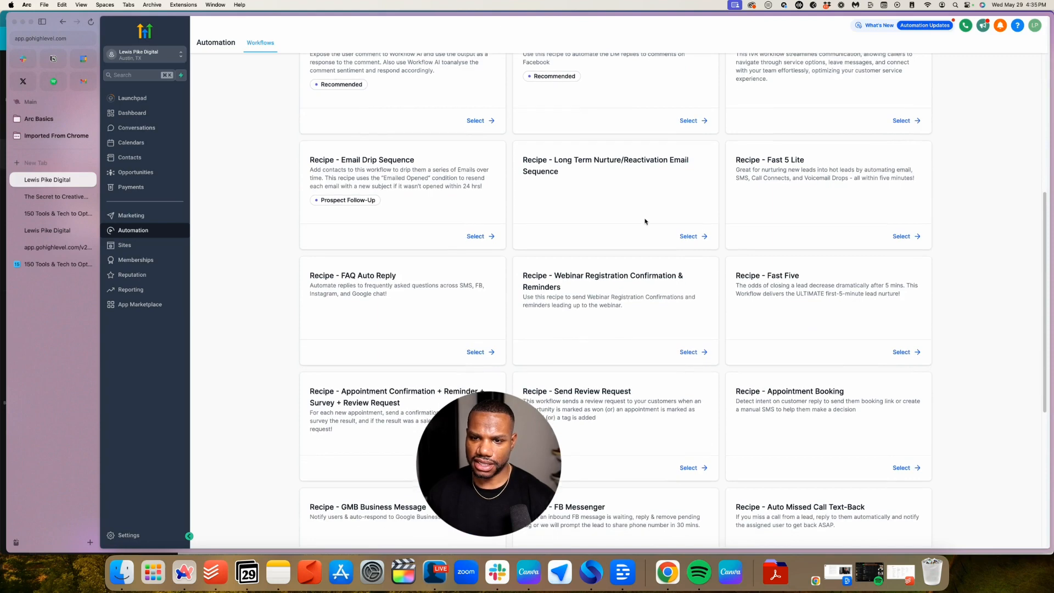
{"action": "scroll", "coordinate": [645, 221], "scroll_direction": "down", "scroll_amount": 2}
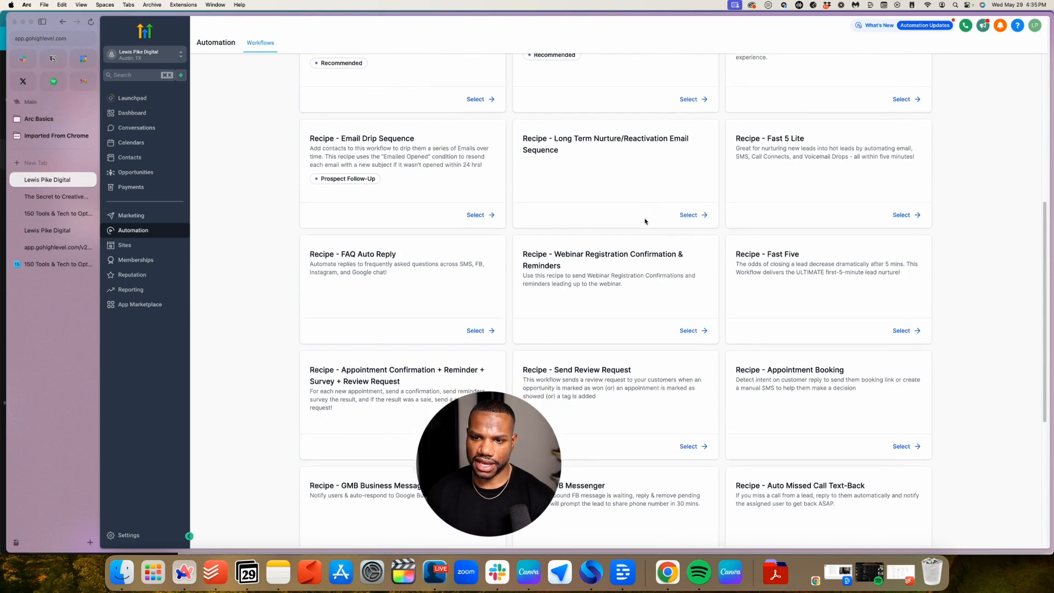
{"action": "scroll", "coordinate": [645, 221], "scroll_direction": "down", "scroll_amount": 1}
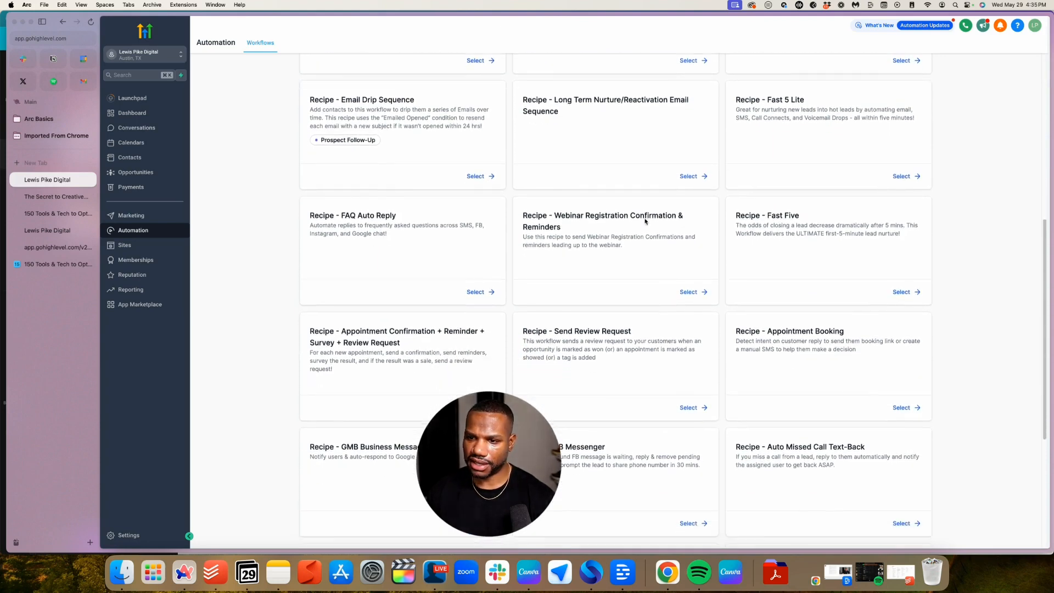
{"action": "scroll", "coordinate": [645, 221], "scroll_direction": "down", "scroll_amount": 3}
{"action": "scroll", "coordinate": [645, 221], "scroll_direction": "down", "scroll_amount": 5}
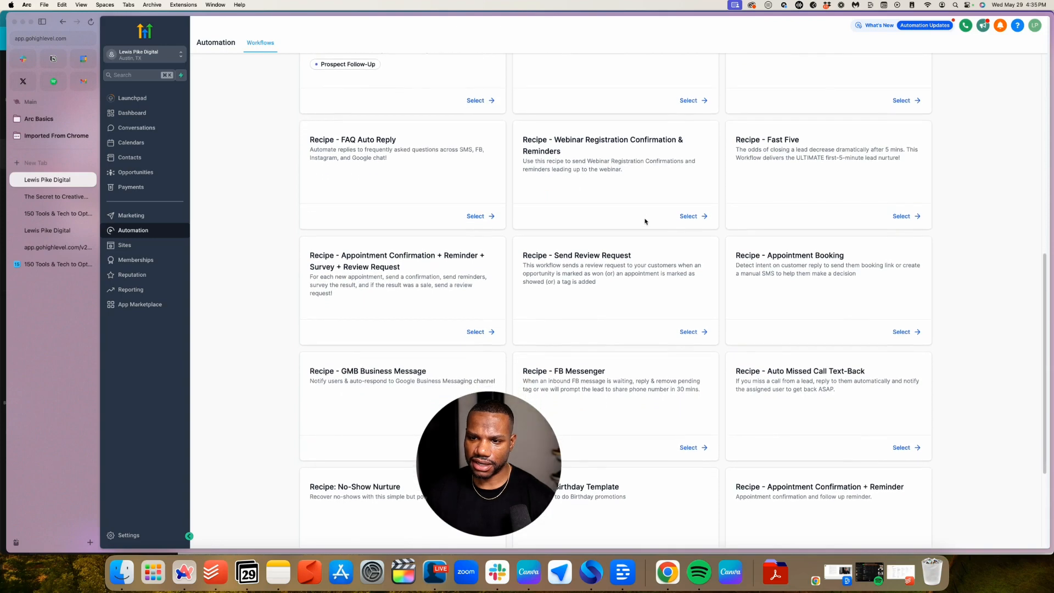
{"action": "scroll", "coordinate": [959, 250], "scroll_direction": "up", "scroll_amount": 10}
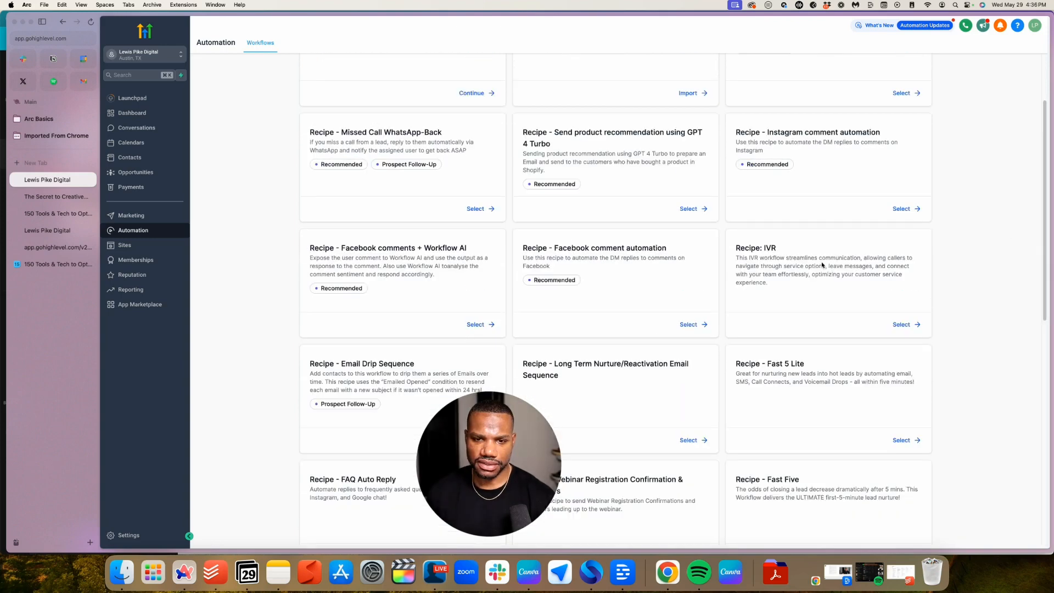
{"action": "scroll", "coordinate": [822, 264], "scroll_direction": "down", "scroll_amount": 5}
{"action": "scroll", "coordinate": [822, 264], "scroll_direction": "down", "scroll_amount": 1}
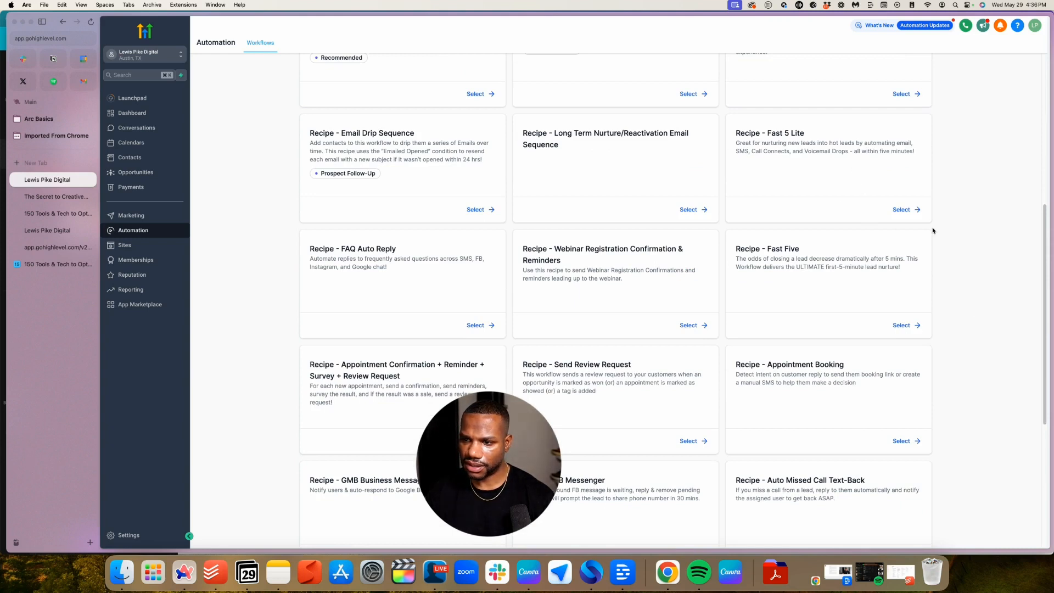
{"action": "left_click", "coordinate": [902, 210]}
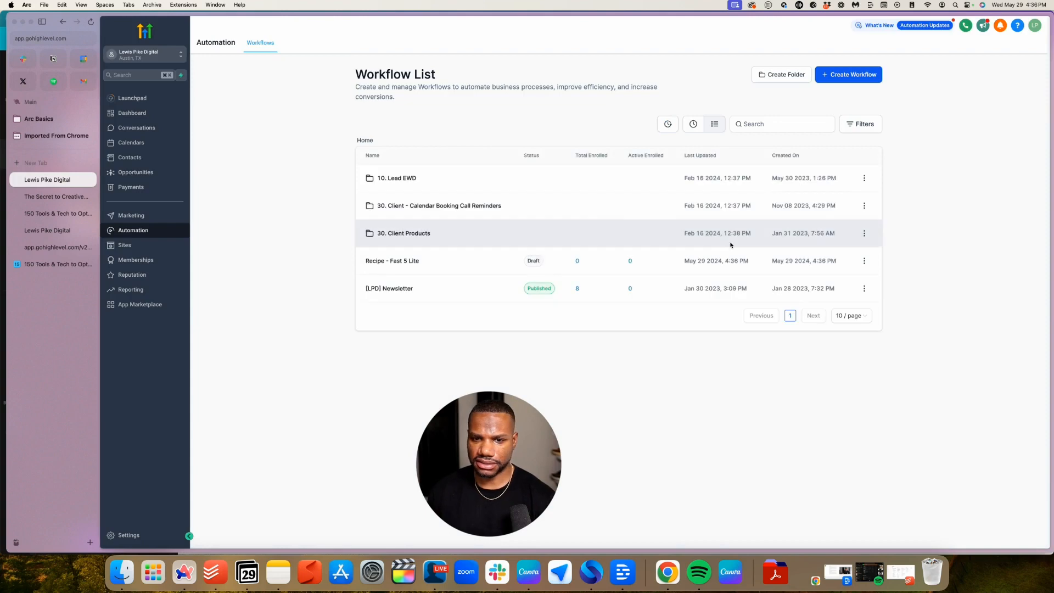
Browse the workflow templates again, return to the workflow list and reopen the Create Workflow options
{"action": "left_click", "coordinate": [841, 76]}
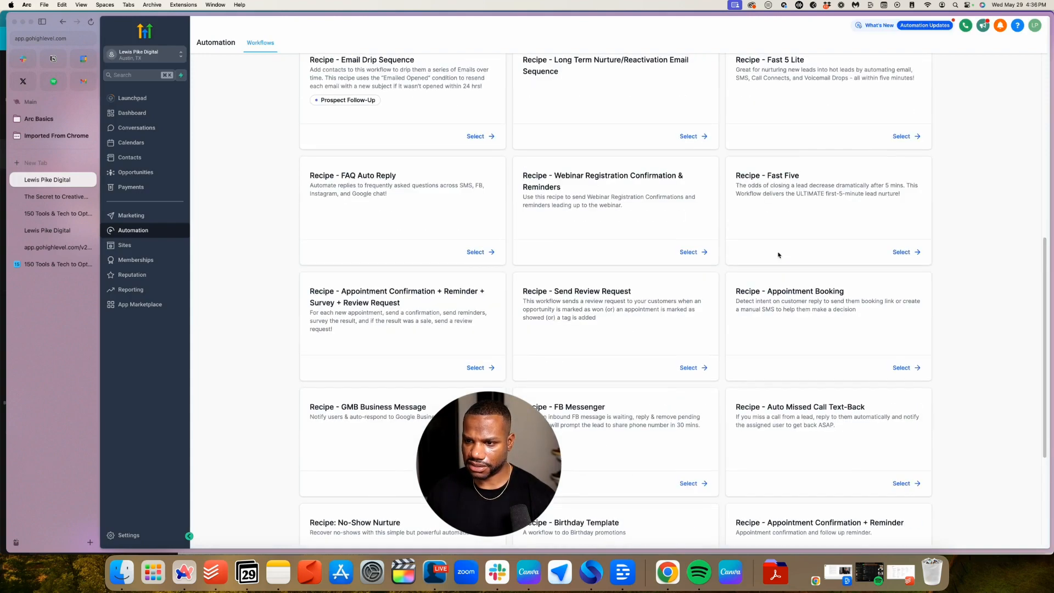
{"action": "scroll", "coordinate": [884, 240], "scroll_direction": "down", "scroll_amount": 2}
{"action": "scroll", "coordinate": [887, 264], "scroll_direction": "up", "scroll_amount": 5}
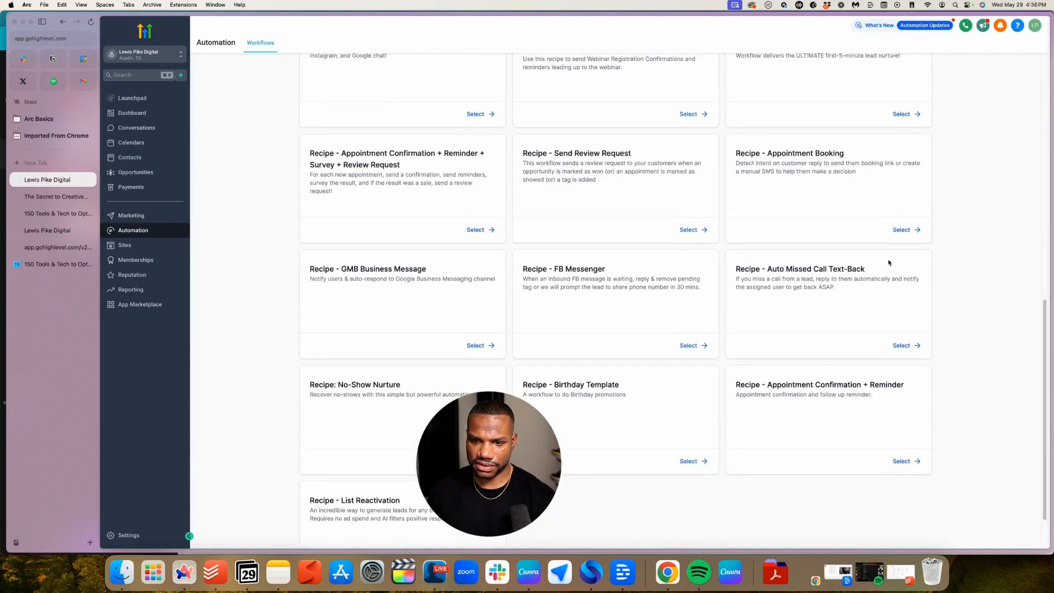
{"action": "scroll", "coordinate": [888, 263], "scroll_direction": "up", "scroll_amount": 4}
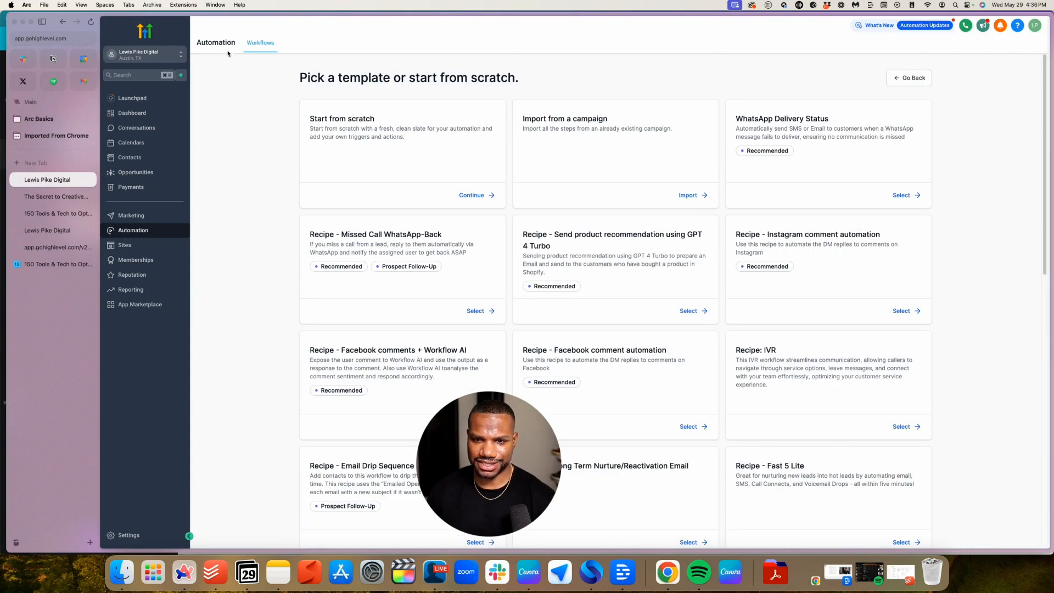
{"action": "left_click", "coordinate": [917, 78]}
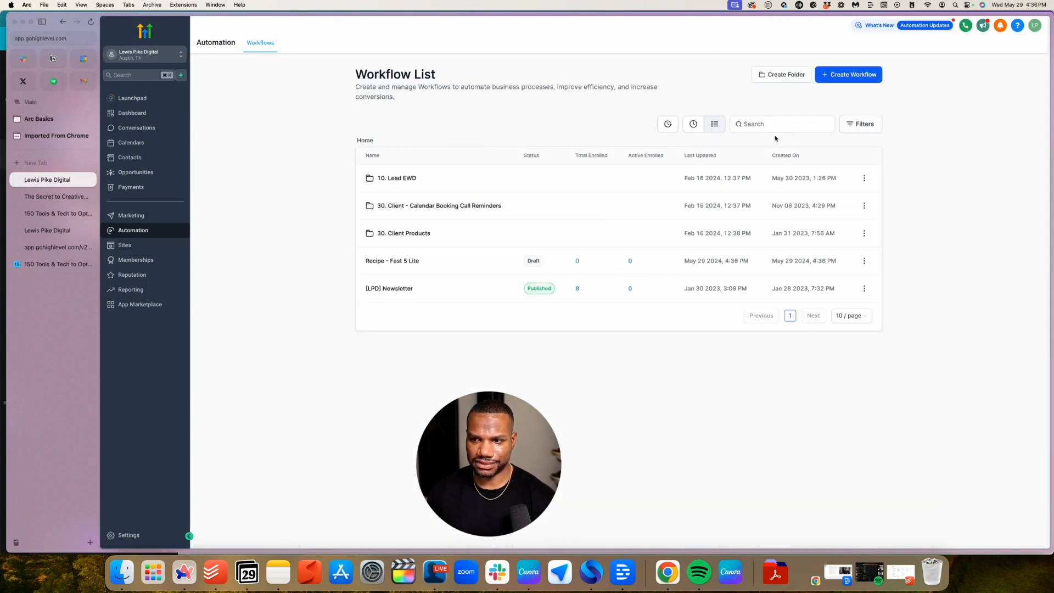
{"action": "left_click", "coordinate": [848, 78]}
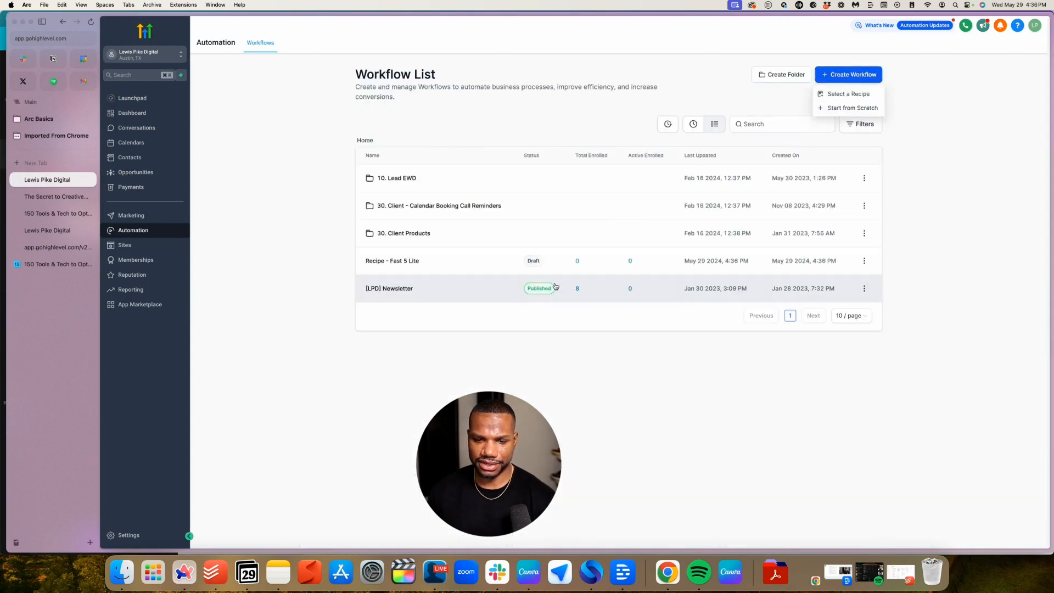
Start a blank workflow and title it '150+ Tools Download'
{"action": "left_click", "coordinate": [840, 108]}
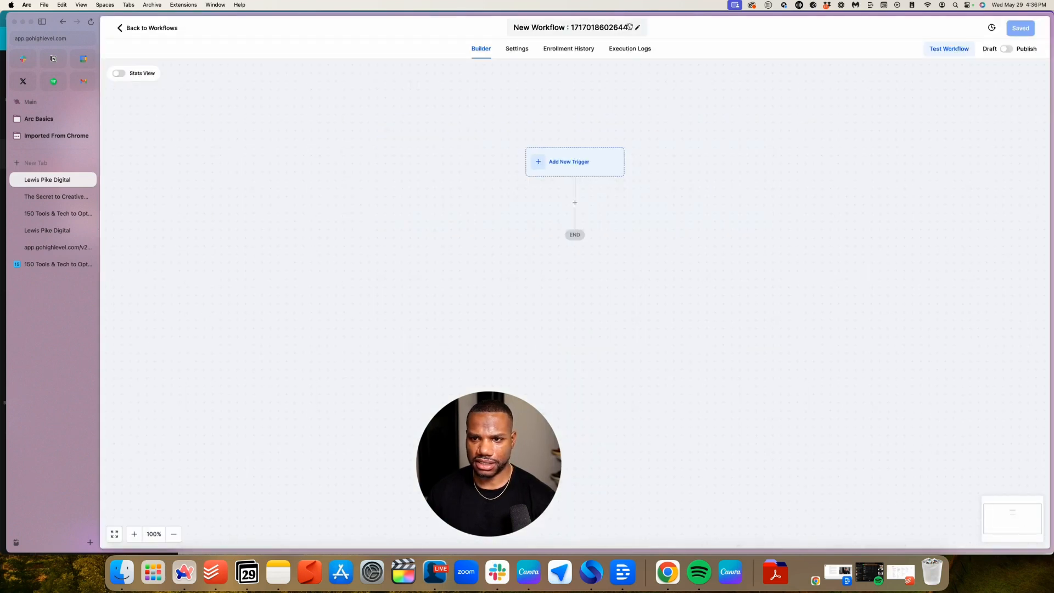
{"action": "double_click", "coordinate": [613, 30]}
{"action": "triple_click", "coordinate": [611, 27]}
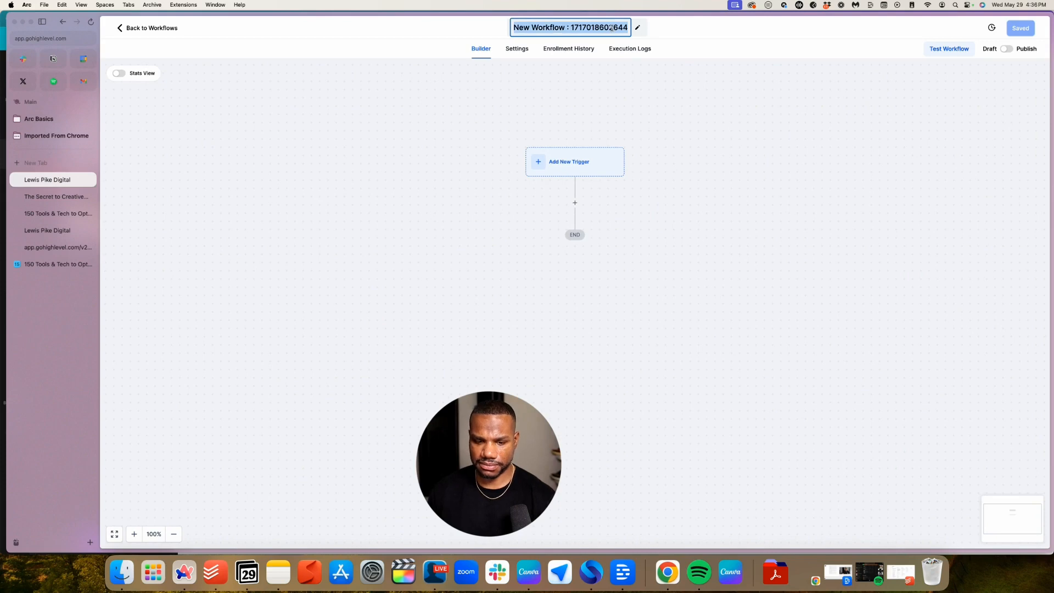
{"action": "type", "text": "150+ Tools Download"}
{"action": "key", "text": "Return"}
Add a Form Submitted trigger and rename it with '150+ Tools'
{"action": "left_click", "coordinate": [563, 167]}
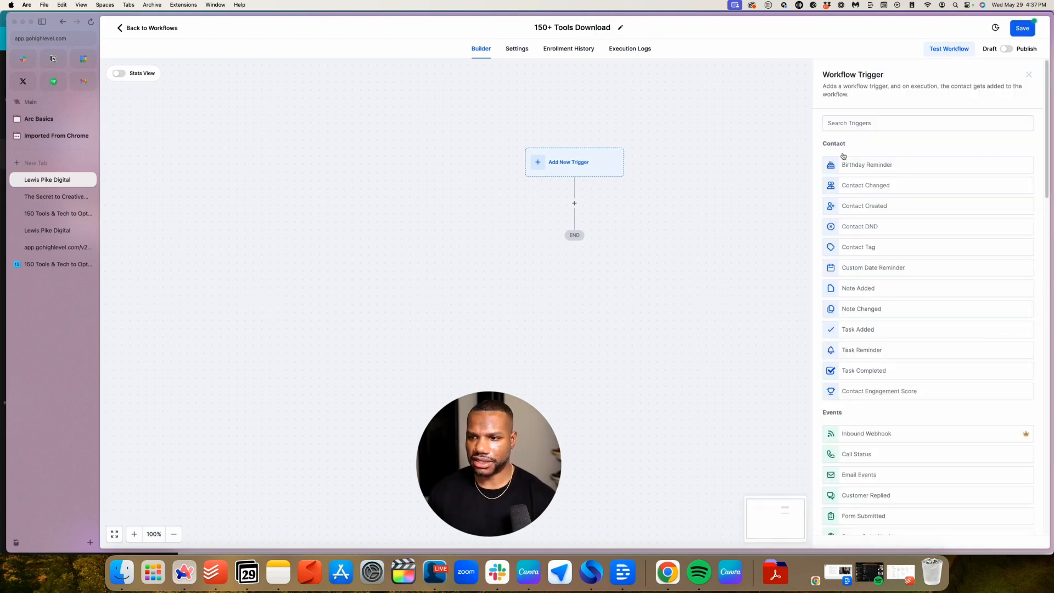
{"action": "left_click", "coordinate": [862, 124]}
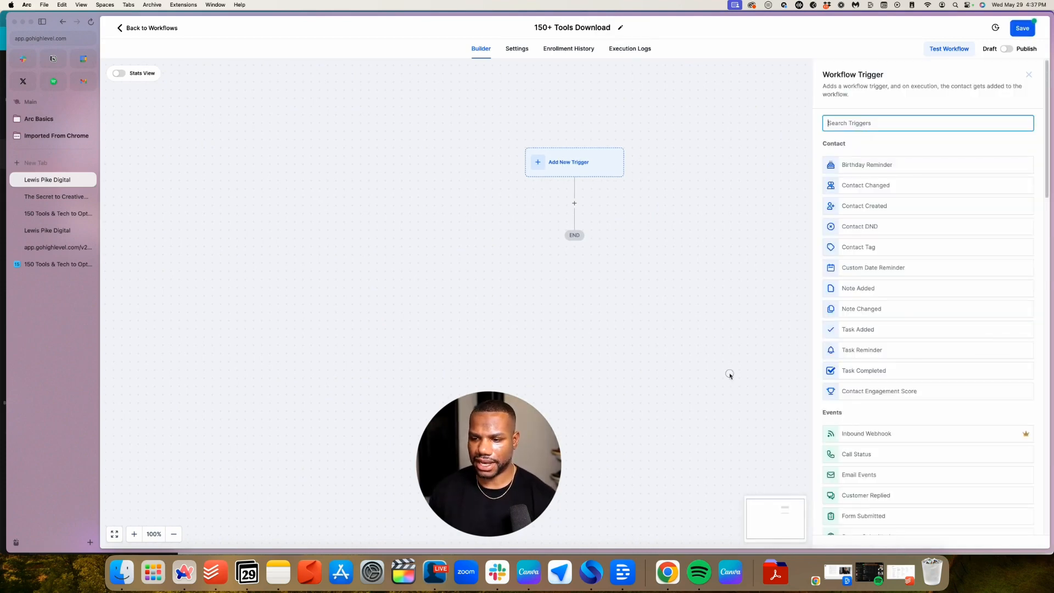
{"action": "type", "text": "form"}
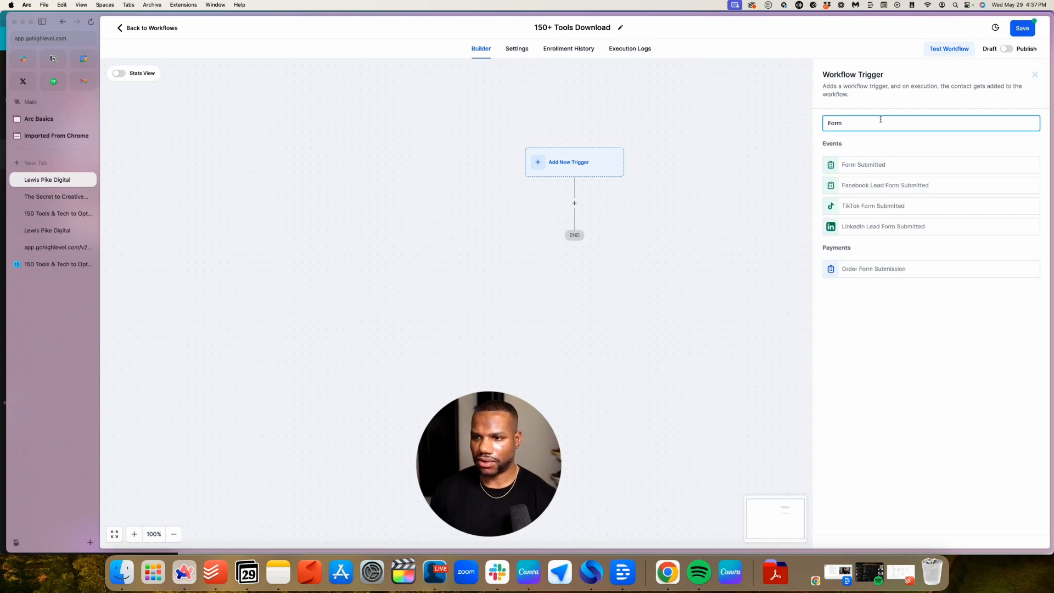
{"action": "left_click", "coordinate": [890, 164]}
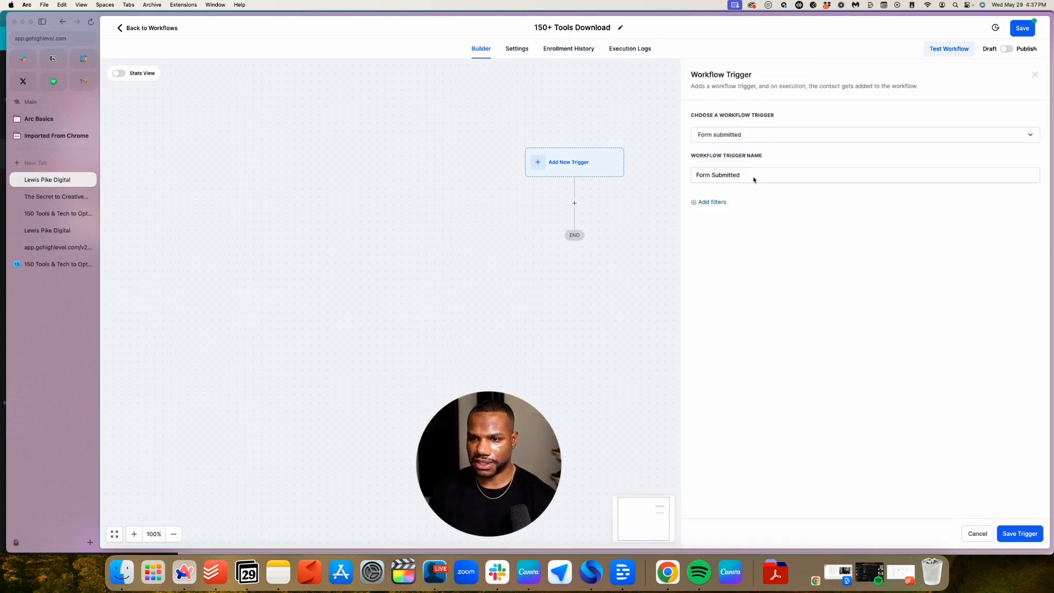
{"action": "left_click", "coordinate": [696, 177]}
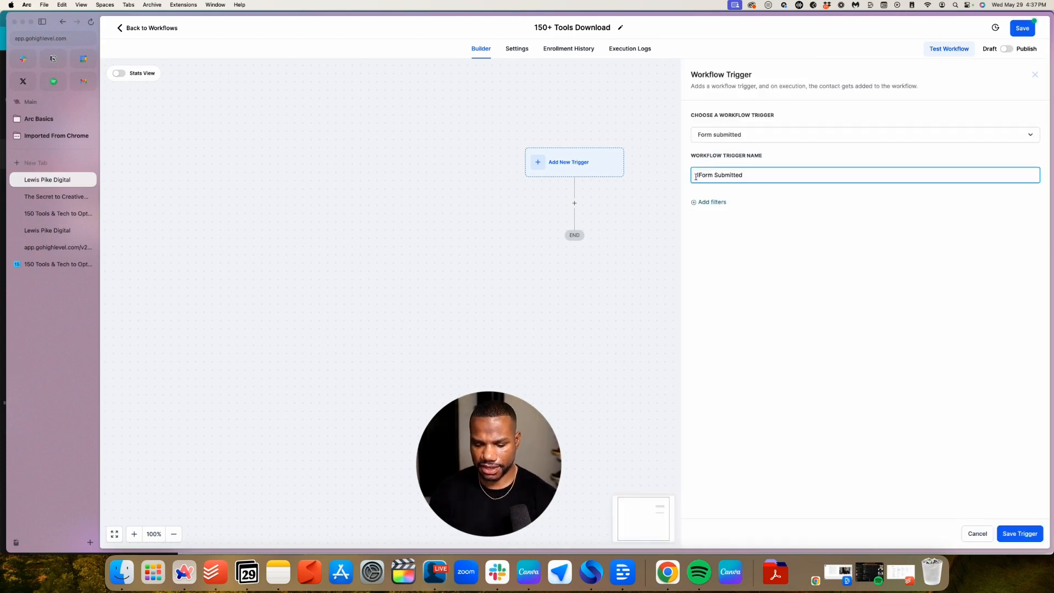
{"action": "type", "text": "150+ Tools"}
{"action": "key", "text": "Return"}
Filter the trigger to 'Form is 150+ Tech Tools' and save the trigger
{"action": "left_click", "coordinate": [525, 168]}
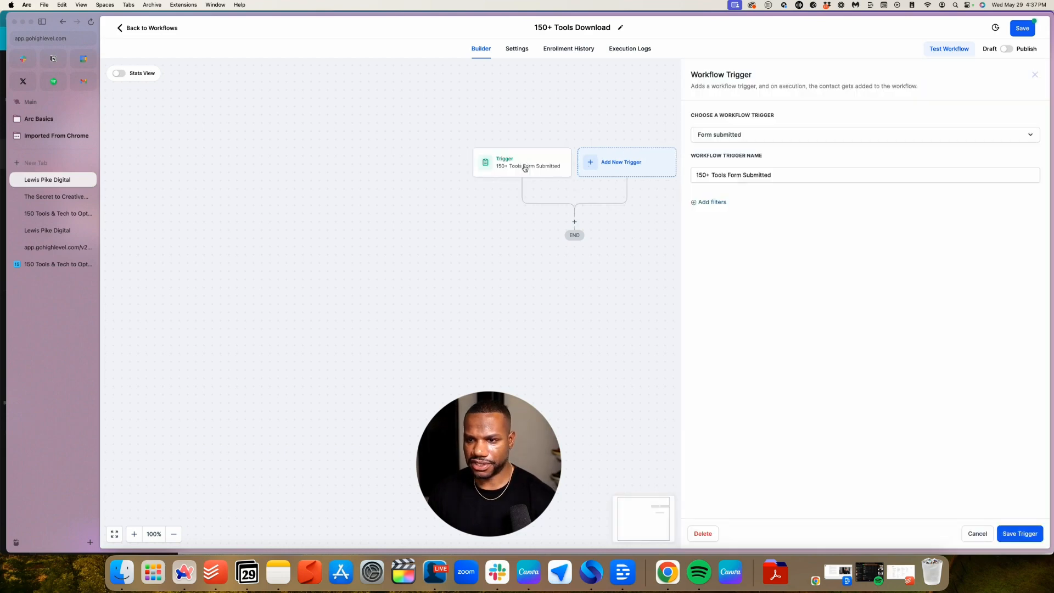
{"action": "left_click", "coordinate": [709, 202]}
{"action": "left_click", "coordinate": [726, 211]}
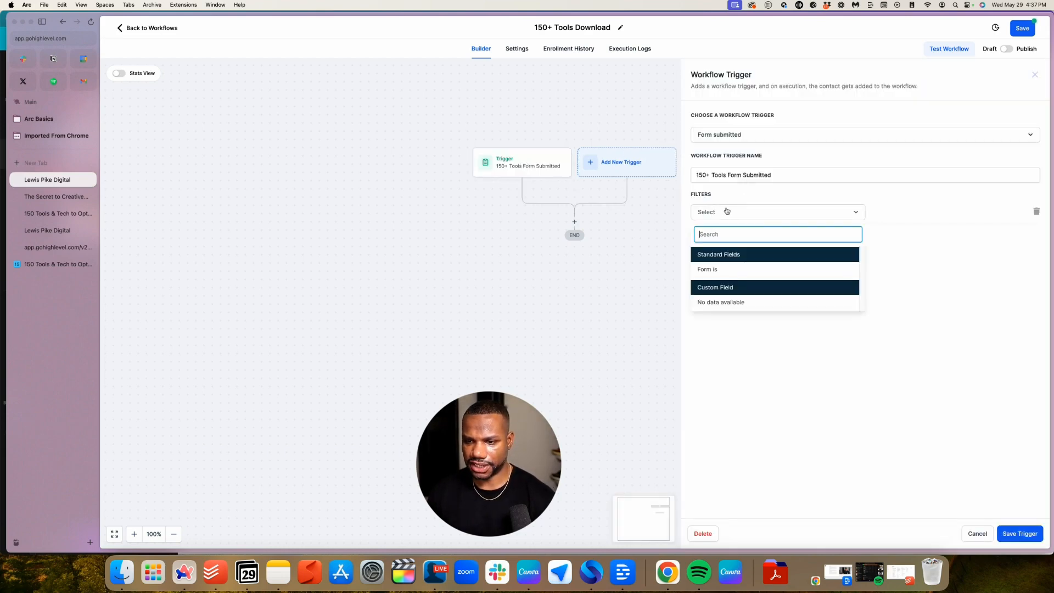
{"action": "left_click", "coordinate": [714, 269]}
{"action": "left_click", "coordinate": [898, 215]}
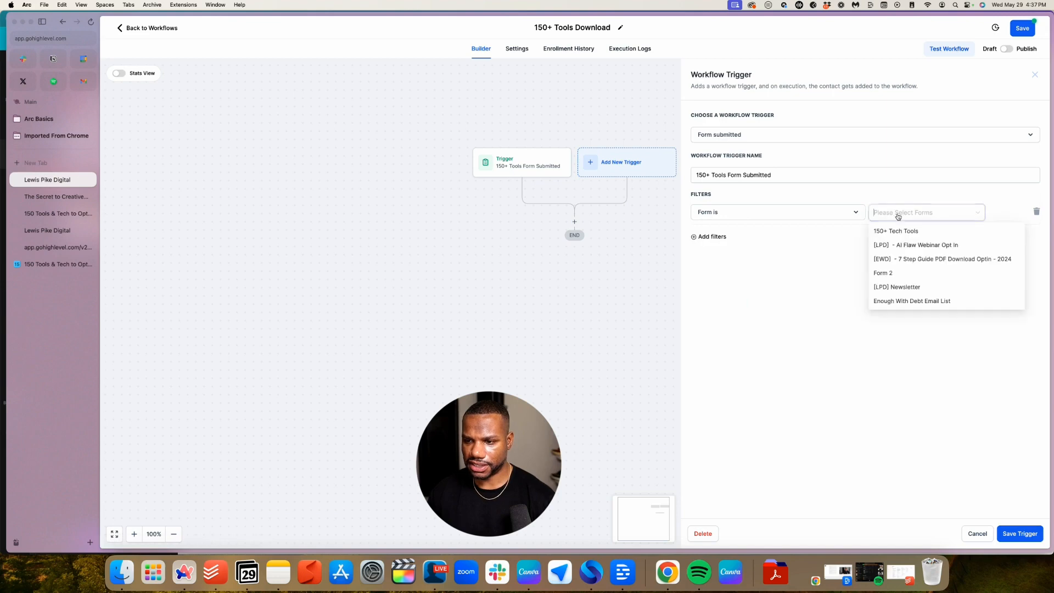
{"action": "left_click", "coordinate": [894, 231]}
{"action": "left_click", "coordinate": [1026, 536]}
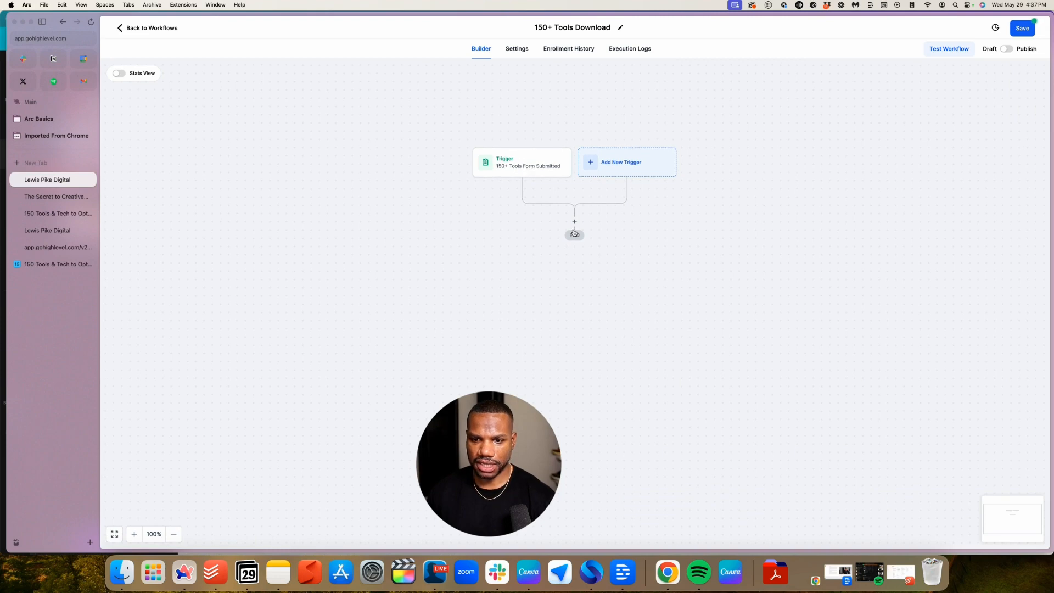
Add a Send Email action after the trigger and enter the sender's name and email address
{"action": "left_click", "coordinate": [574, 222]}
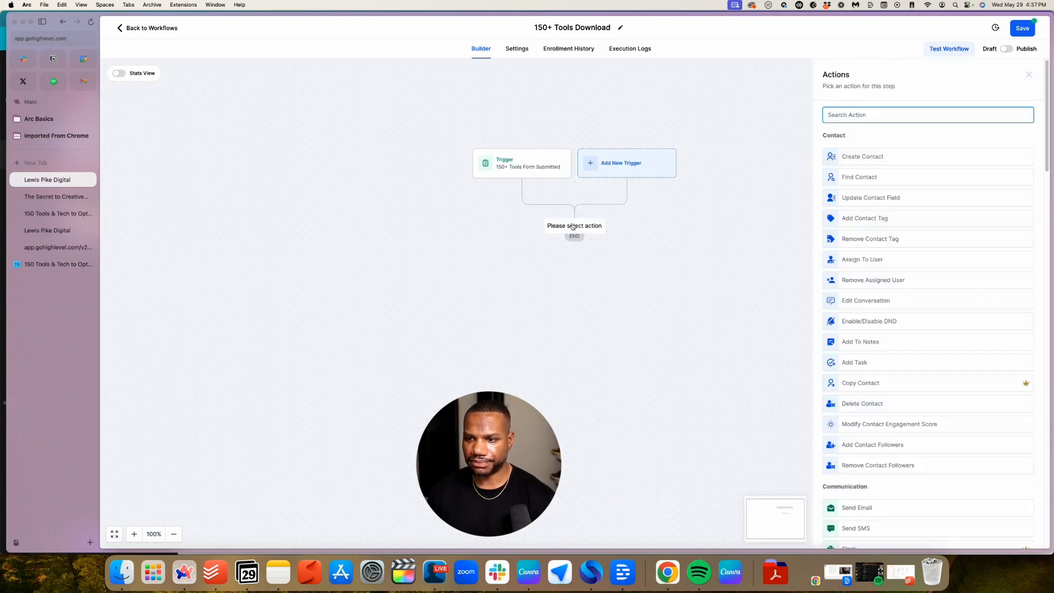
{"action": "scroll", "coordinate": [848, 247], "scroll_direction": "down", "scroll_amount": 5}
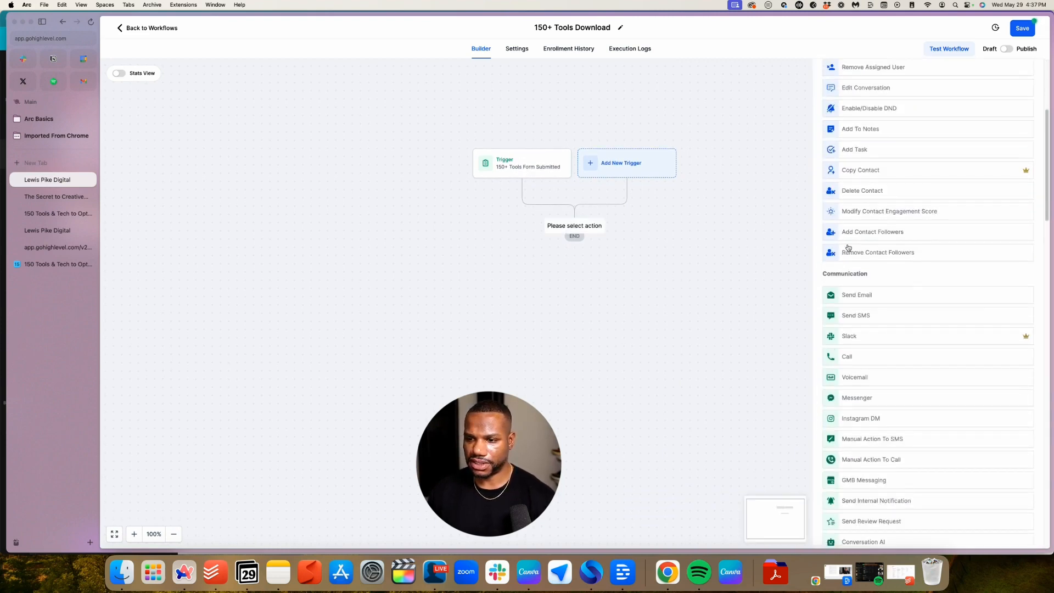
{"action": "left_click", "coordinate": [856, 283]}
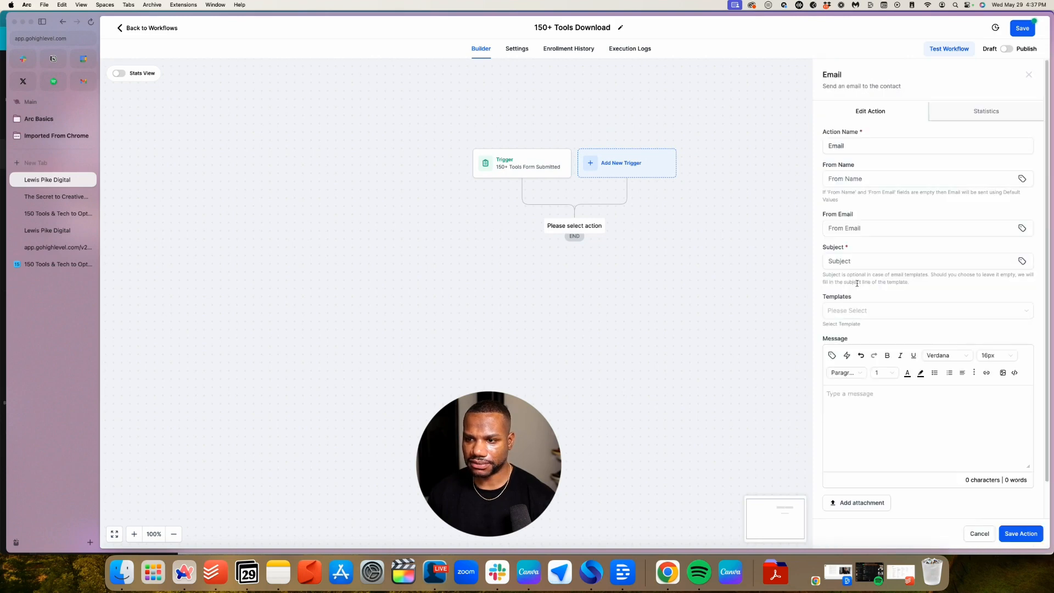
{"action": "left_click", "coordinate": [868, 146]}
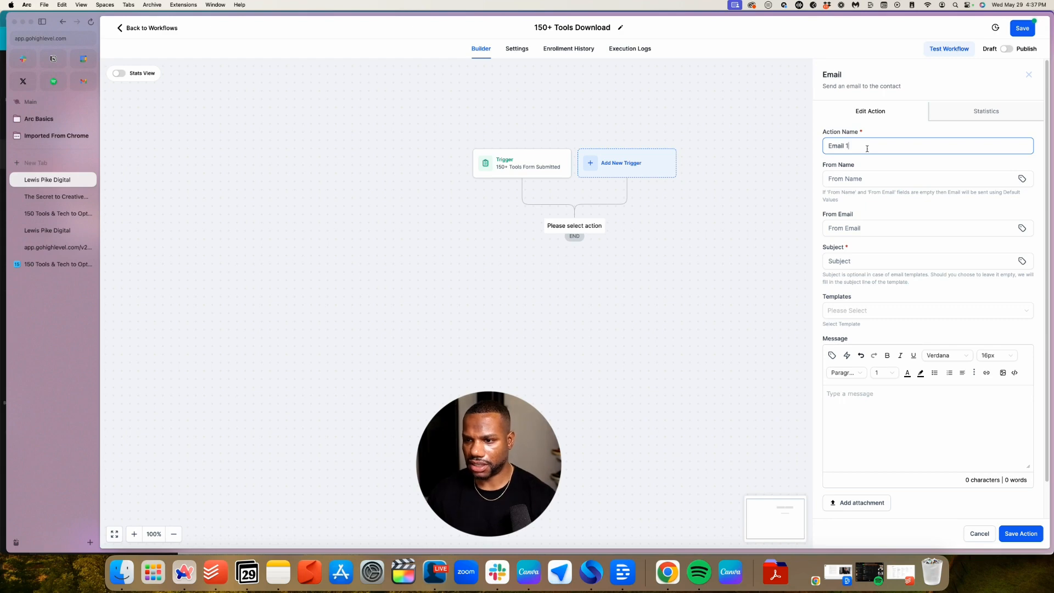
{"action": "left_click", "coordinate": [866, 179]}
{"action": "type", "text": "Lewois"}
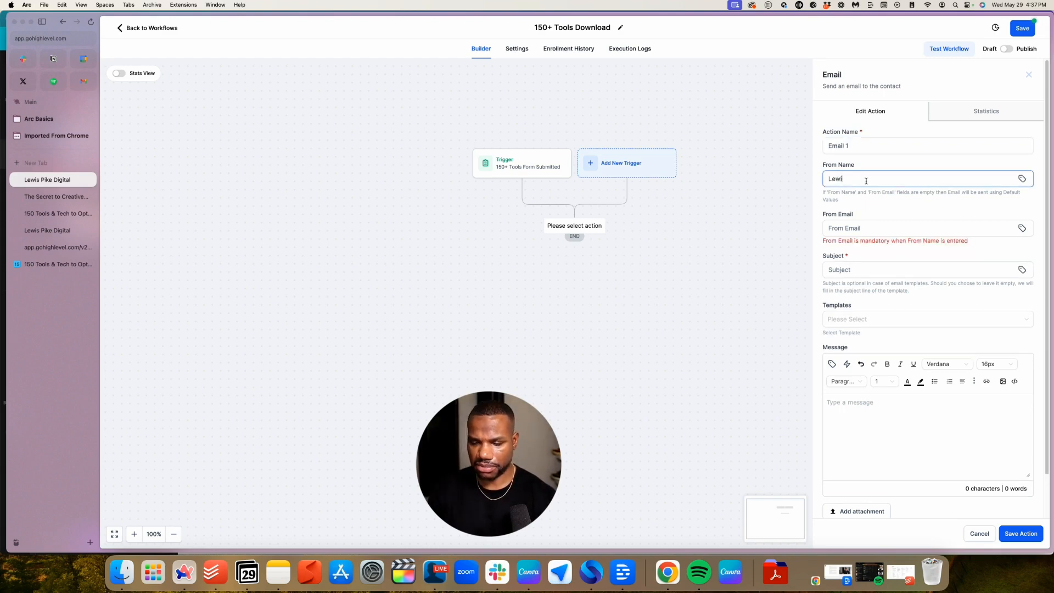
{"action": "type", "text": " Pike"}
{"action": "left_click", "coordinate": [867, 227]}
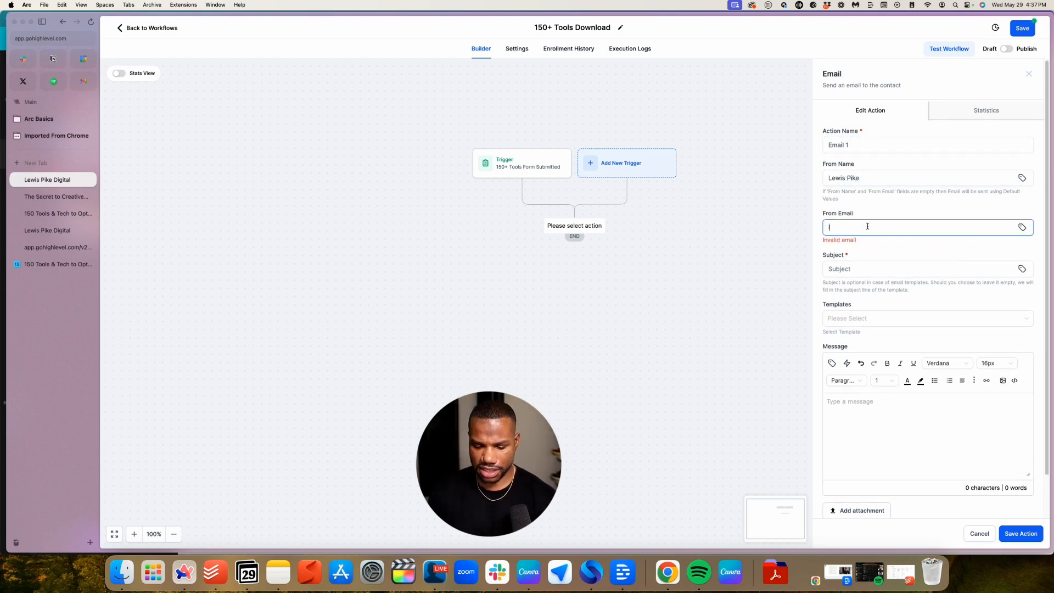
{"action": "type", "text": "lewis"}
{"action": "key", "text": "BackSpace"}
{"action": "key", "text": "BackSpace"}
{"action": "key", "text": "BackSpace"}
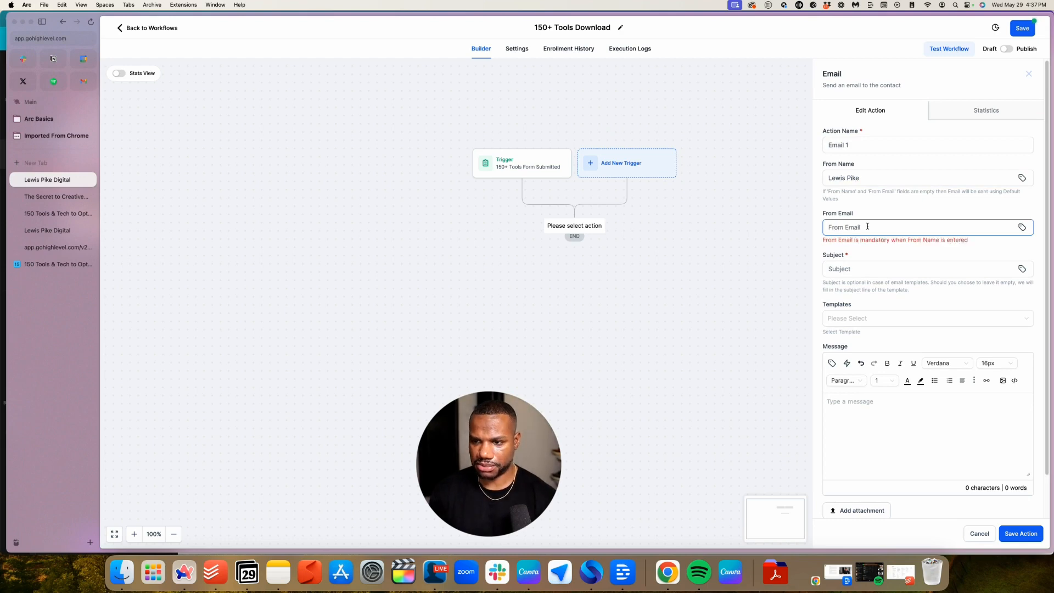
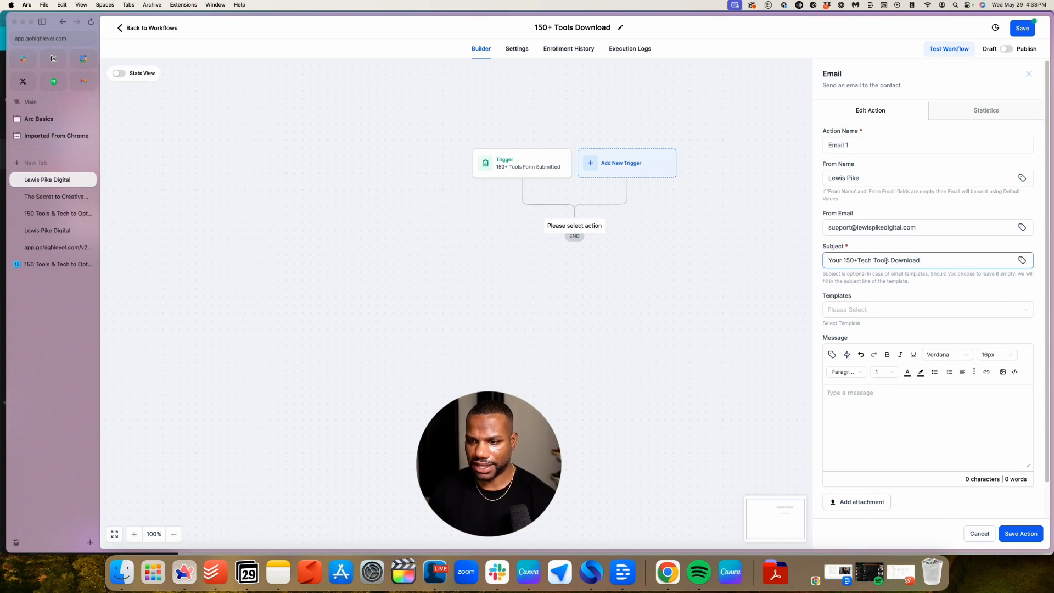
Write the message thanking readers for downloading the 150+ Tools, ending with a '150+ Tech Tools Download' line
{"action": "scroll", "coordinate": [895, 284], "scroll_direction": "down", "scroll_amount": 1}
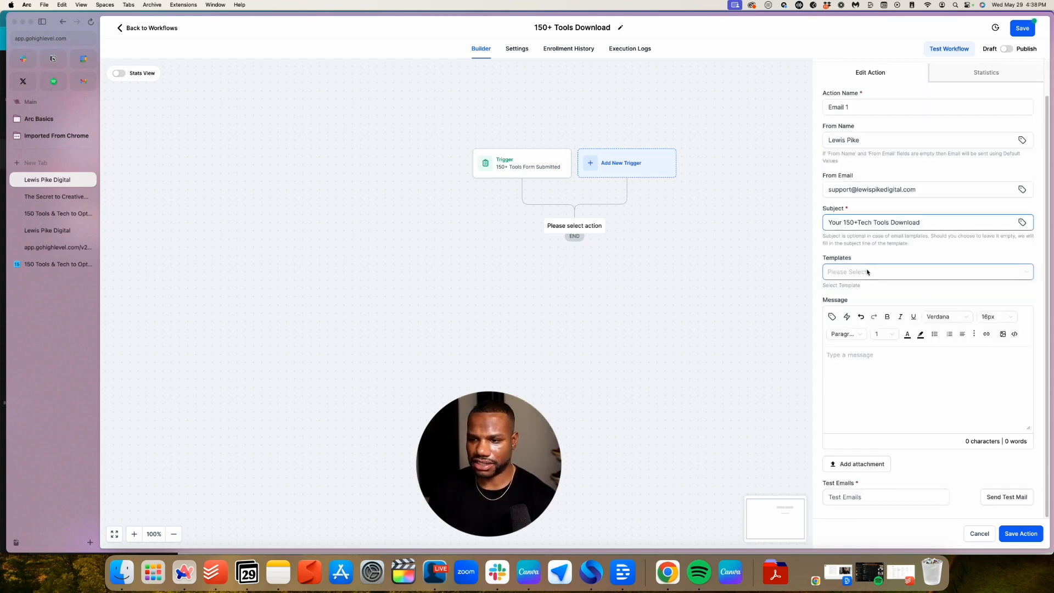
{"action": "left_click", "coordinate": [879, 276]}
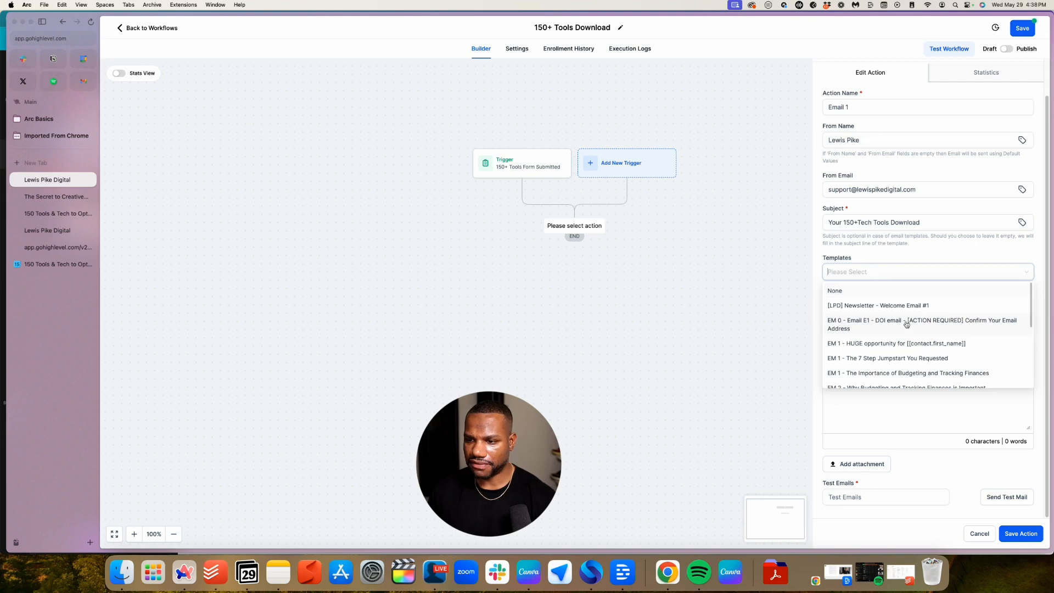
{"action": "scroll", "coordinate": [905, 324], "scroll_direction": "down", "scroll_amount": 5}
{"action": "scroll", "coordinate": [904, 324], "scroll_direction": "down", "scroll_amount": 3}
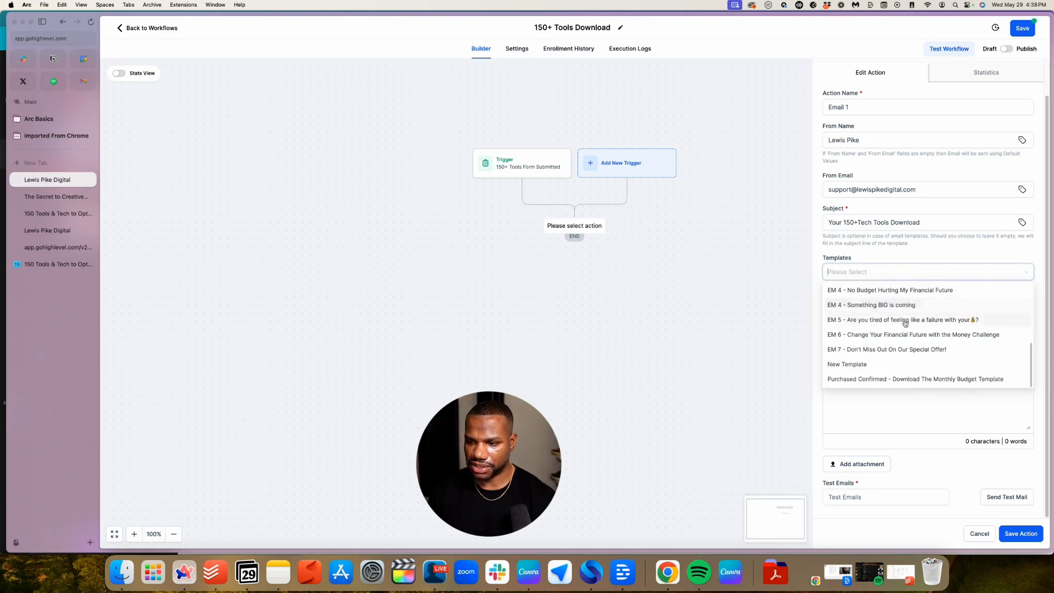
{"action": "left_click", "coordinate": [875, 409]}
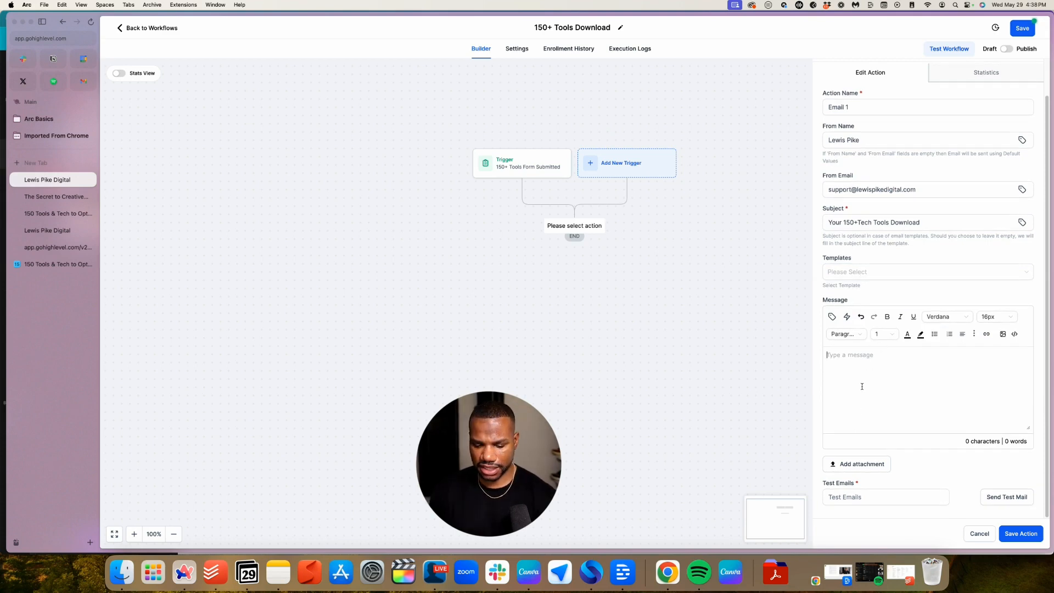
{"action": "type", "text": "Thanks fo"}
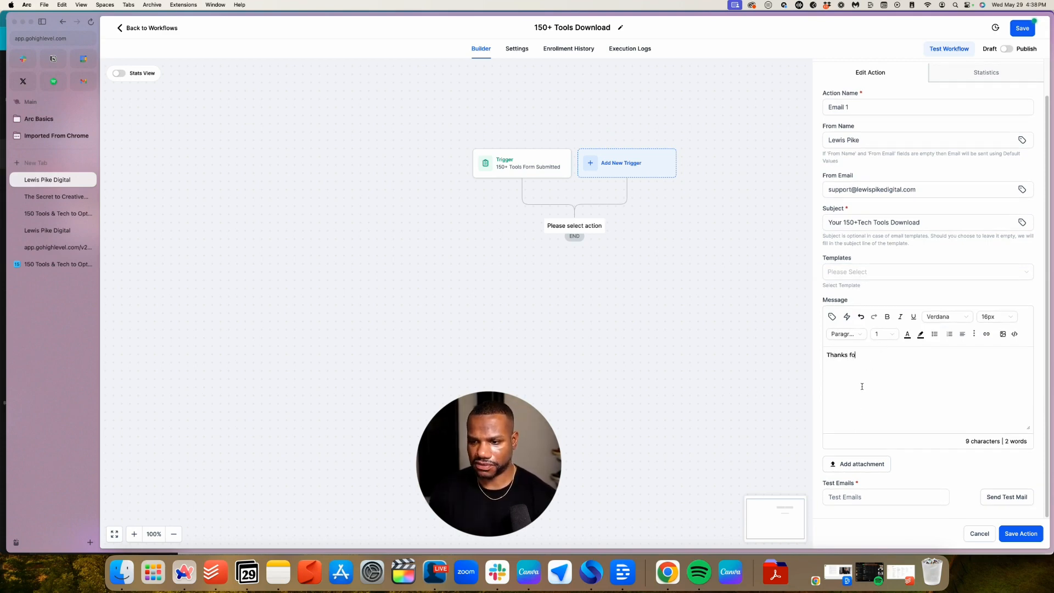
{"action": "type", "text": "r do"}
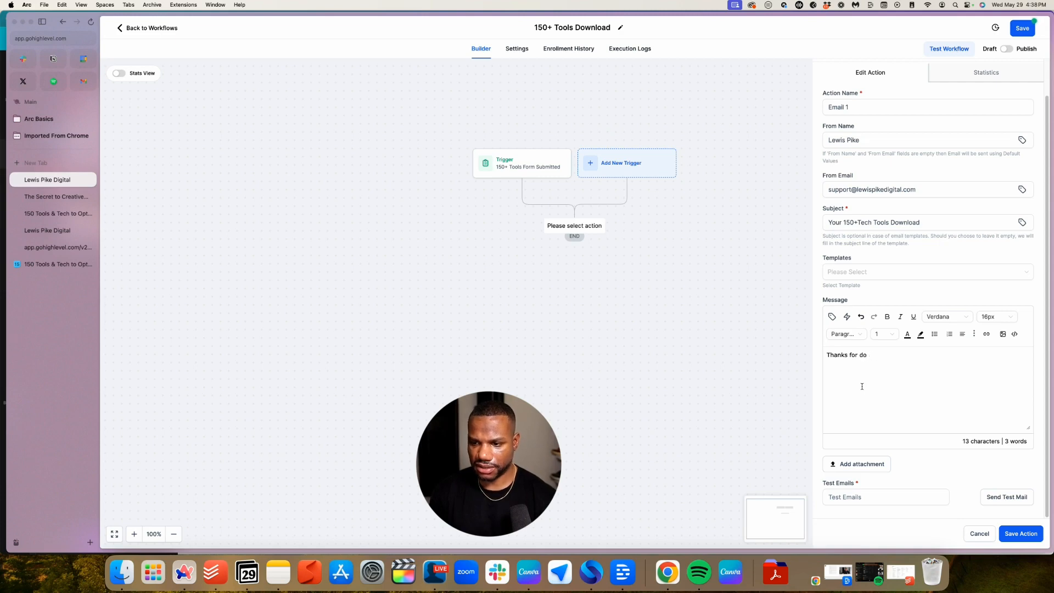
{"action": "type", "text": "won"}
{"action": "type", "text": "nloading the 150+ Tools and Online resources."}
{"action": "key", "text": "Return"}
{"action": "type", "text": "Please click the lin"}
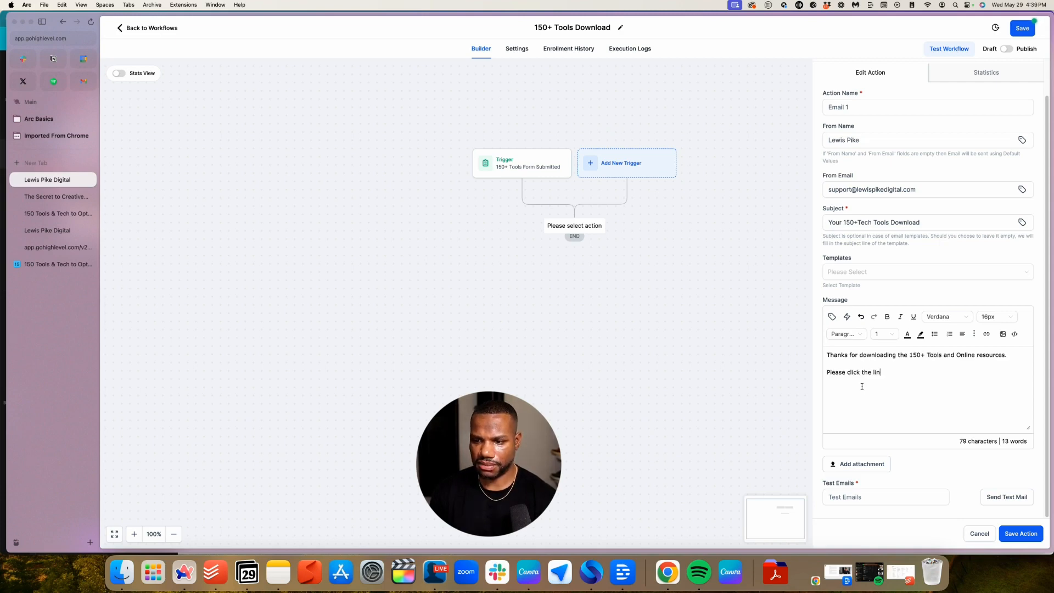
{"action": "type", "text": "k below to a"}
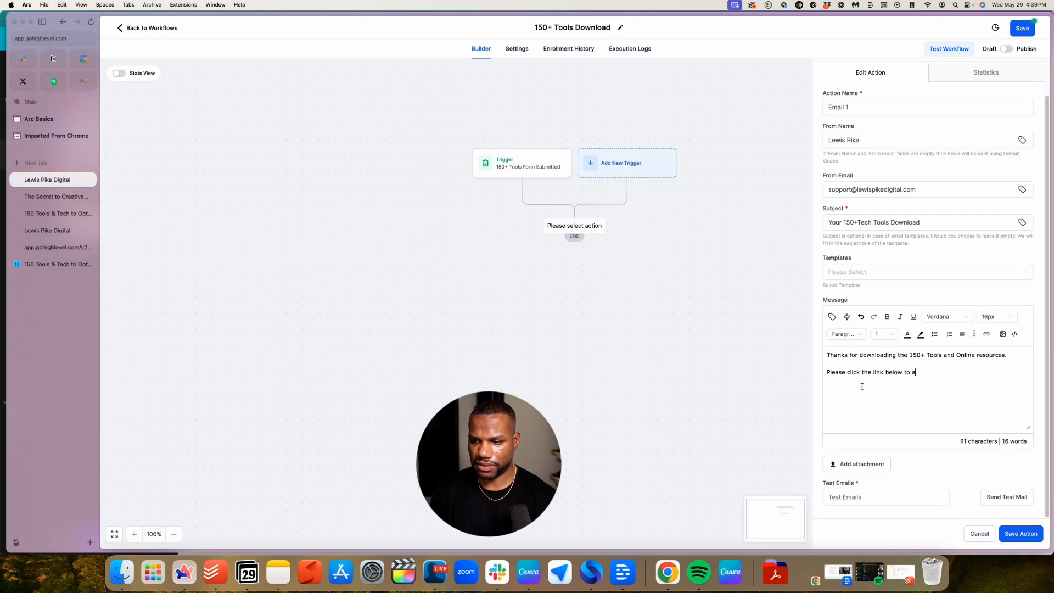
{"action": "type", "text": "ccess the d"}
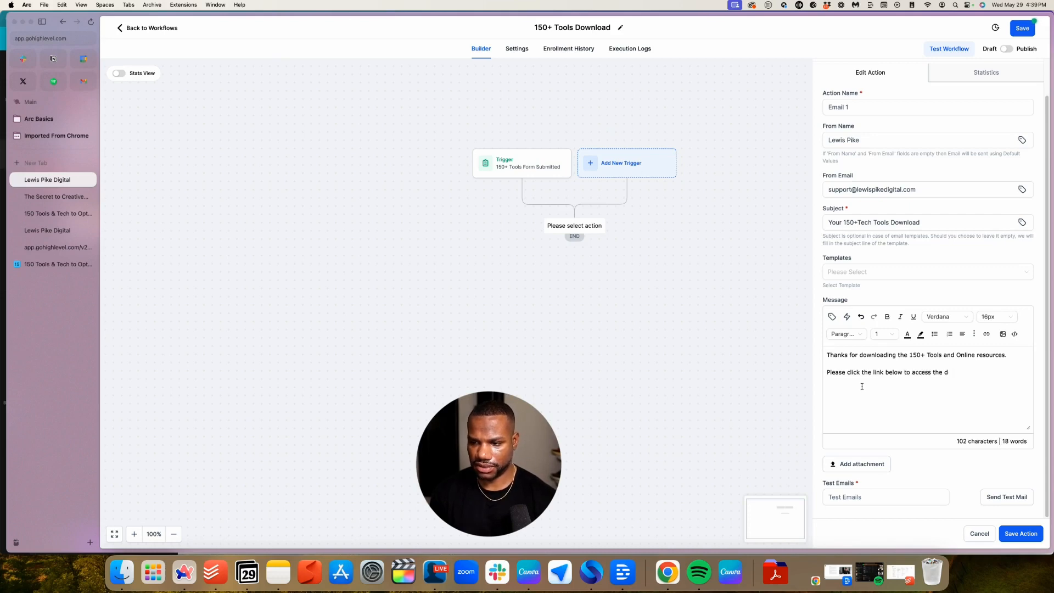
{"action": "type", "text": "oaownload"}
{"action": "key", "text": "Return"}
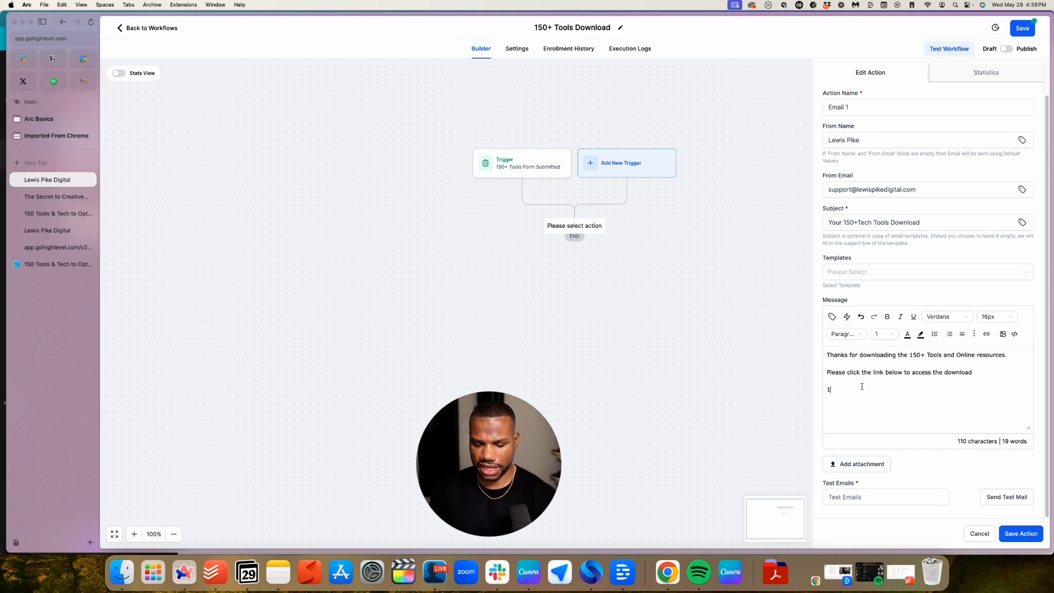
{"action": "type", "text": "150+ Tech Tools Dowload"}
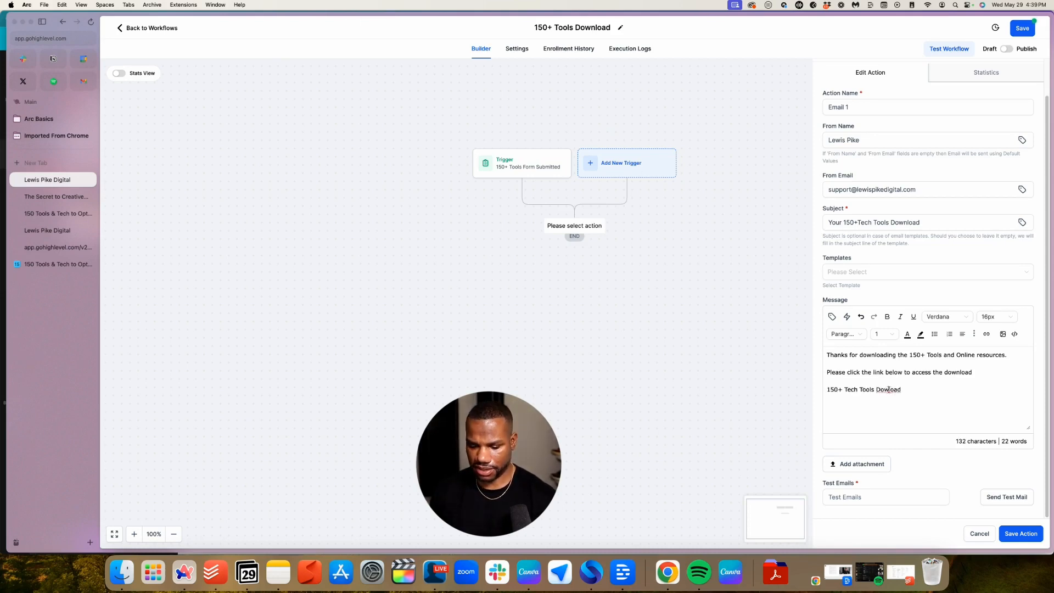
Fix the 'Download' typo and start linking the '150+ Tech Tools Download' line to a URL
{"action": "left_click", "coordinate": [888, 390]}
{"action": "type", "text": "n"}
{"action": "left_click_drag", "start_coordinate": [914, 393], "coordinate": [827, 391]}
{"action": "left_click", "coordinate": [986, 333]}
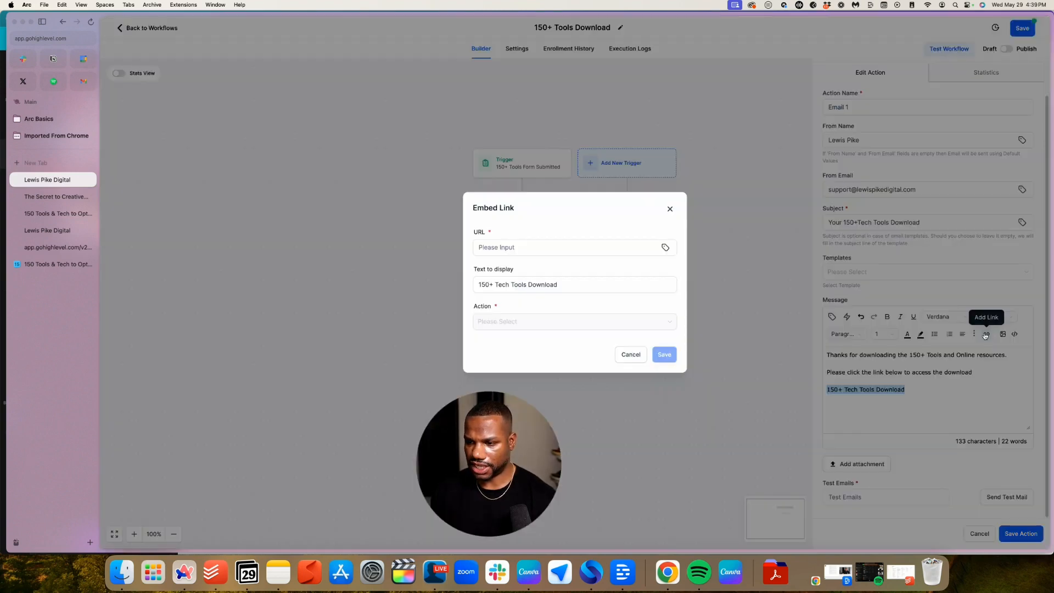
{"action": "left_click", "coordinate": [544, 249]}
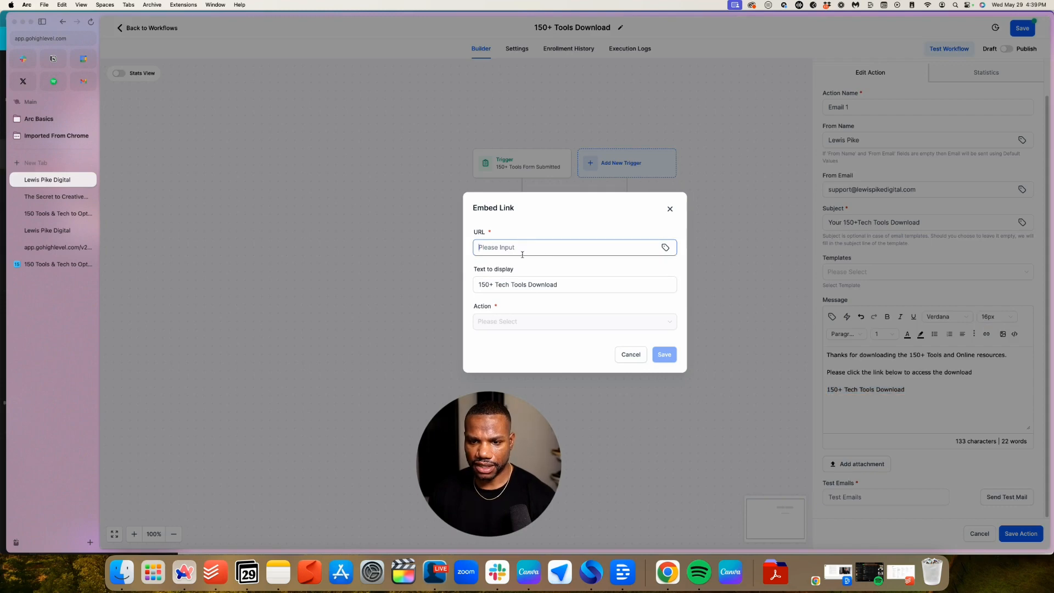
{"action": "left_click", "coordinate": [45, 264]}
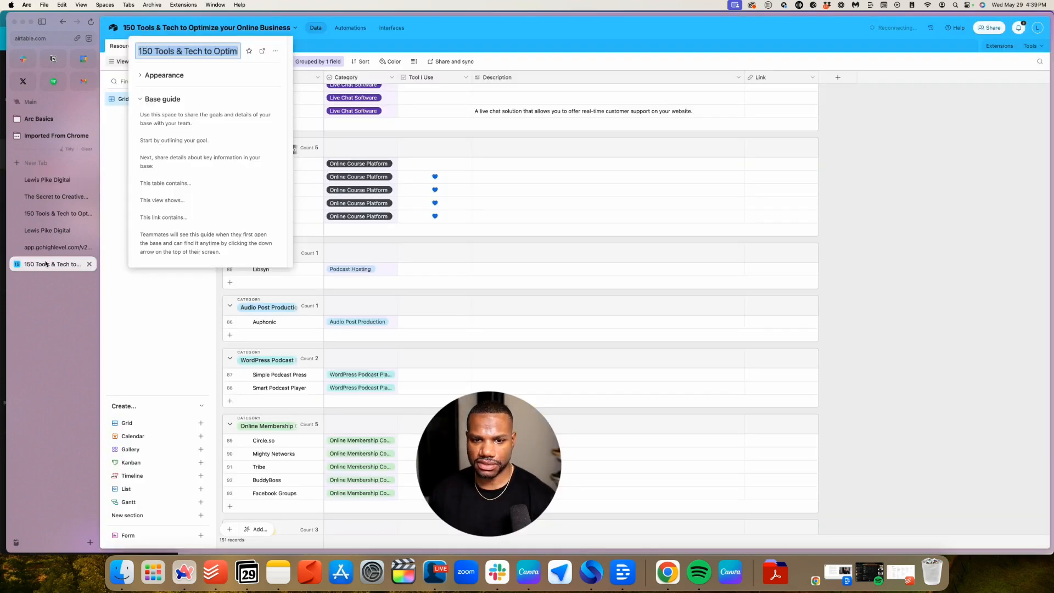
Copy the Airtable base's public read-only share link and return to GoHighLevel
{"action": "left_click", "coordinate": [991, 26]}
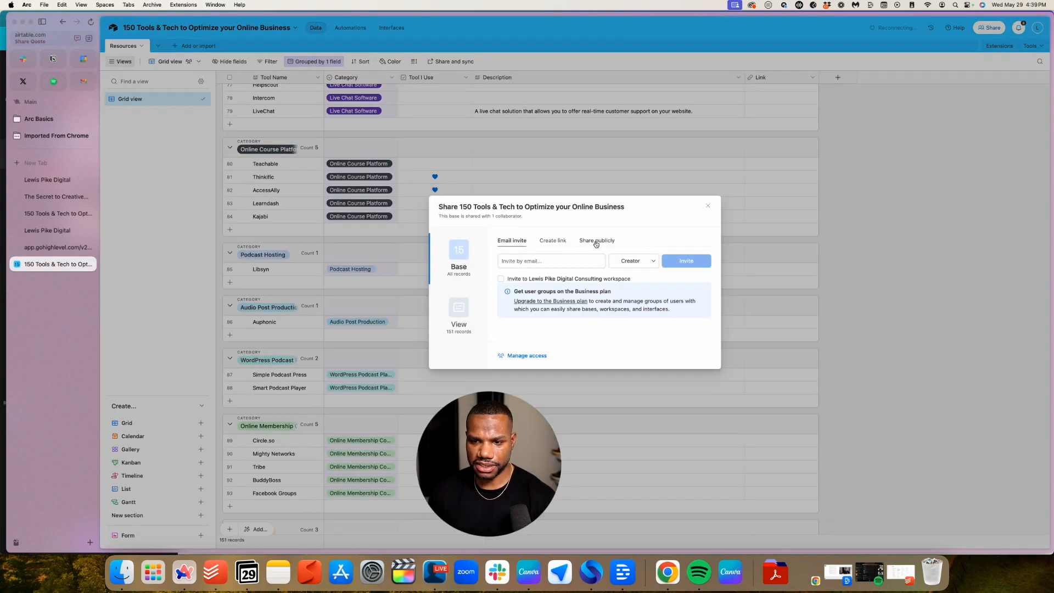
{"action": "left_click", "coordinate": [596, 240]}
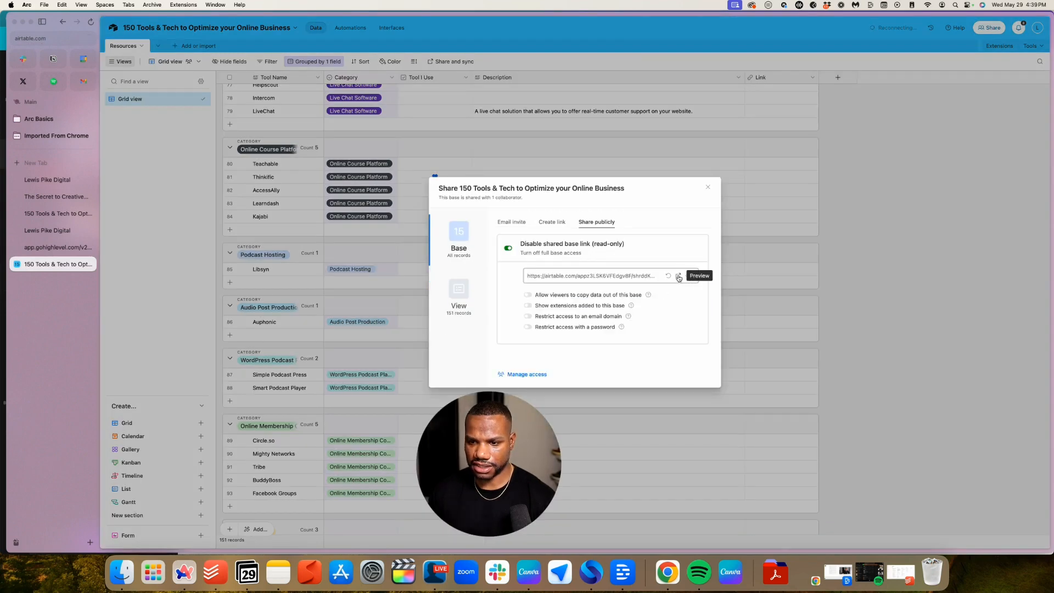
{"action": "left_click", "coordinate": [641, 277]}
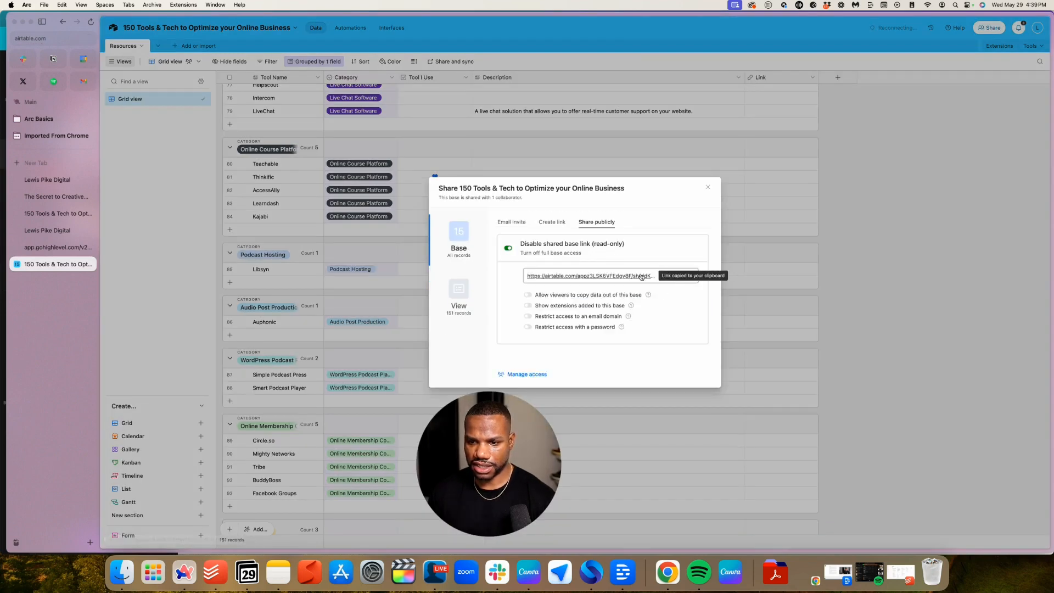
{"action": "left_click", "coordinate": [49, 231]}
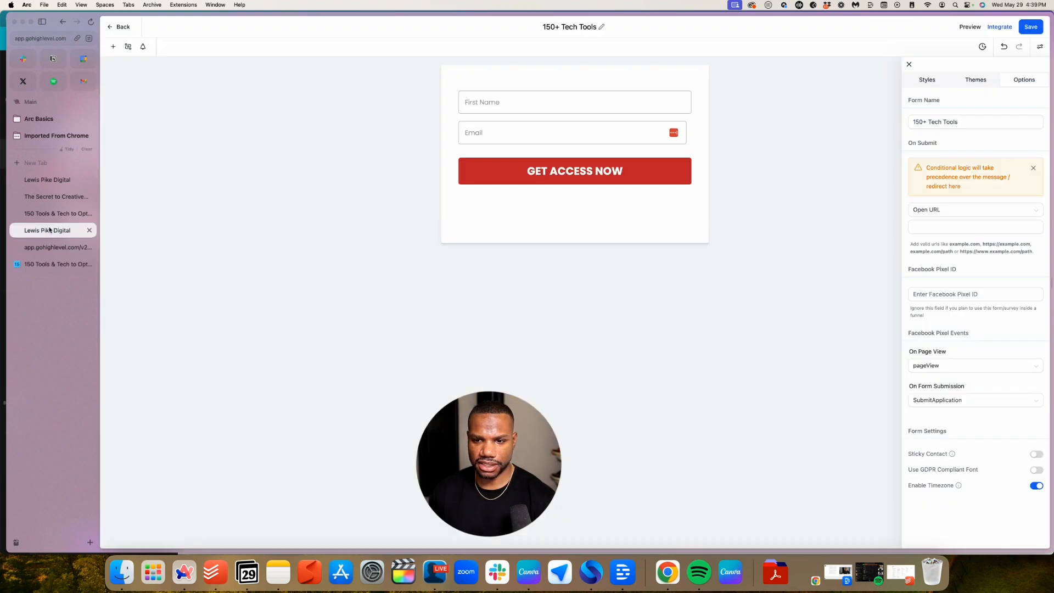
Paste the Airtable share link as the URL for the '150+ Tech Tools Download' text
{"action": "left_click", "coordinate": [50, 179]}
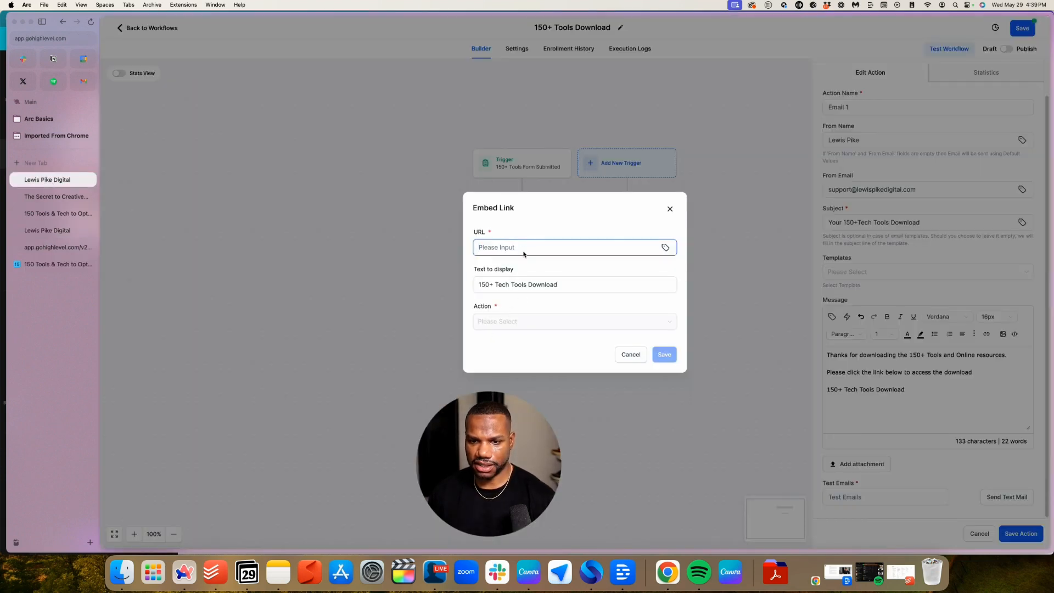
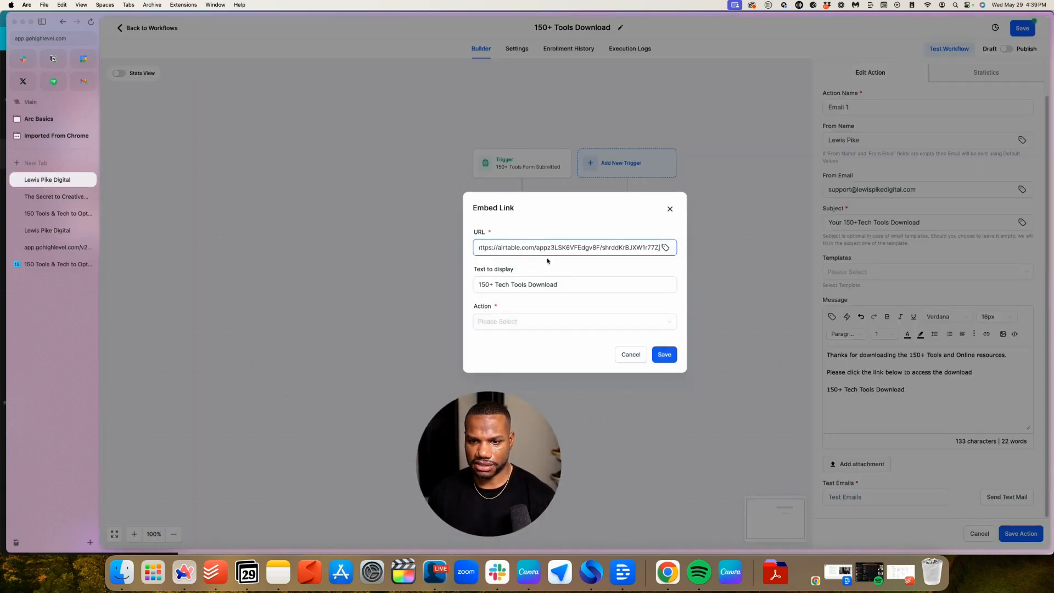
{"action": "left_click", "coordinate": [665, 248]}
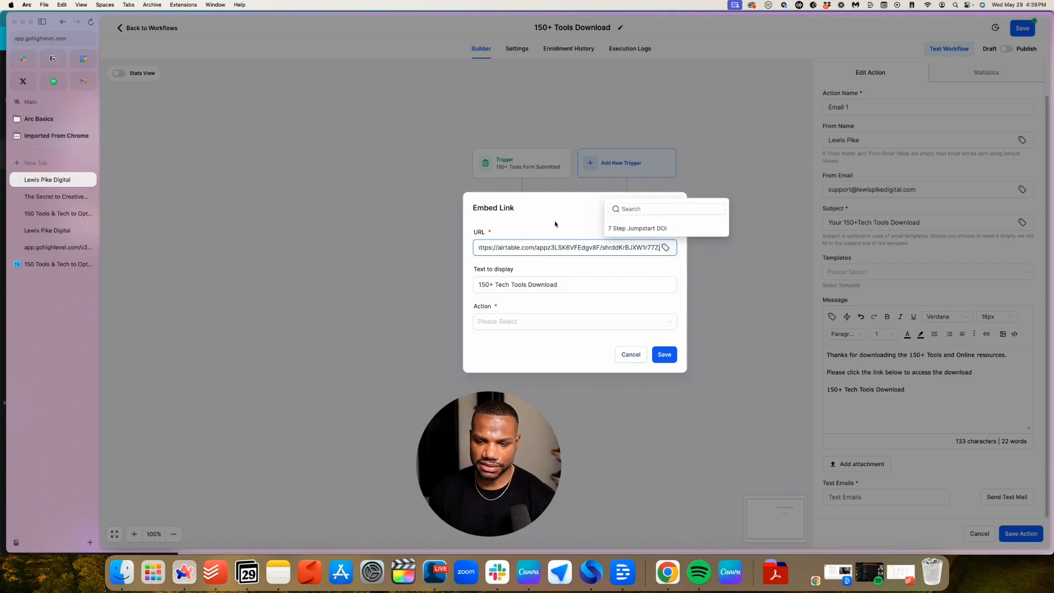
{"action": "left_click", "coordinate": [522, 217]}
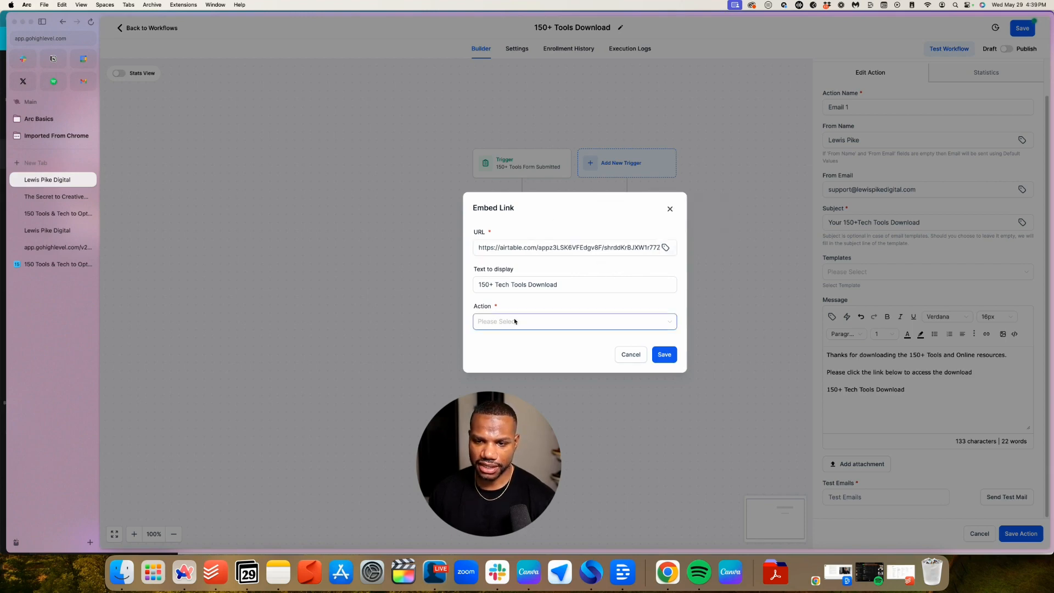
Make the link open in a new window, save it, and type a sign-off name below
{"action": "left_click", "coordinate": [488, 329]}
{"action": "left_click", "coordinate": [575, 301]}
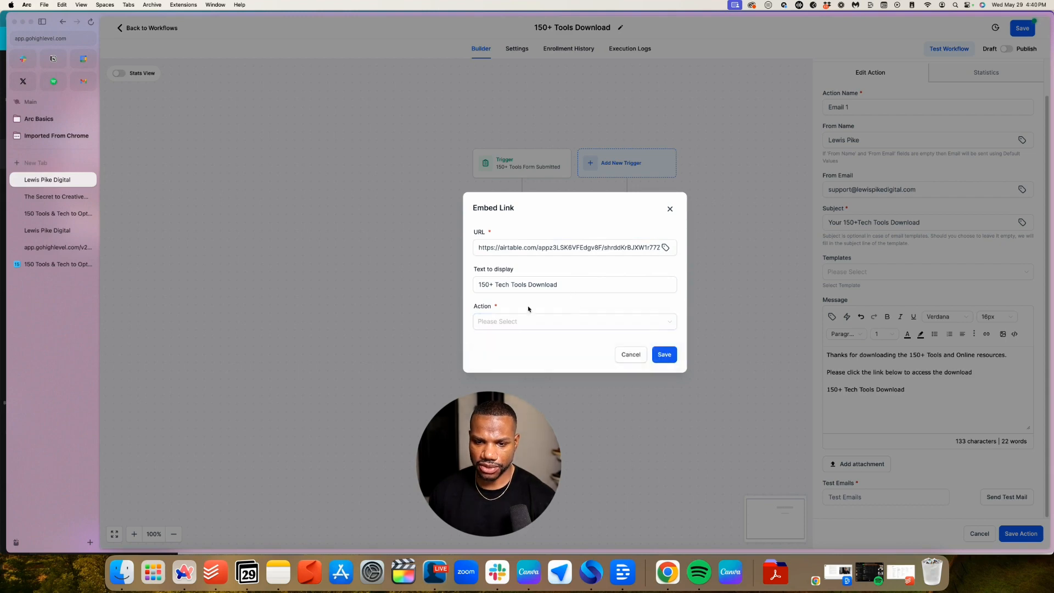
{"action": "left_click", "coordinate": [520, 318]}
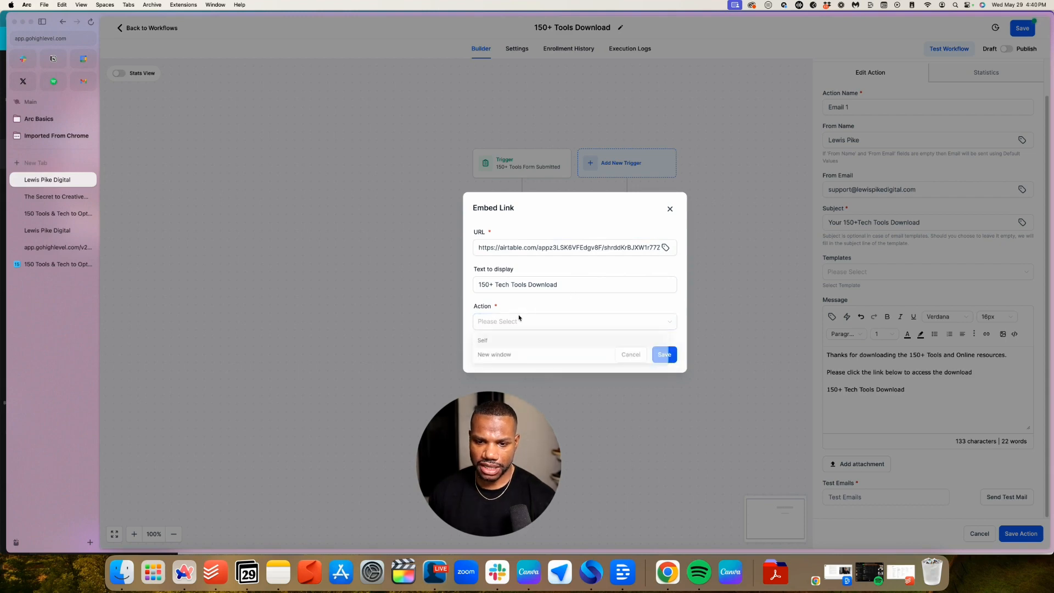
{"action": "left_click", "coordinate": [505, 355]}
{"action": "left_click", "coordinate": [664, 355]}
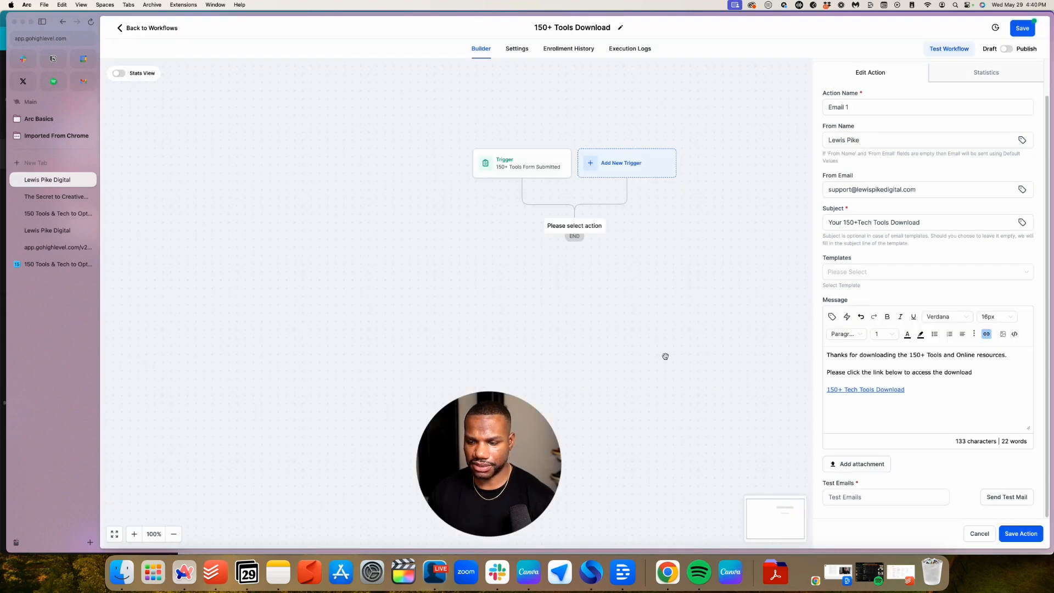
{"action": "left_click", "coordinate": [925, 411]}
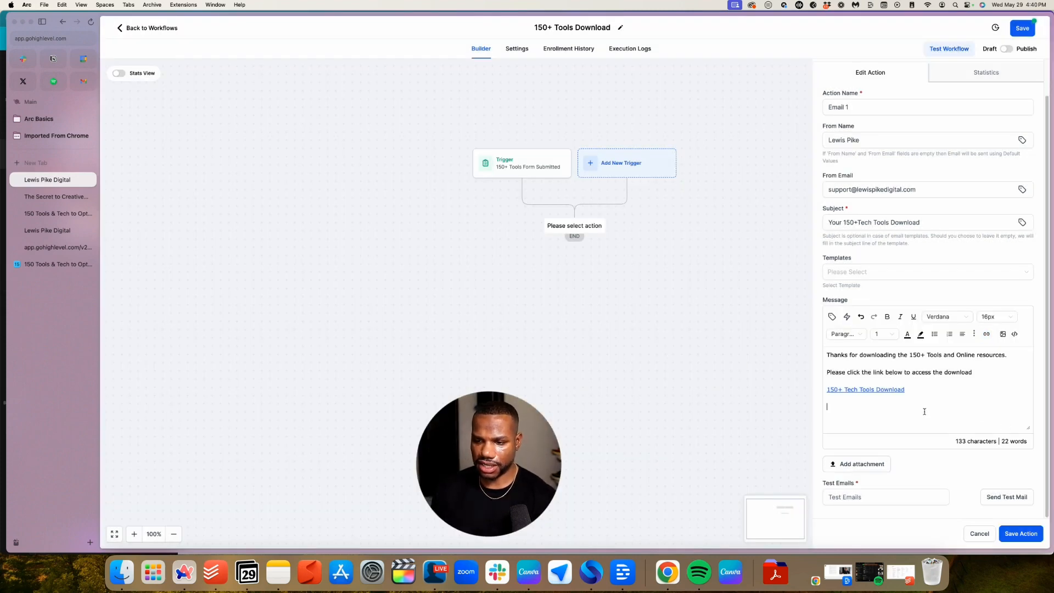
{"action": "type", "text": "Lewis P"}
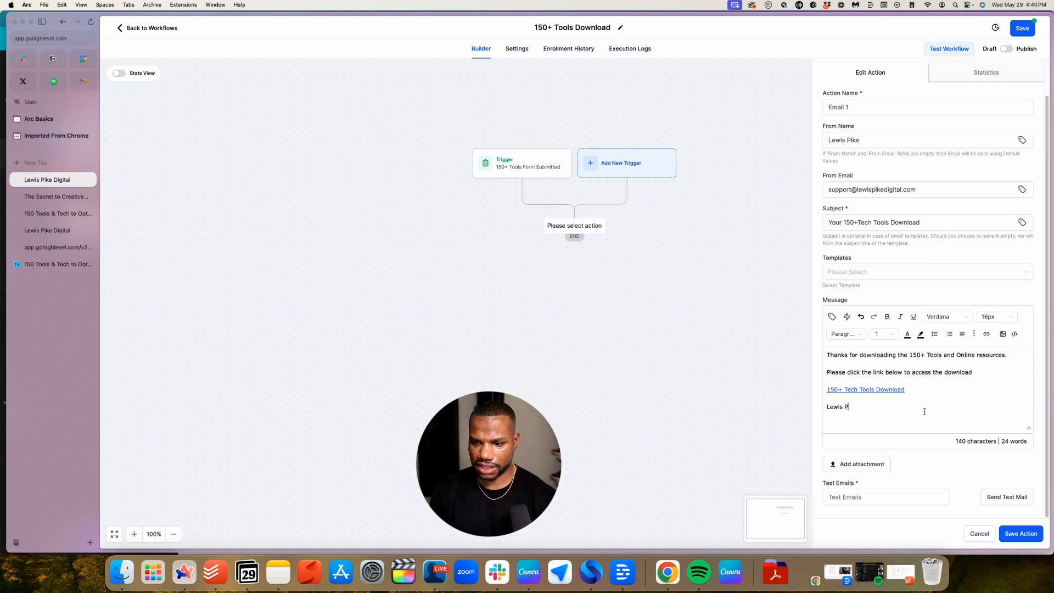
{"action": "type", "text": "ike"}
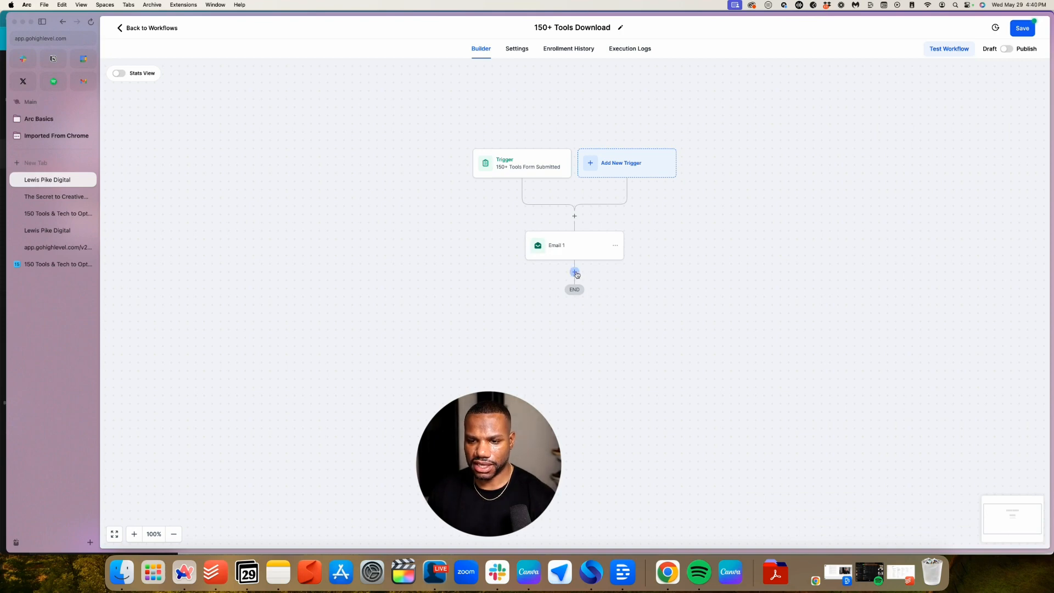
Insert an Add Contact Tag step before Email 1 applying a new '150+ tech tools - download' tag
{"action": "left_click", "coordinate": [574, 215]}
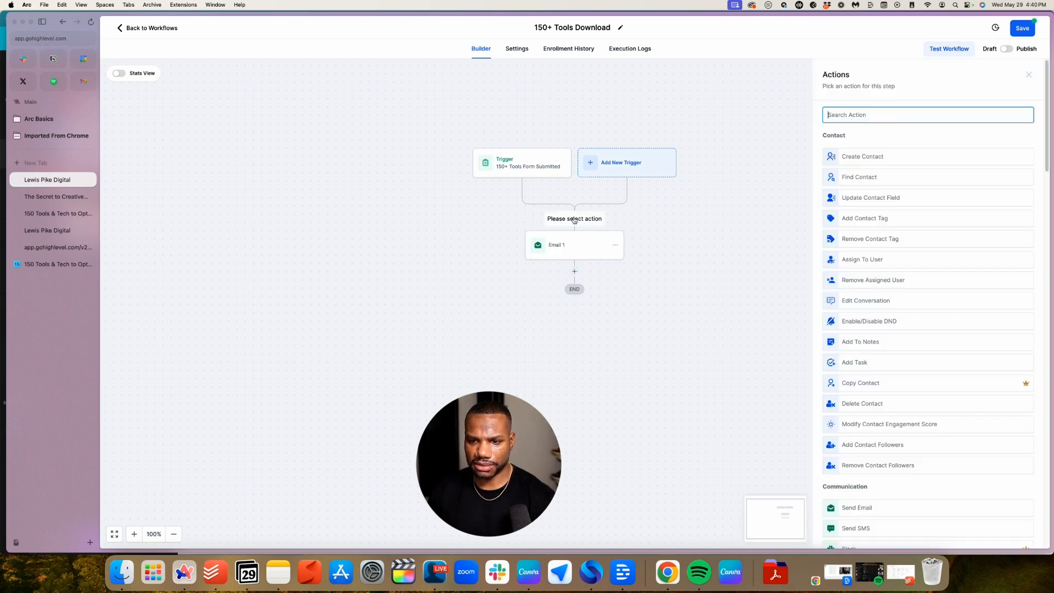
{"action": "left_click", "coordinate": [874, 220]}
{"action": "left_click", "coordinate": [851, 173]}
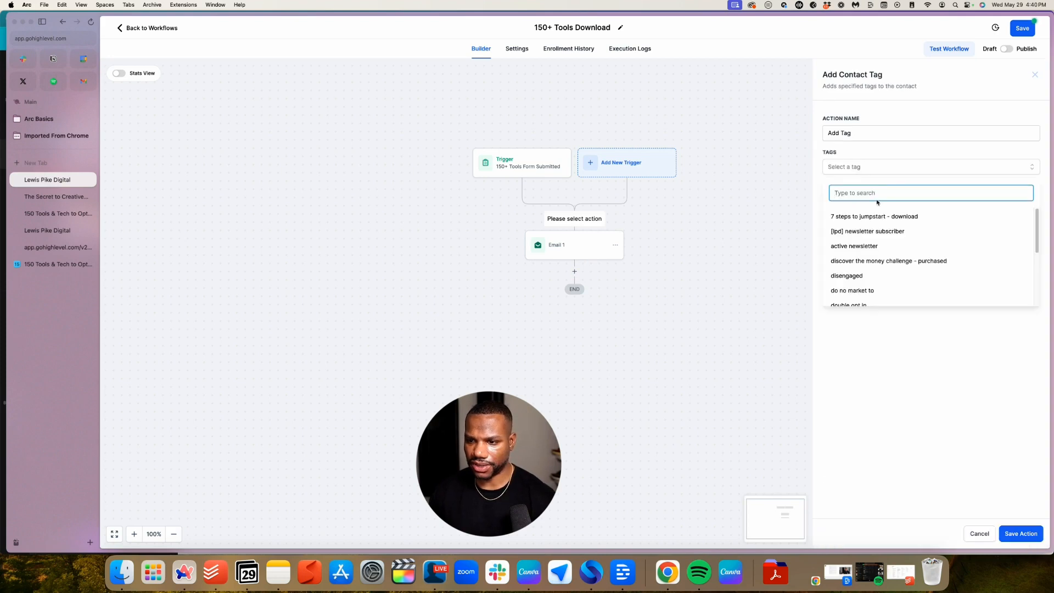
{"action": "scroll", "coordinate": [887, 238], "scroll_direction": "down", "scroll_amount": 5}
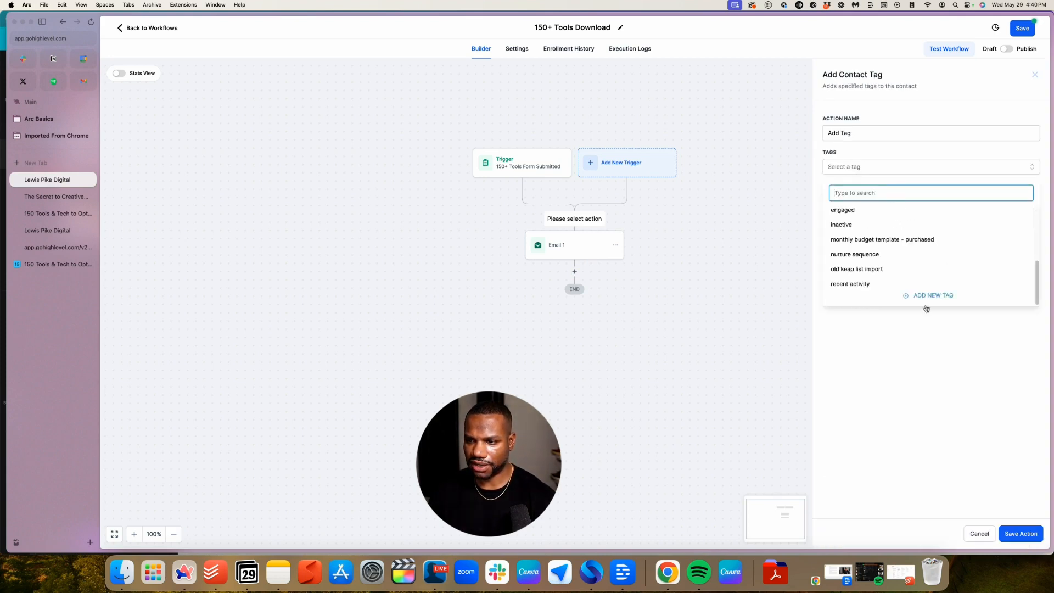
{"action": "left_click", "coordinate": [927, 299]}
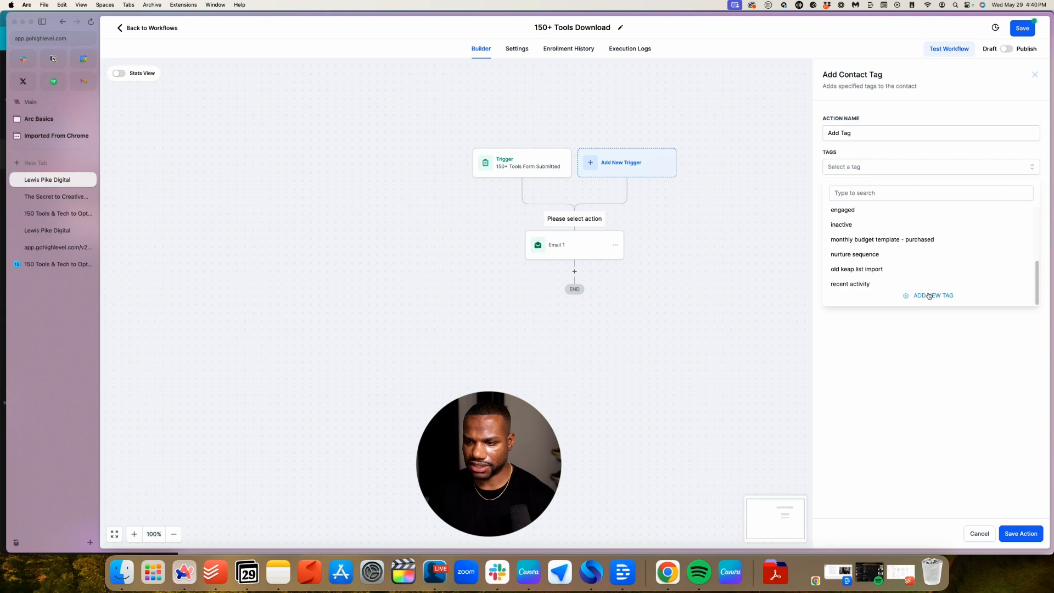
{"action": "left_click", "coordinate": [876, 193]}
{"action": "type", "text": "150+ tech tools - download"}
{"action": "left_click", "coordinate": [913, 212]}
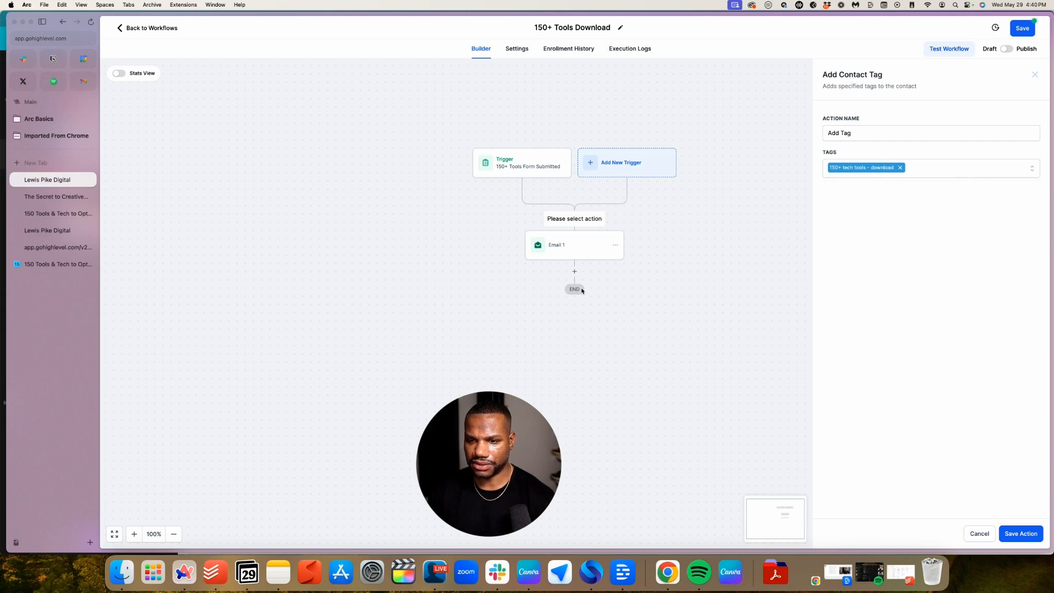
Name the tag action '150+ Tech Tools Download' and save it into the workflow
{"action": "left_click", "coordinate": [891, 130]}
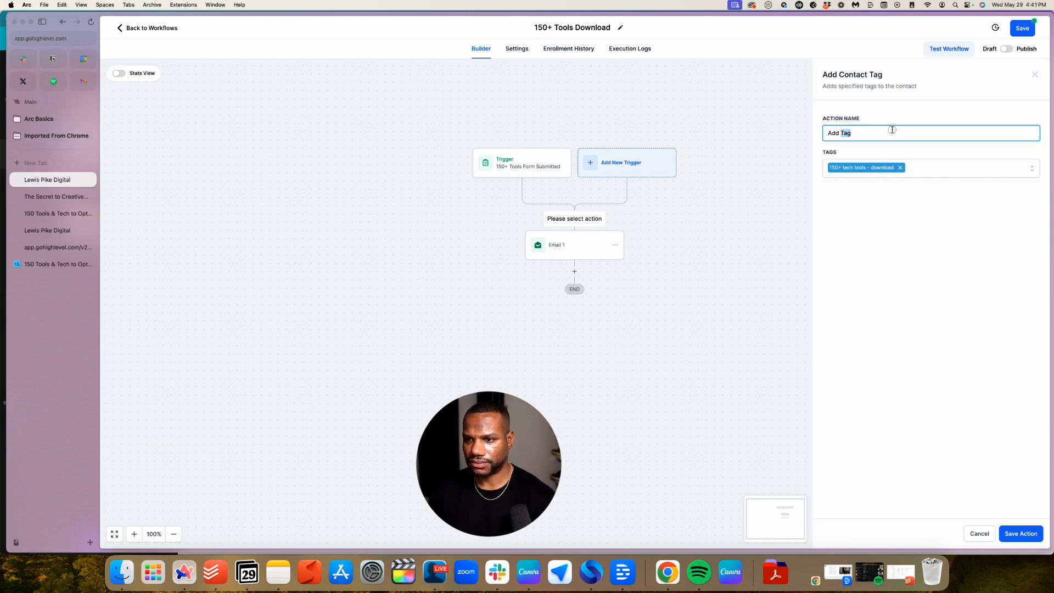
{"action": "type", "text": "150"}
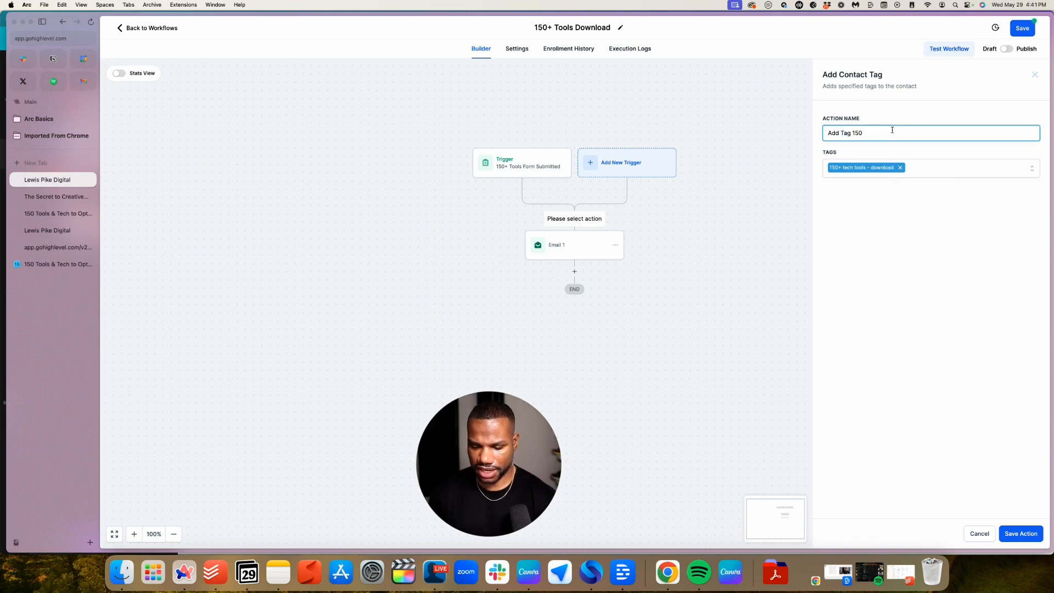
{"action": "type", "text": "+ Tech Tools Download"}
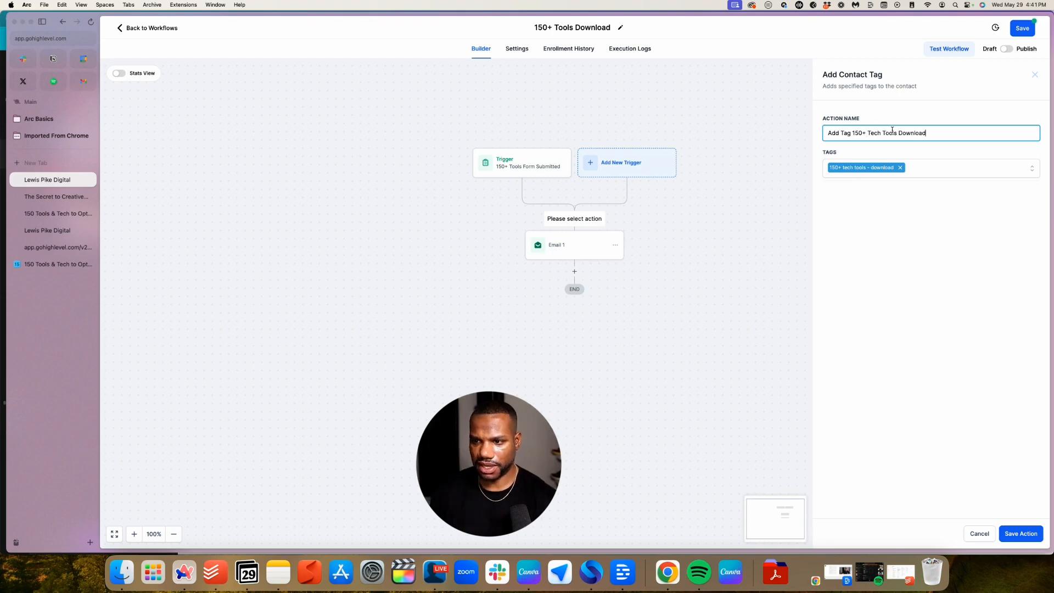
{"action": "left_click", "coordinate": [1018, 535]}
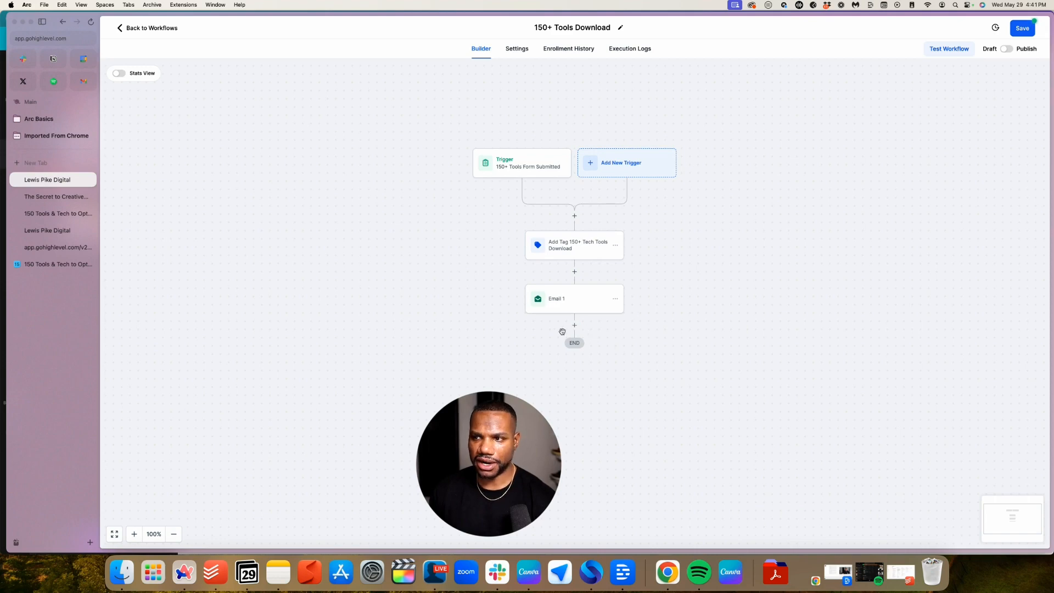
{"action": "scroll", "coordinate": [620, 348], "scroll_direction": "down", "scroll_amount": 1}
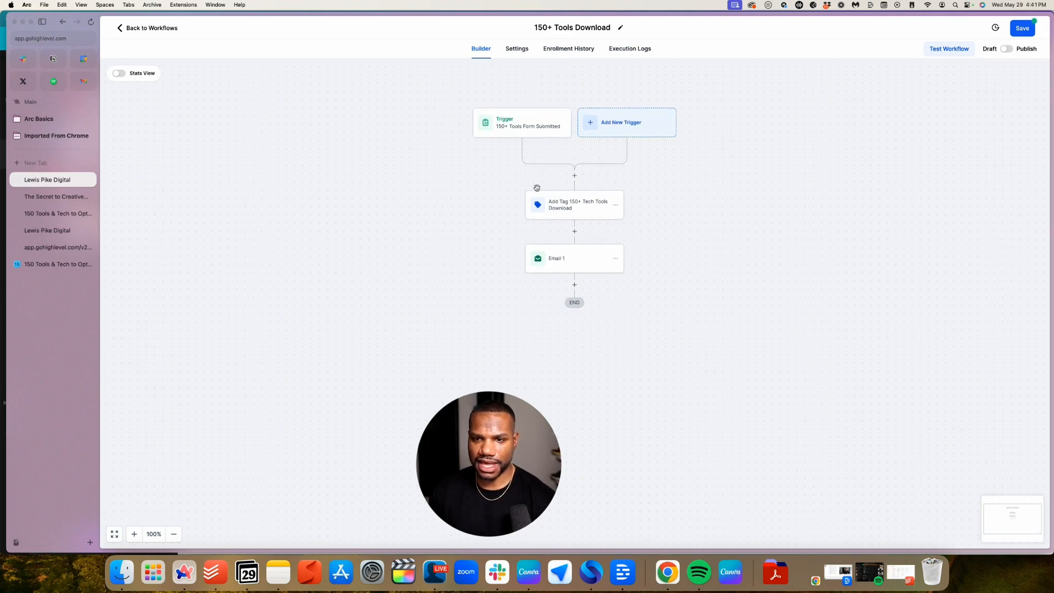
{"action": "scroll", "coordinate": [536, 186], "scroll_direction": "up", "scroll_amount": 2}
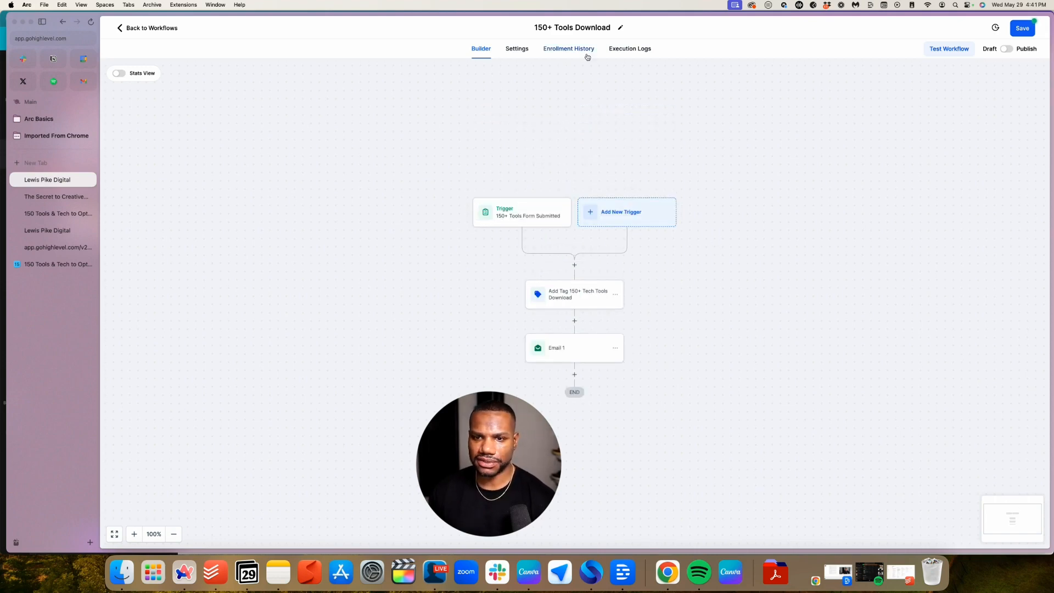
Enable Allow re-entry in workflow settings, then switch the workflow to Publish and save
{"action": "left_click", "coordinate": [518, 50]}
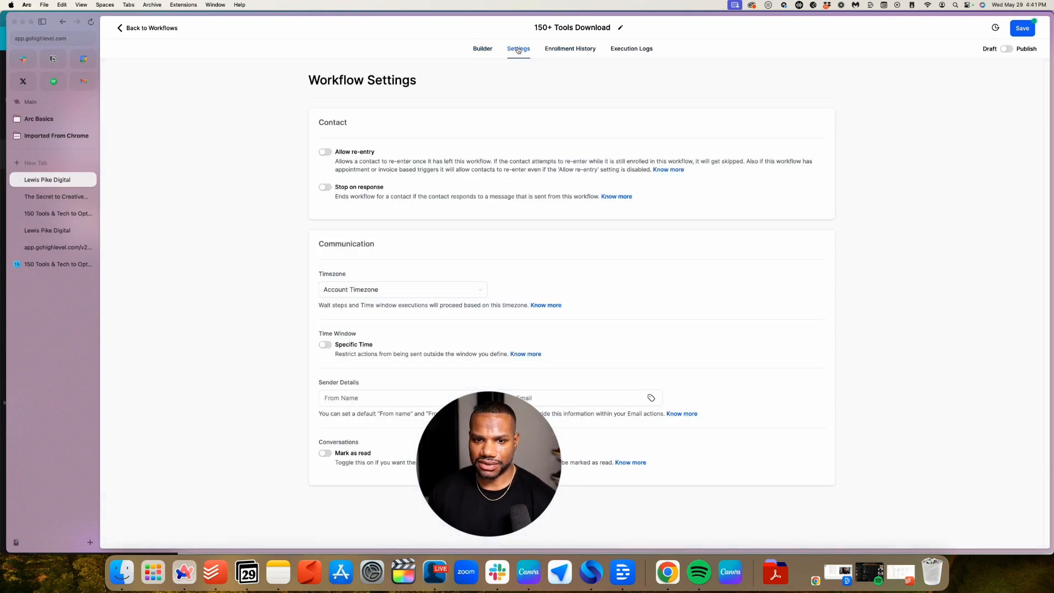
{"action": "left_click", "coordinate": [325, 153]}
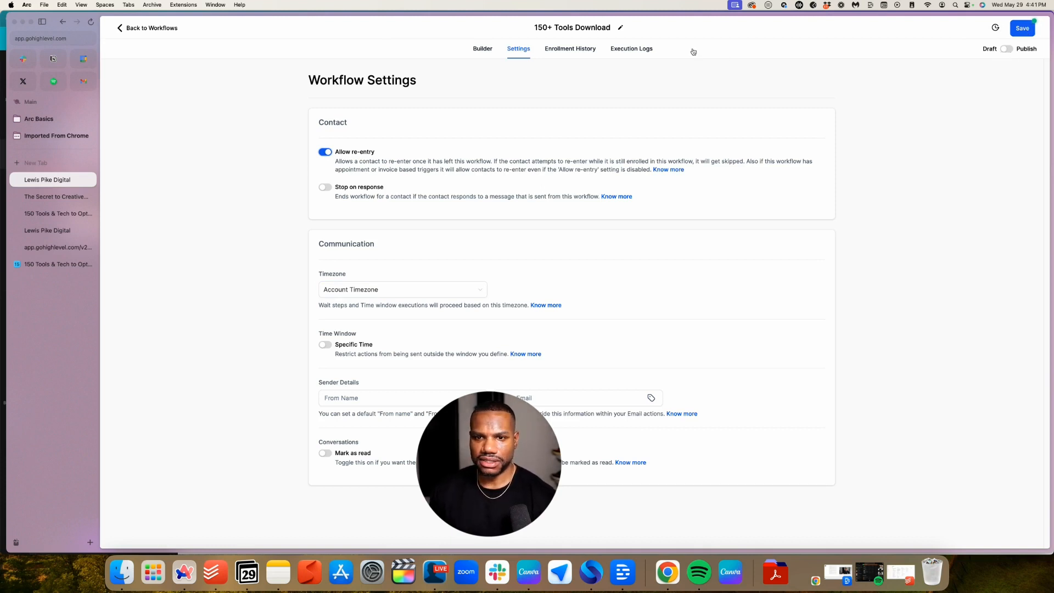
{"action": "left_click", "coordinate": [482, 50]}
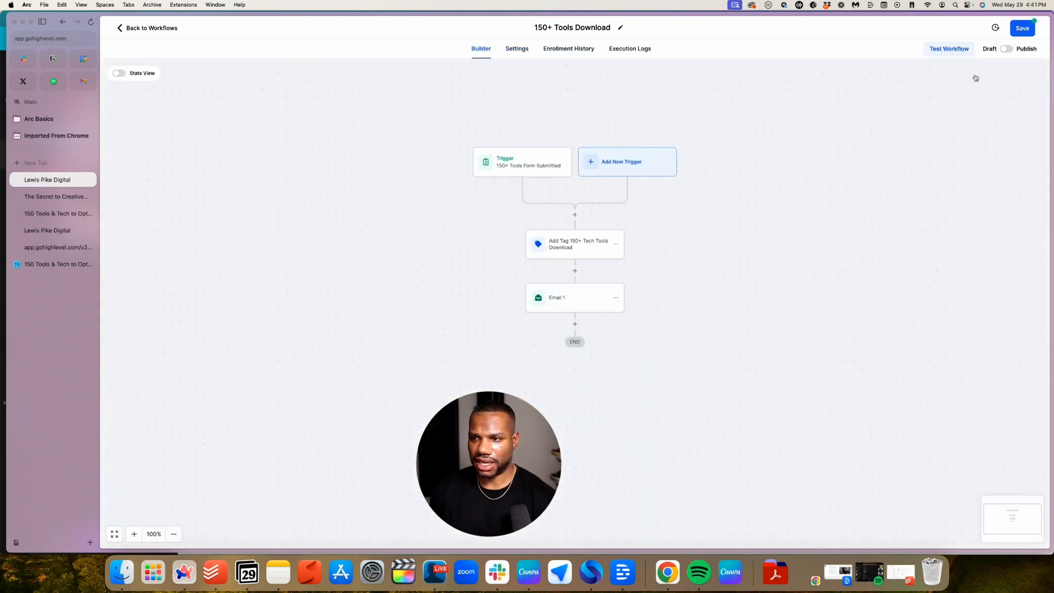
{"action": "left_click", "coordinate": [1003, 49]}
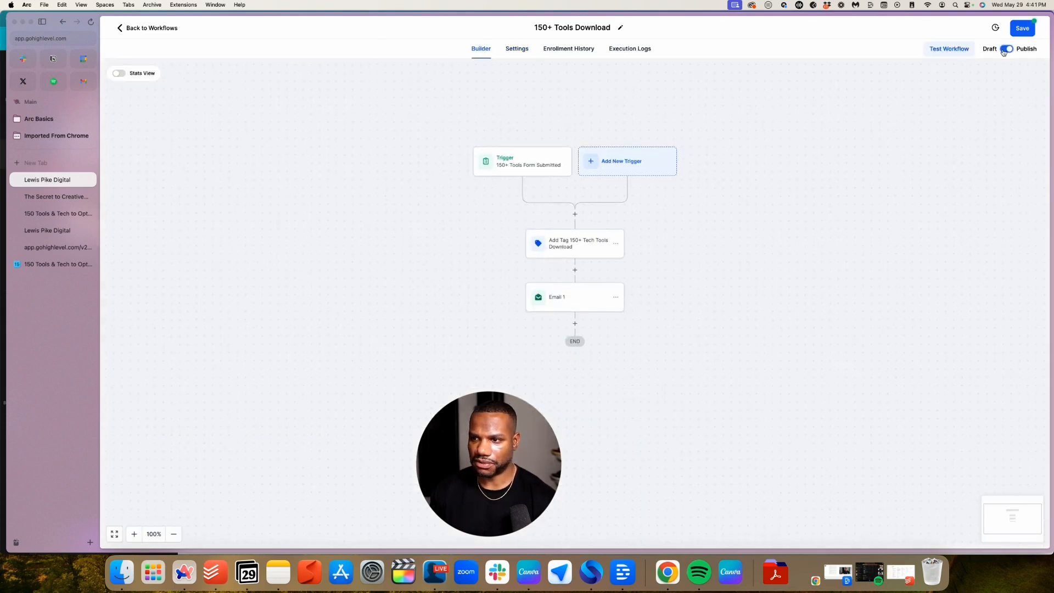
{"action": "left_click", "coordinate": [1023, 32]}
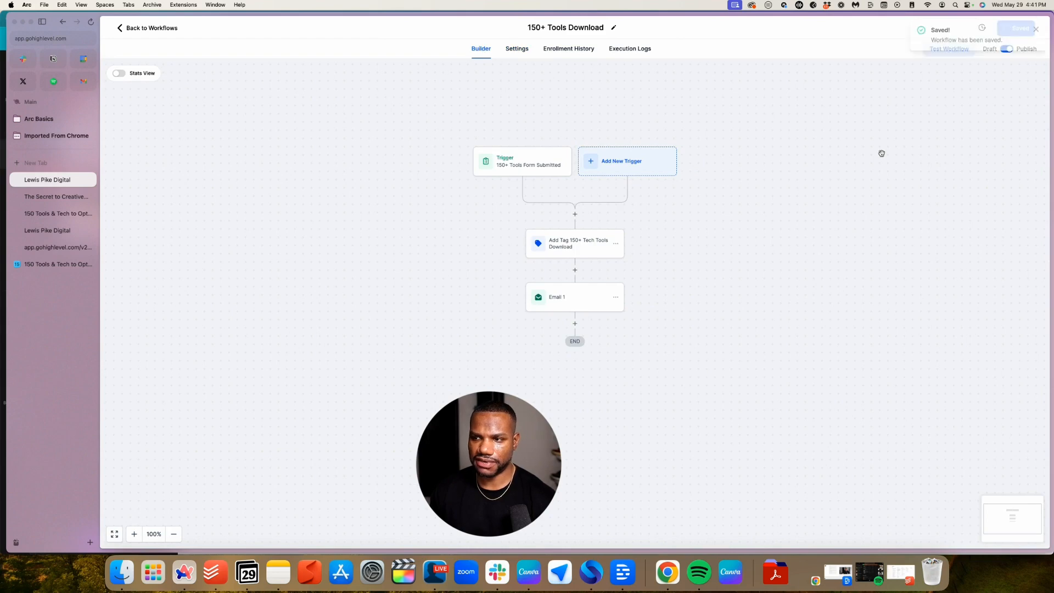